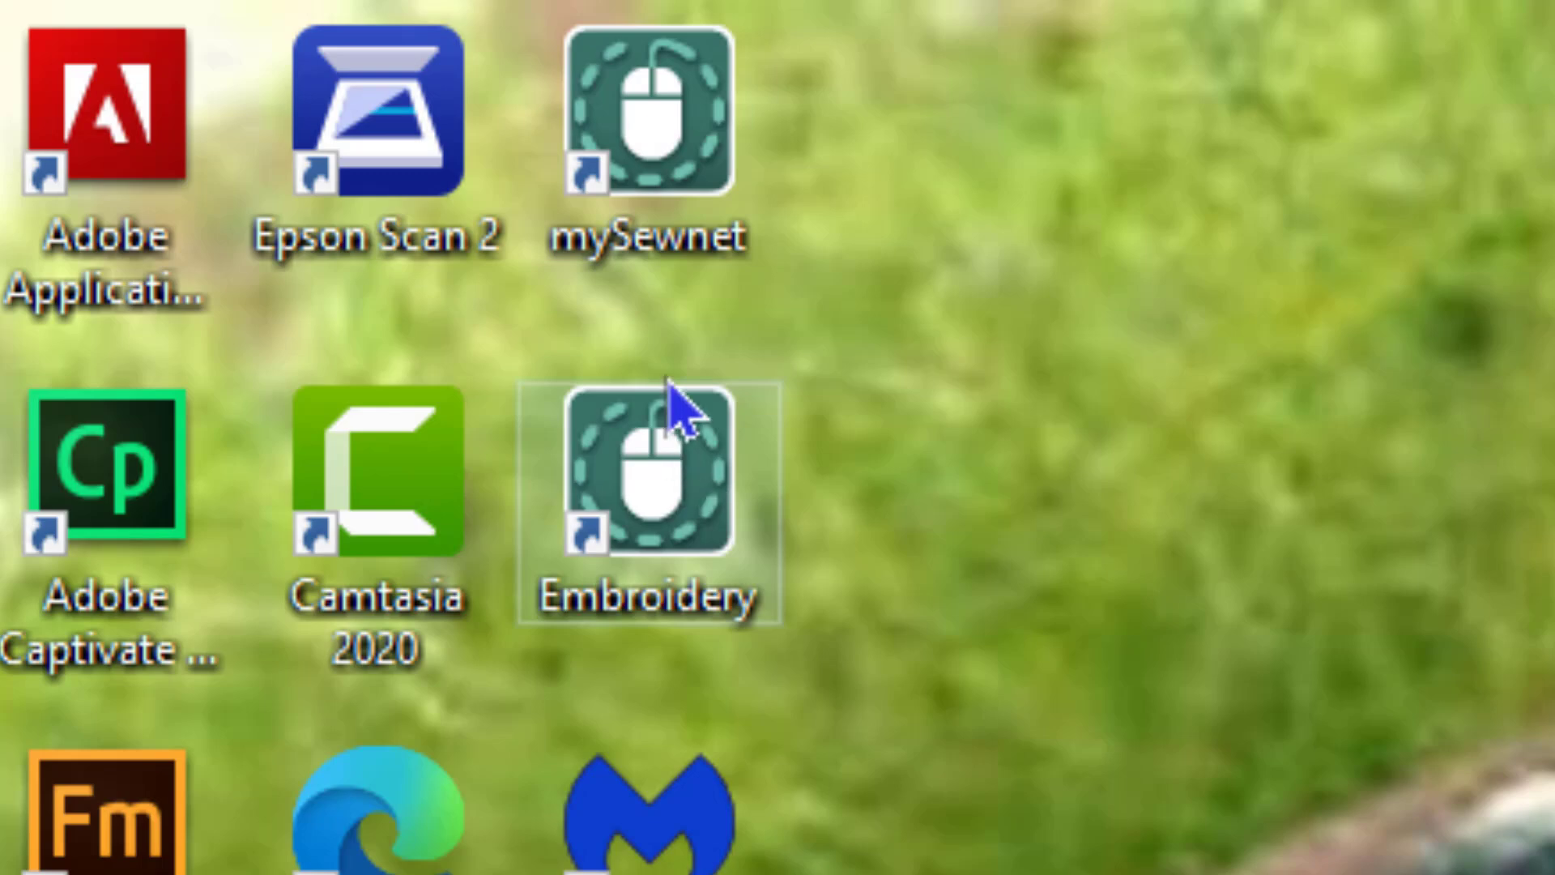
- Open the mySewnet program folder from the desktop and look through its Tools subfolder
double_click(663, 184)
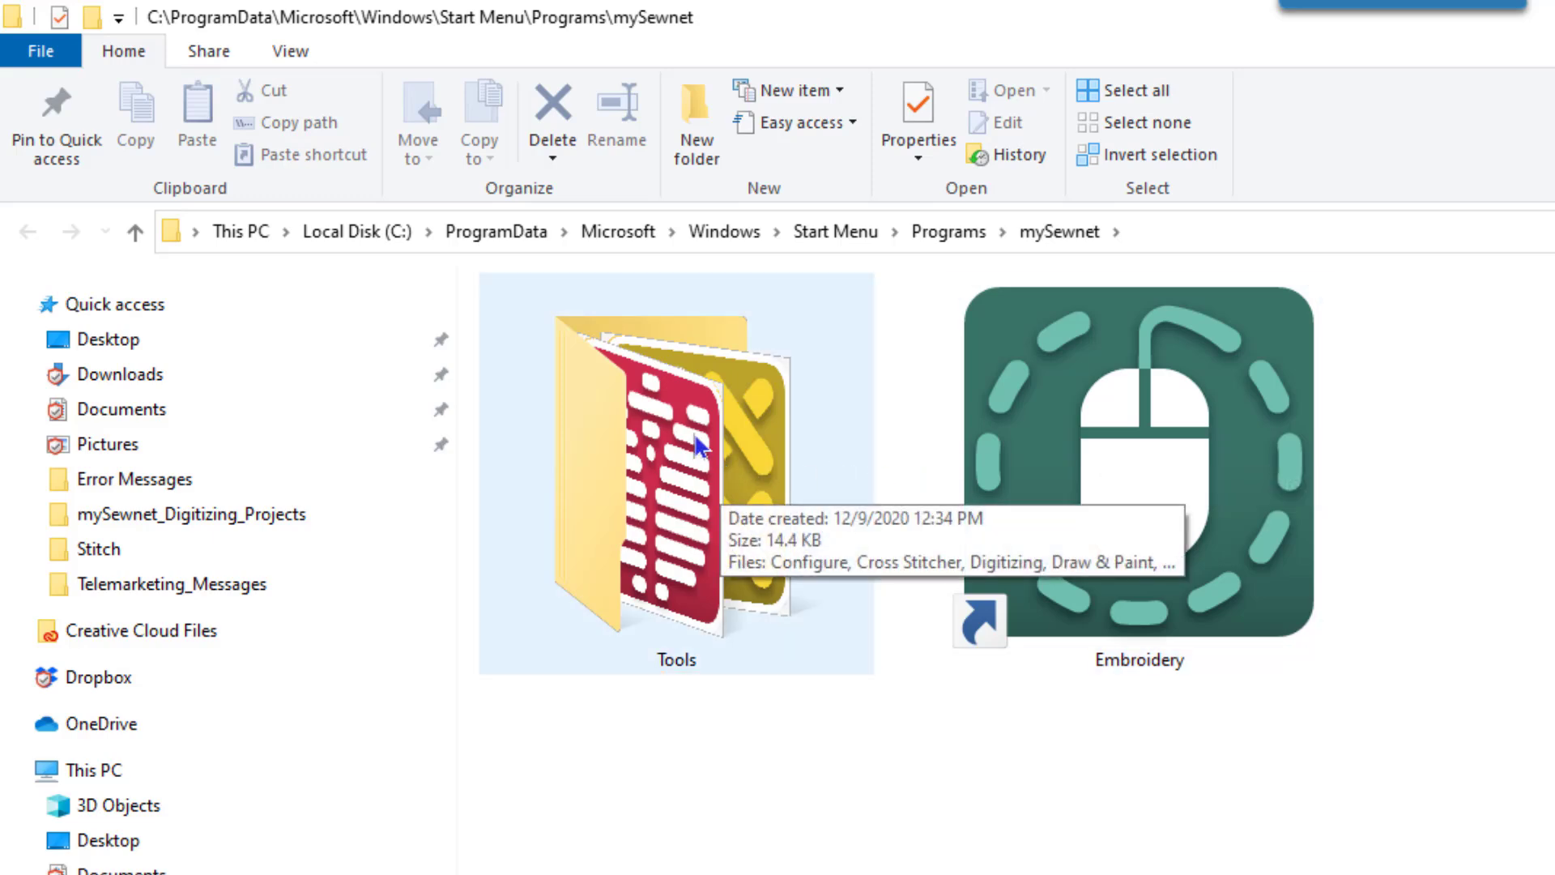
double_click(698, 443)
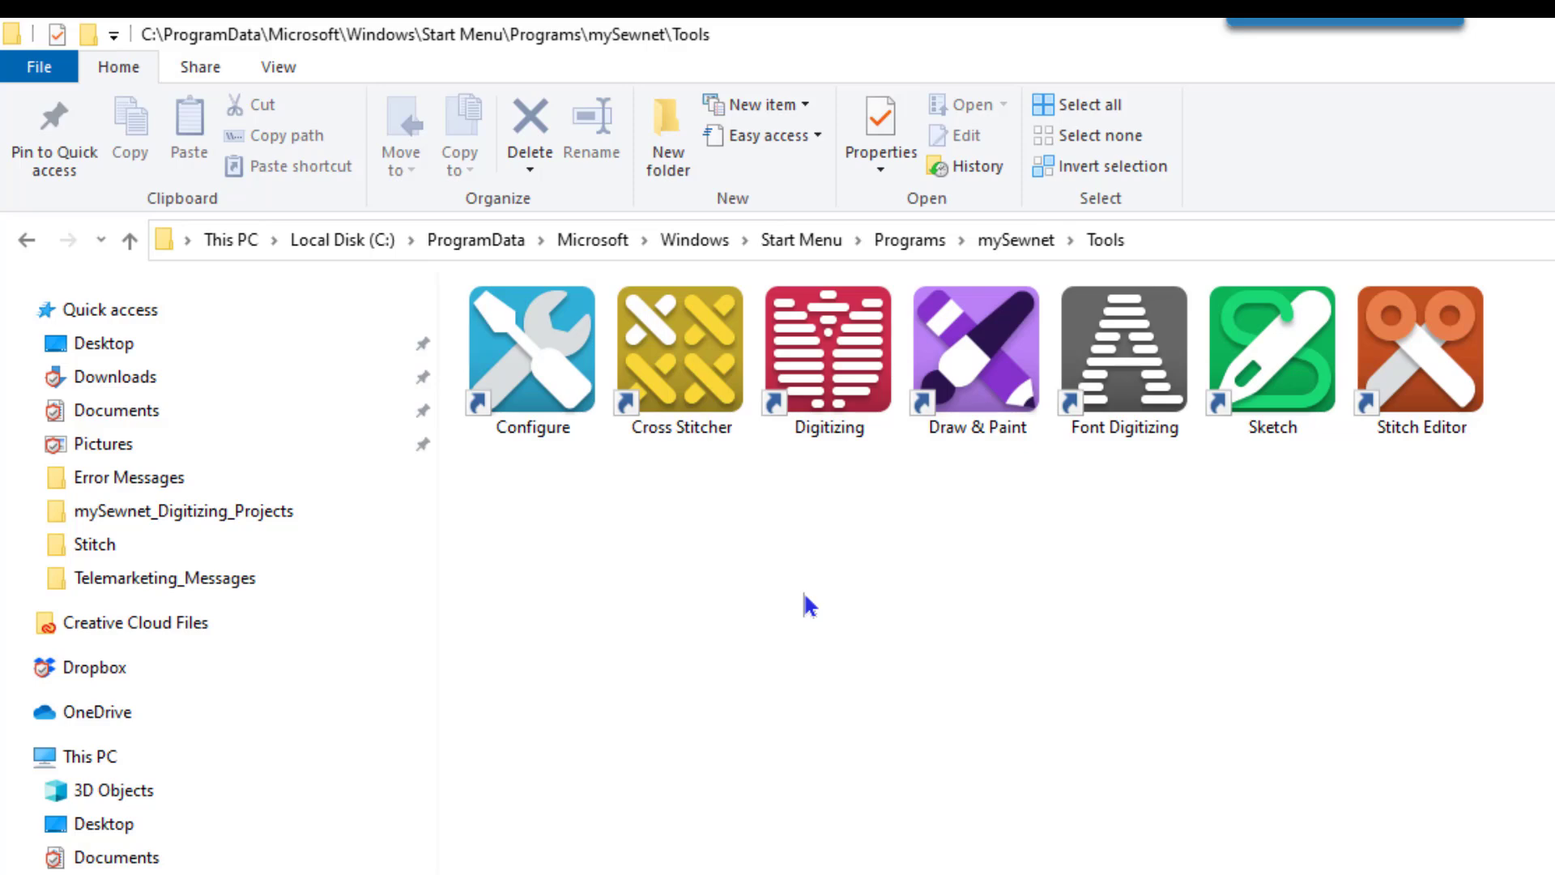
key("BackSpace")
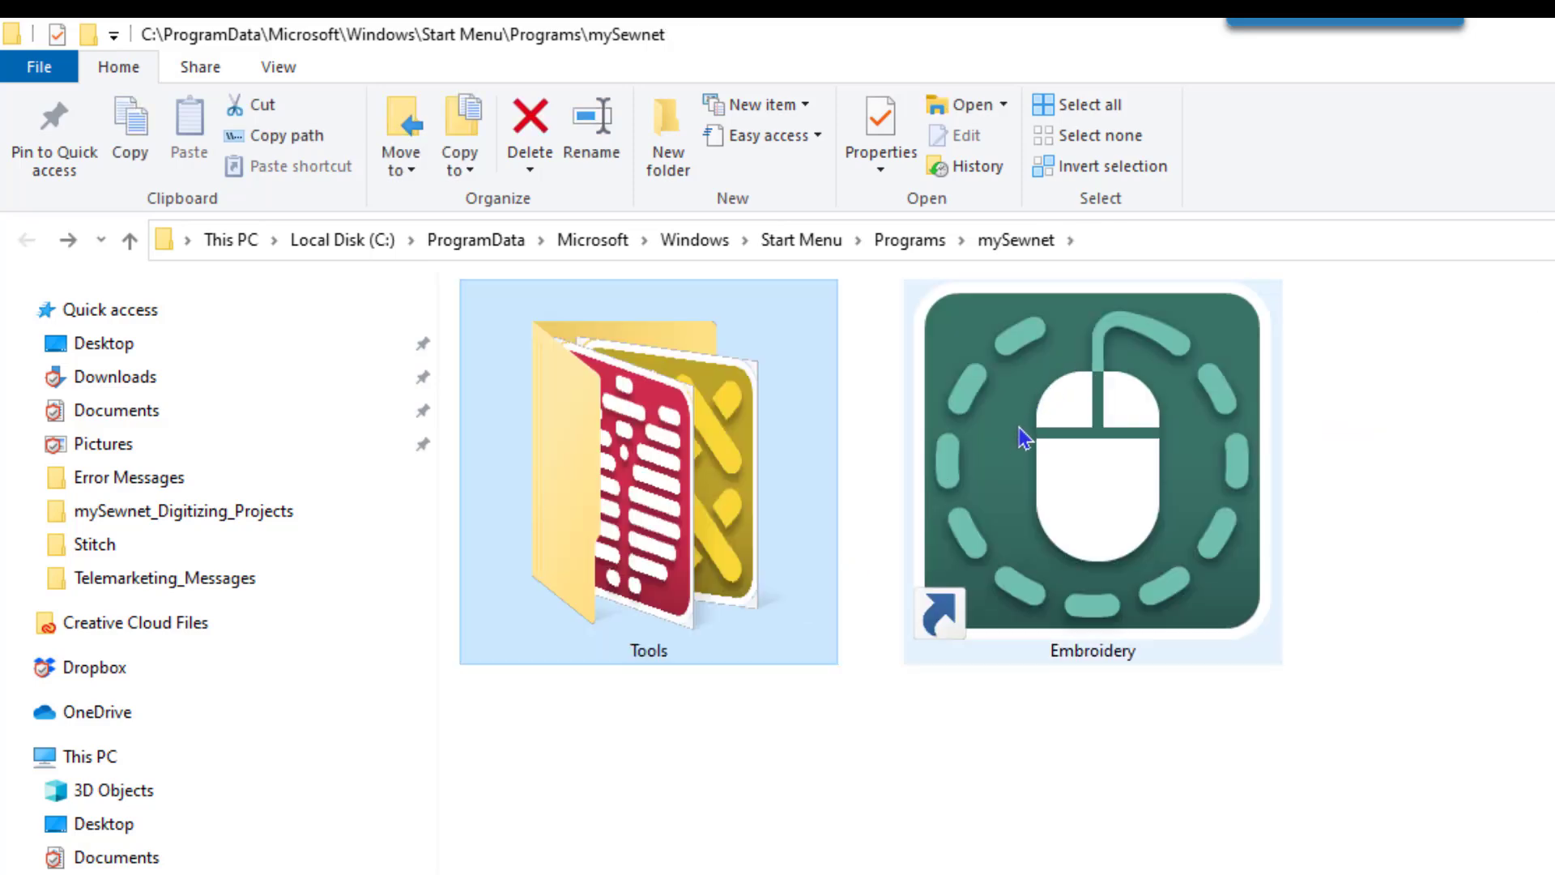
- Check the Send to options of the Embroidery shortcut and launch mySewnet Embroidery from the desktop
mouse_move(1045, 494)
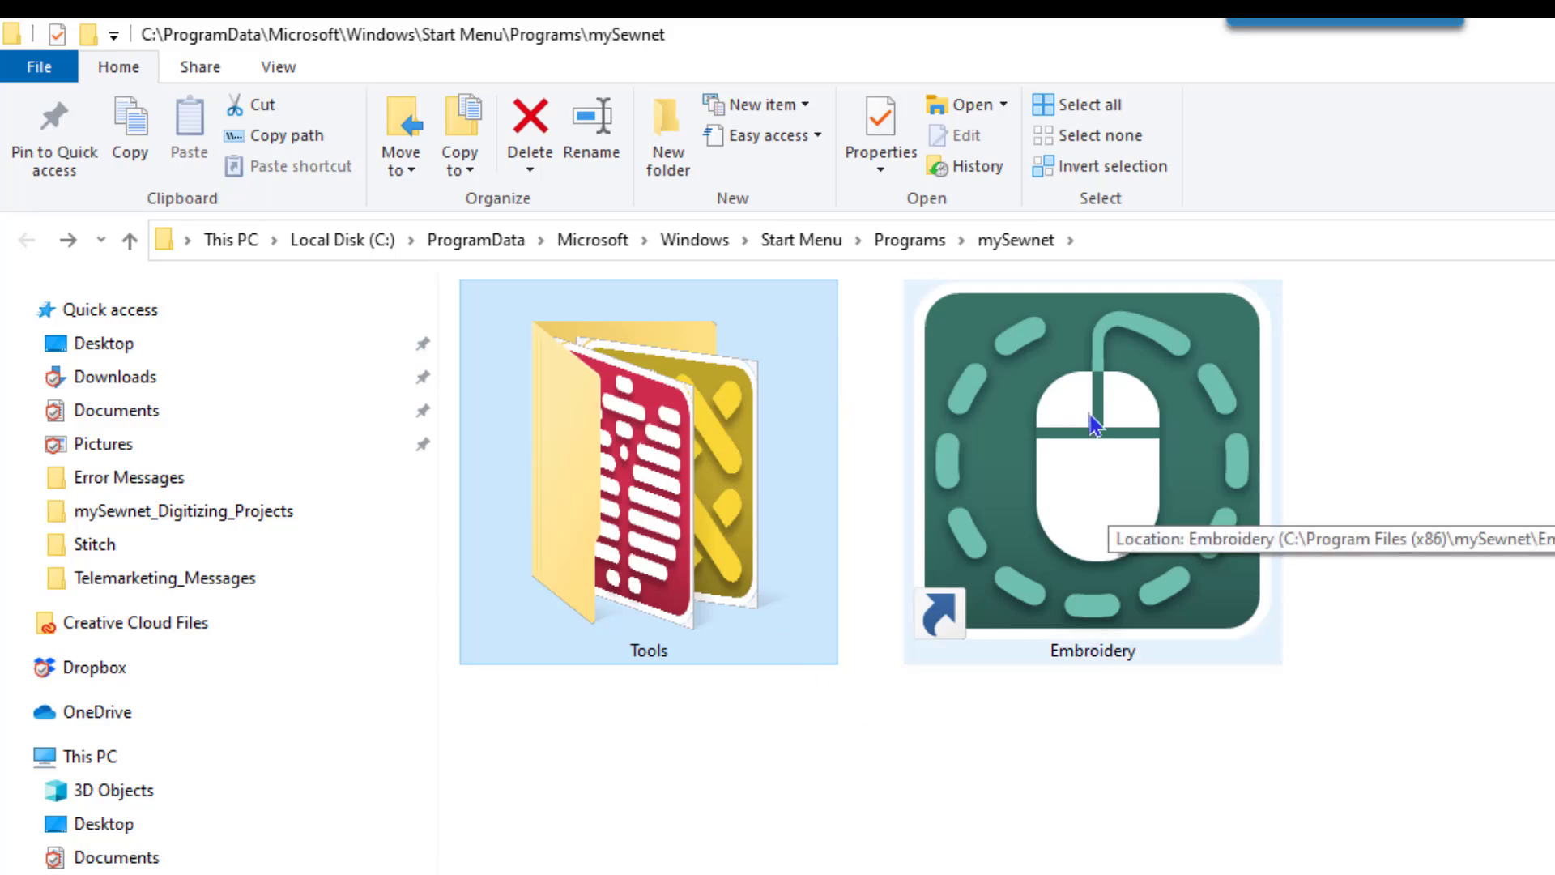
left_click(1072, 450)
right_click(1080, 460)
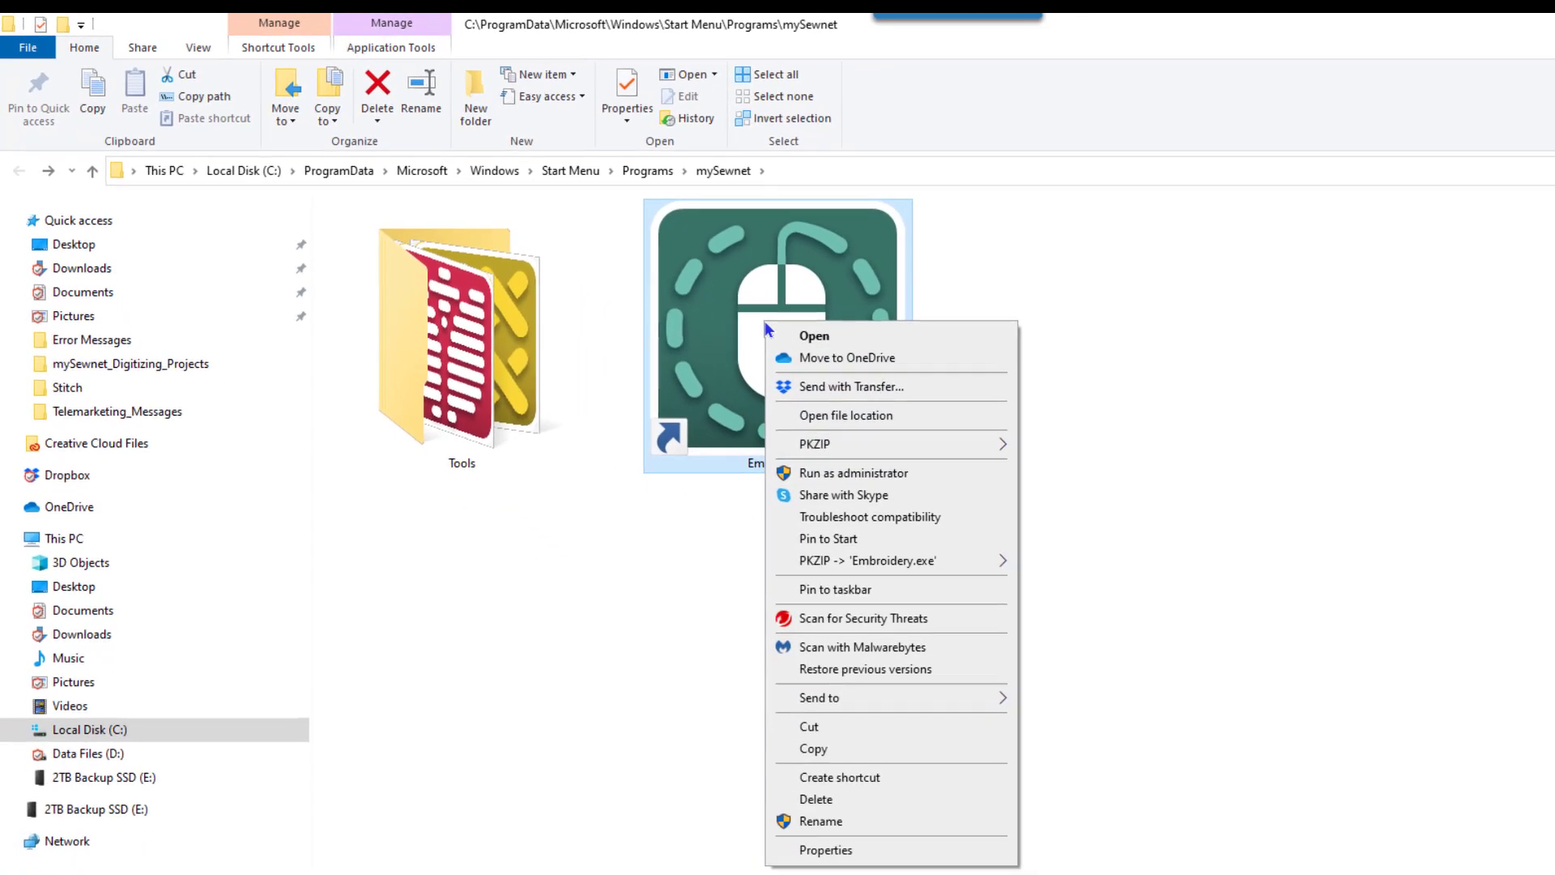
mouse_move(889, 695)
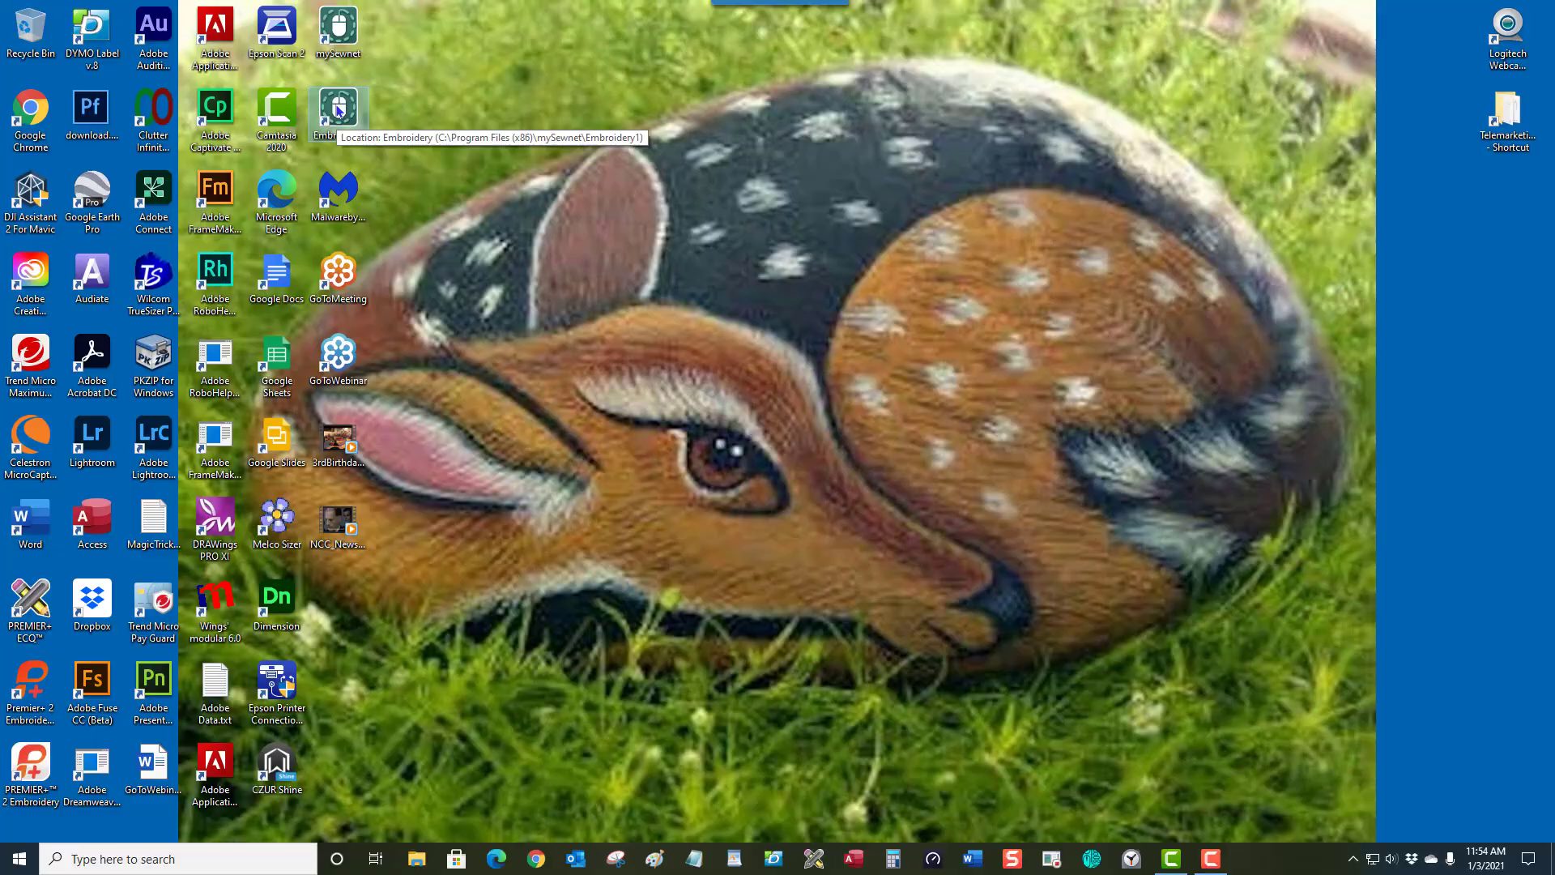
double_click(338, 111)
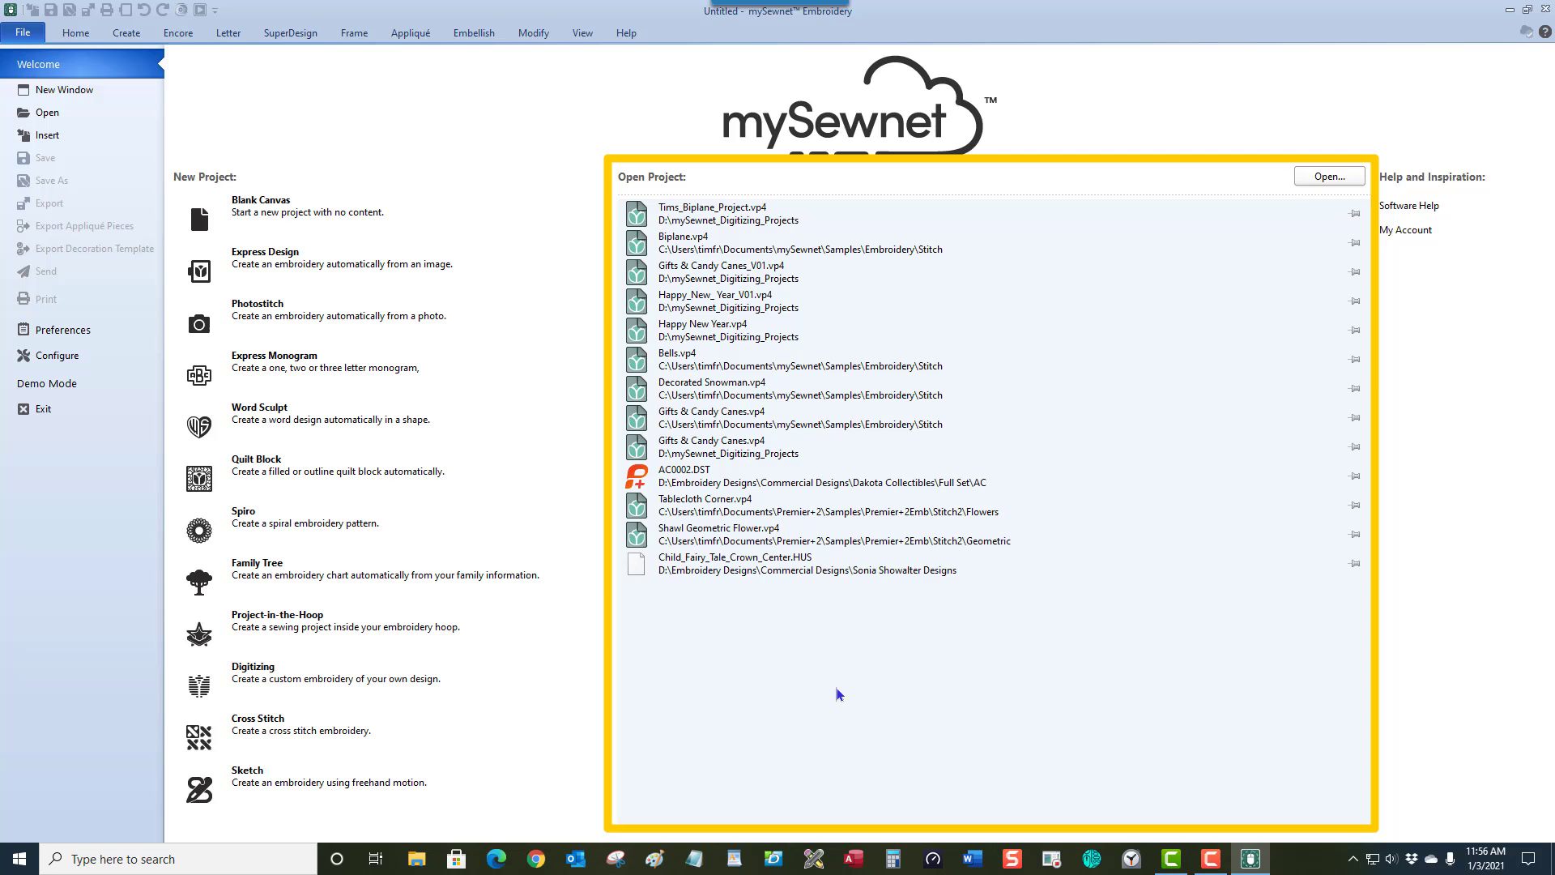
- Pin Gifts & Candy Canes_V01.vp4 in the recent projects list and unpin it again
left_click(1353, 274)
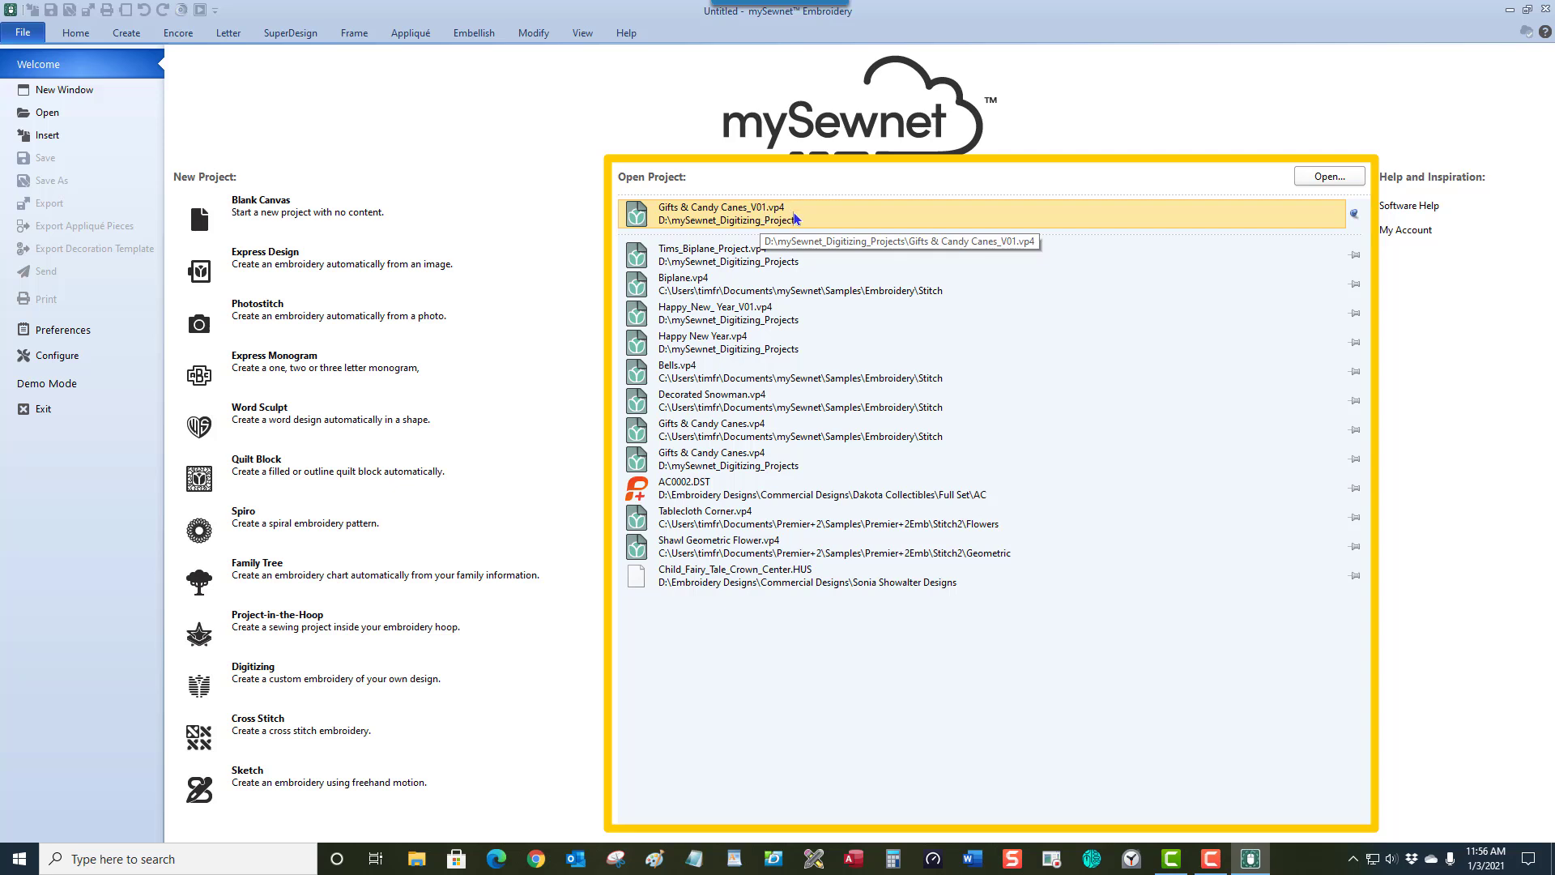
left_click(1354, 214)
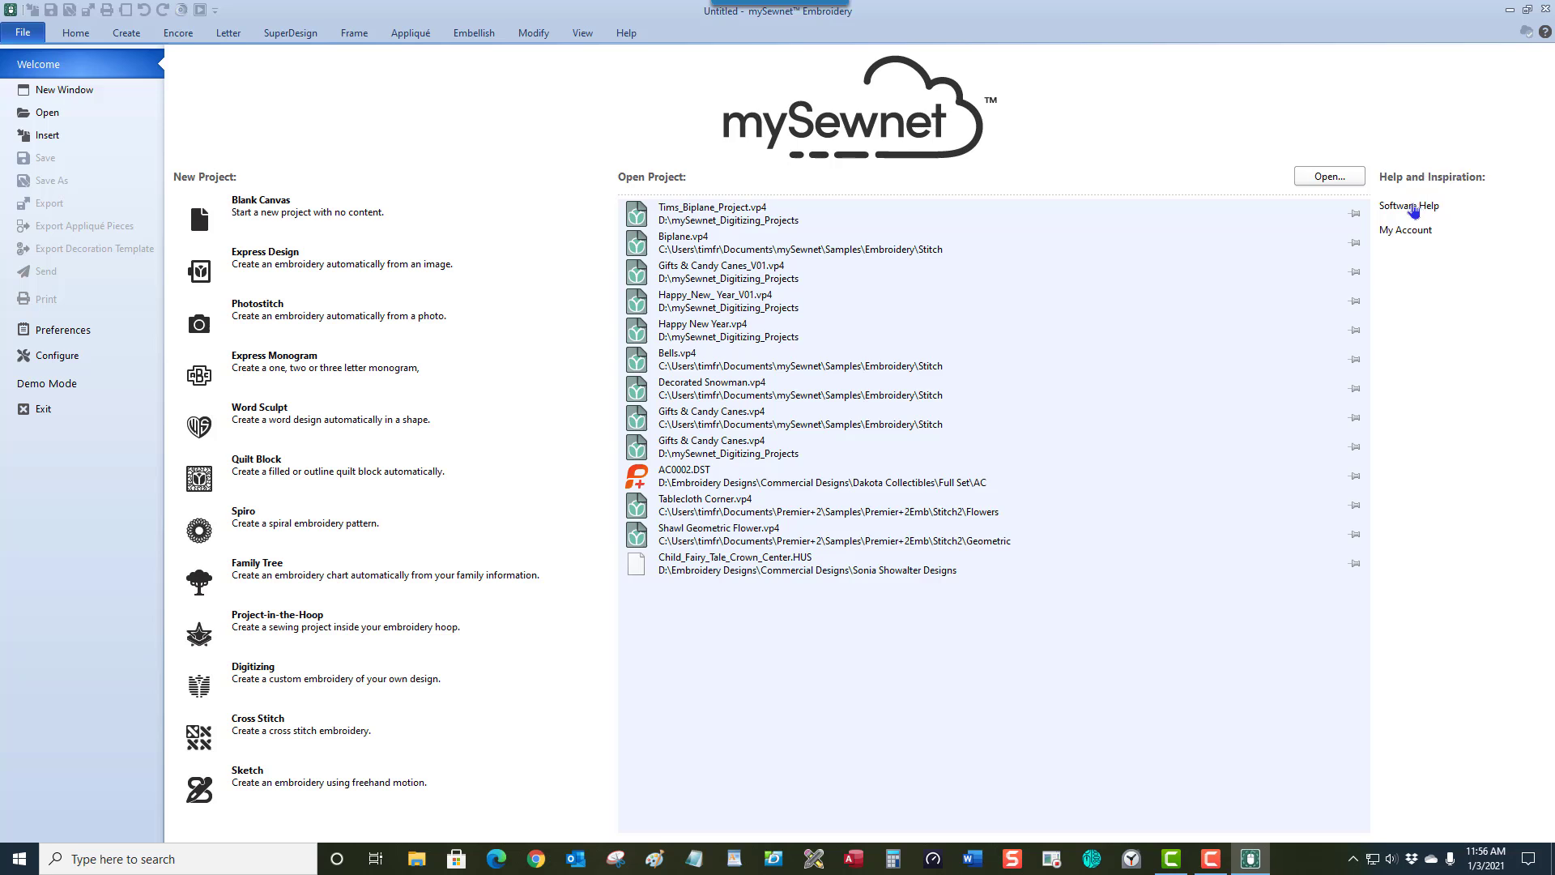
- View the Software Help from the welcome page and return to the empty project's work area
left_click(1413, 211)
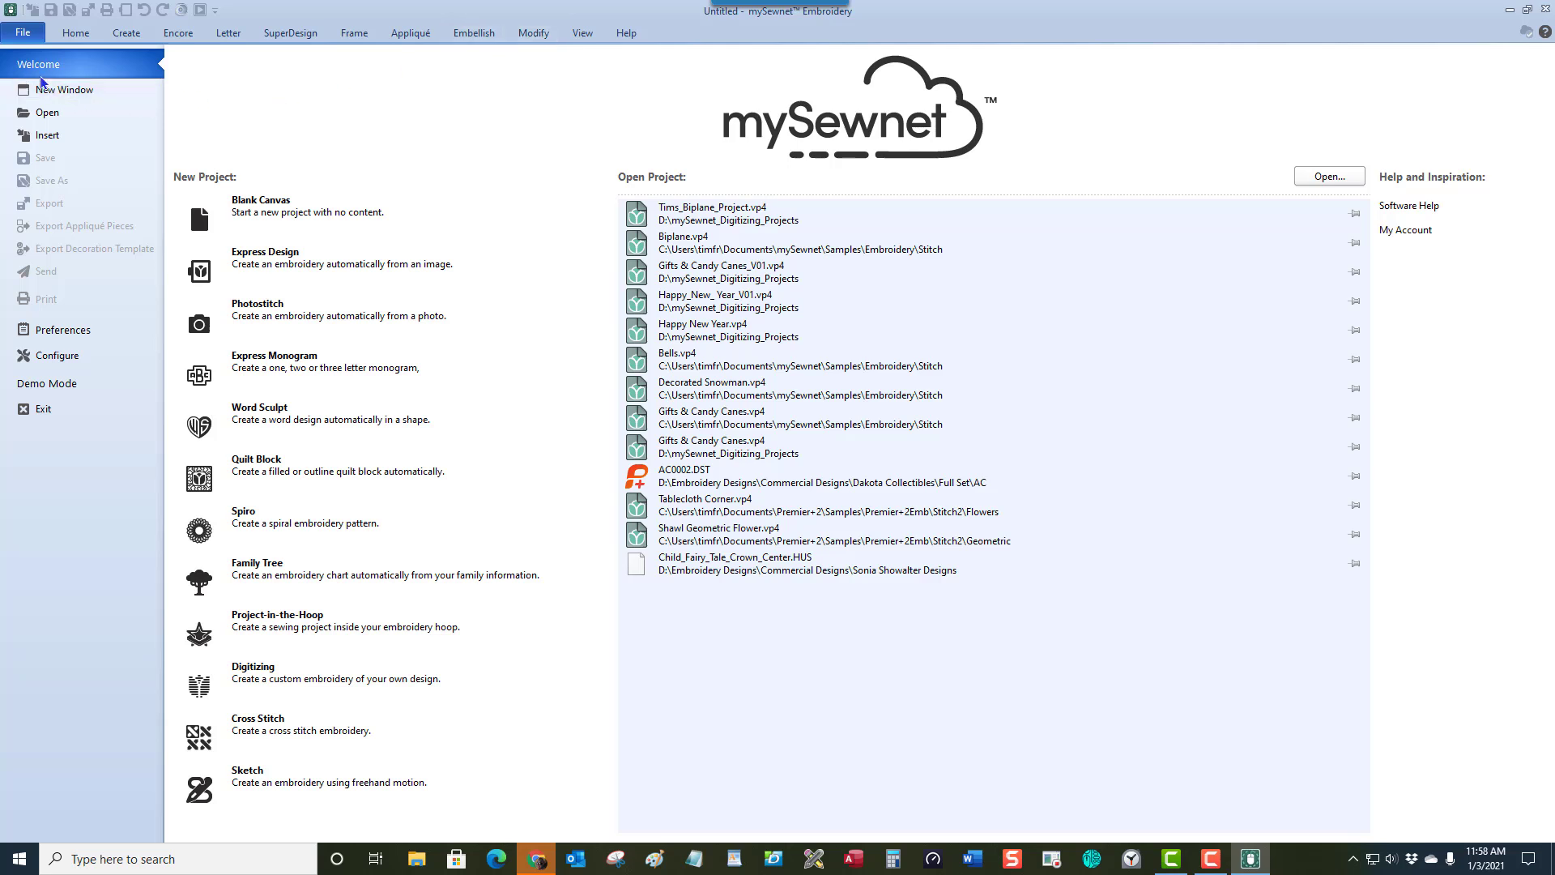
left_click(70, 36)
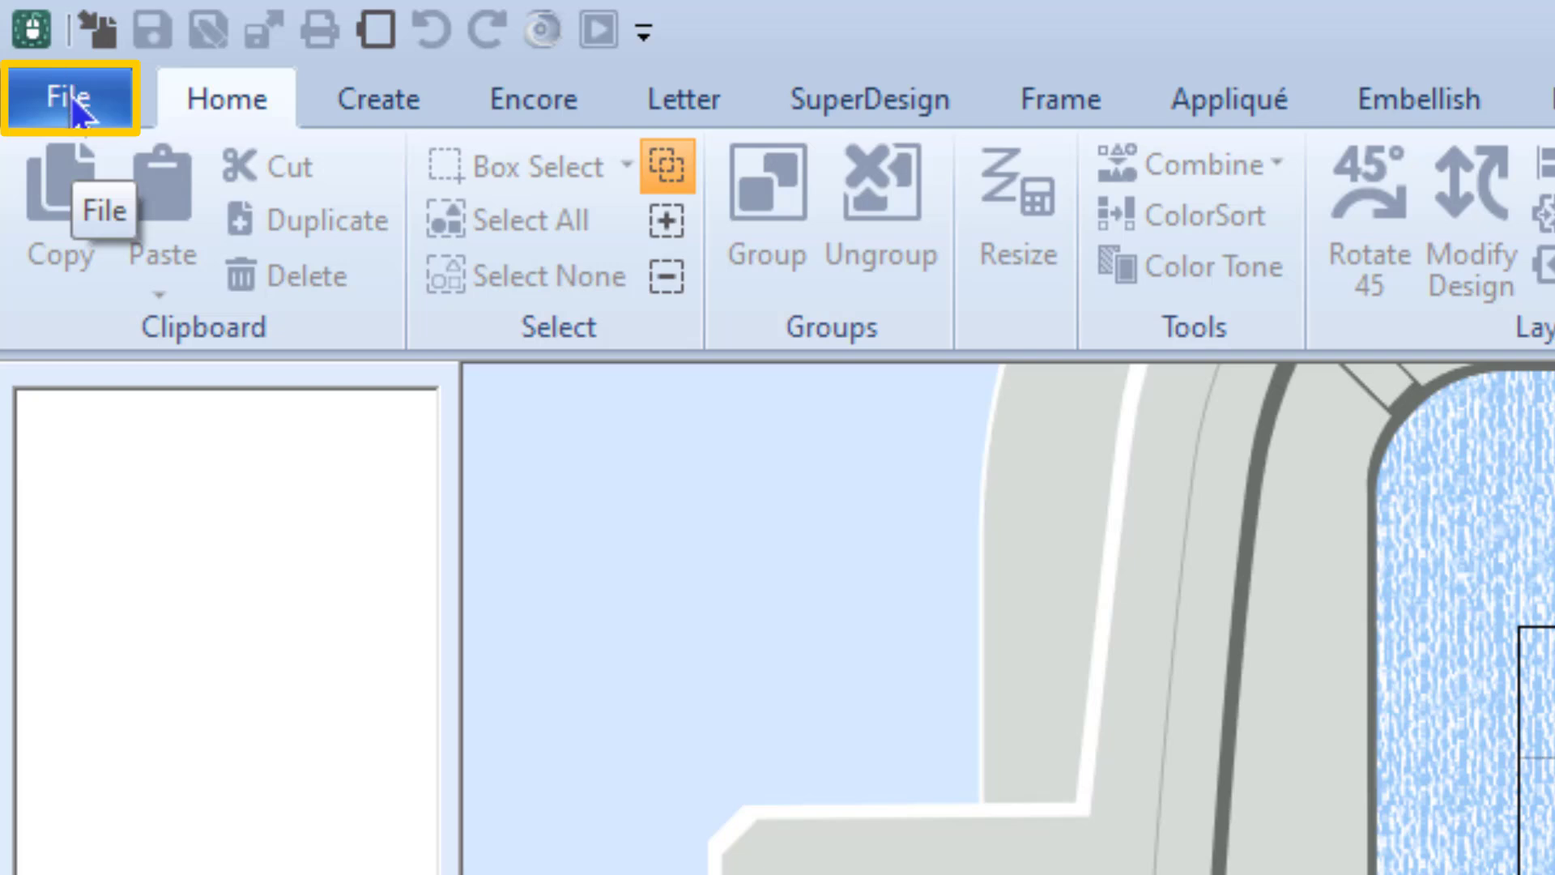
- Start opening a design and browse to the Documents > mySewnet > Samples > Embroidery > Stitch folder
left_click(71, 95)
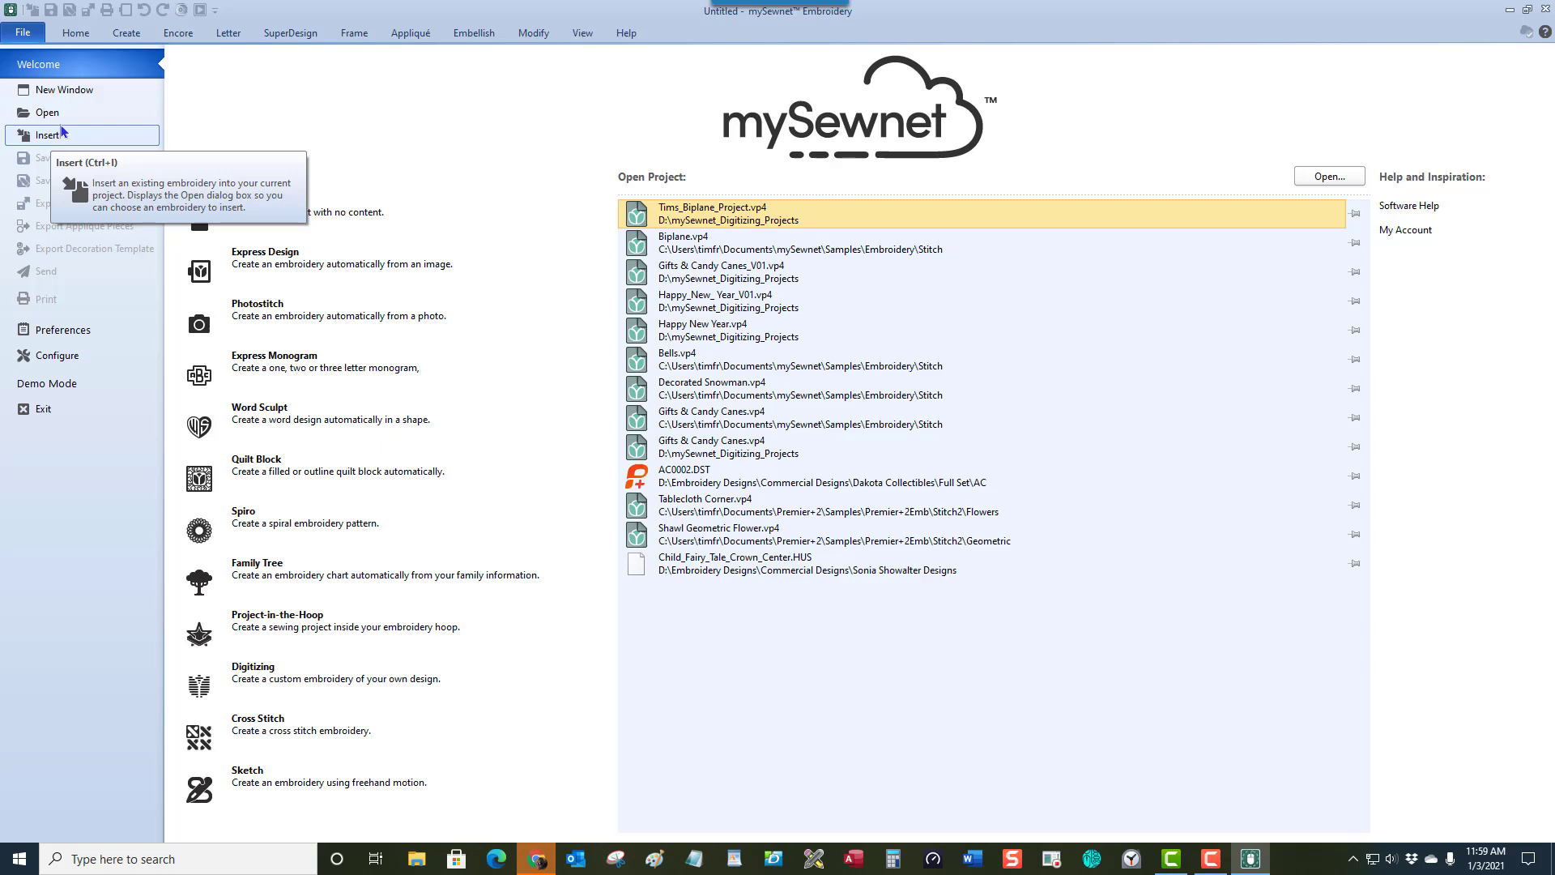
left_click(47, 113)
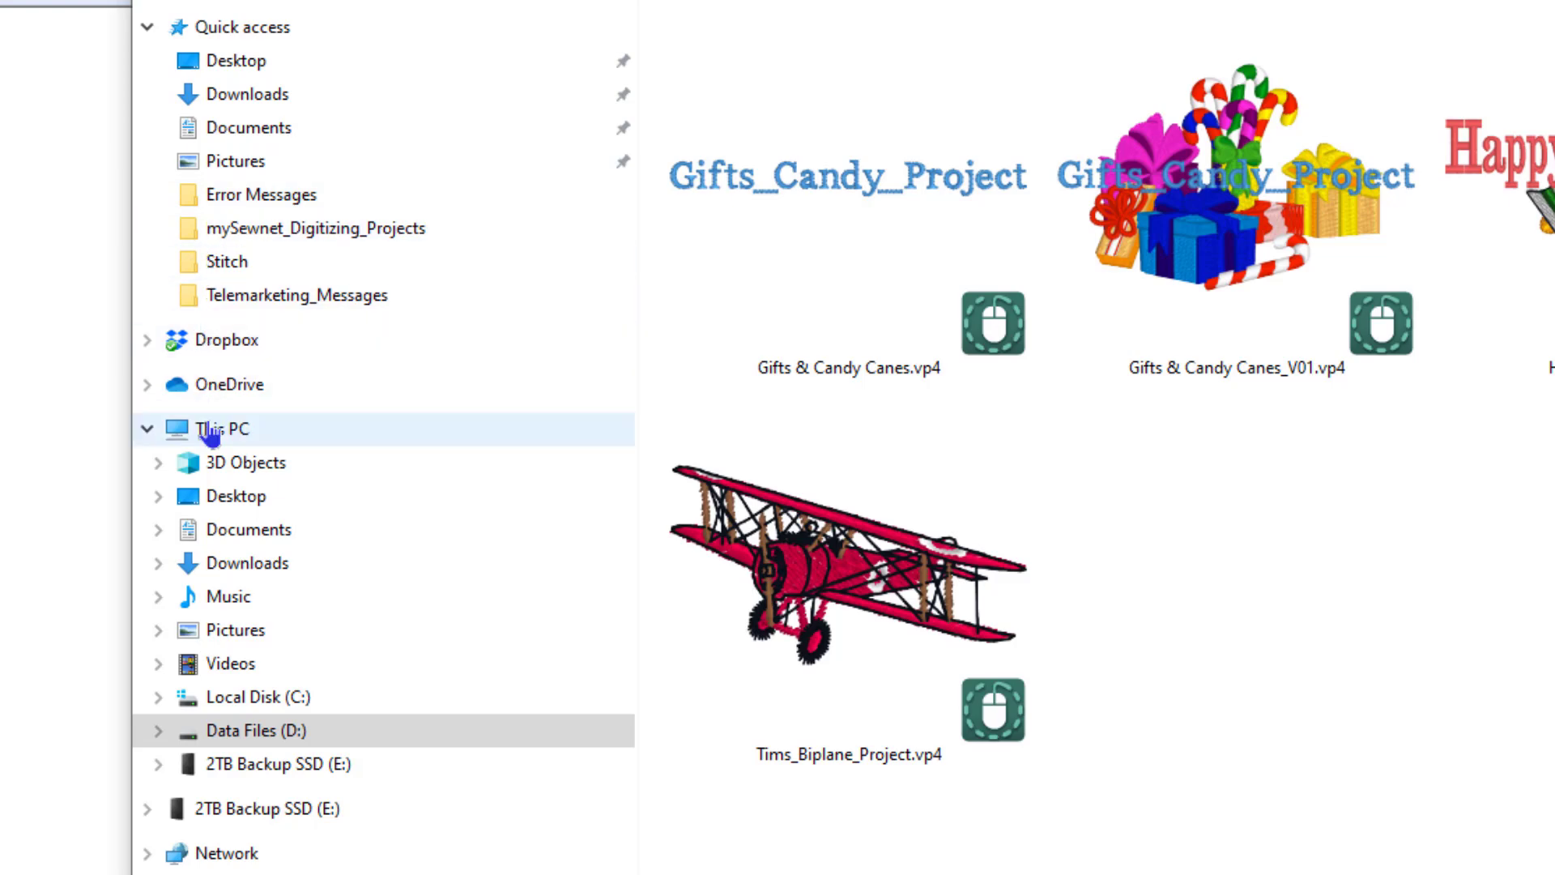
left_click(158, 528)
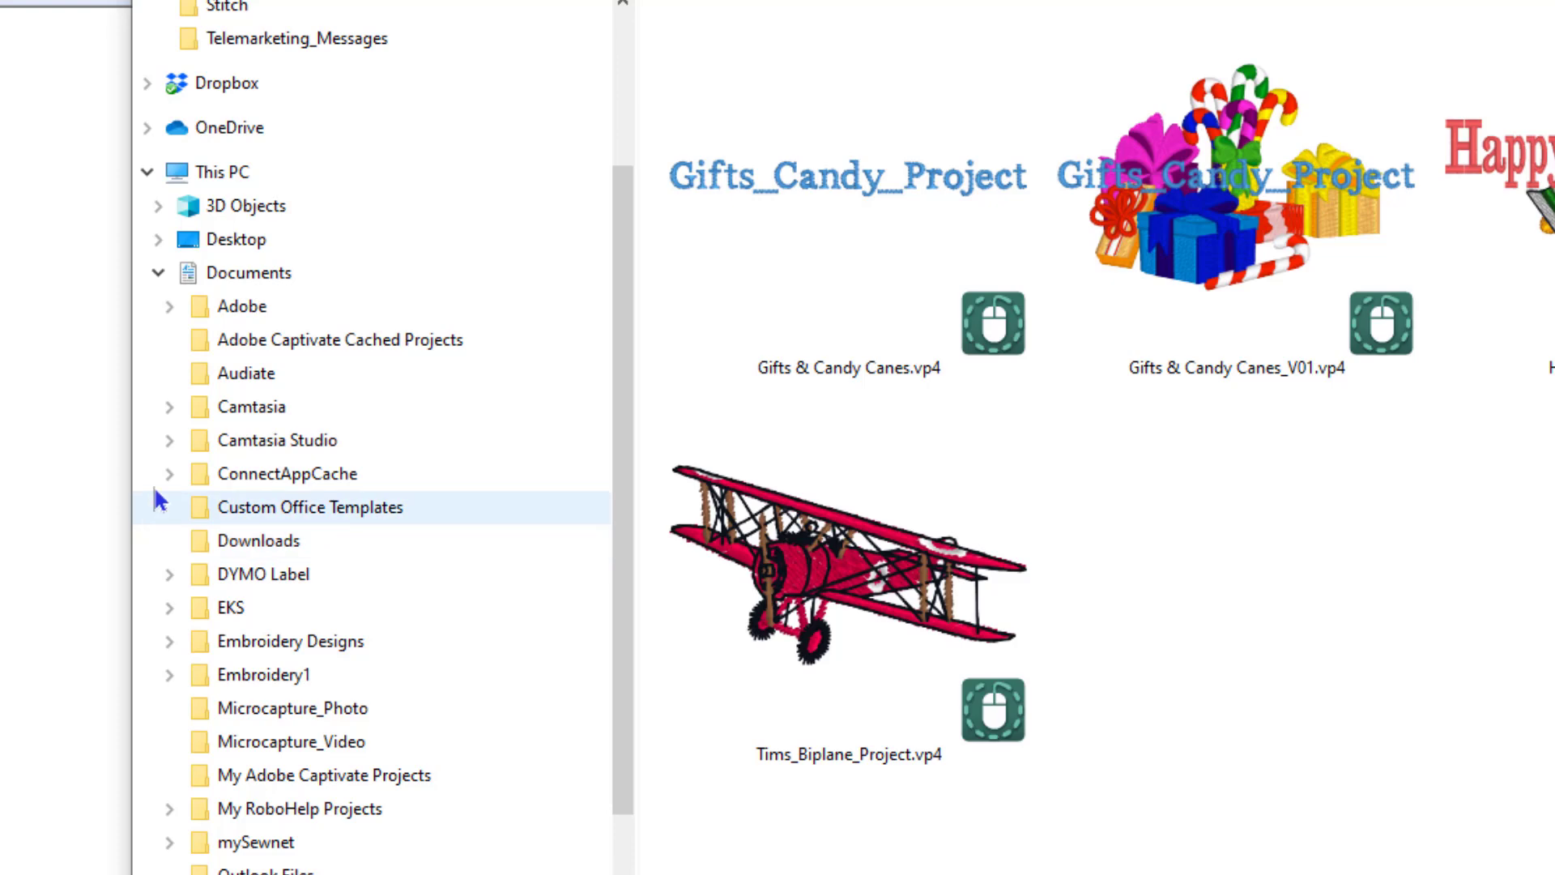
left_click_drag(623, 243, 618, 397)
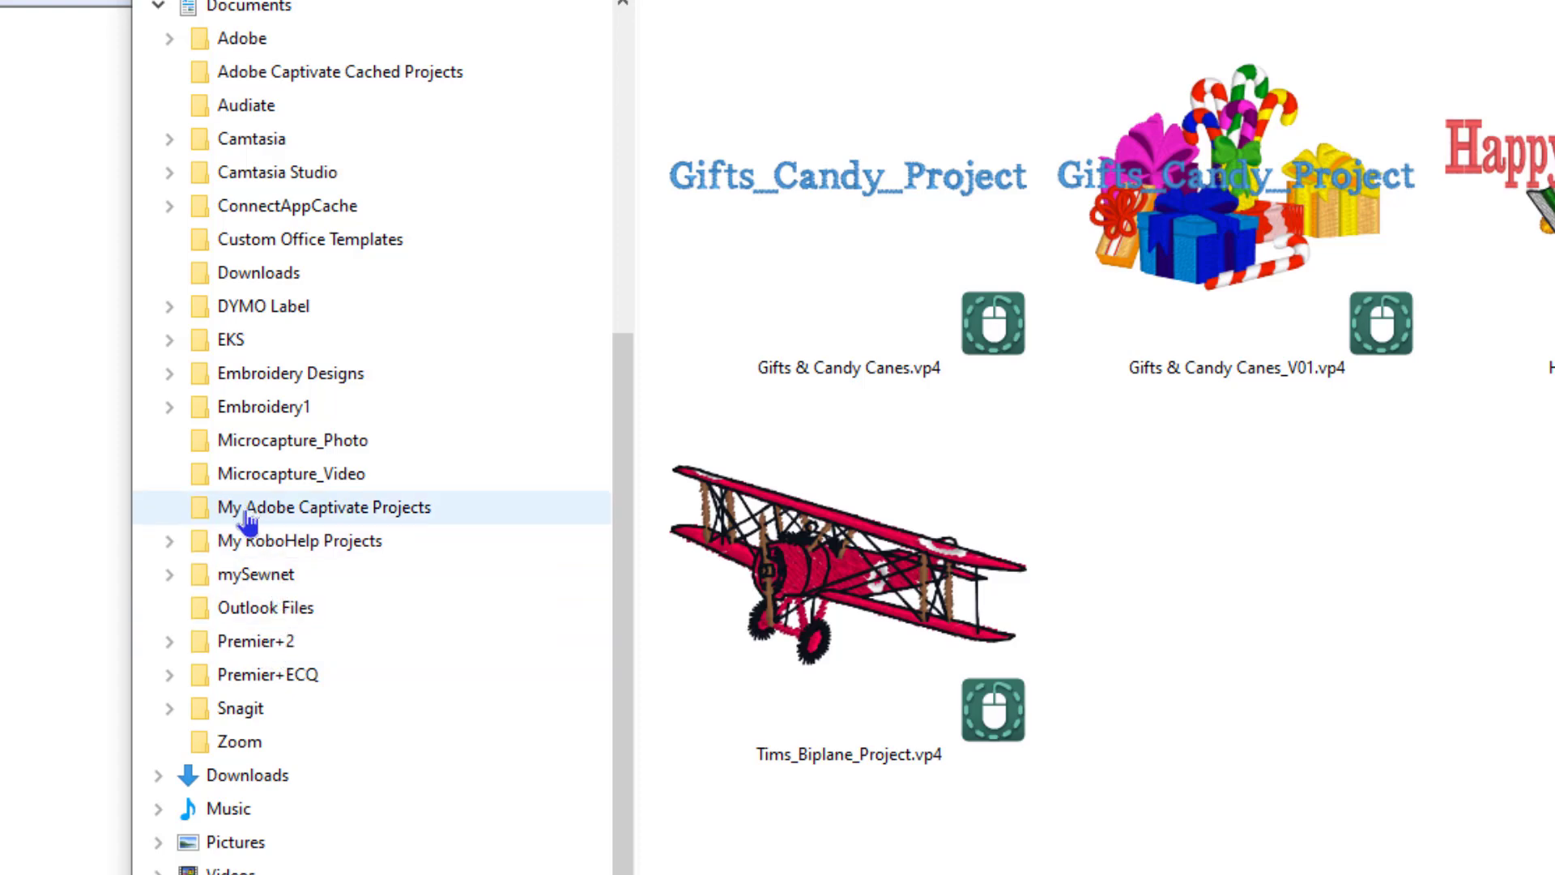
left_click(167, 575)
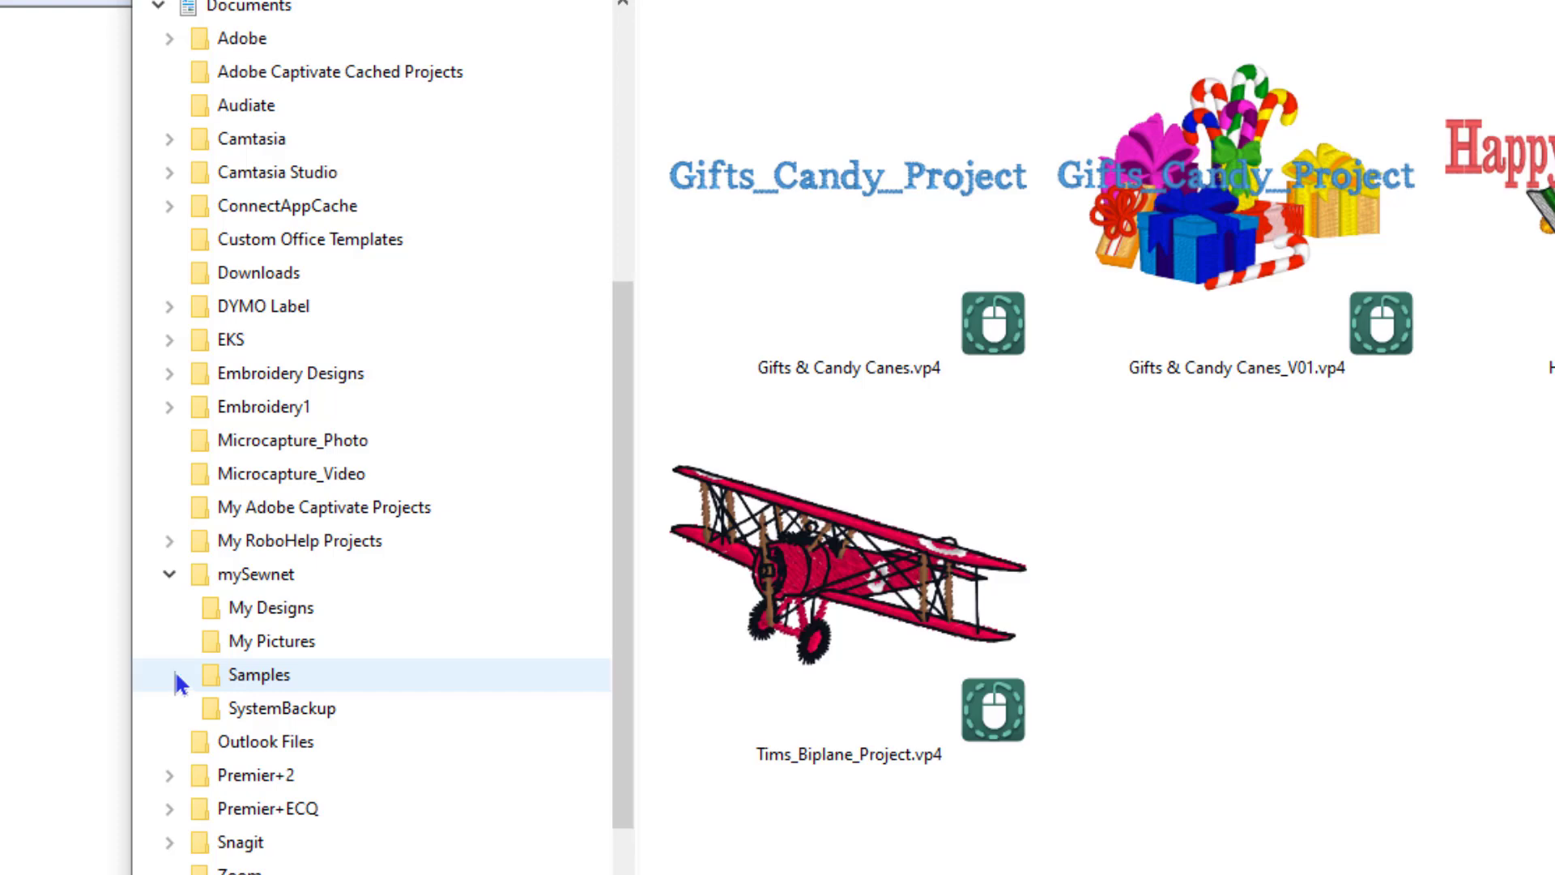
left_click(174, 674)
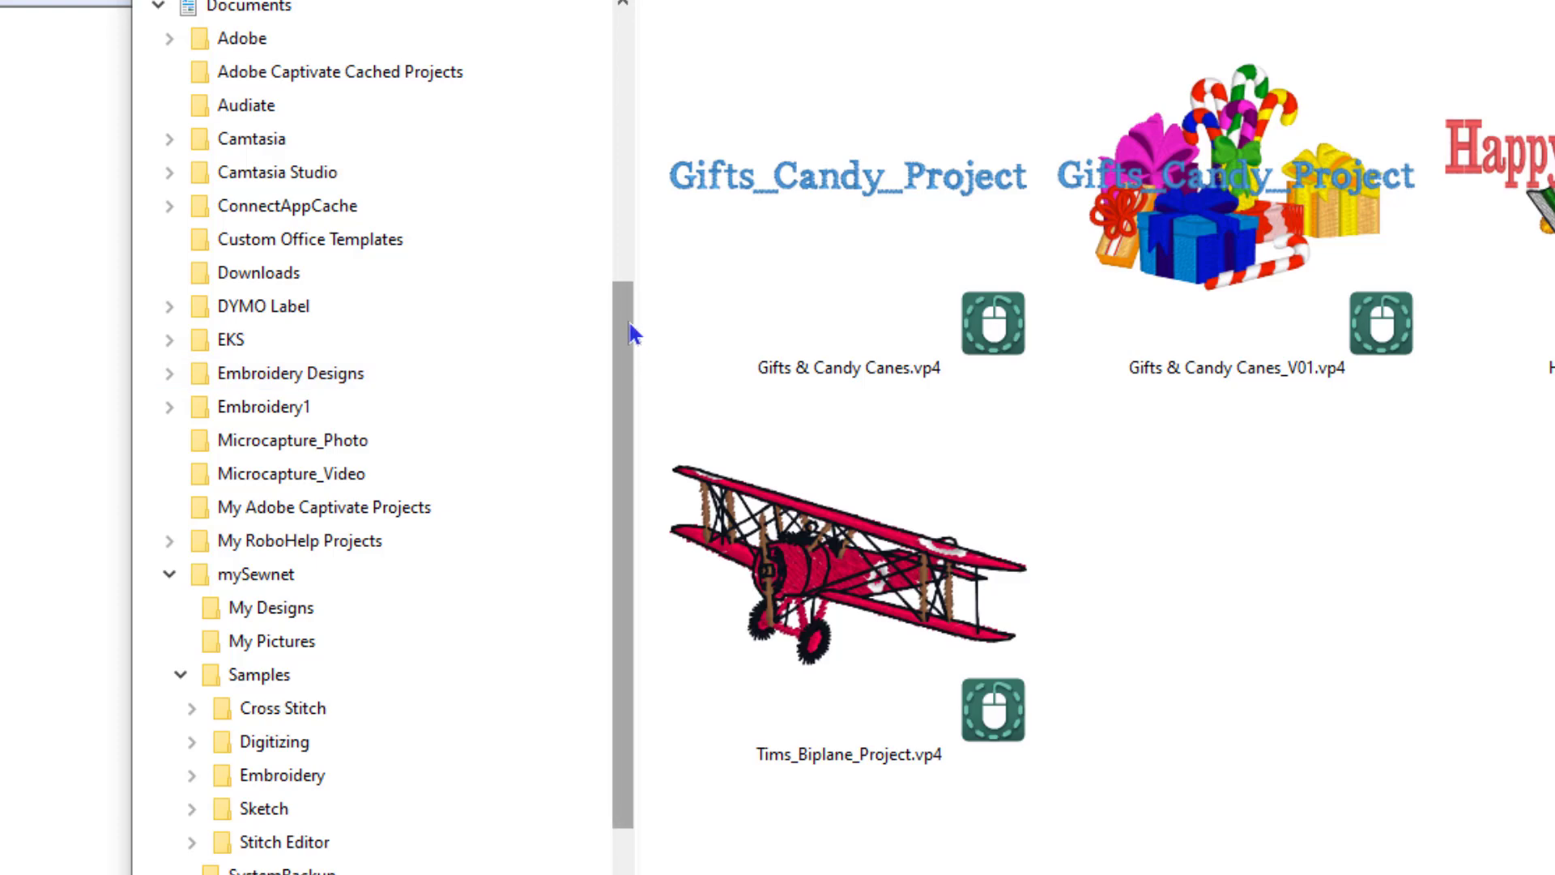
left_click_drag(630, 334, 624, 537)
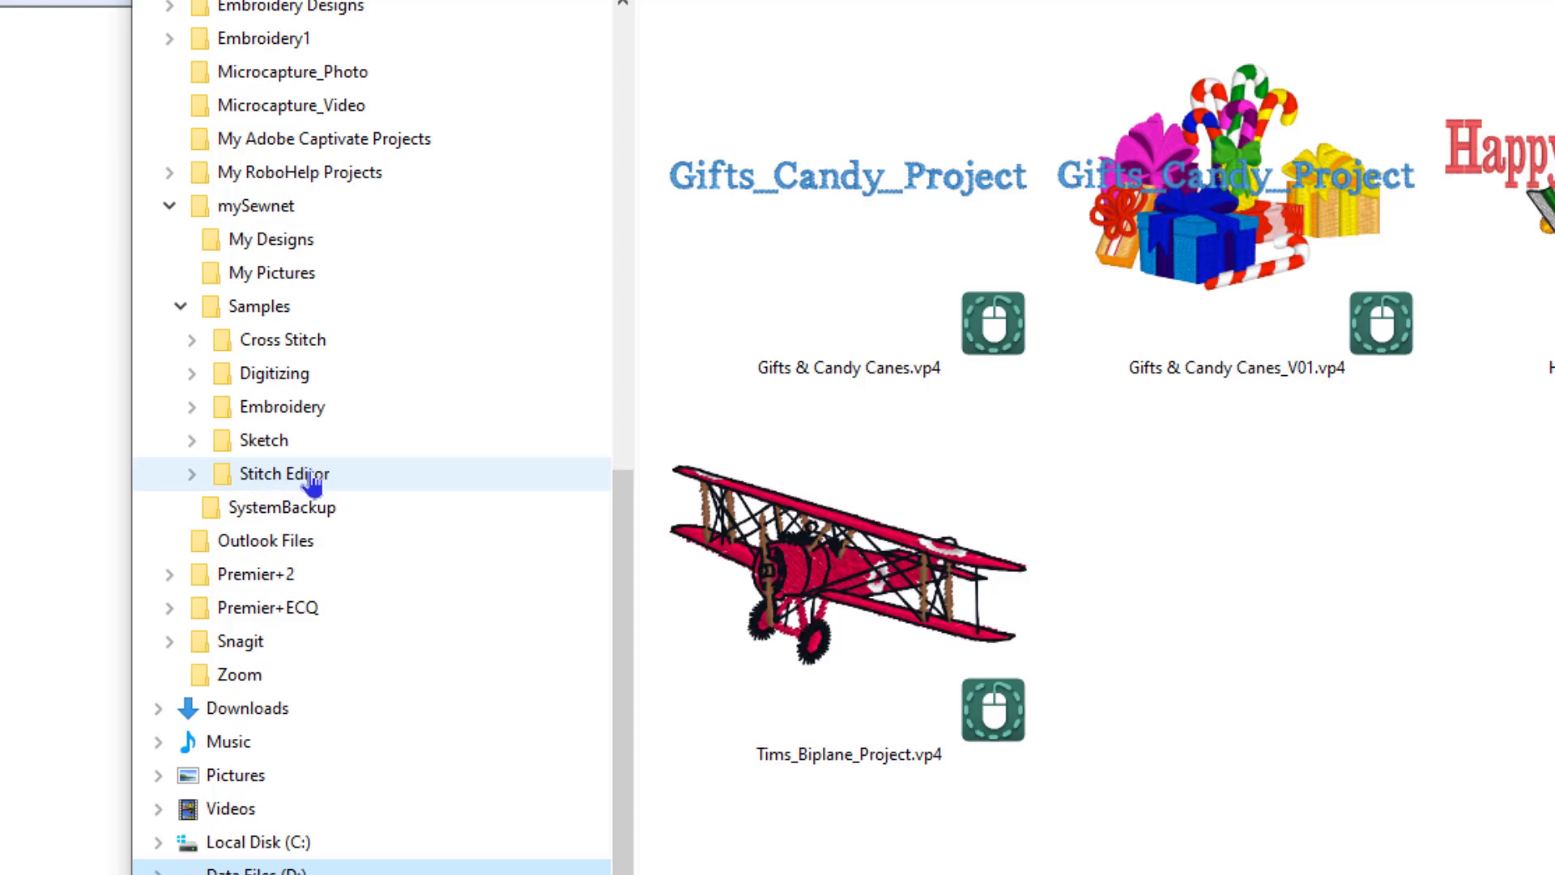
left_click(192, 408)
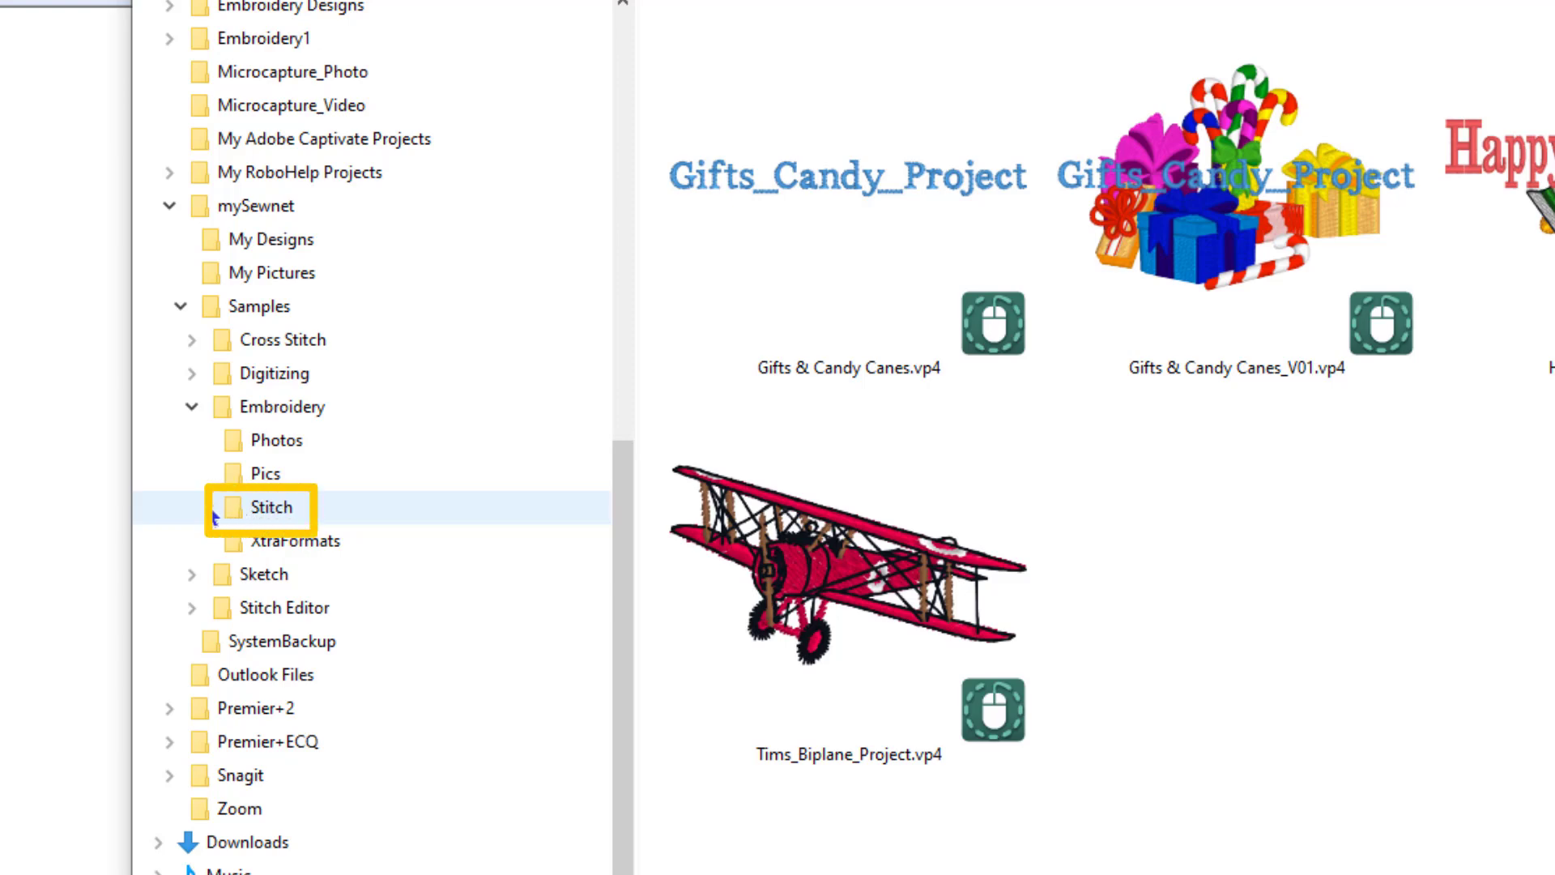
left_click(260, 509)
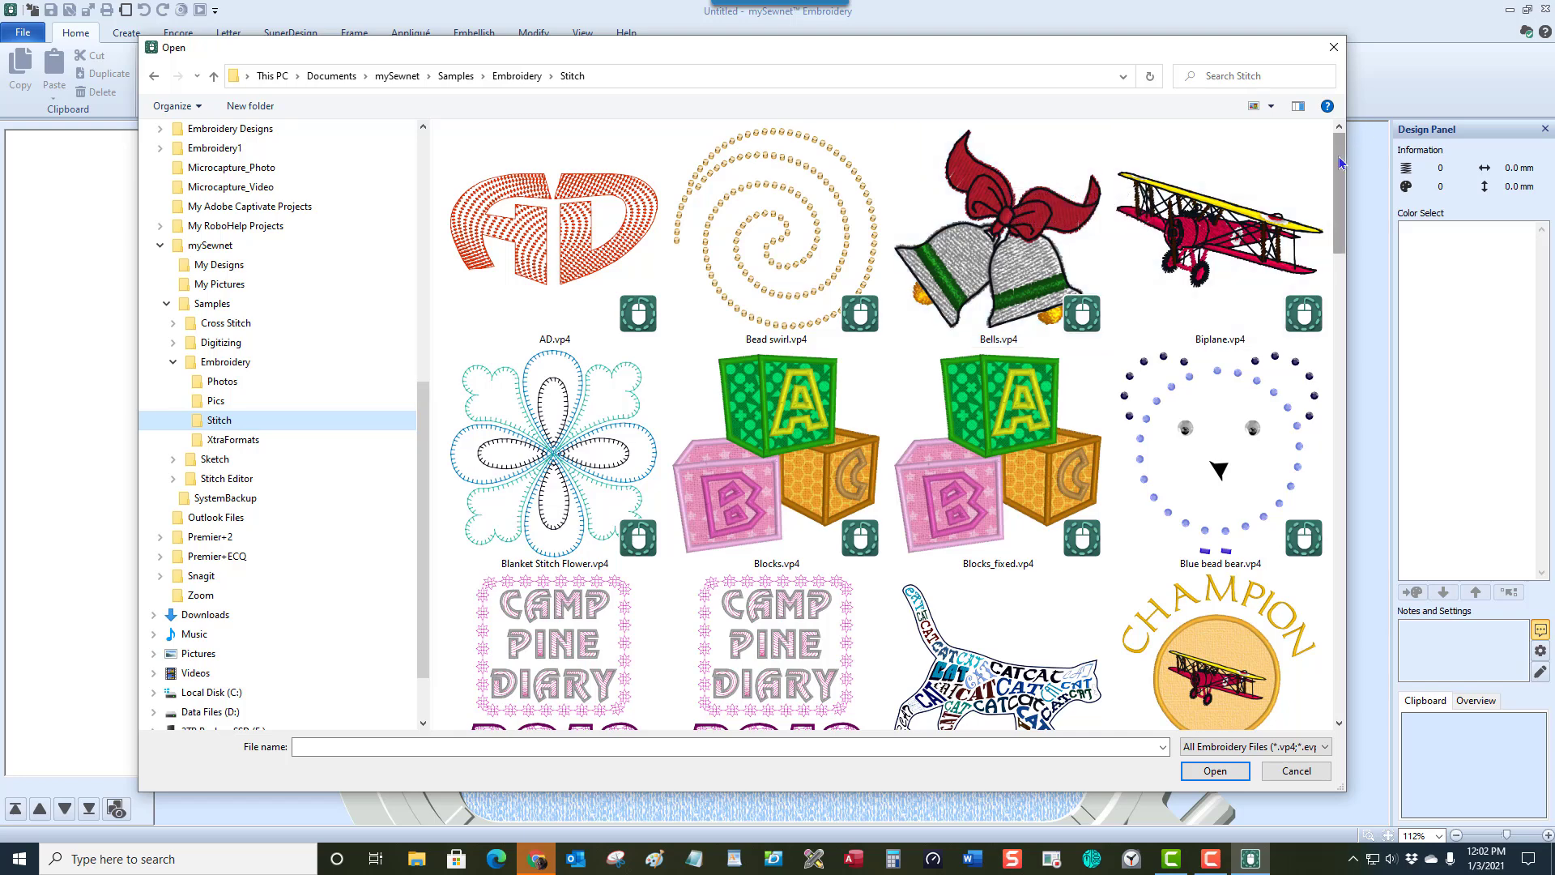
- Open the sample design Three Flowers.vp4 and check its width and height in inches
left_click_drag(1340, 163, 1341, 407)
left_click_drag(1342, 422, 1325, 521)
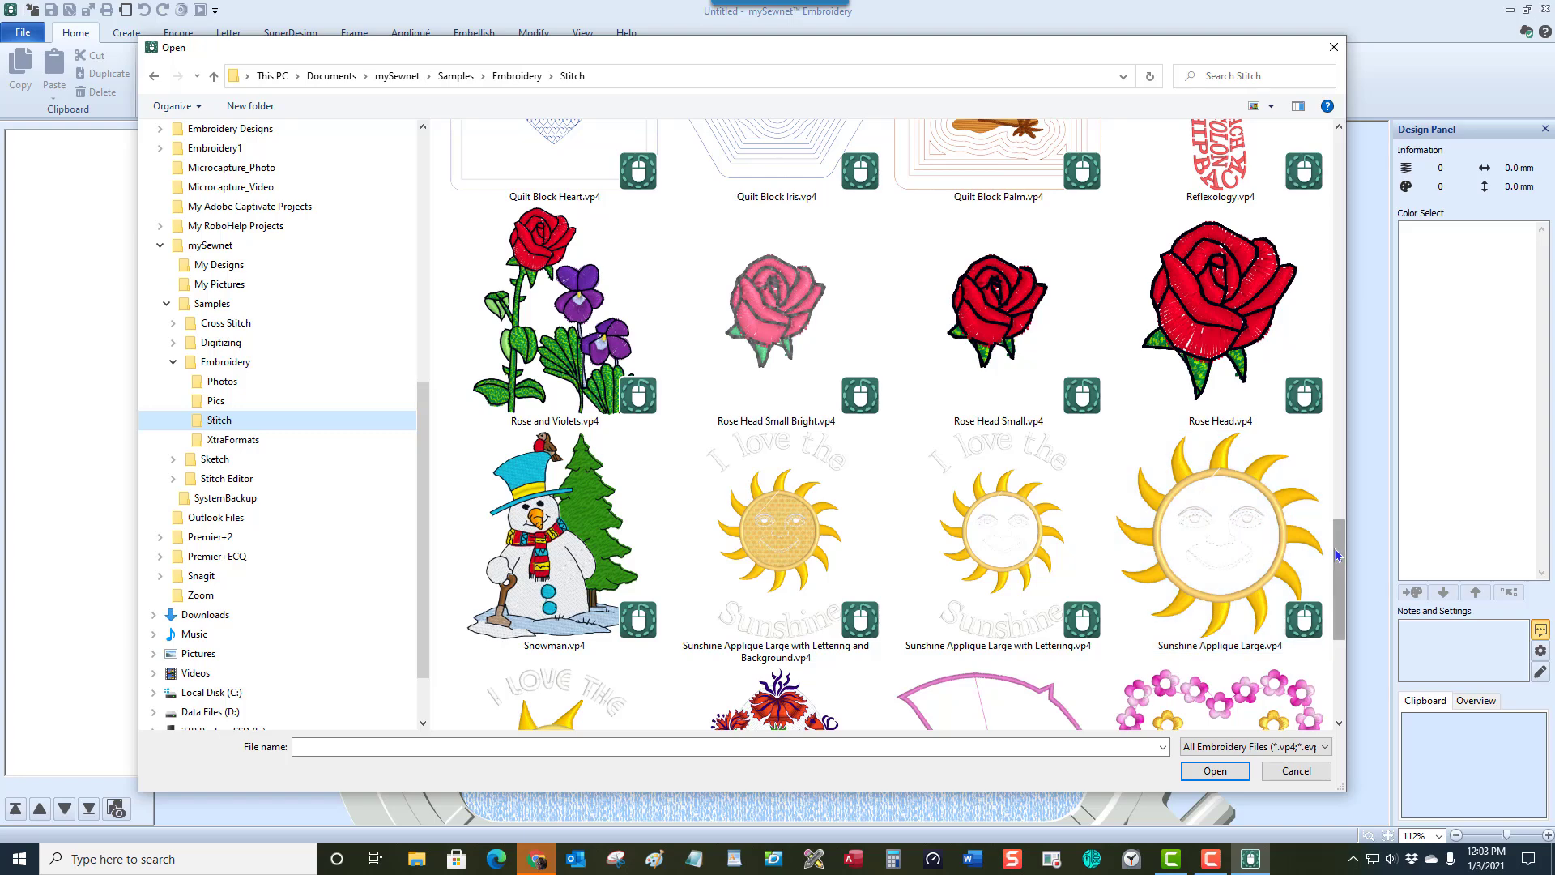
left_click_drag(1340, 560, 1340, 645)
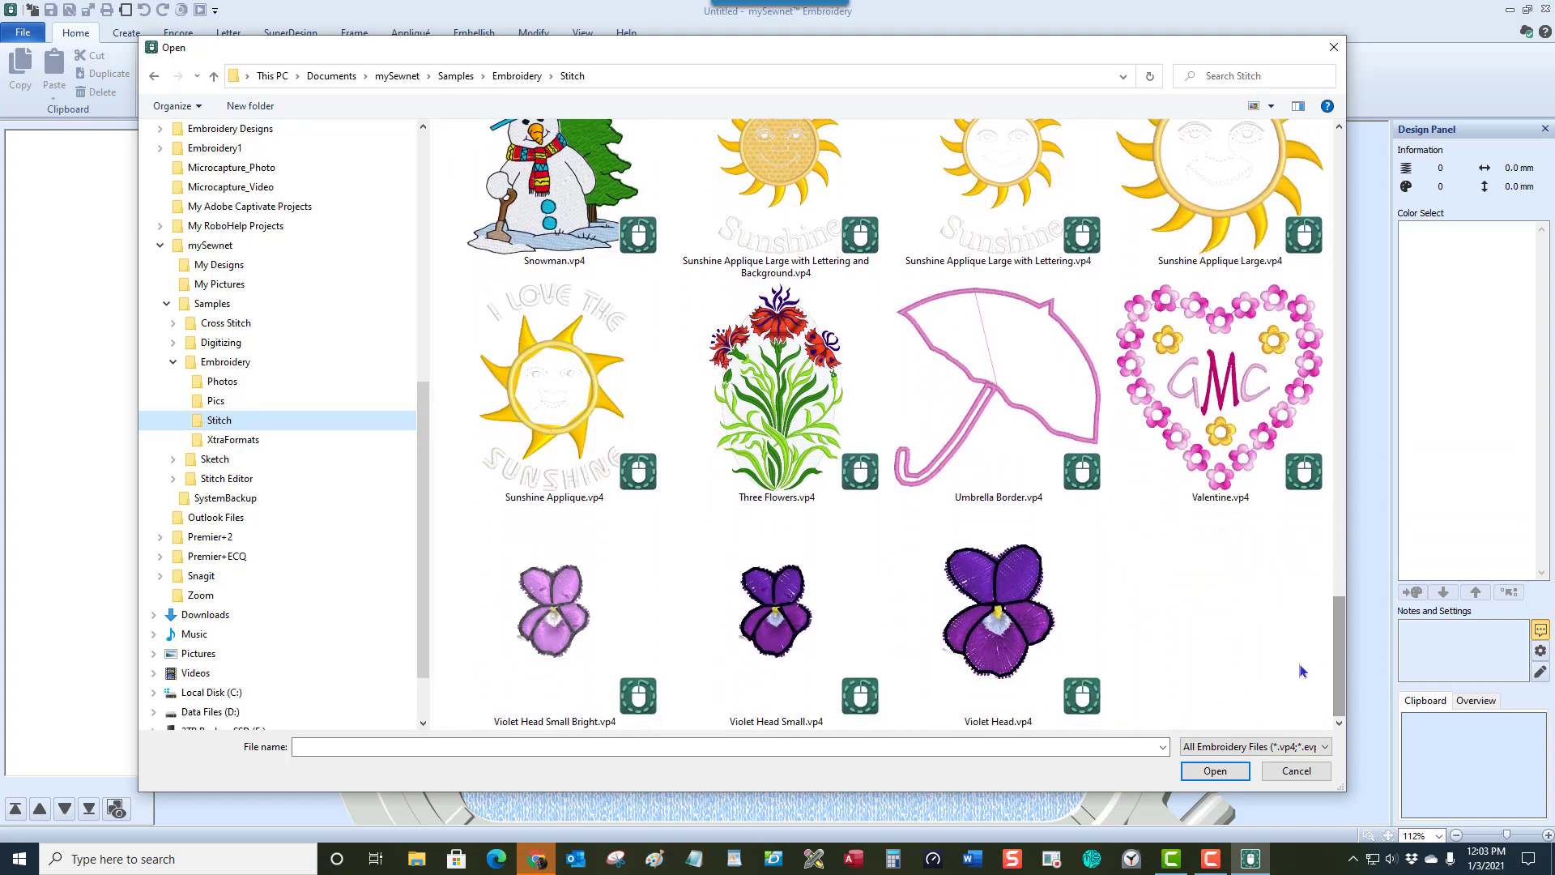
left_click(776, 375)
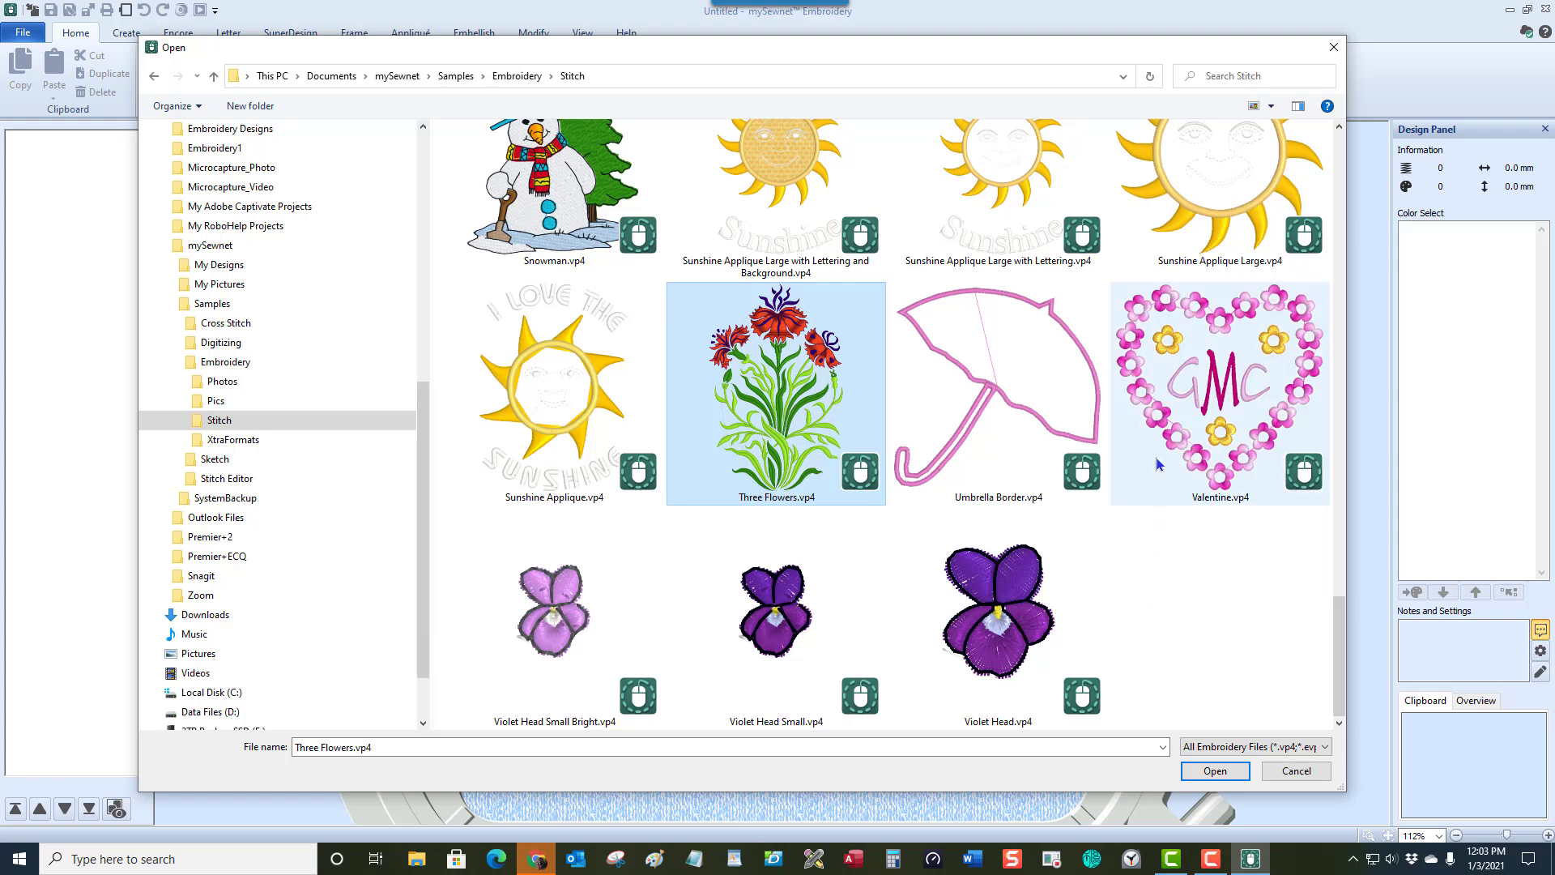
left_click(1232, 373)
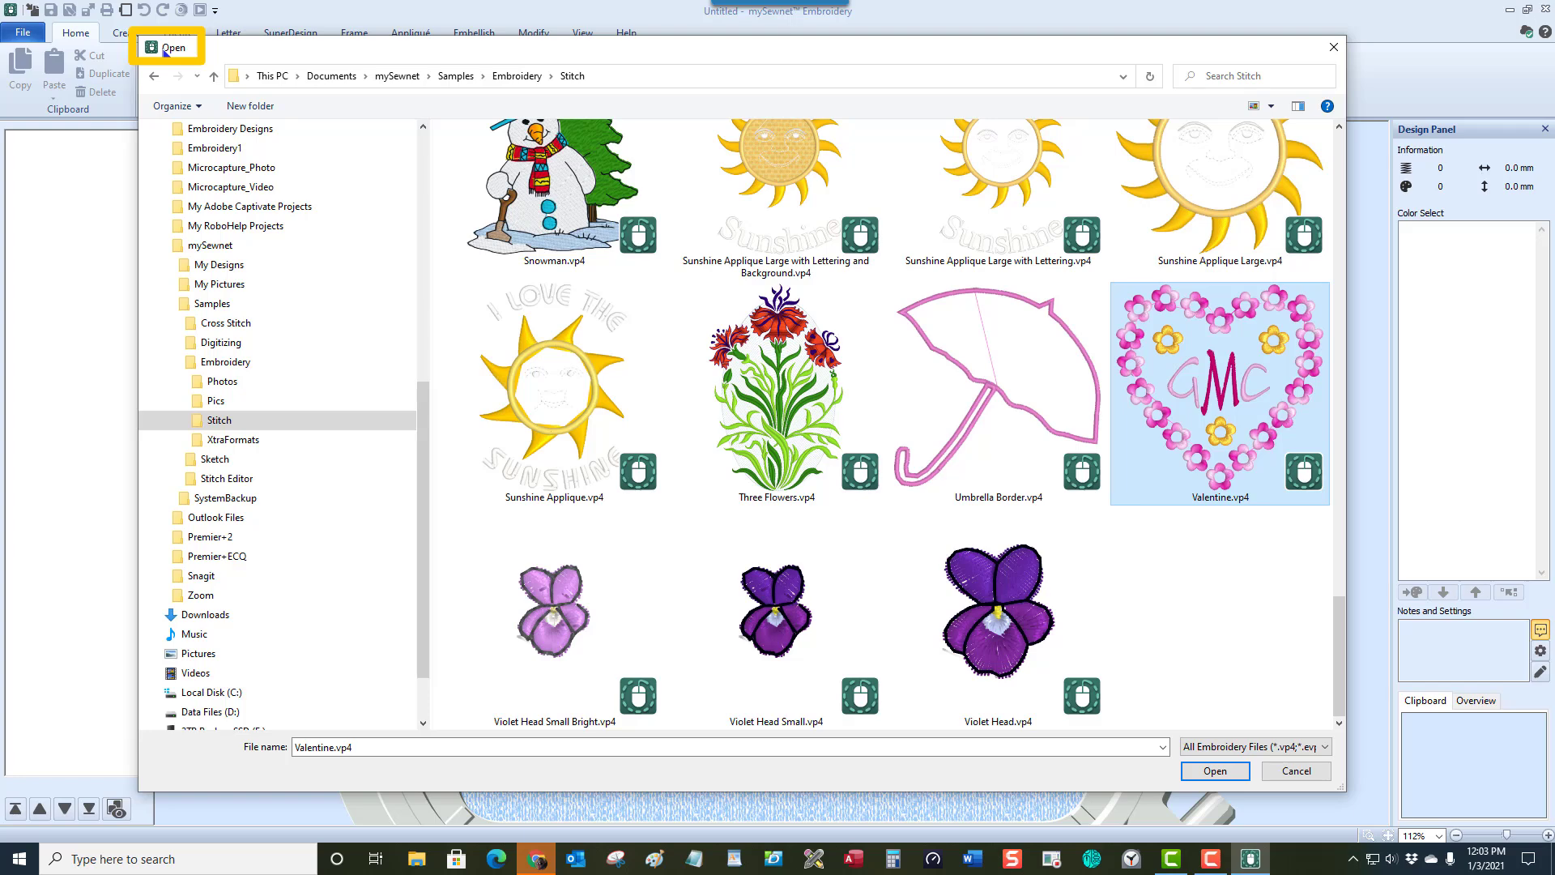
left_click(794, 405)
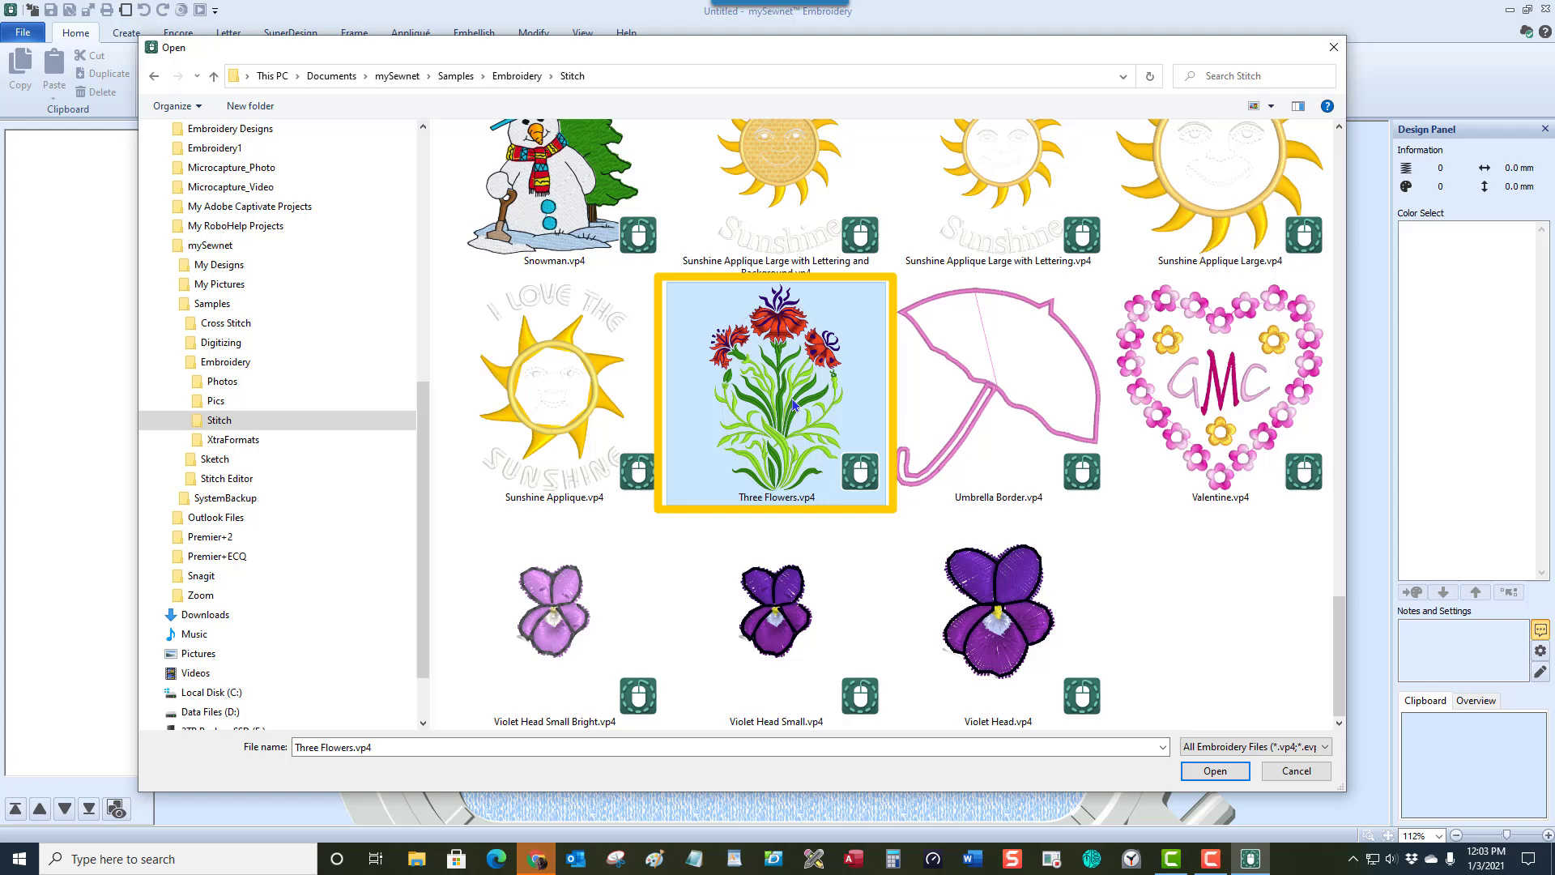
left_click(1215, 771)
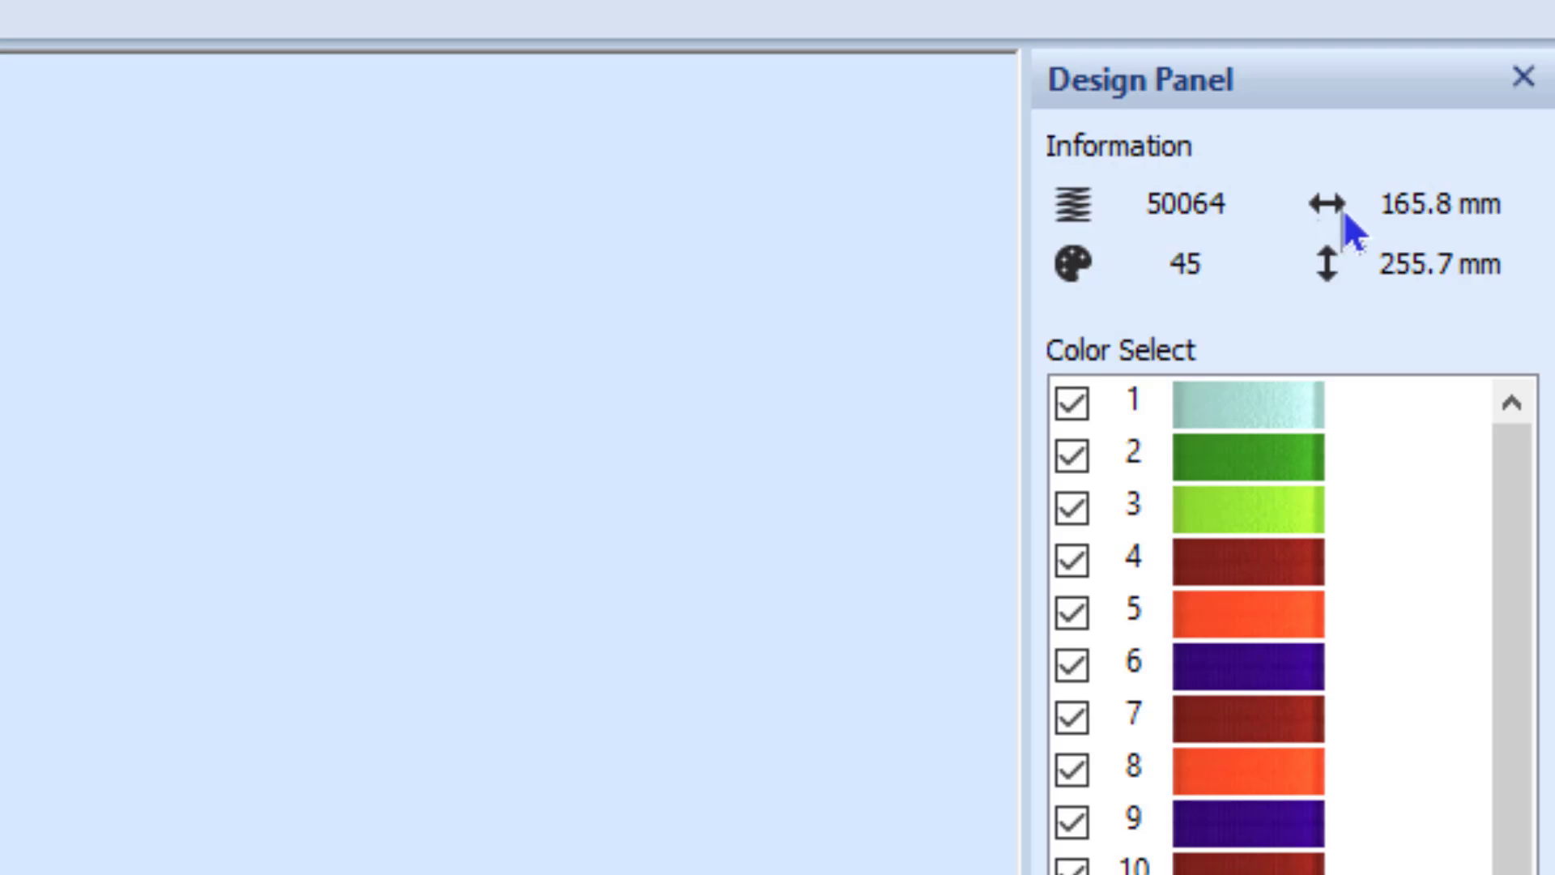
mouse_move(1423, 207)
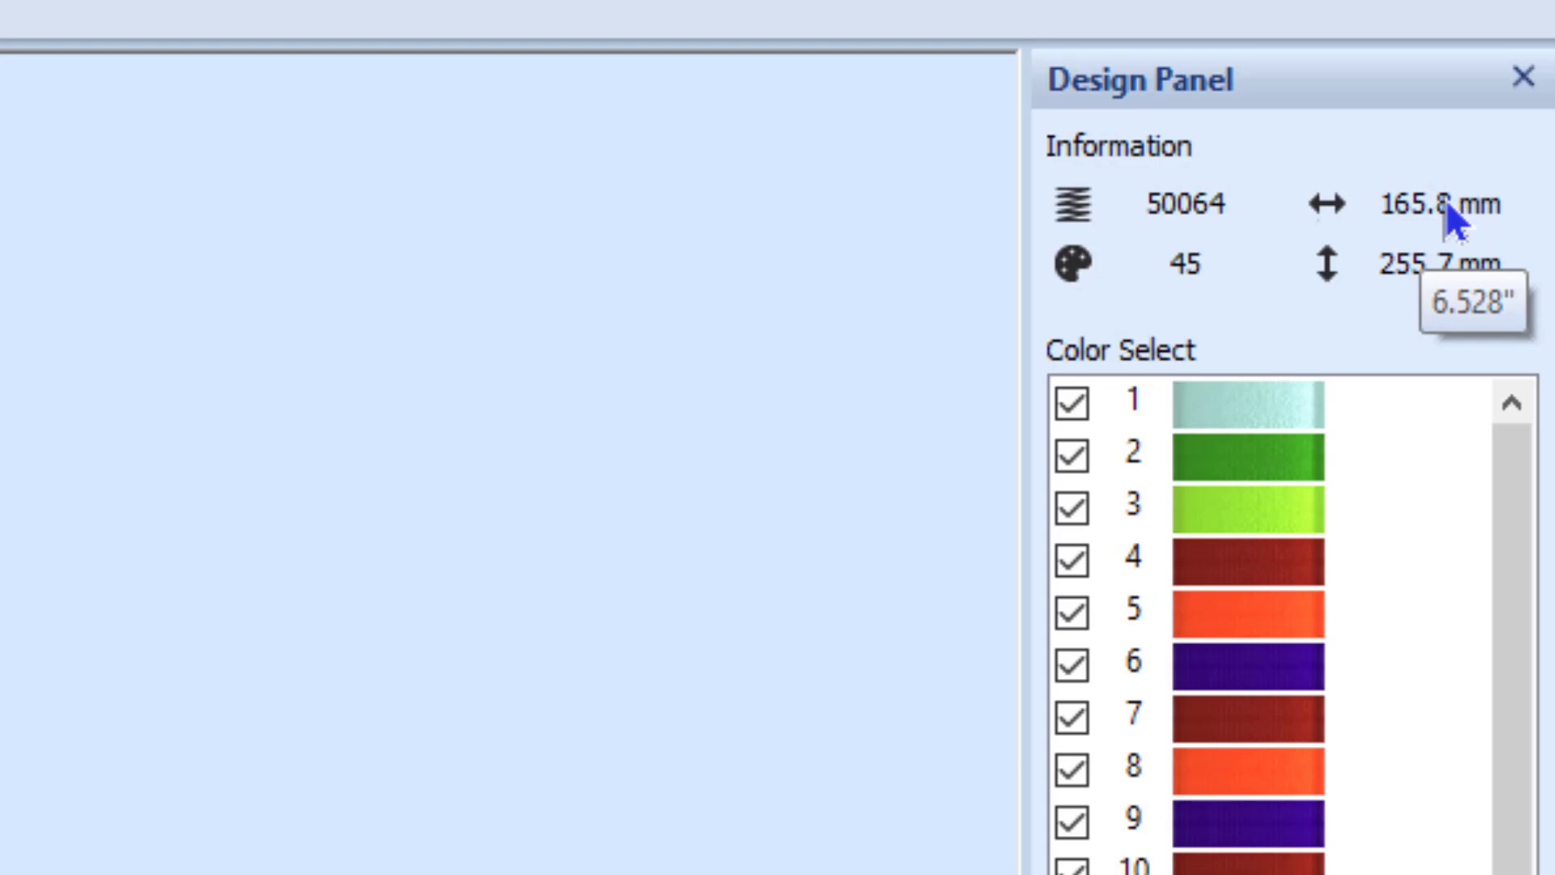
mouse_move(1440, 268)
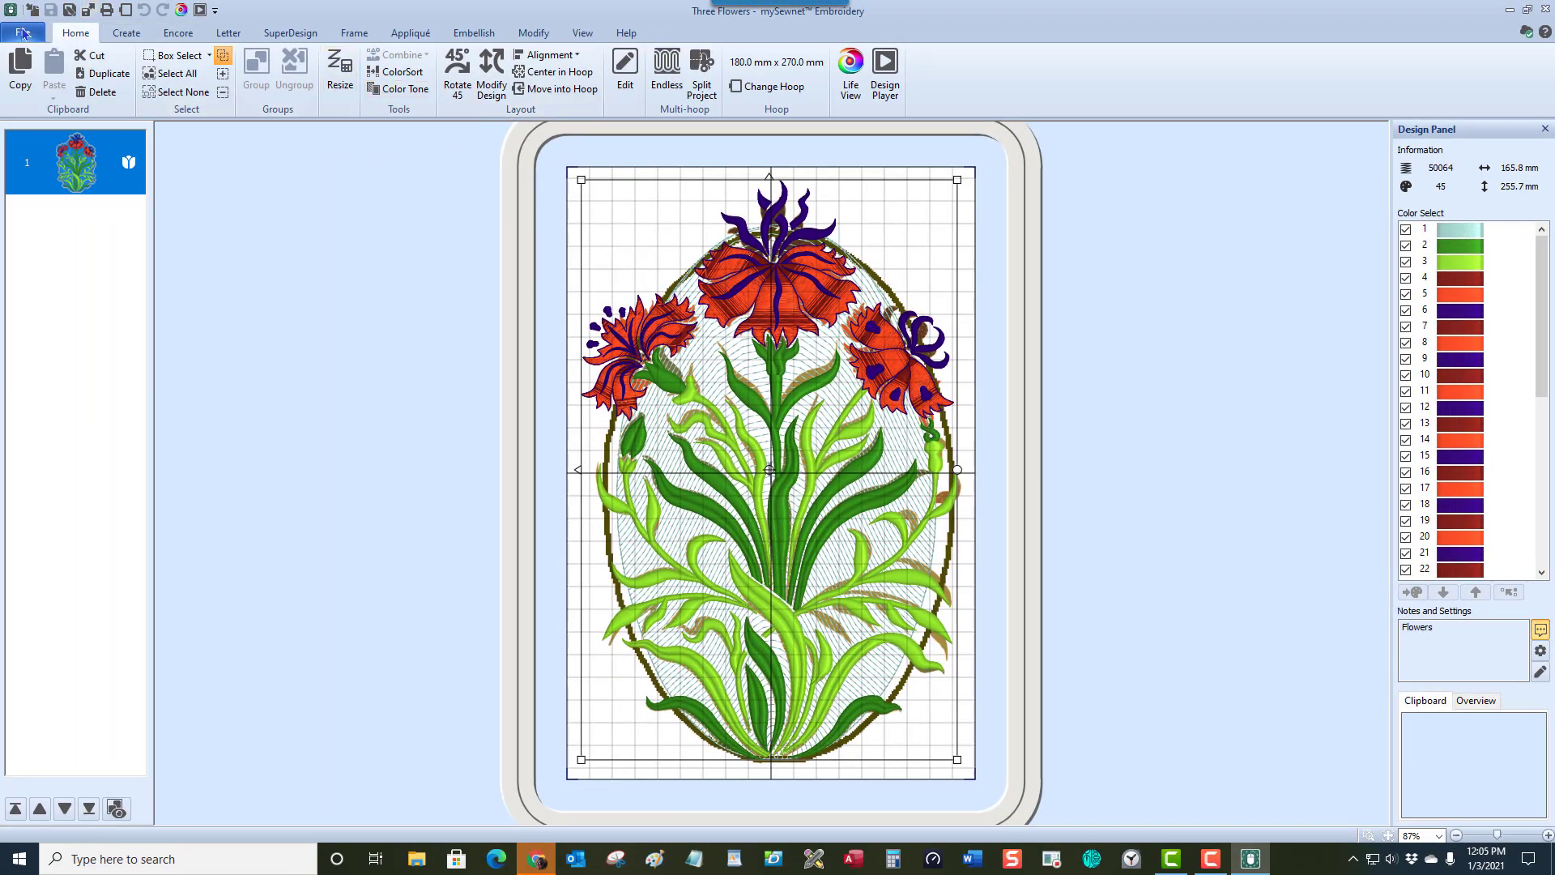
- Start opening another design and browse the folder tree to Documents > Premier+2 > Samples
left_click(23, 34)
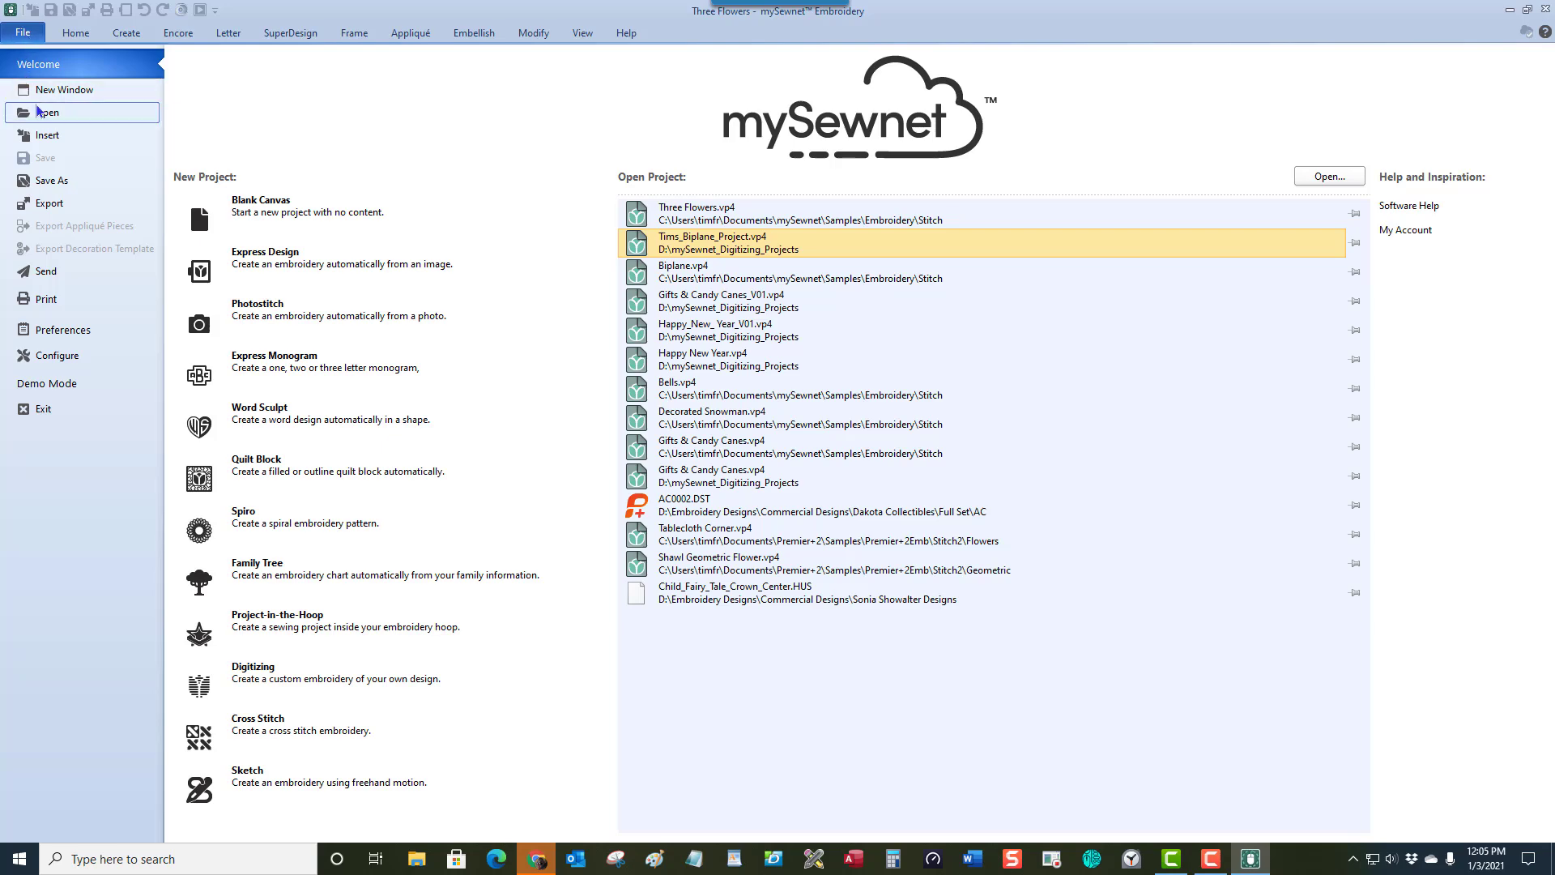
left_click(38, 115)
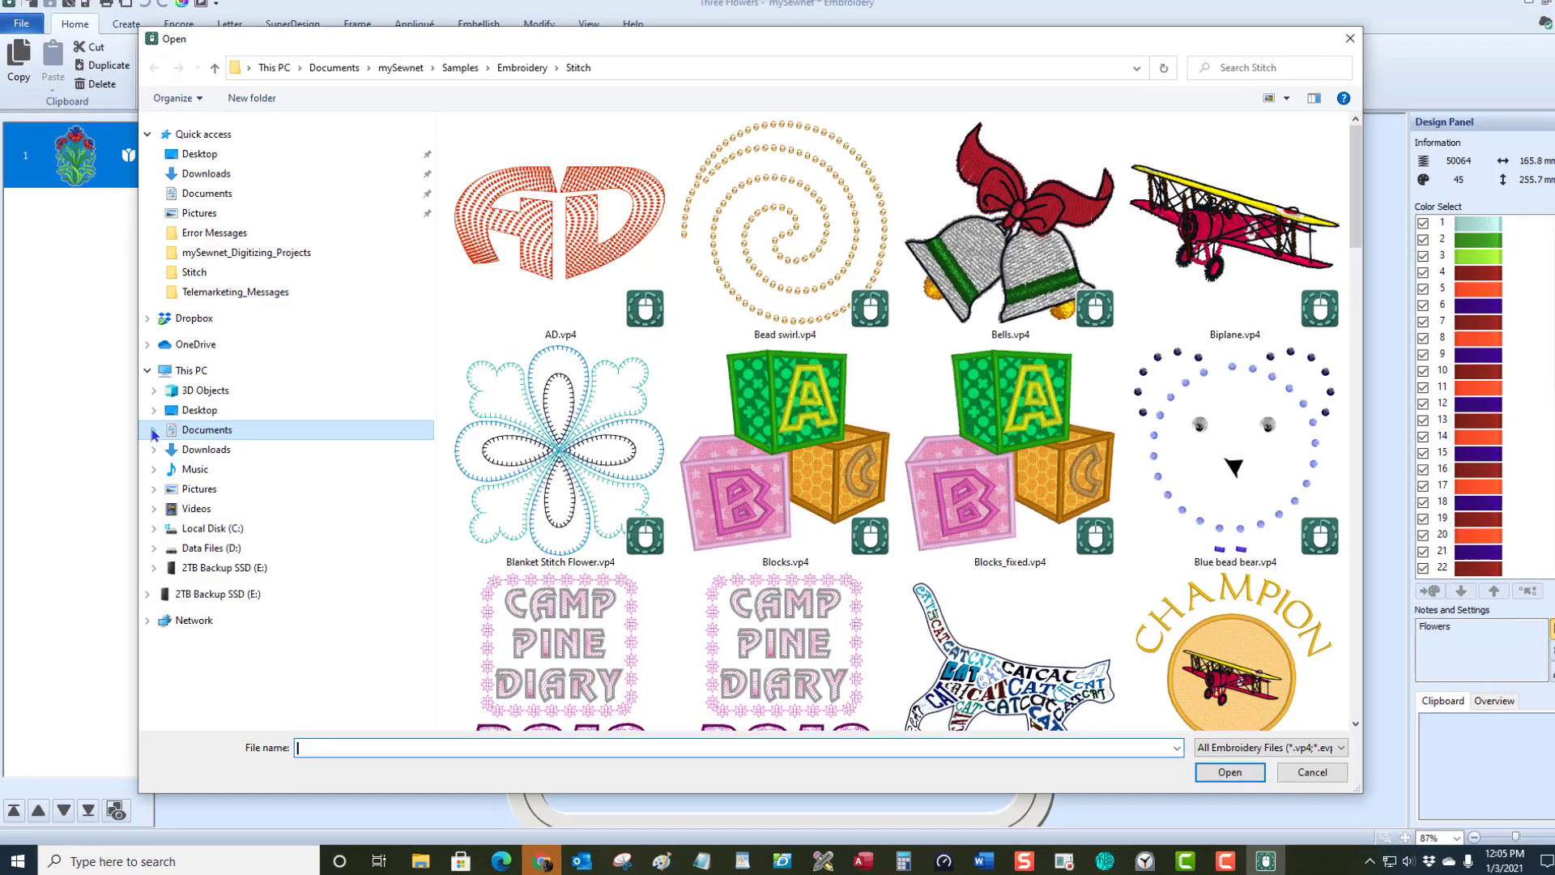
left_click(153, 437)
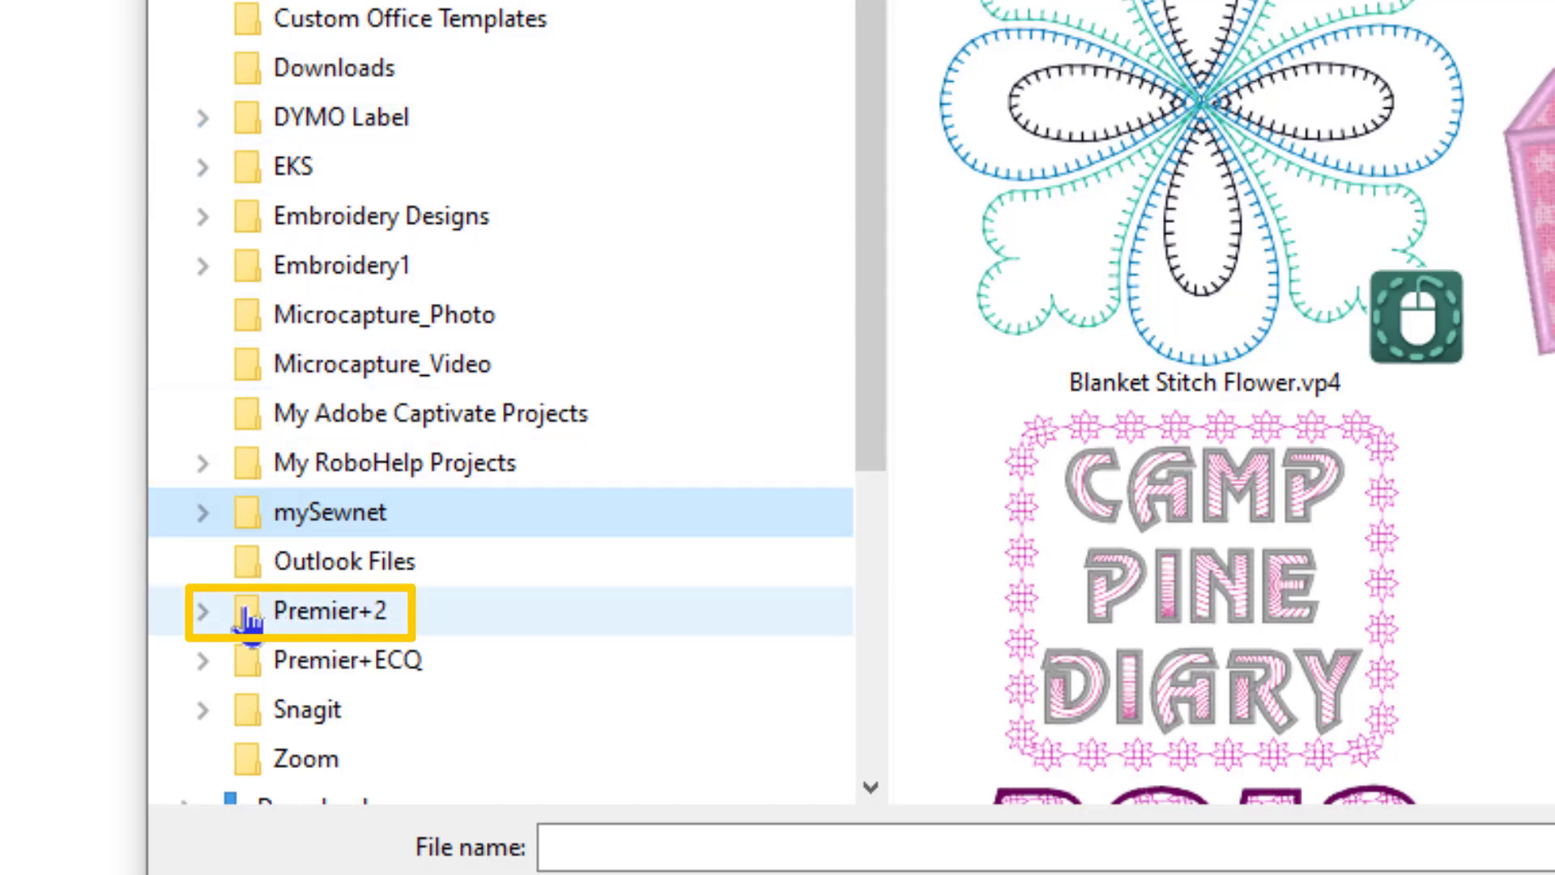
left_click(195, 609)
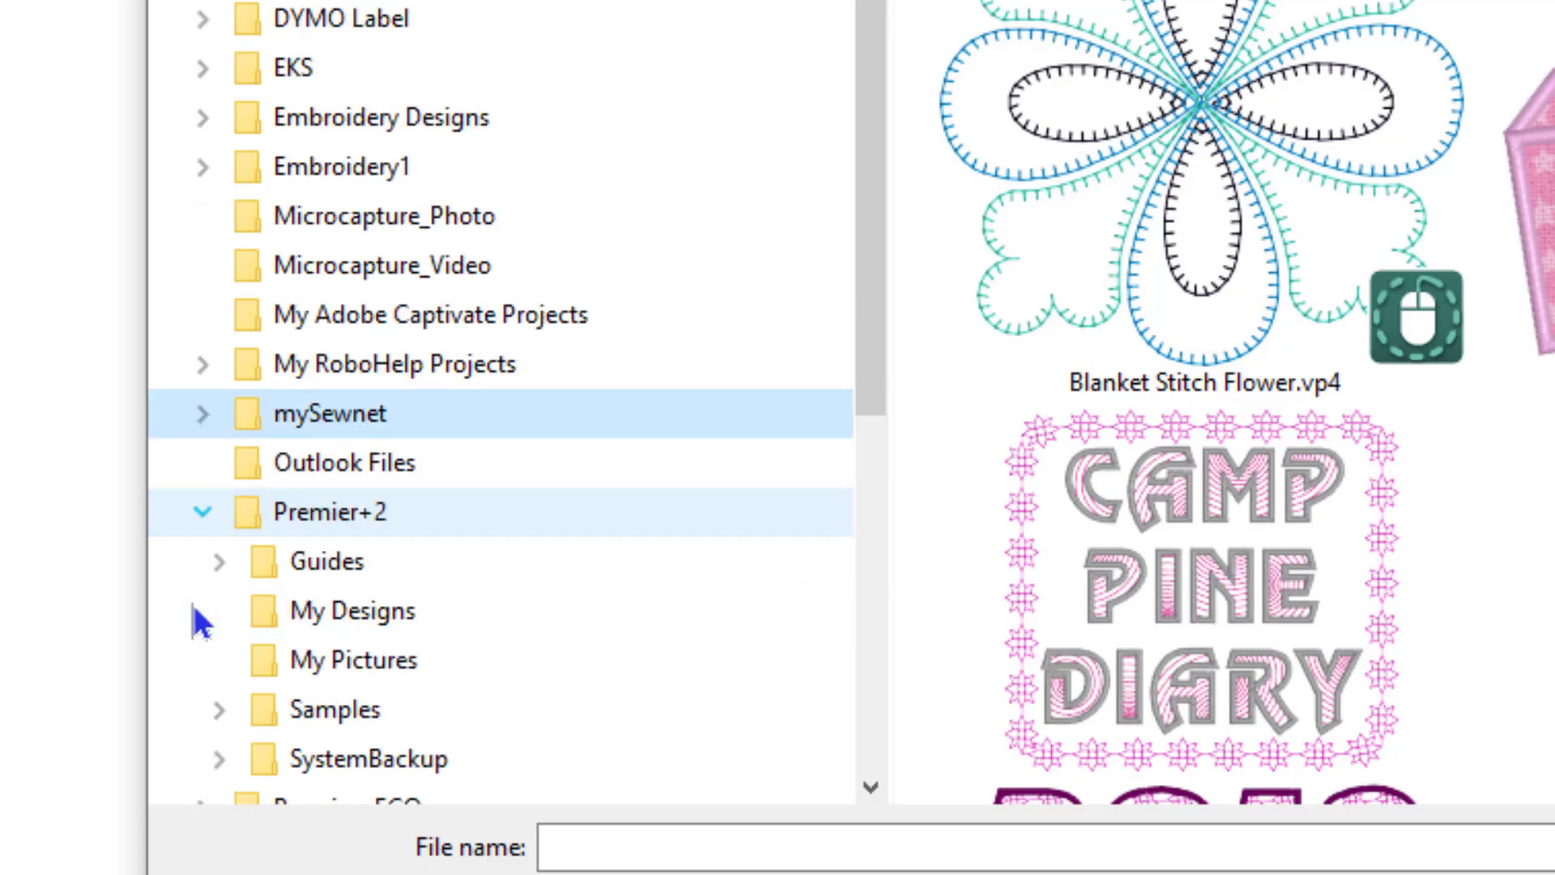
scroll(729, 418, "down", 3)
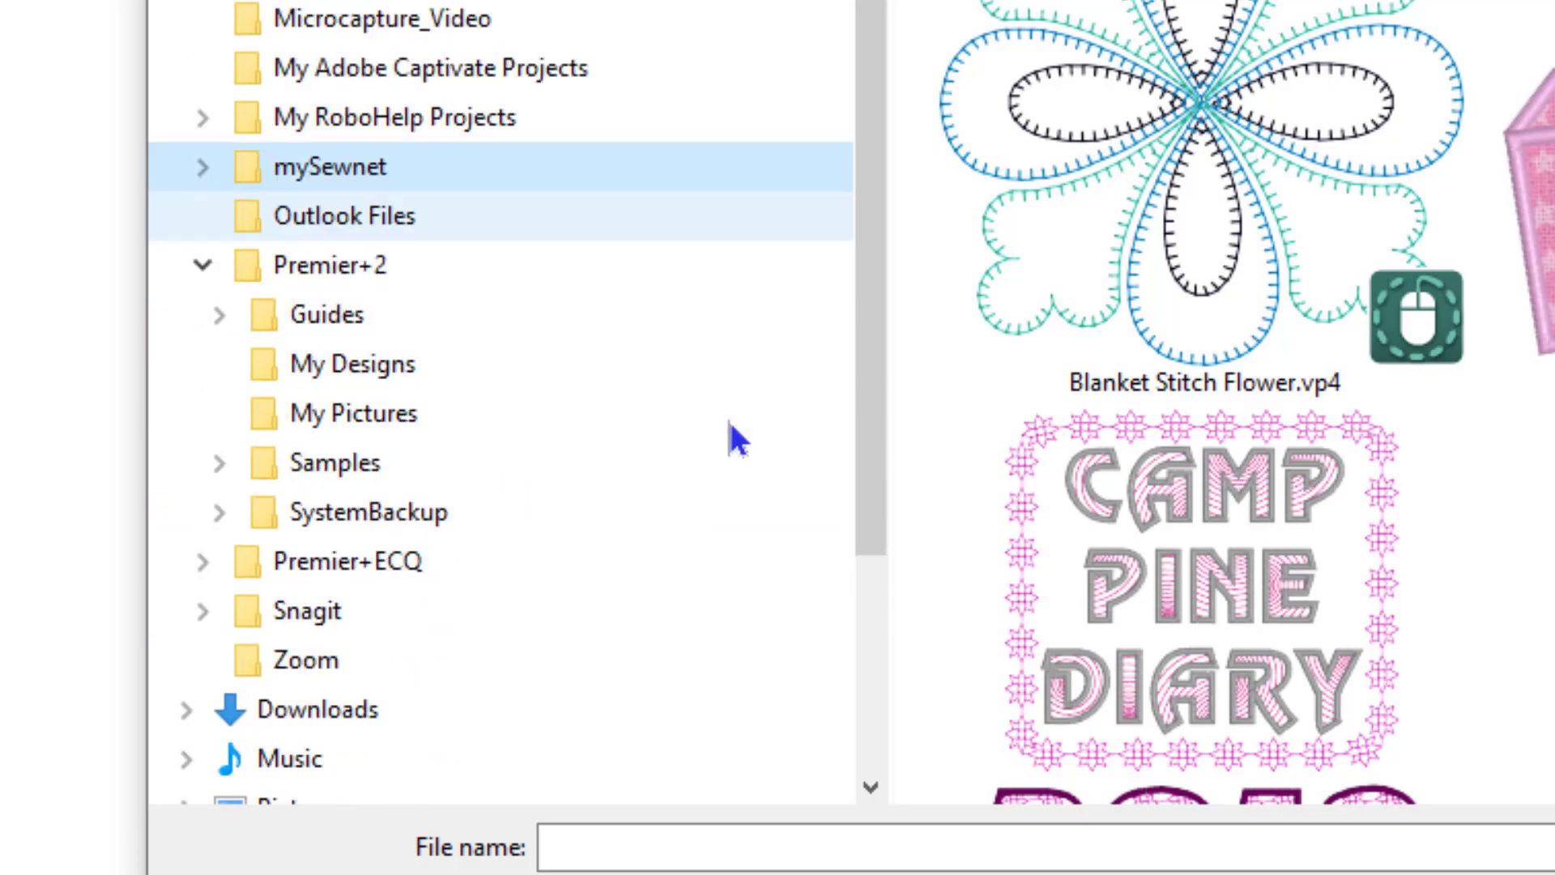
scroll(729, 434, "down", 2)
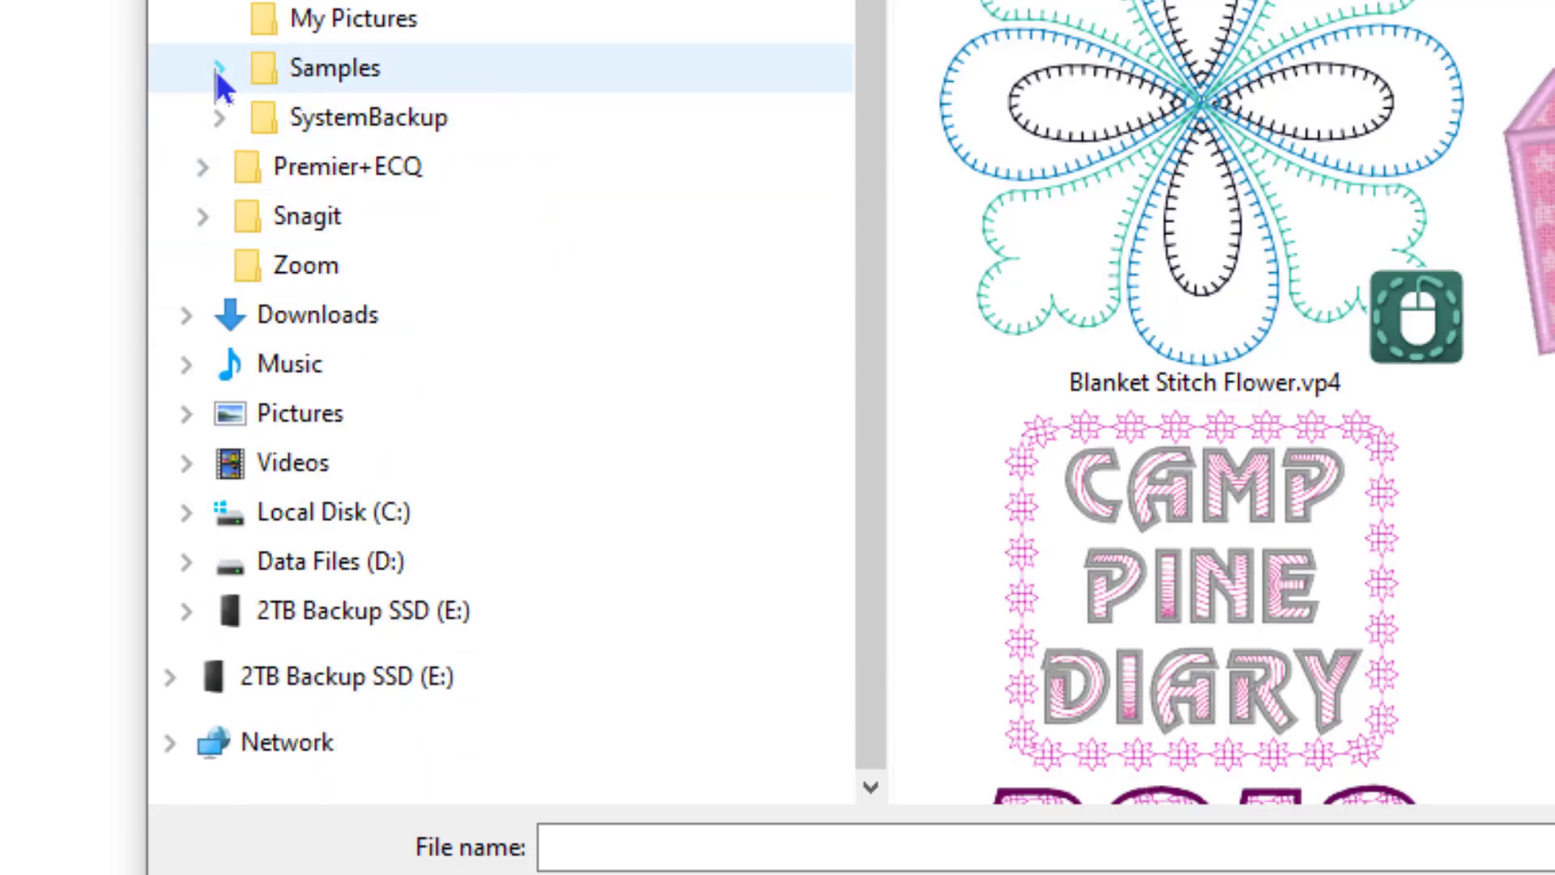
left_click(219, 69)
- Open the Premier+2Emb > Stitch2 > Flowers folder and look through its designs
scroll(630, 168, "down", 3)
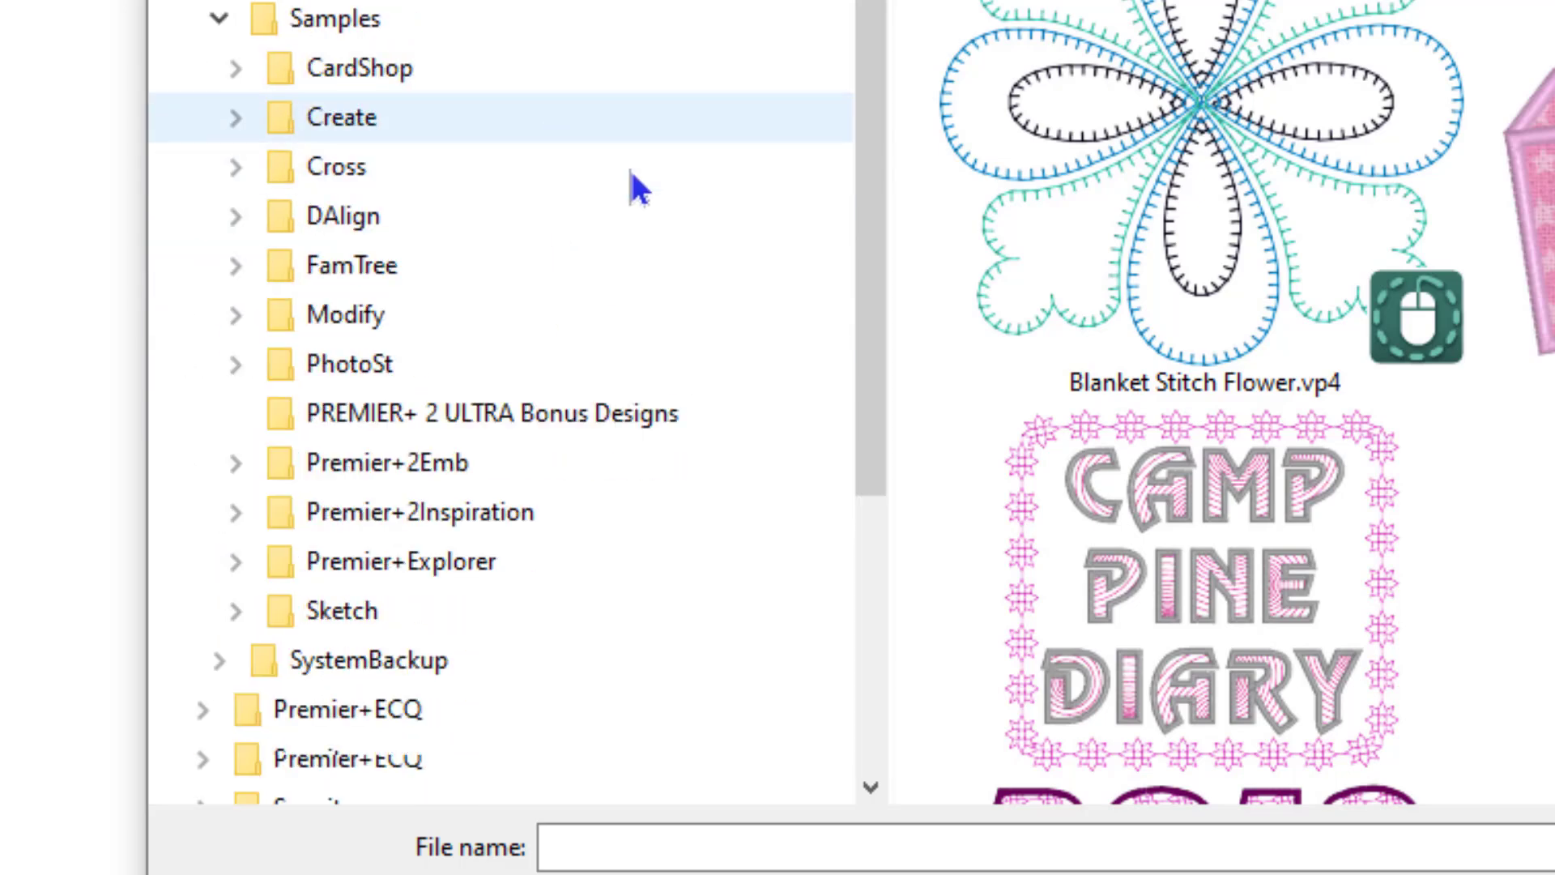
scroll(634, 177, "down", 4)
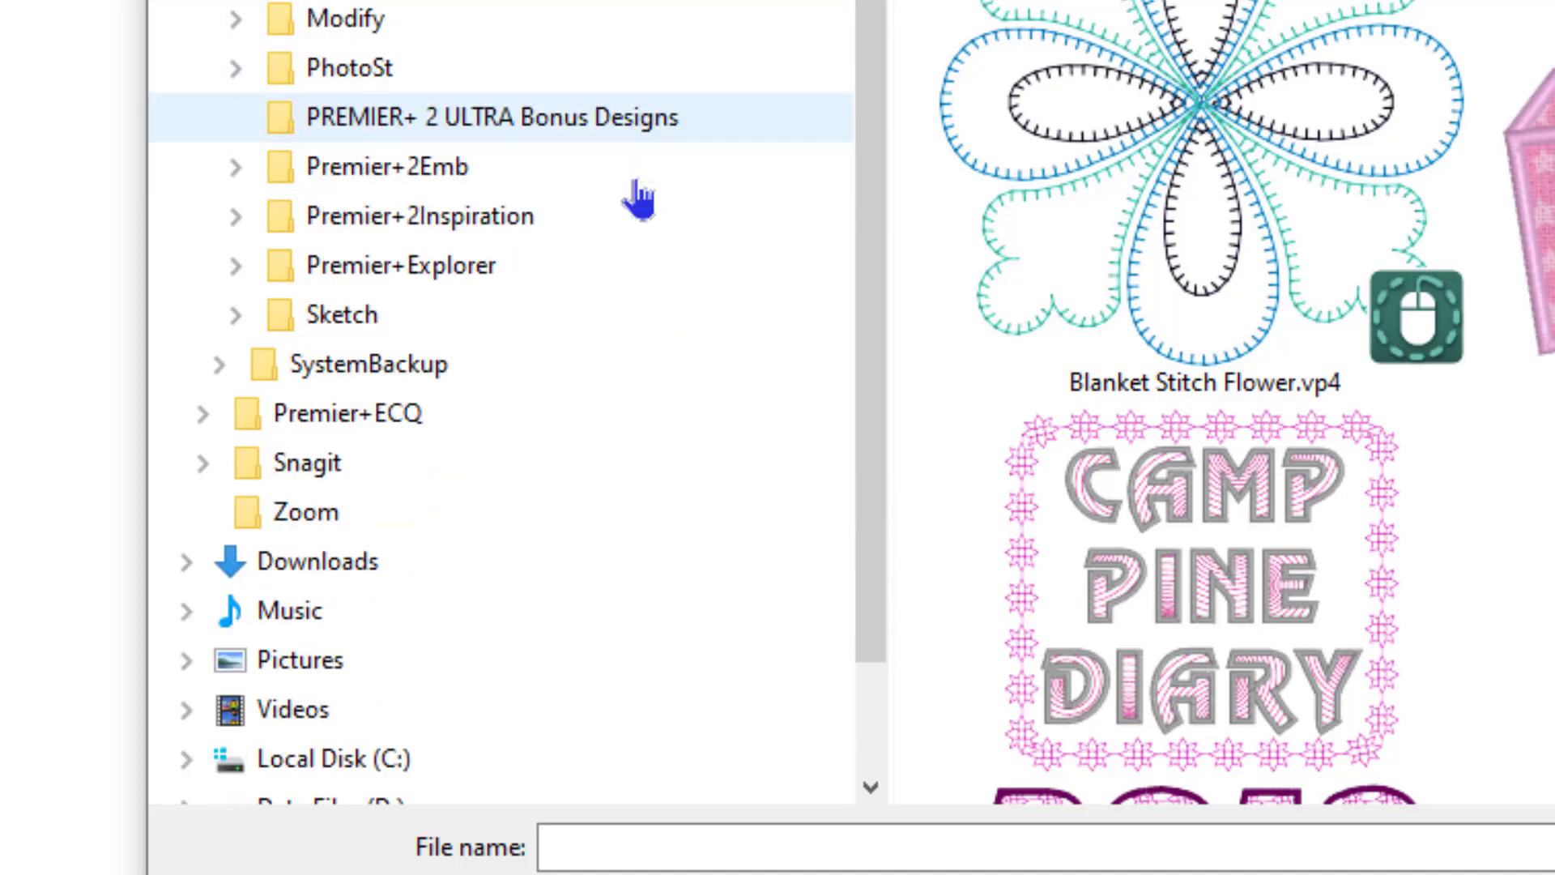
left_click(234, 169)
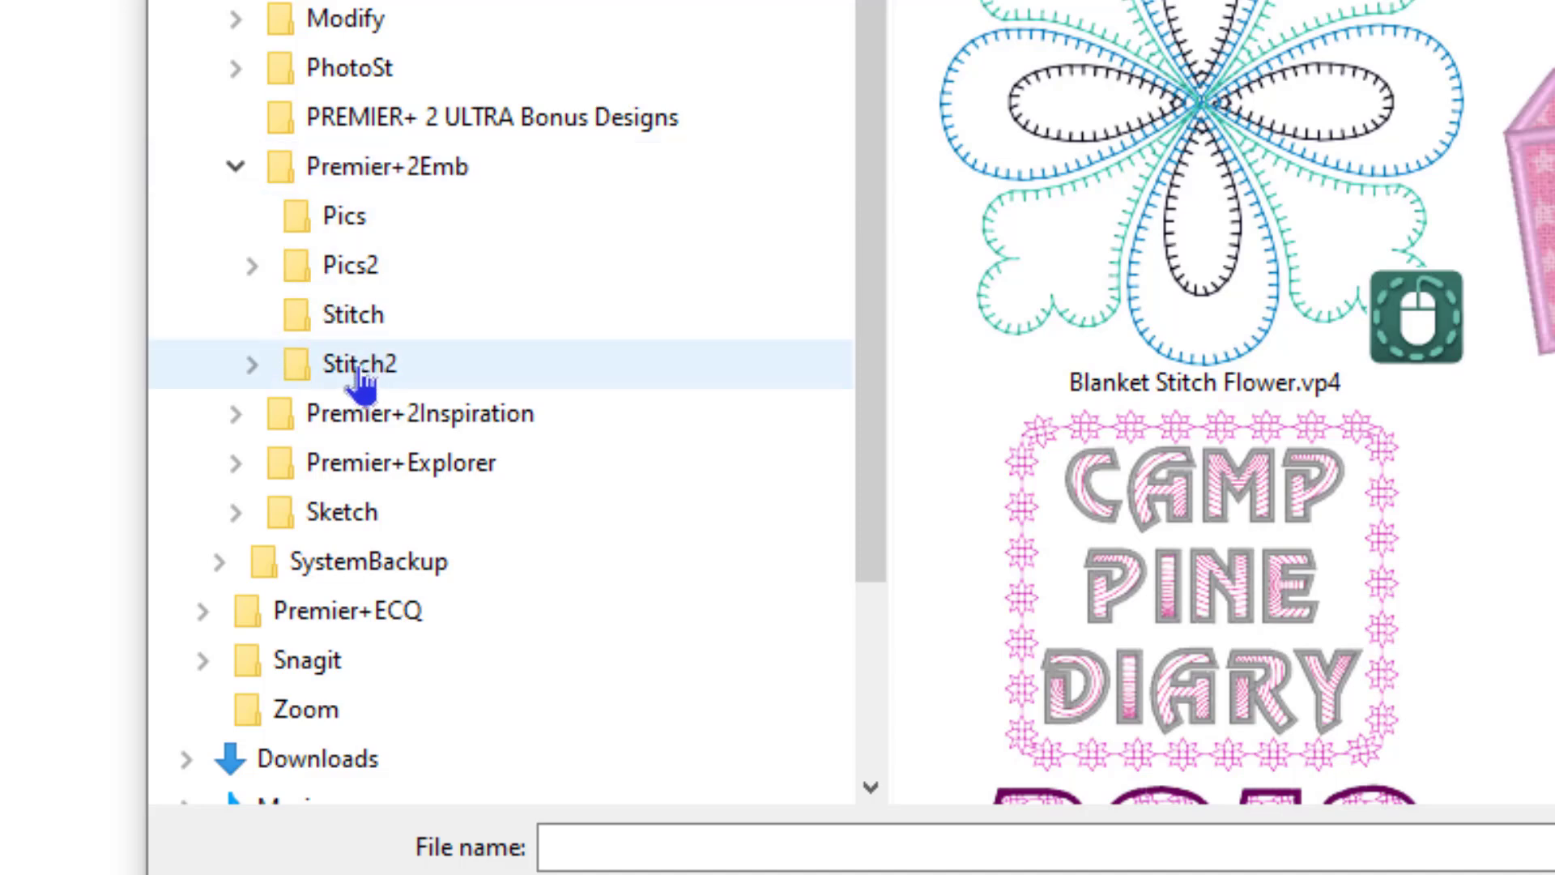
left_click(250, 364)
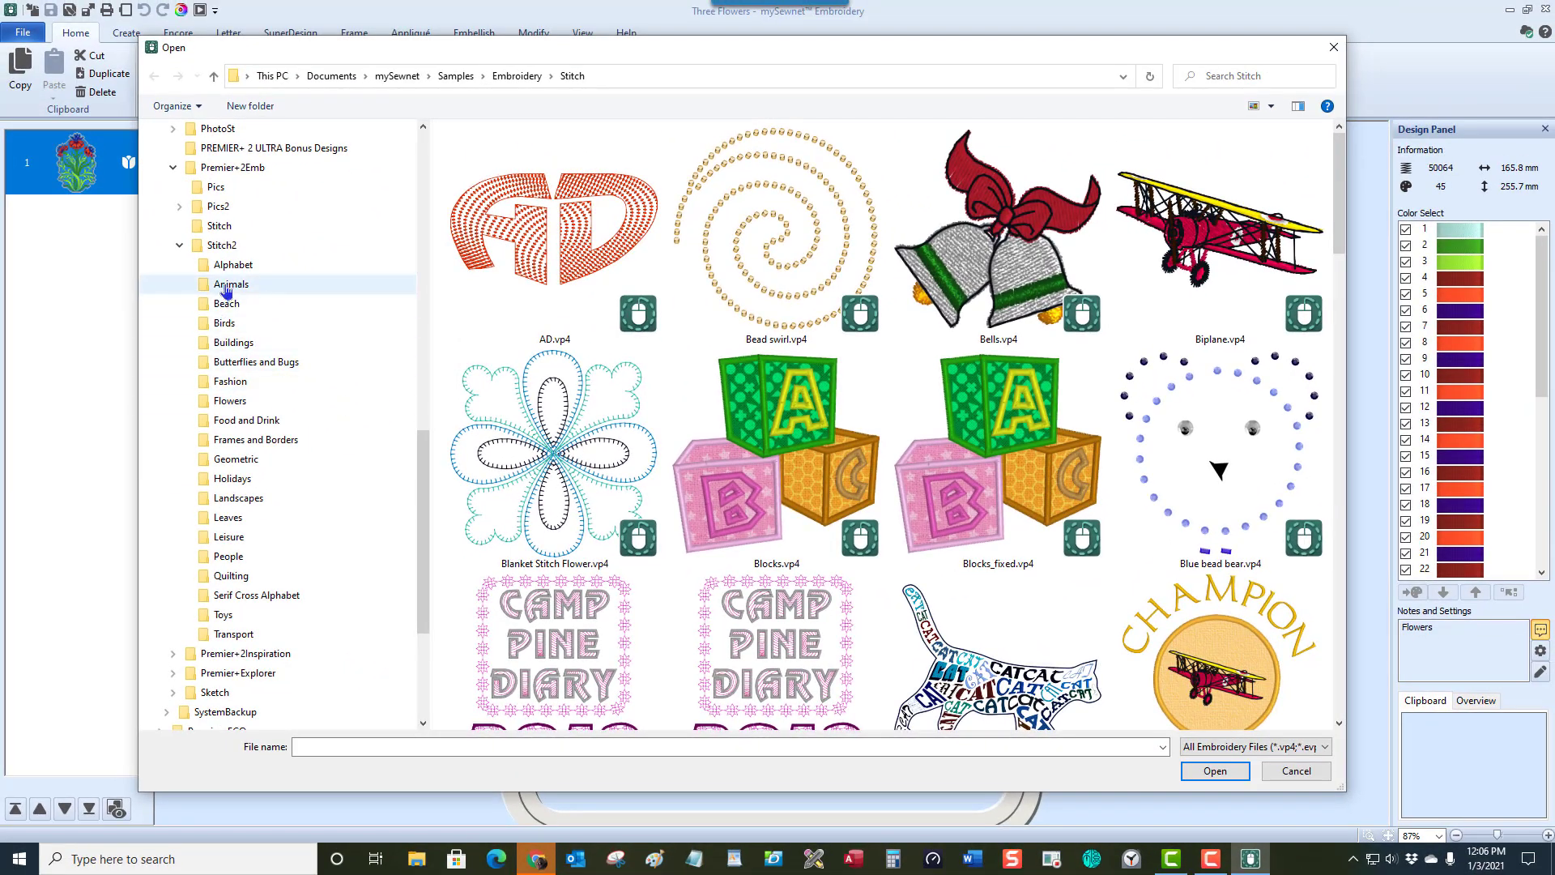
left_click(230, 403)
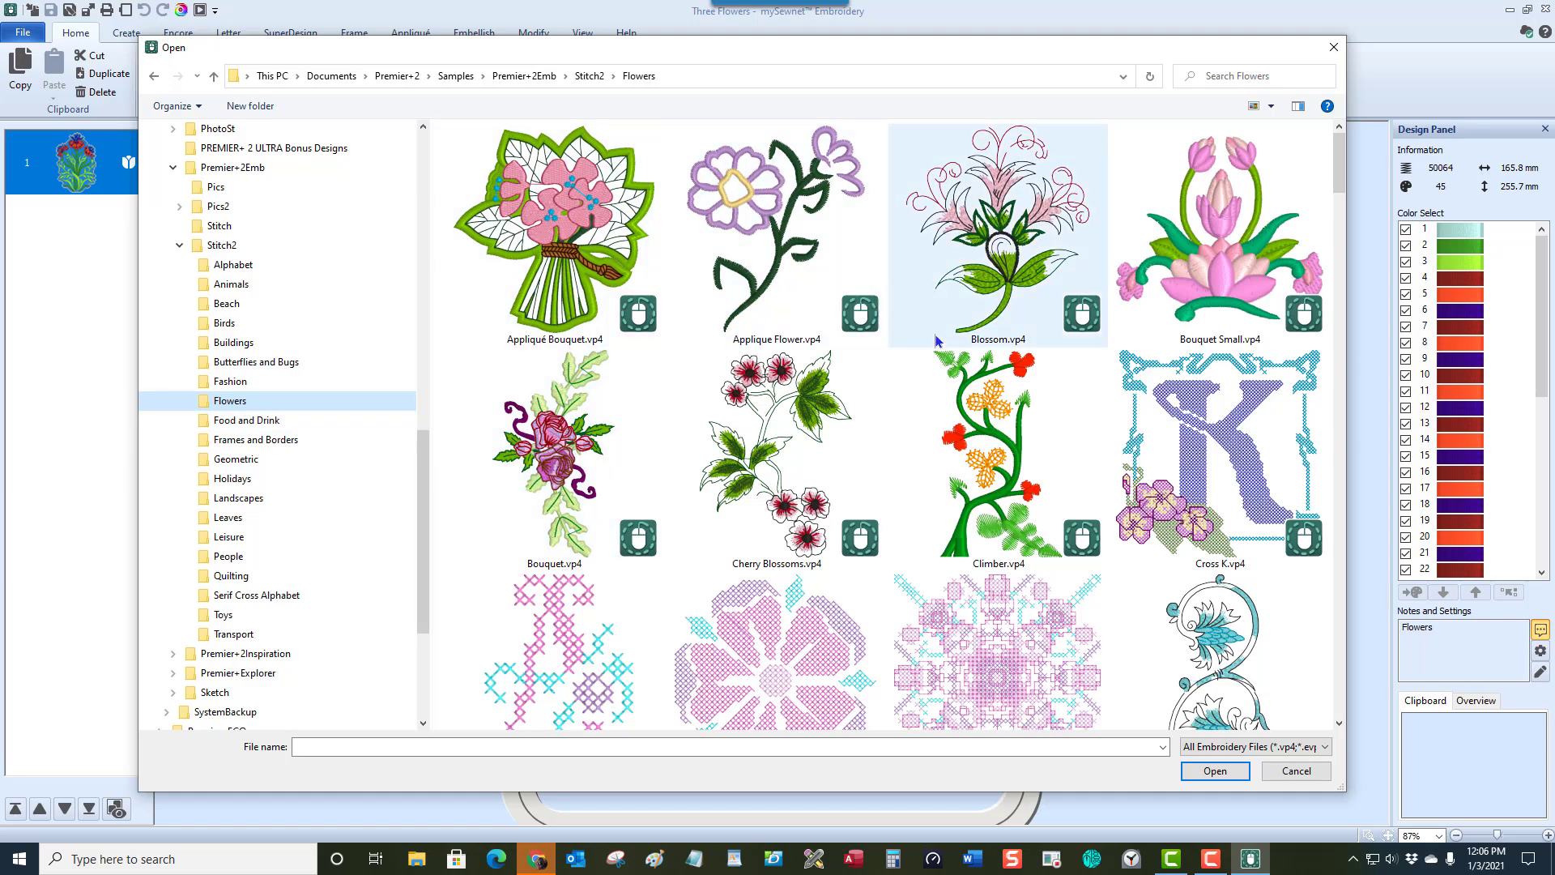
scroll(935, 340, "down", 5)
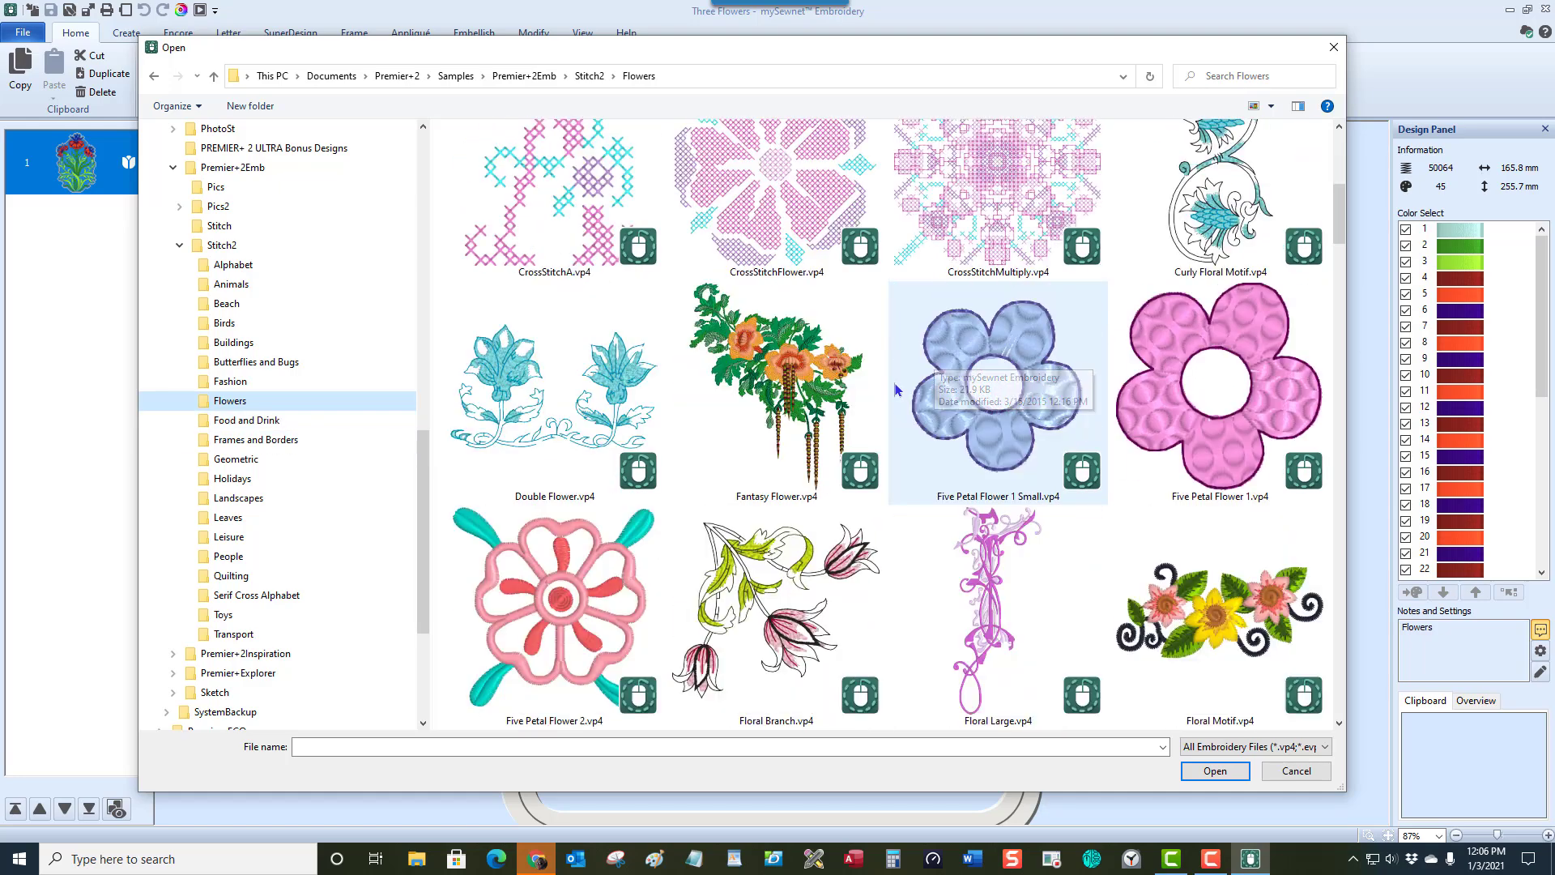
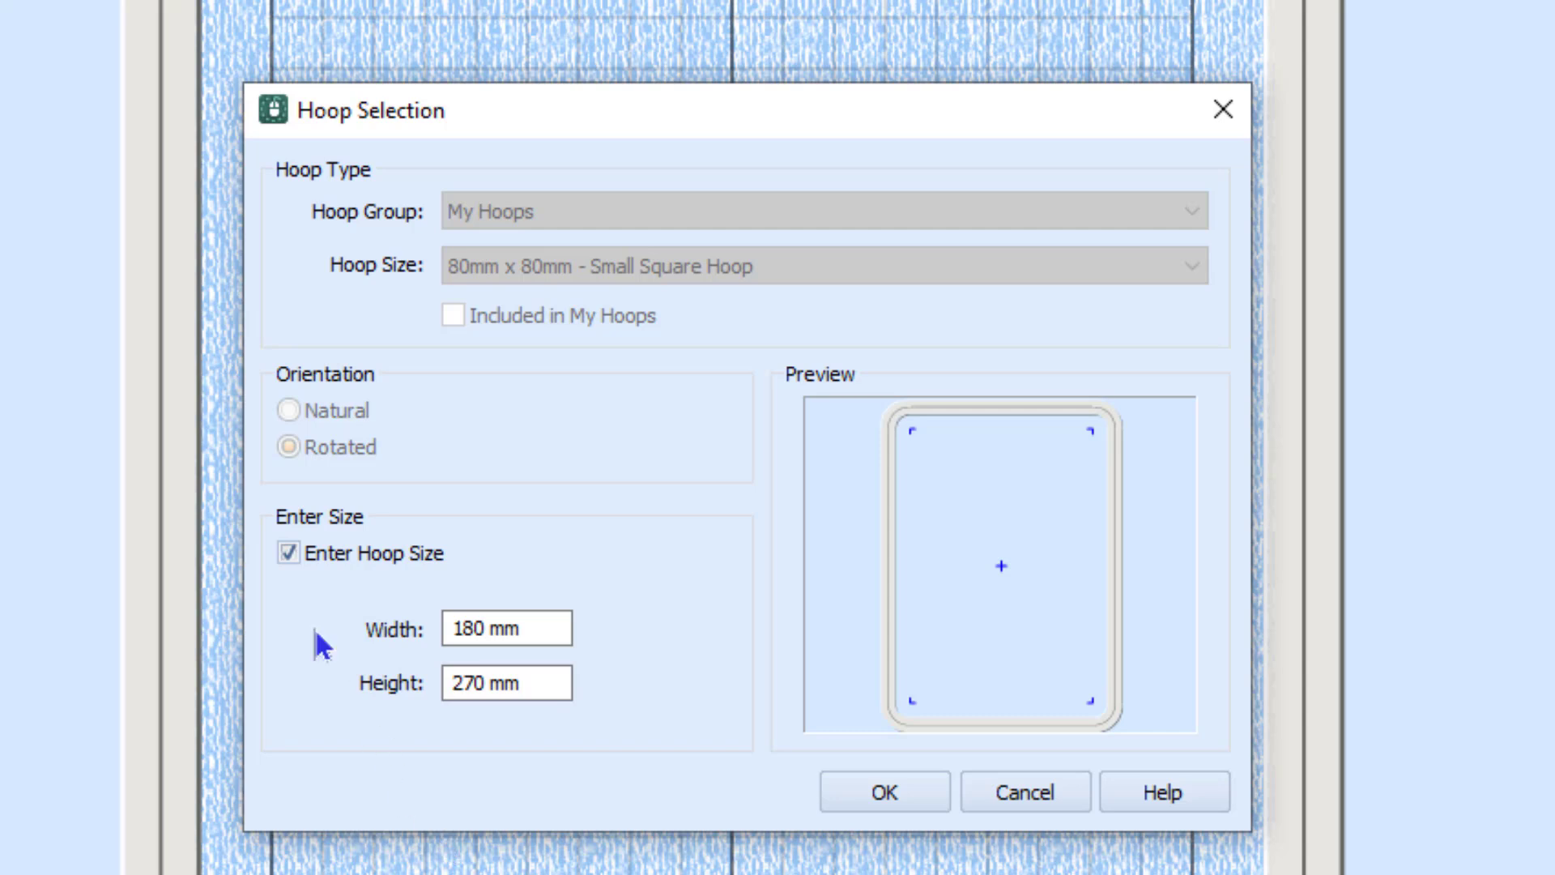
- Turn off the custom hoop size and choose the 120mm x 120mm Designer Splendid Square Hoop from My Hoops in natural orientation
left_click(289, 553)
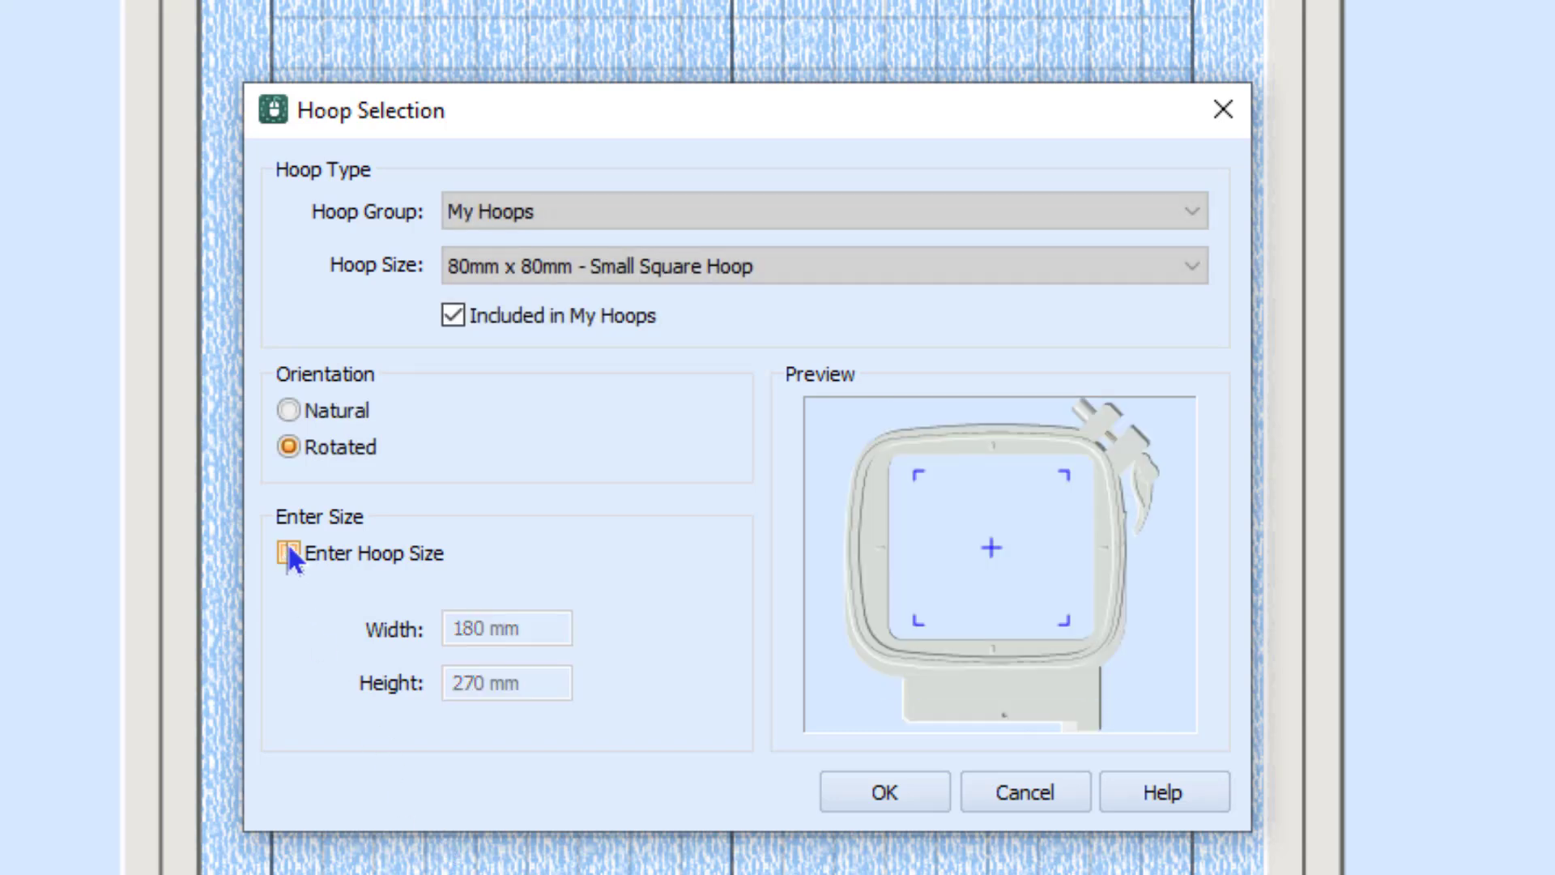
left_click(453, 315)
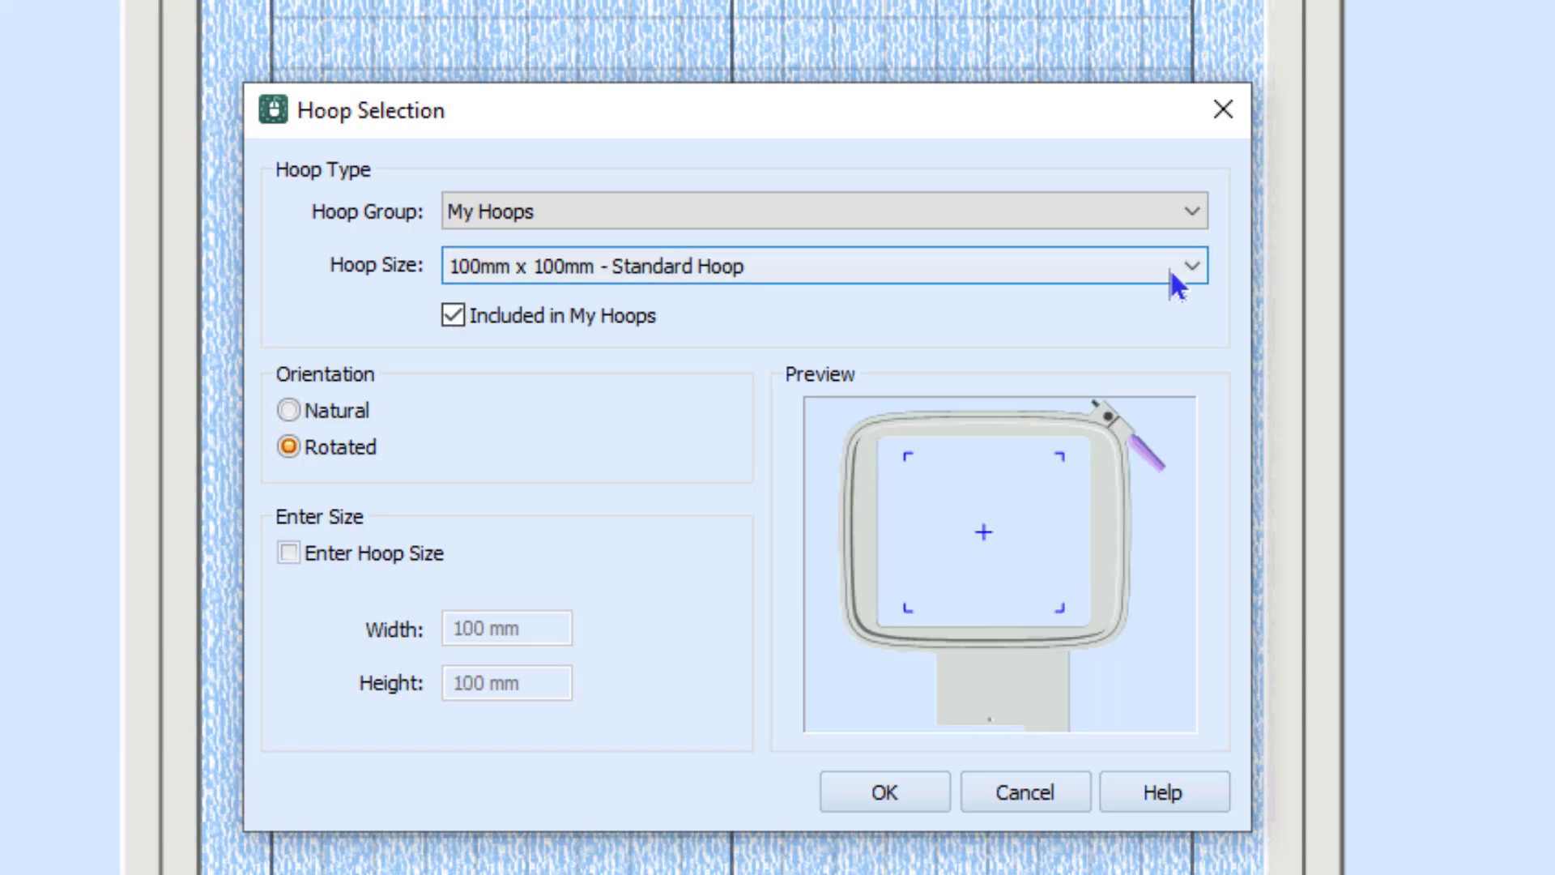
left_click(452, 316)
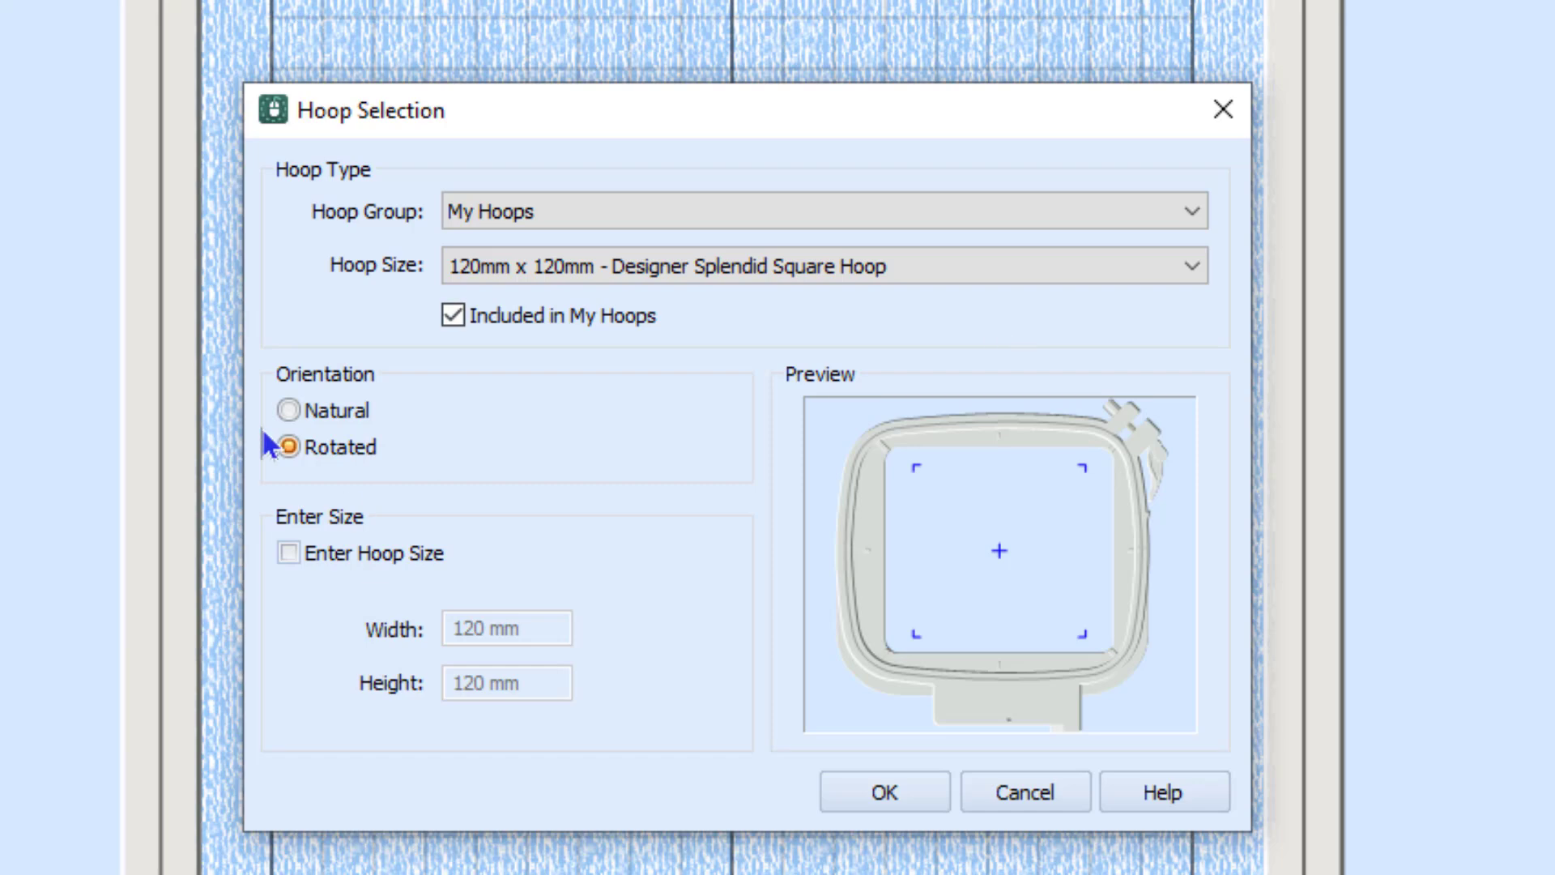
left_click(306, 411)
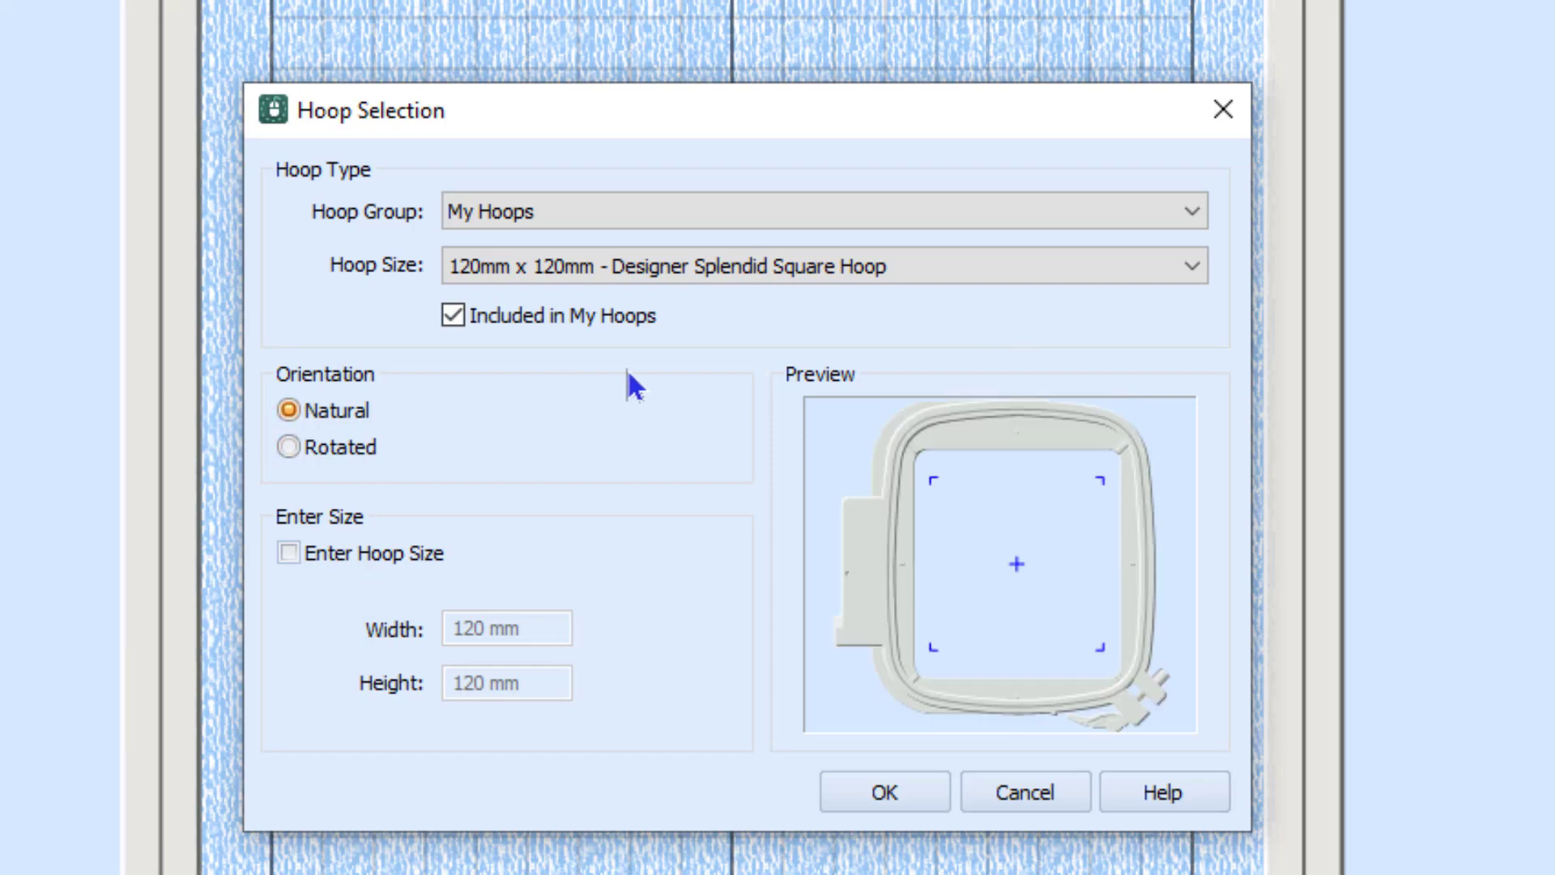
- Set the hoop group to Husqvarna Viking Designer Epic with the 120mm x 120mm Designer Splendid Square Hoop and apply it
left_click(1183, 202)
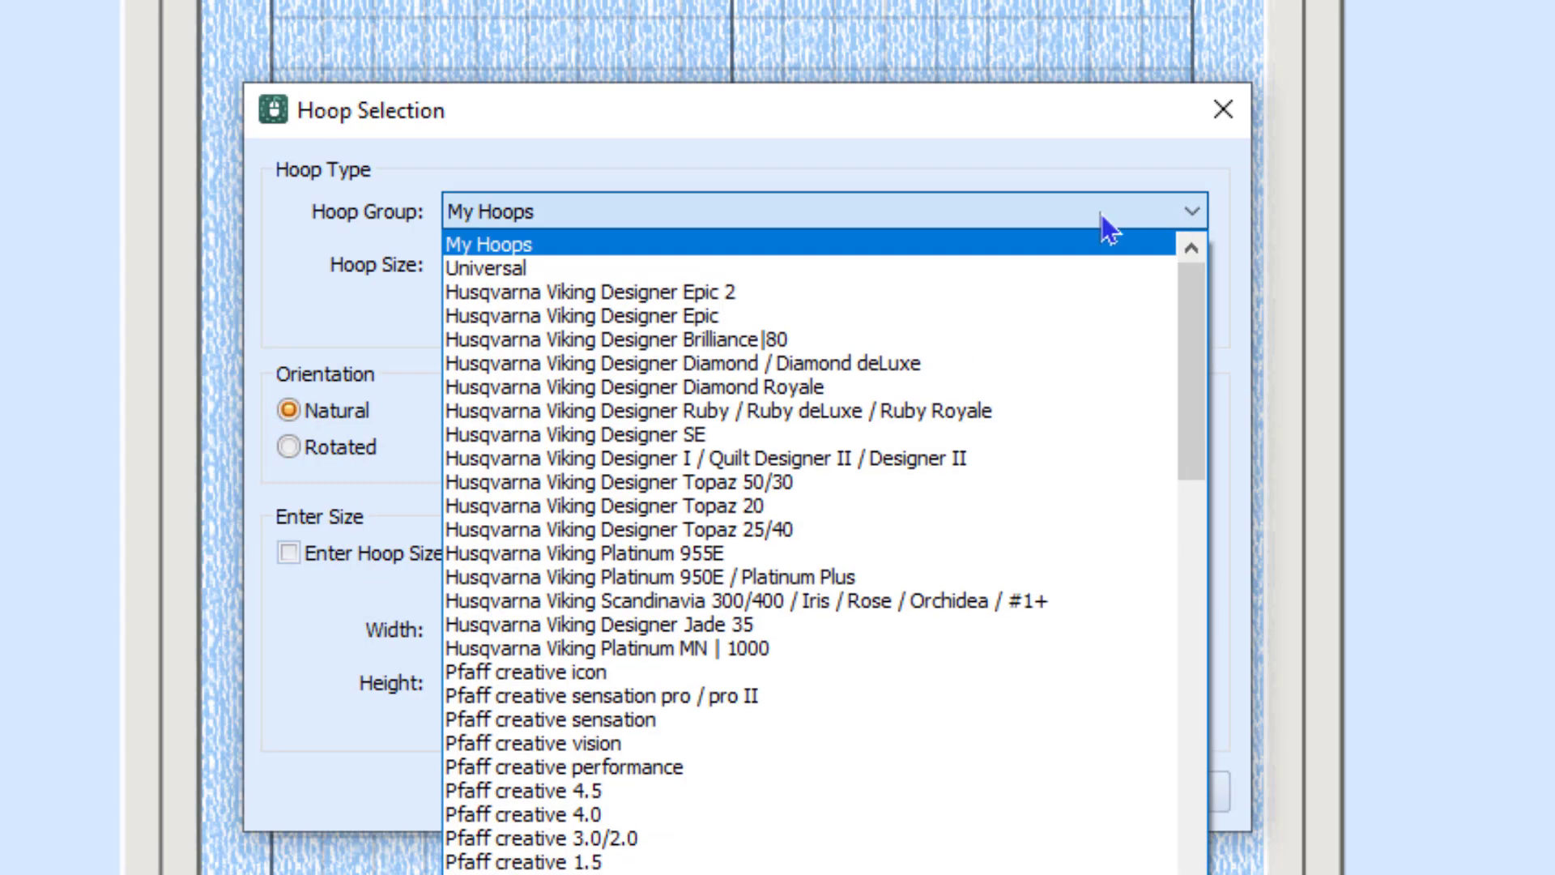
left_click(794, 318)
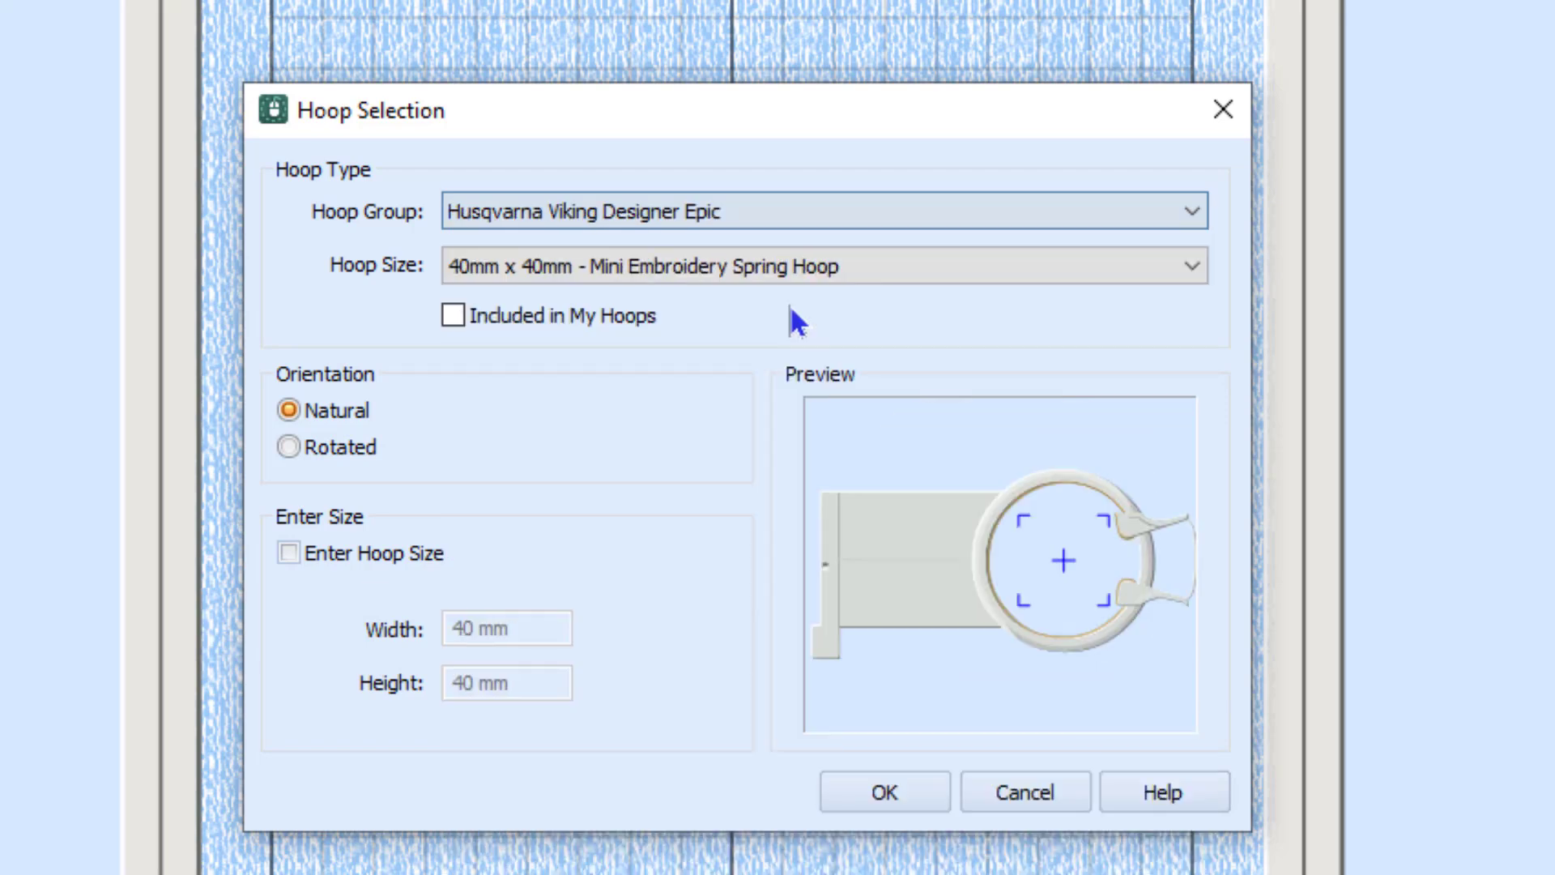
left_click(1194, 272)
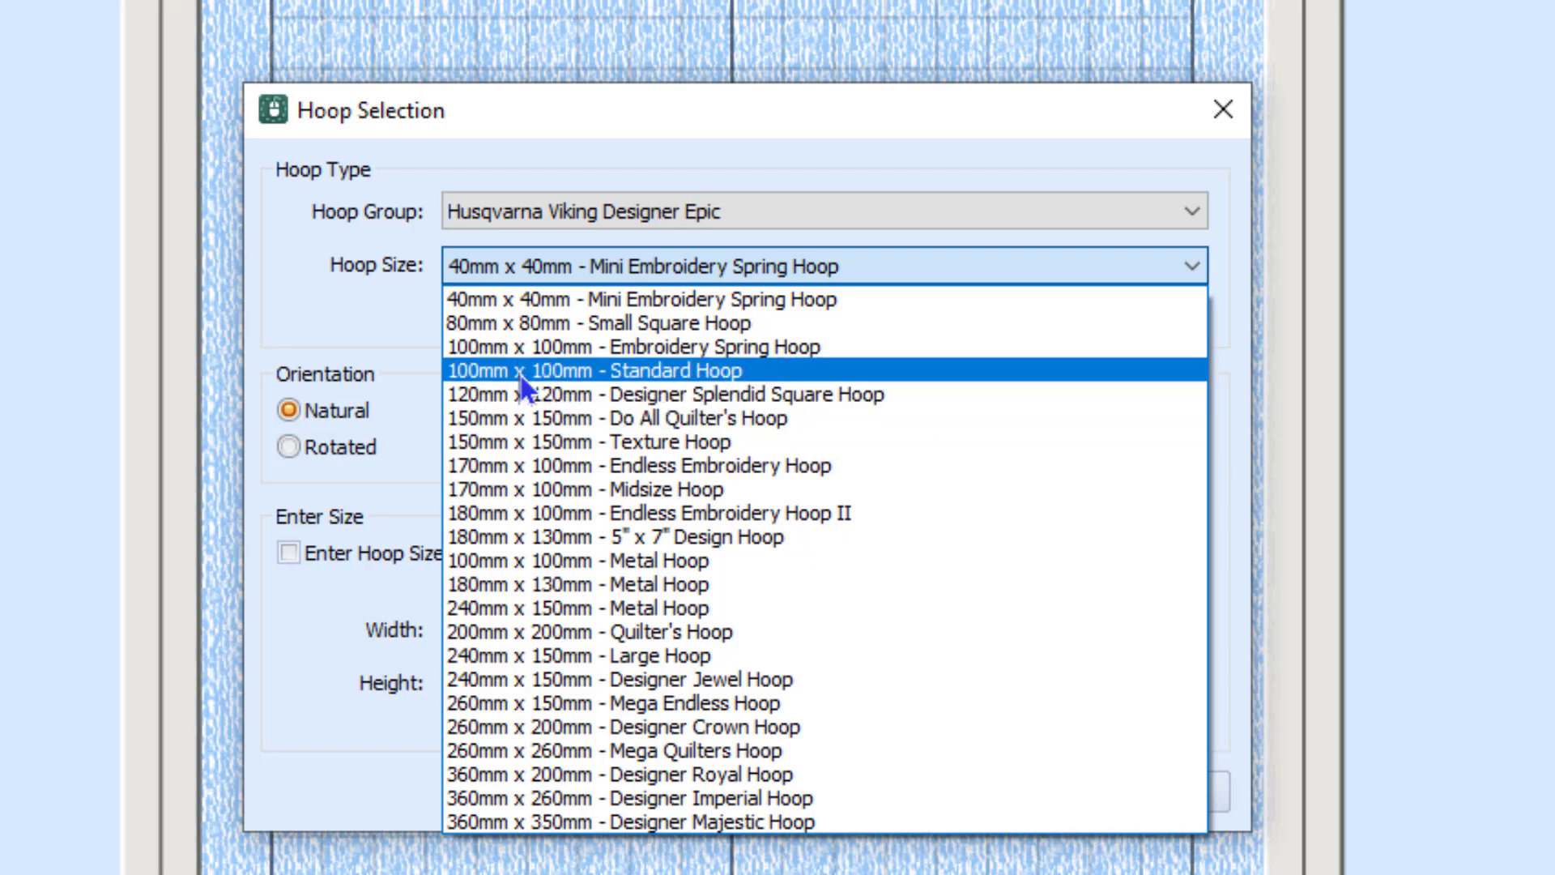
left_click(570, 393)
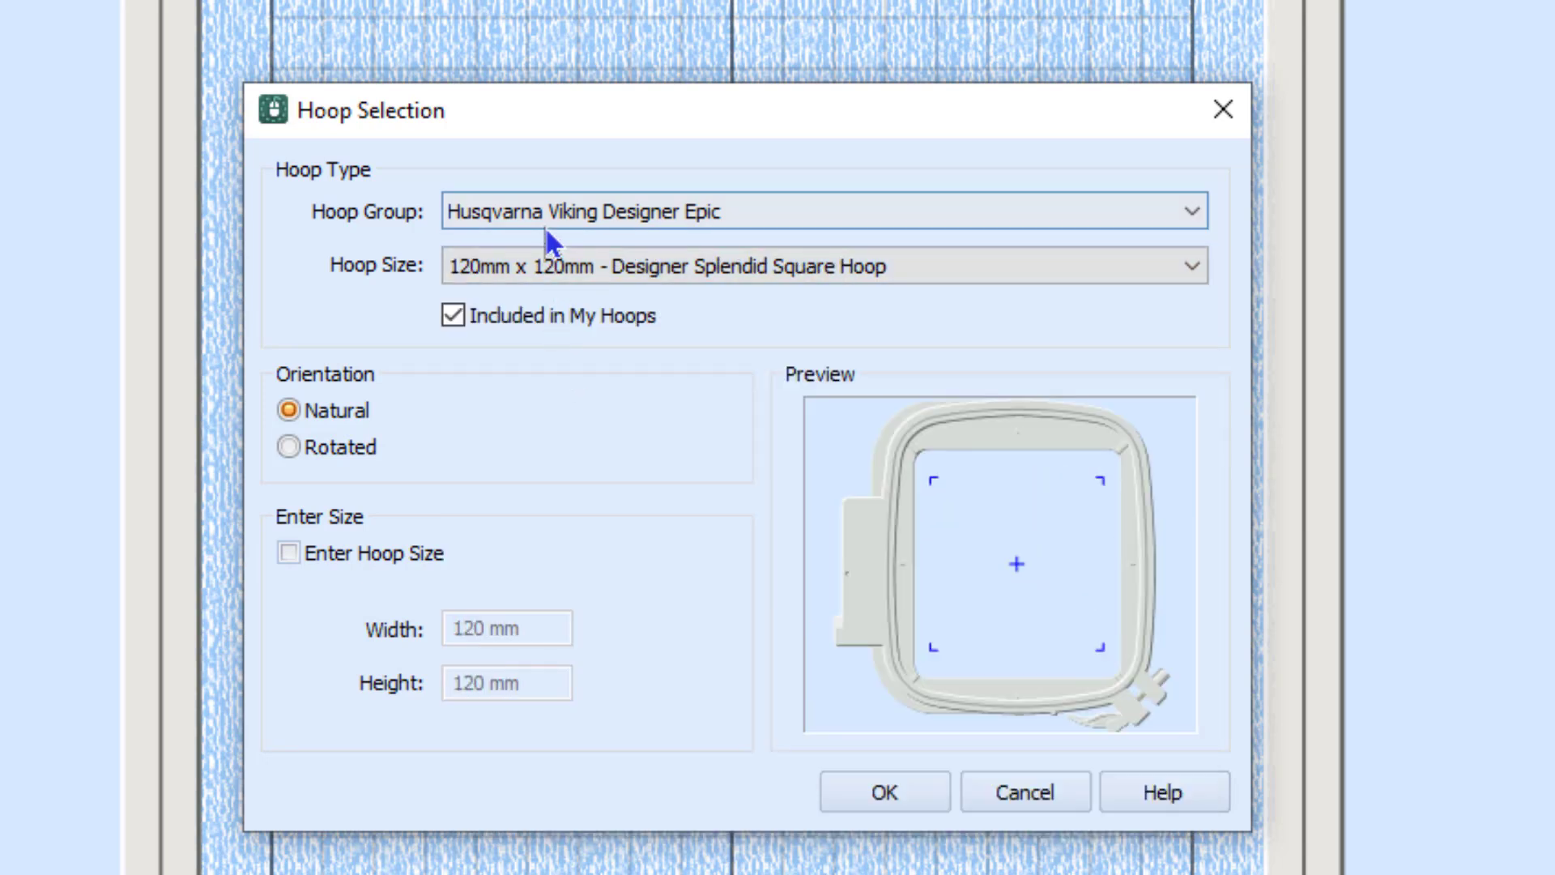
left_click(896, 790)
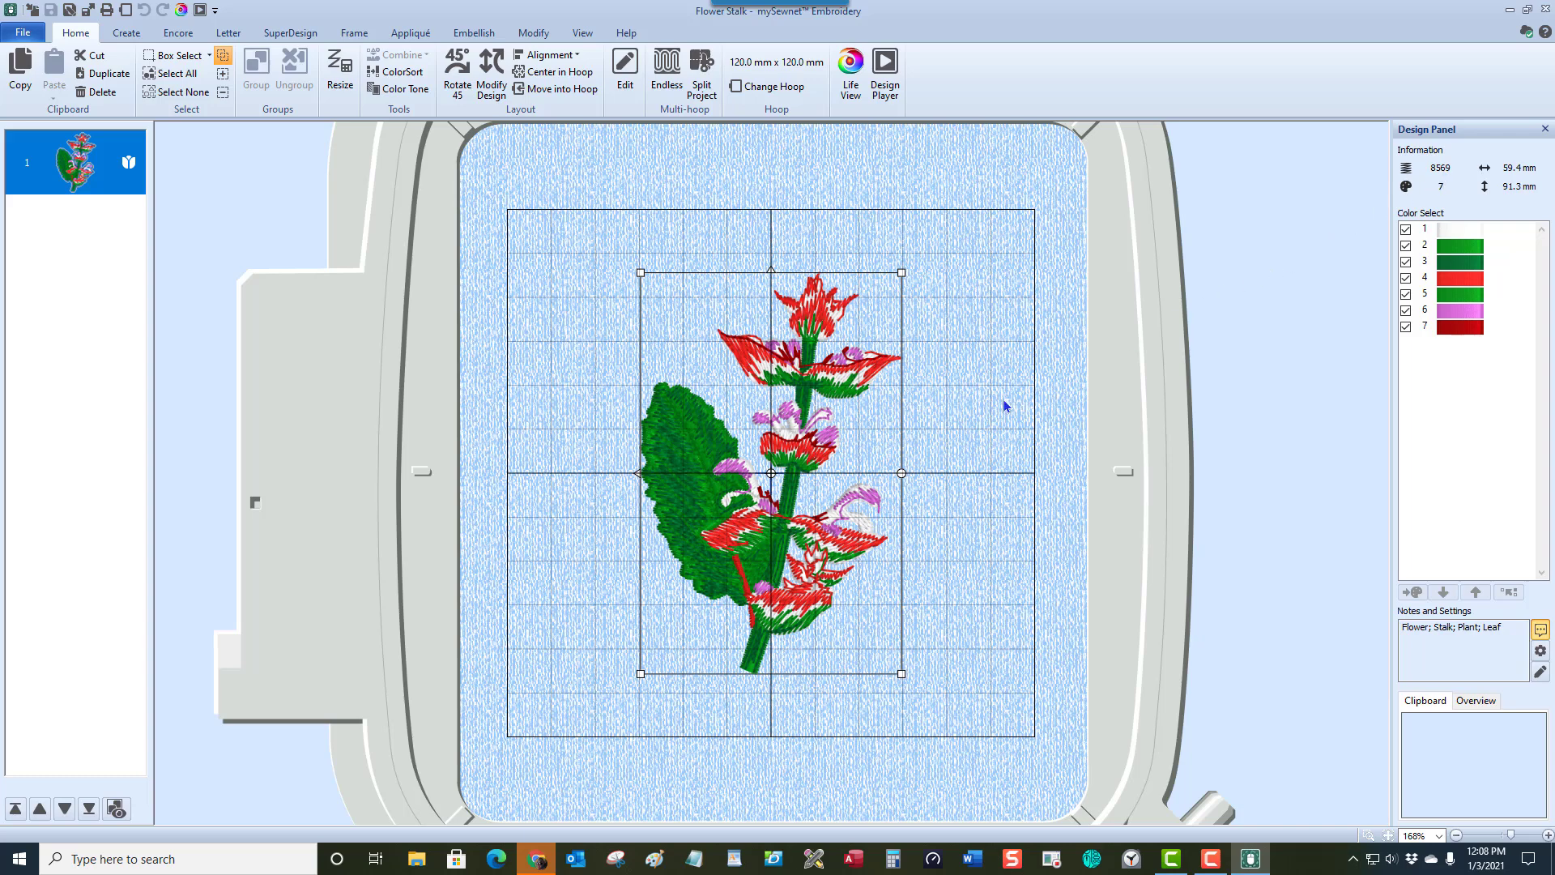
- Start exporting the Flower Stalk design with Husqvarna Viking / Pfaff (.vp3) as the file format
left_click(32, 38)
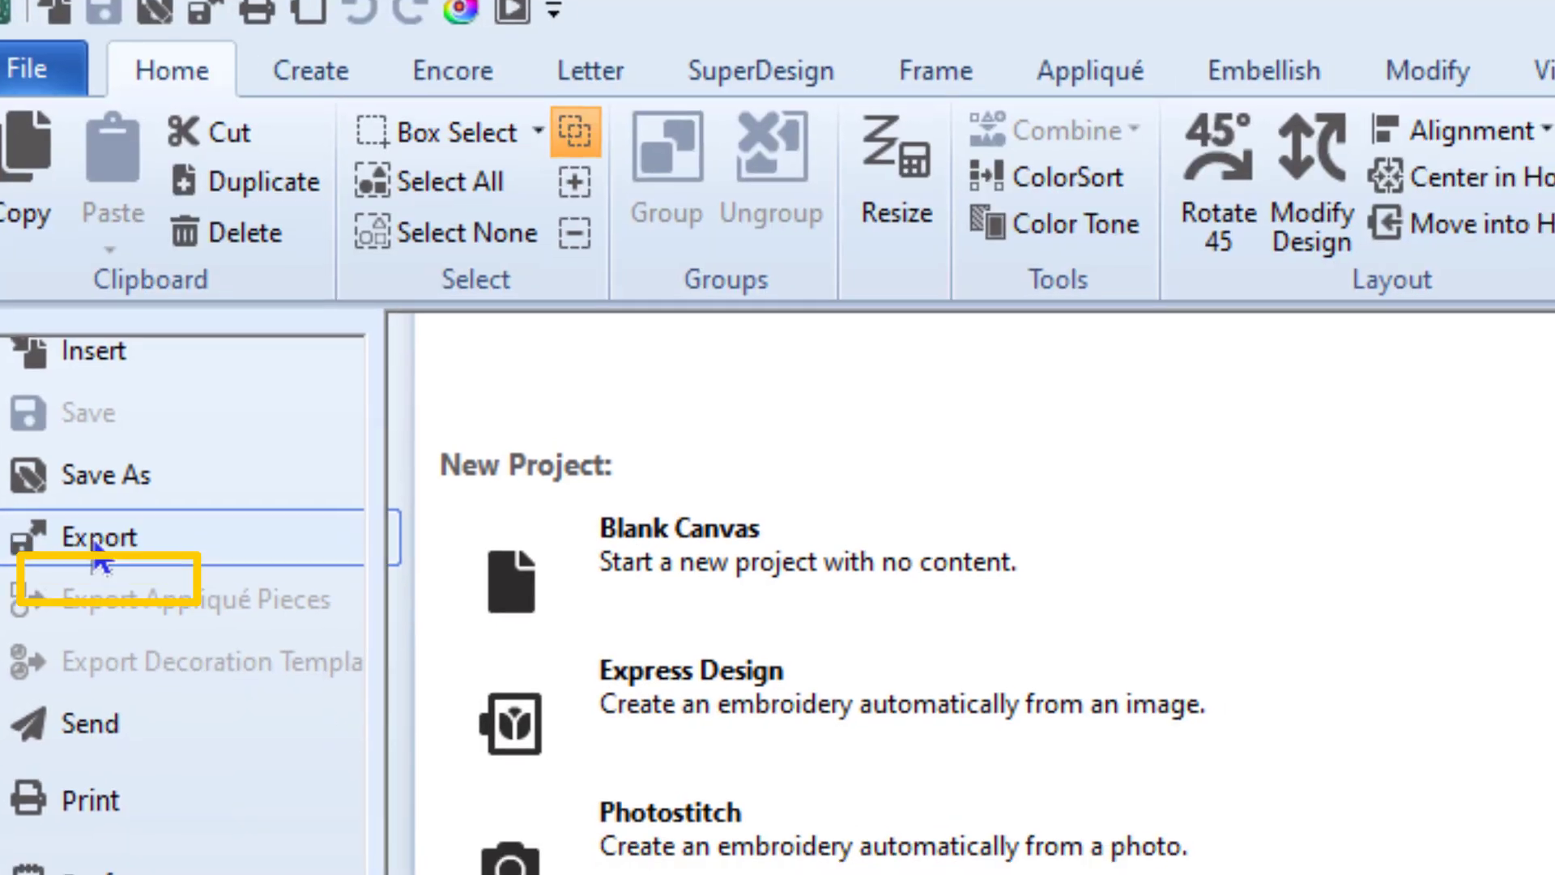
left_click(138, 587)
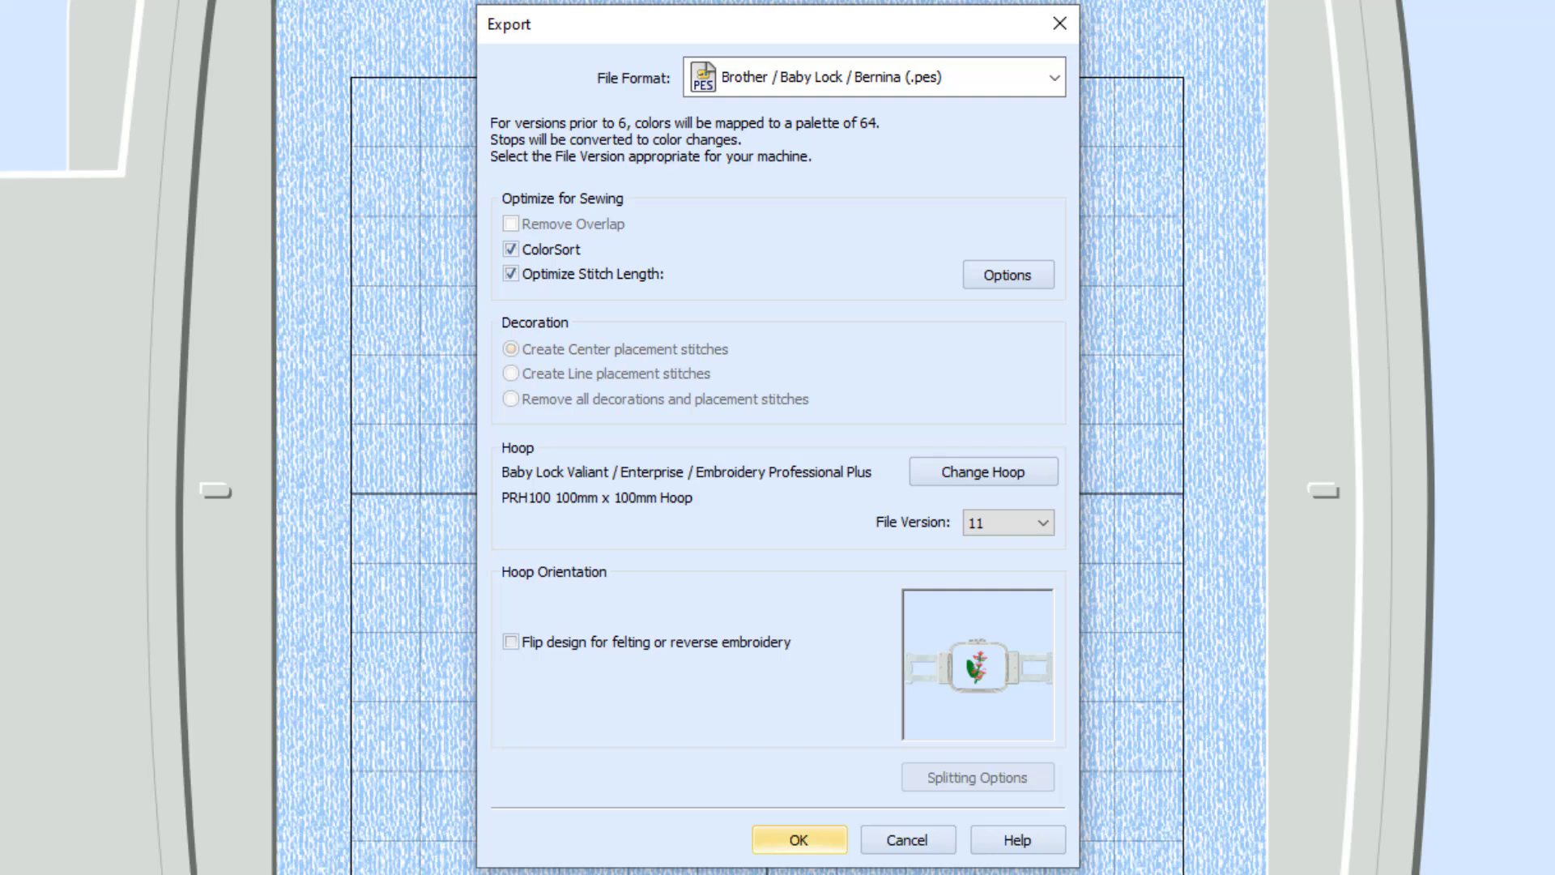
left_click(1053, 74)
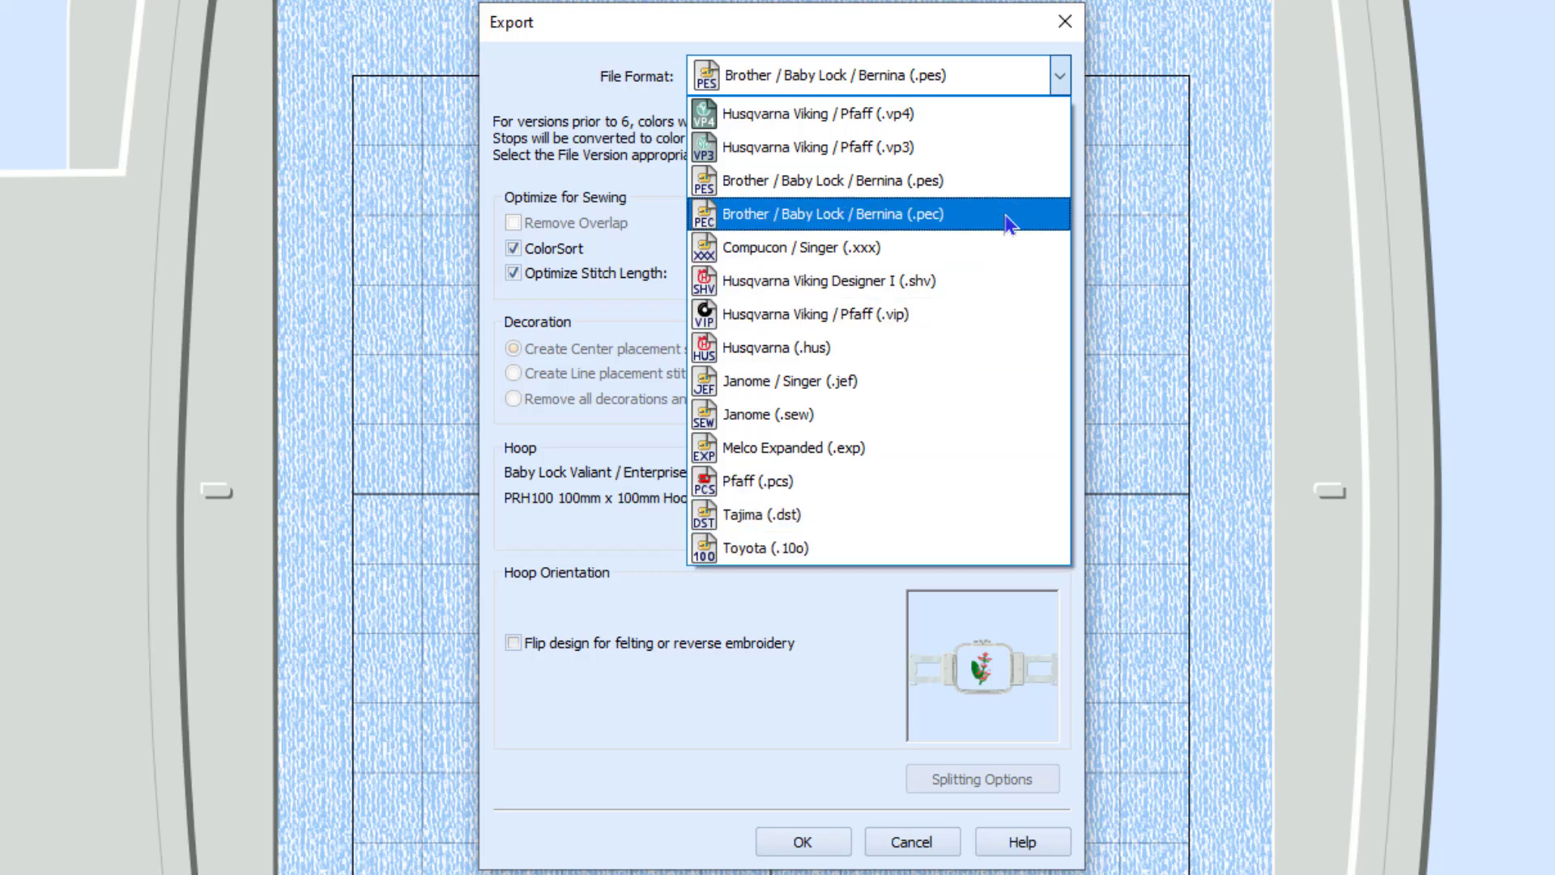
left_click(901, 149)
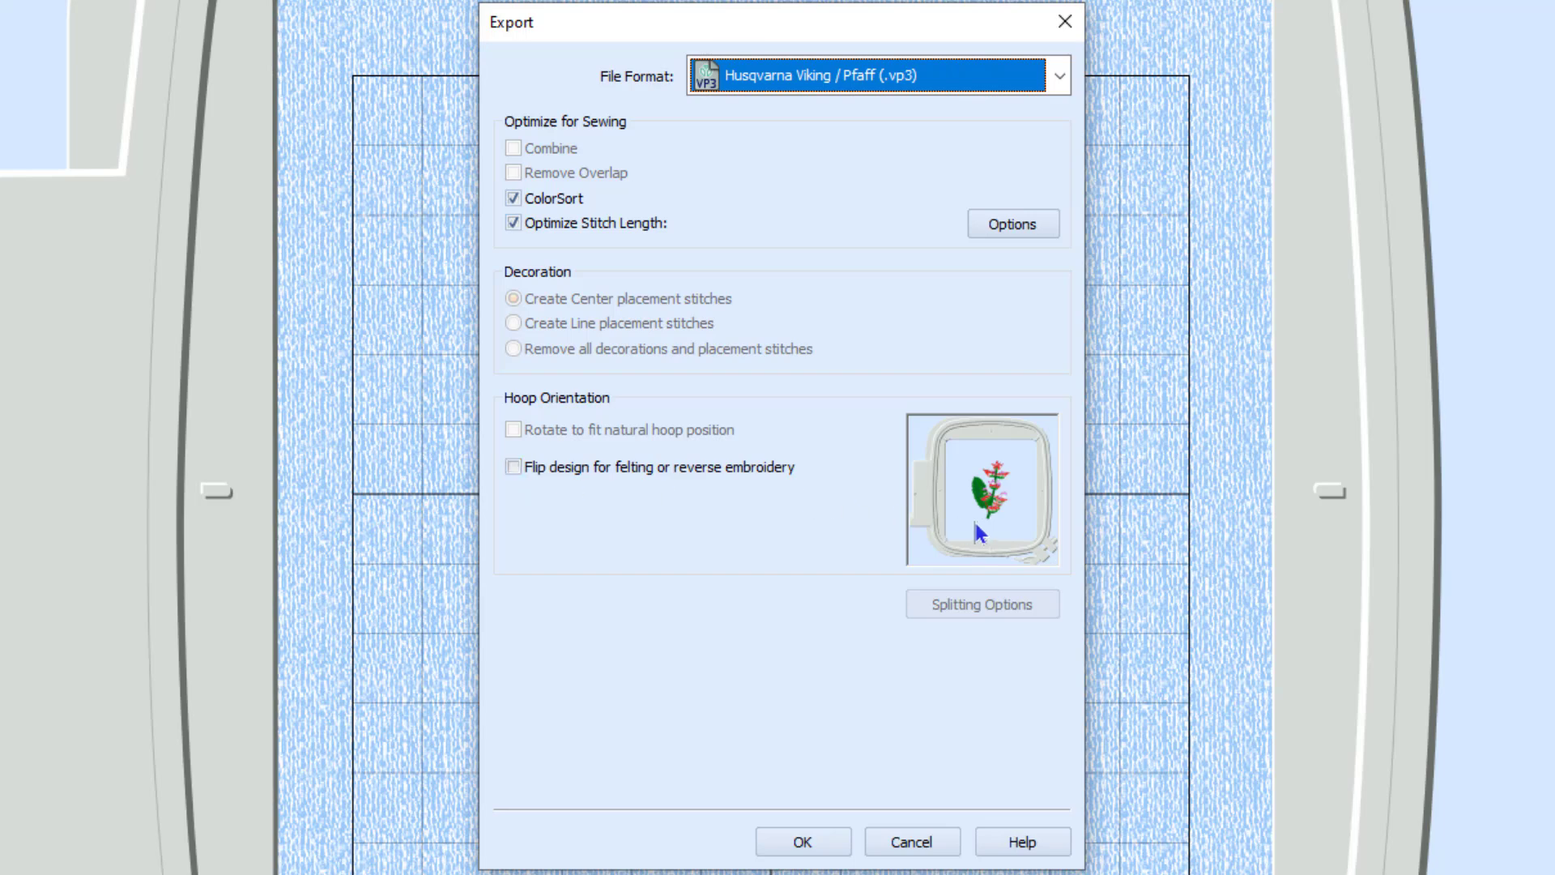
- Preview the flip for felting or reverse embroidery, turn it off again and accept the export settings
left_click(514, 467)
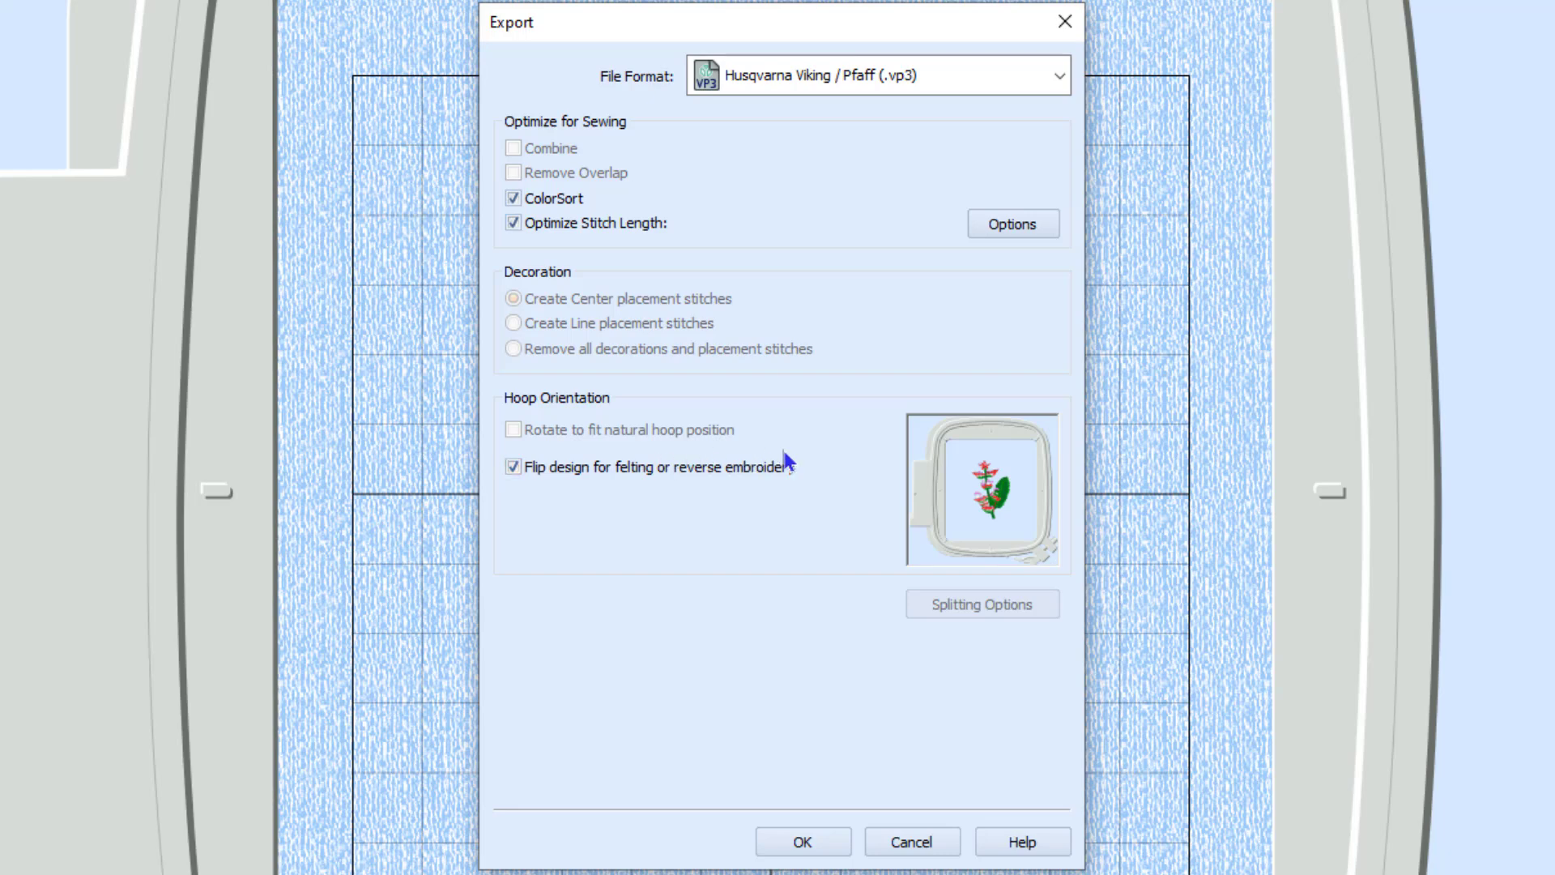
left_click(513, 469)
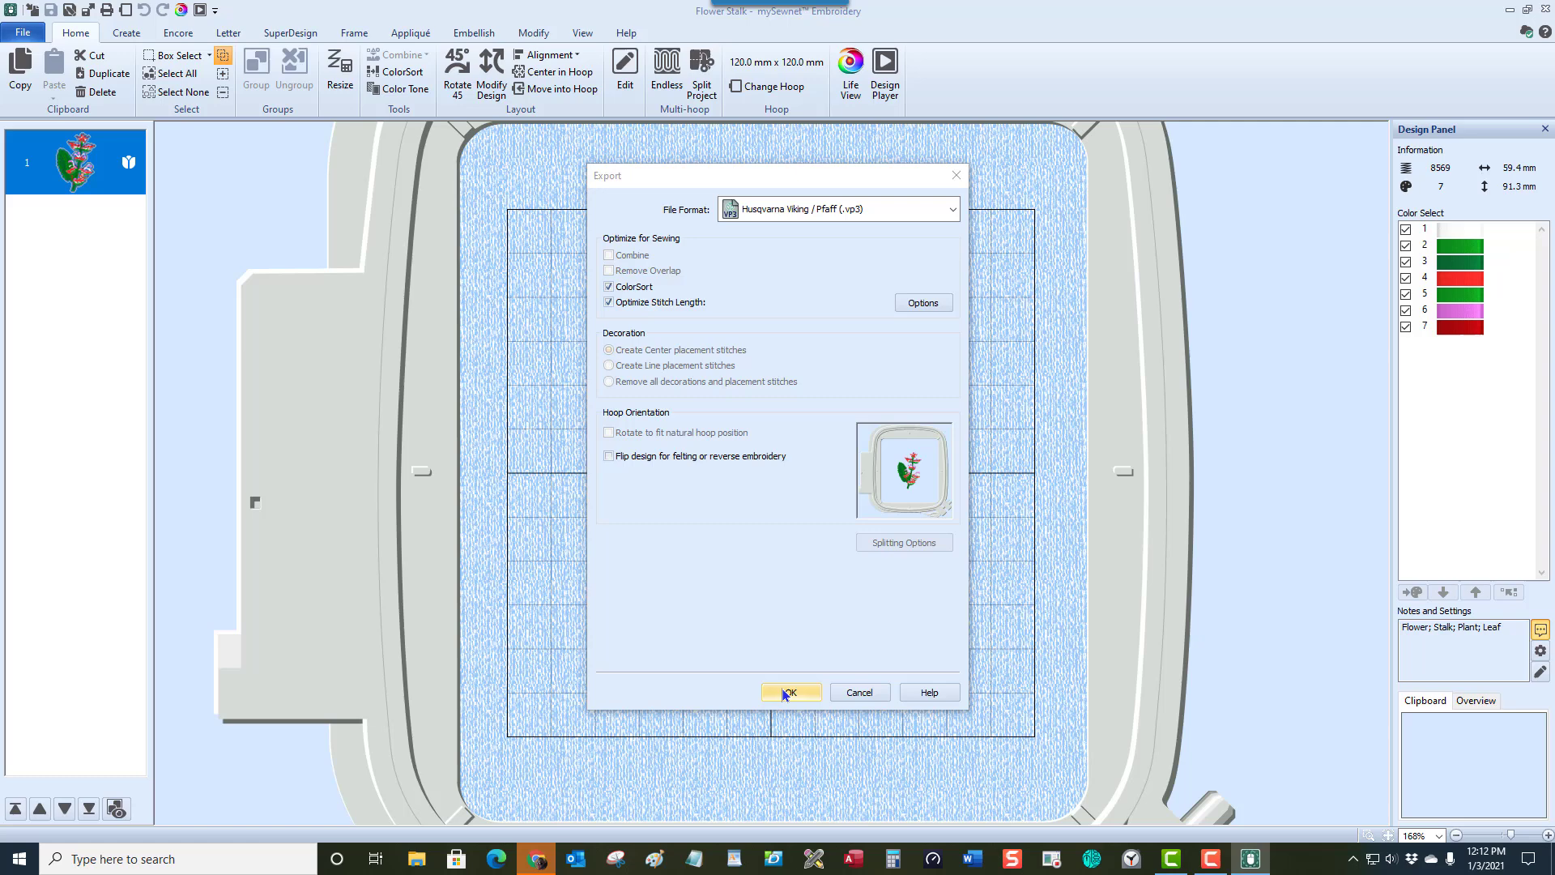
left_click(784, 693)
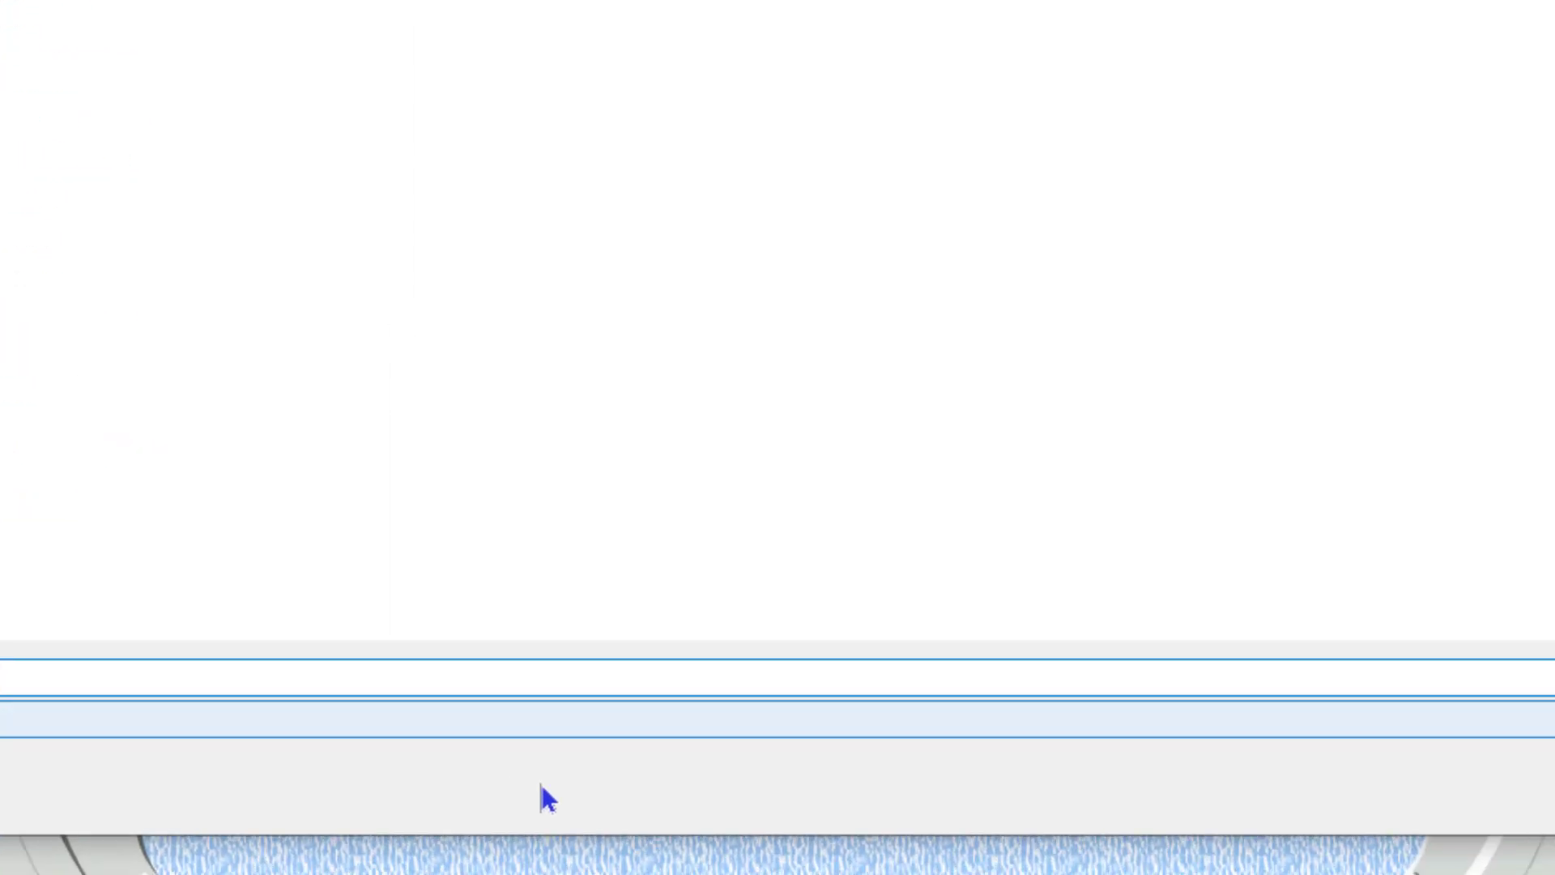
- Check the save types offered for the exported stitch file and the Data Files (D:) save location
left_click(1526, 703)
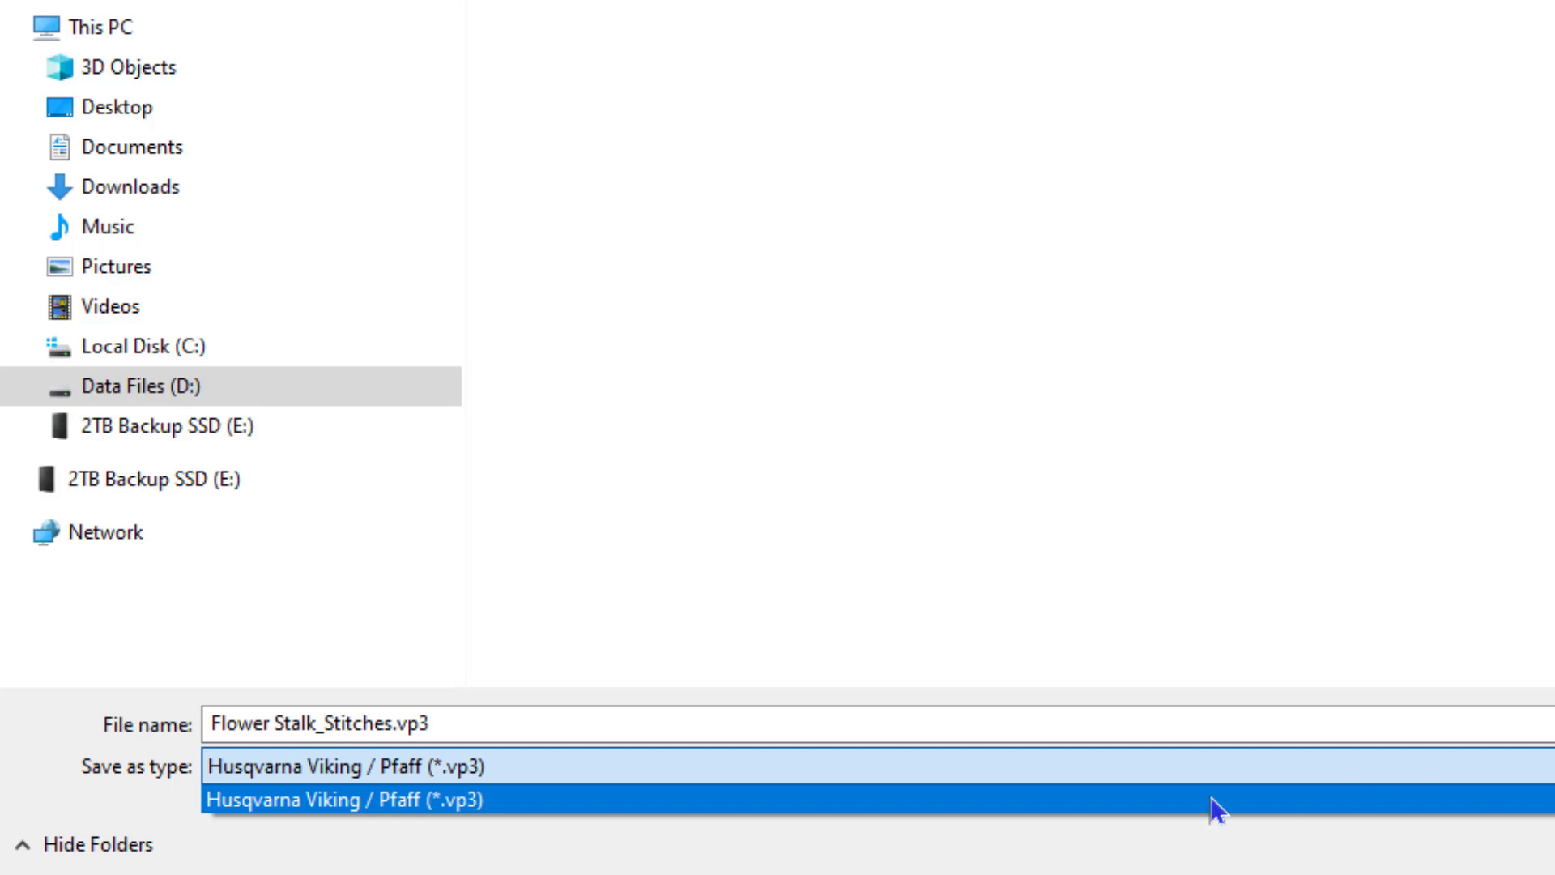
left_click(509, 720)
left_click(508, 719)
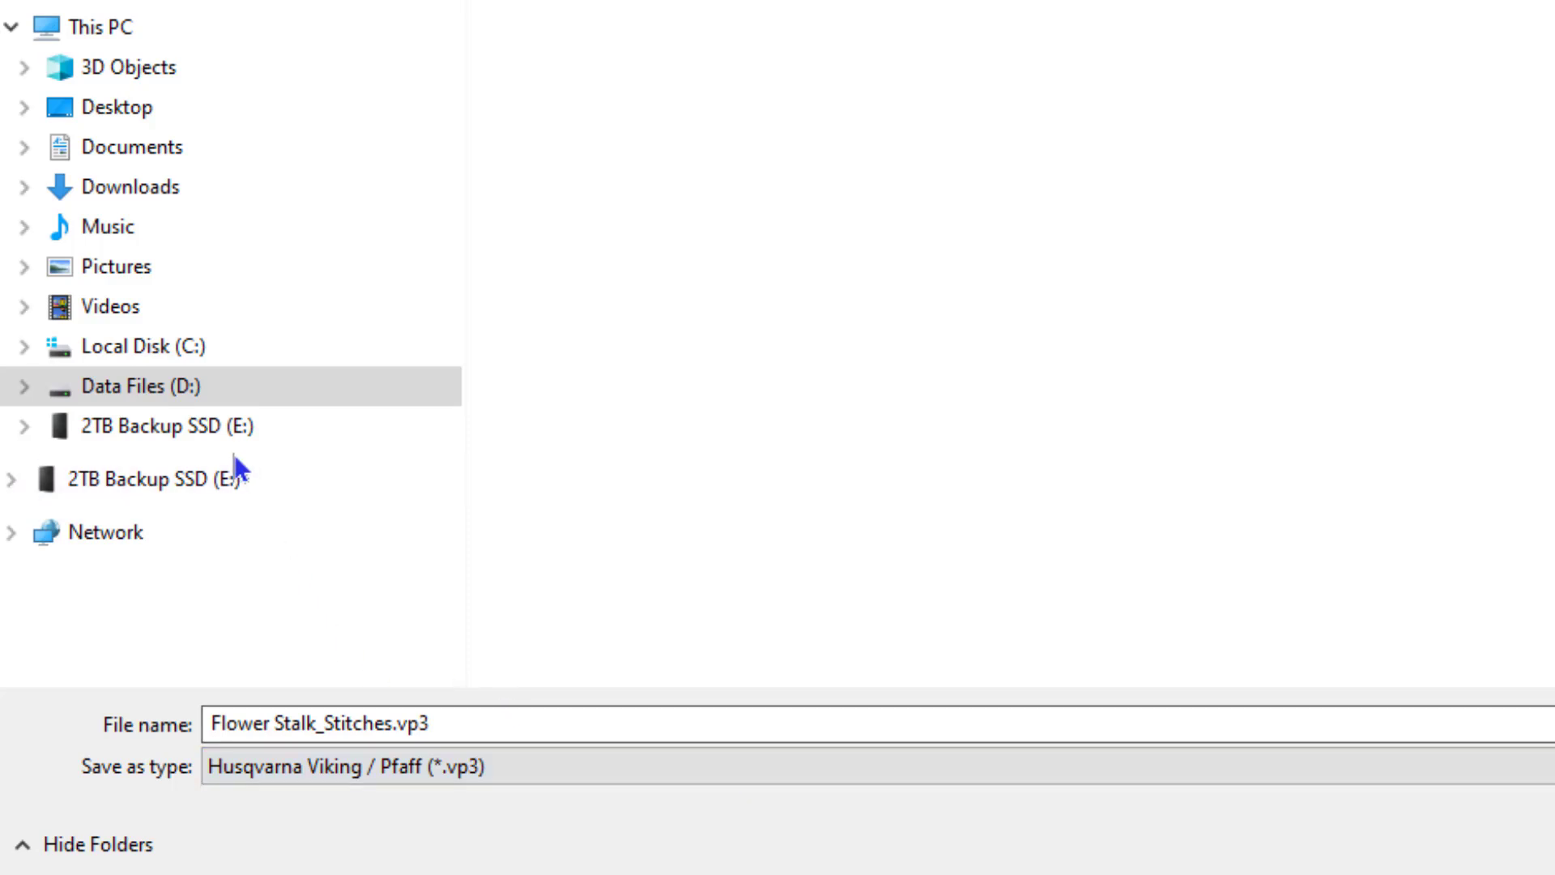
left_click(90, 397)
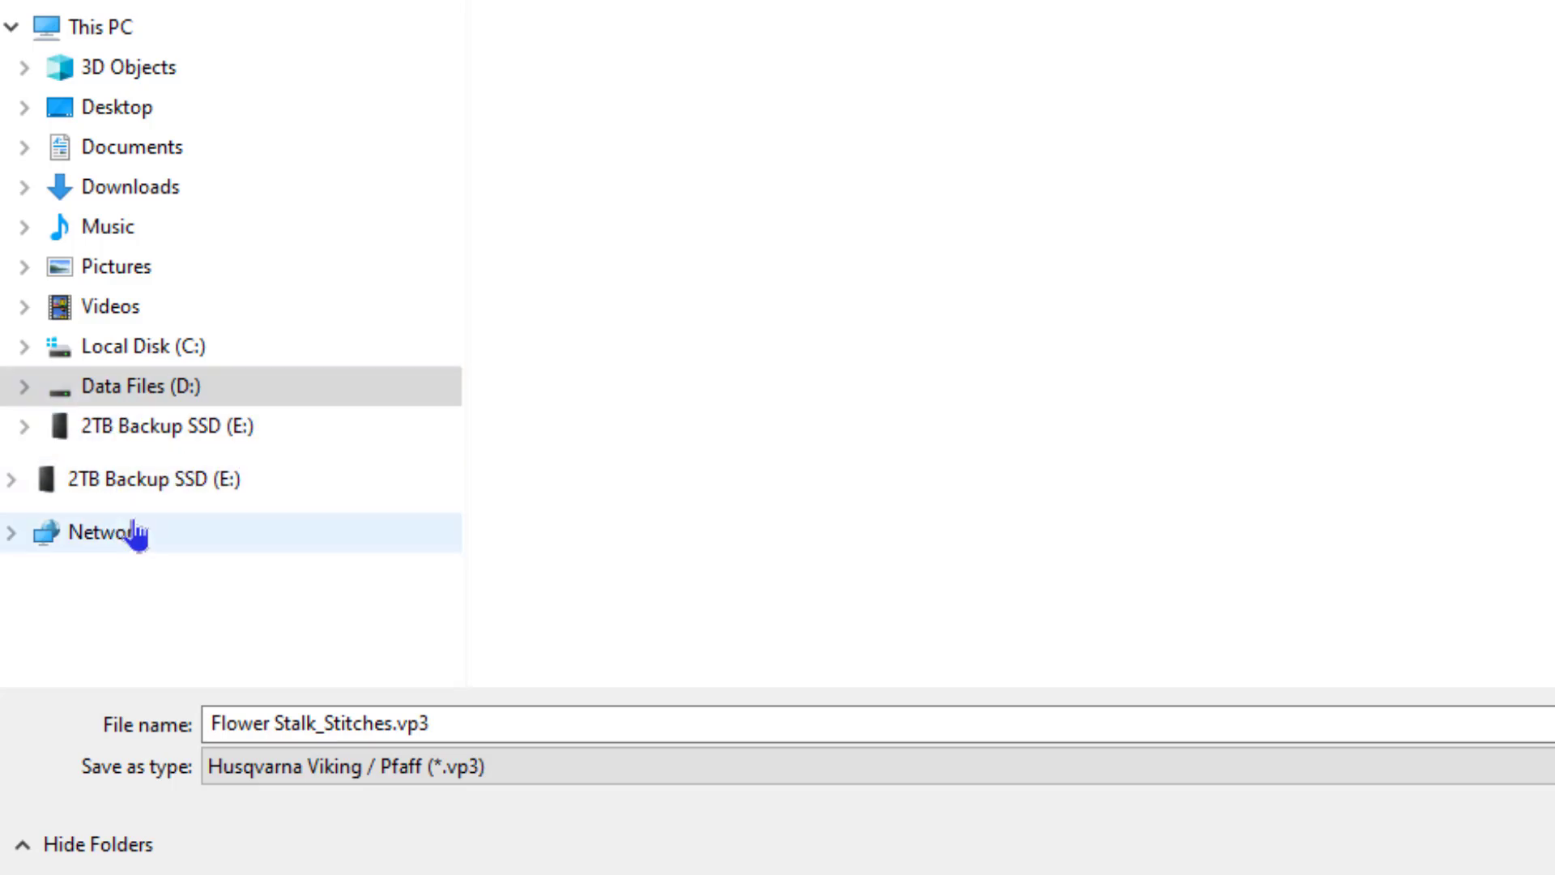
- Add the prefix Tlms_ to the start of the Flower Stalk_Stitches.vp3 export file name
left_click(497, 723)
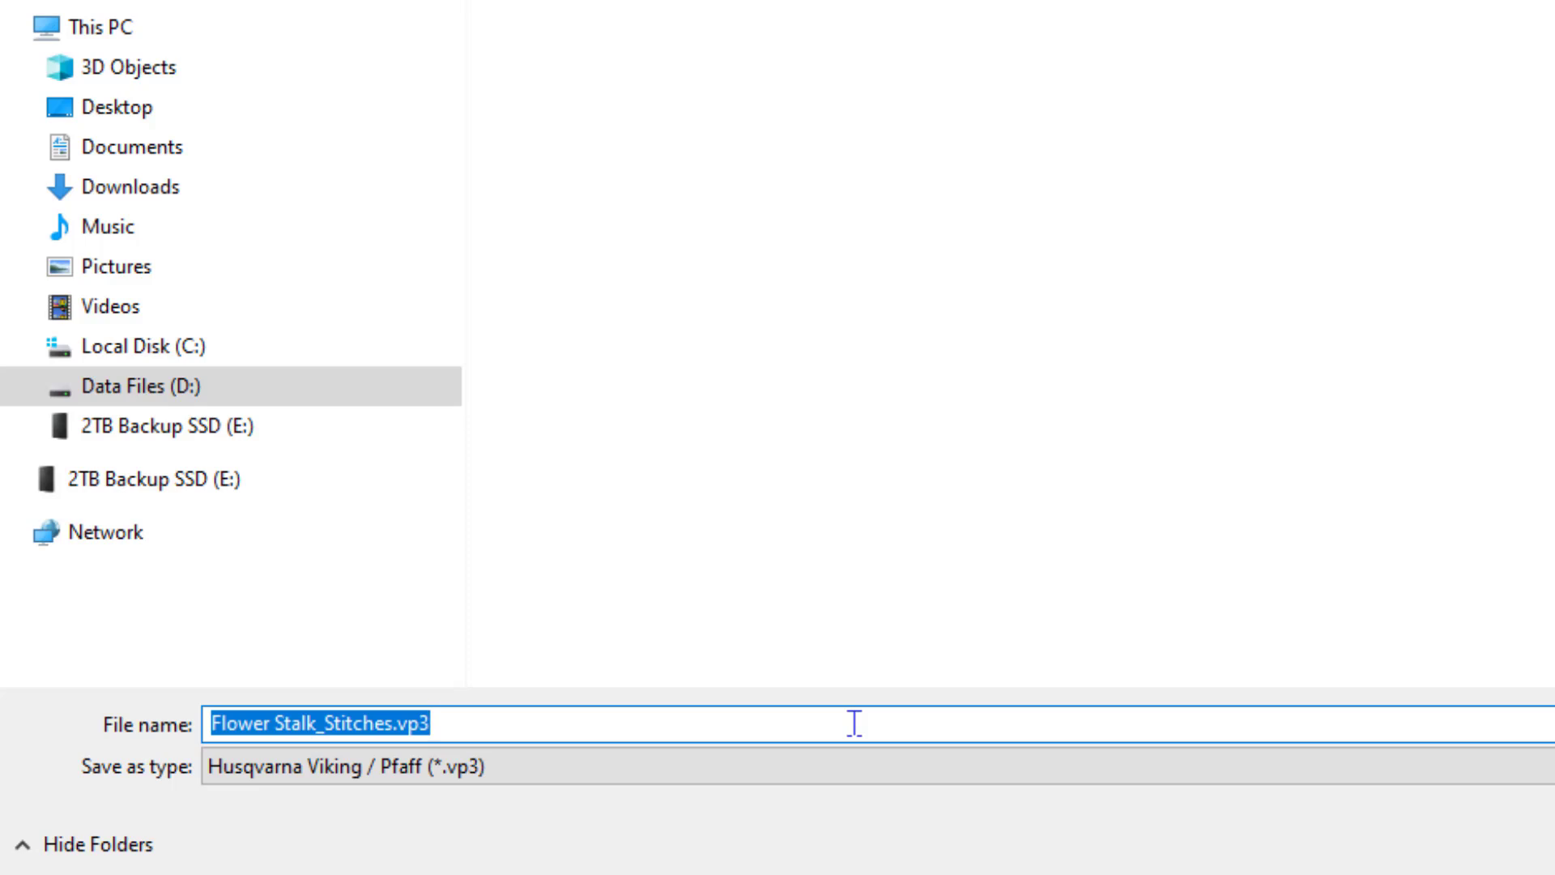
key("Home")
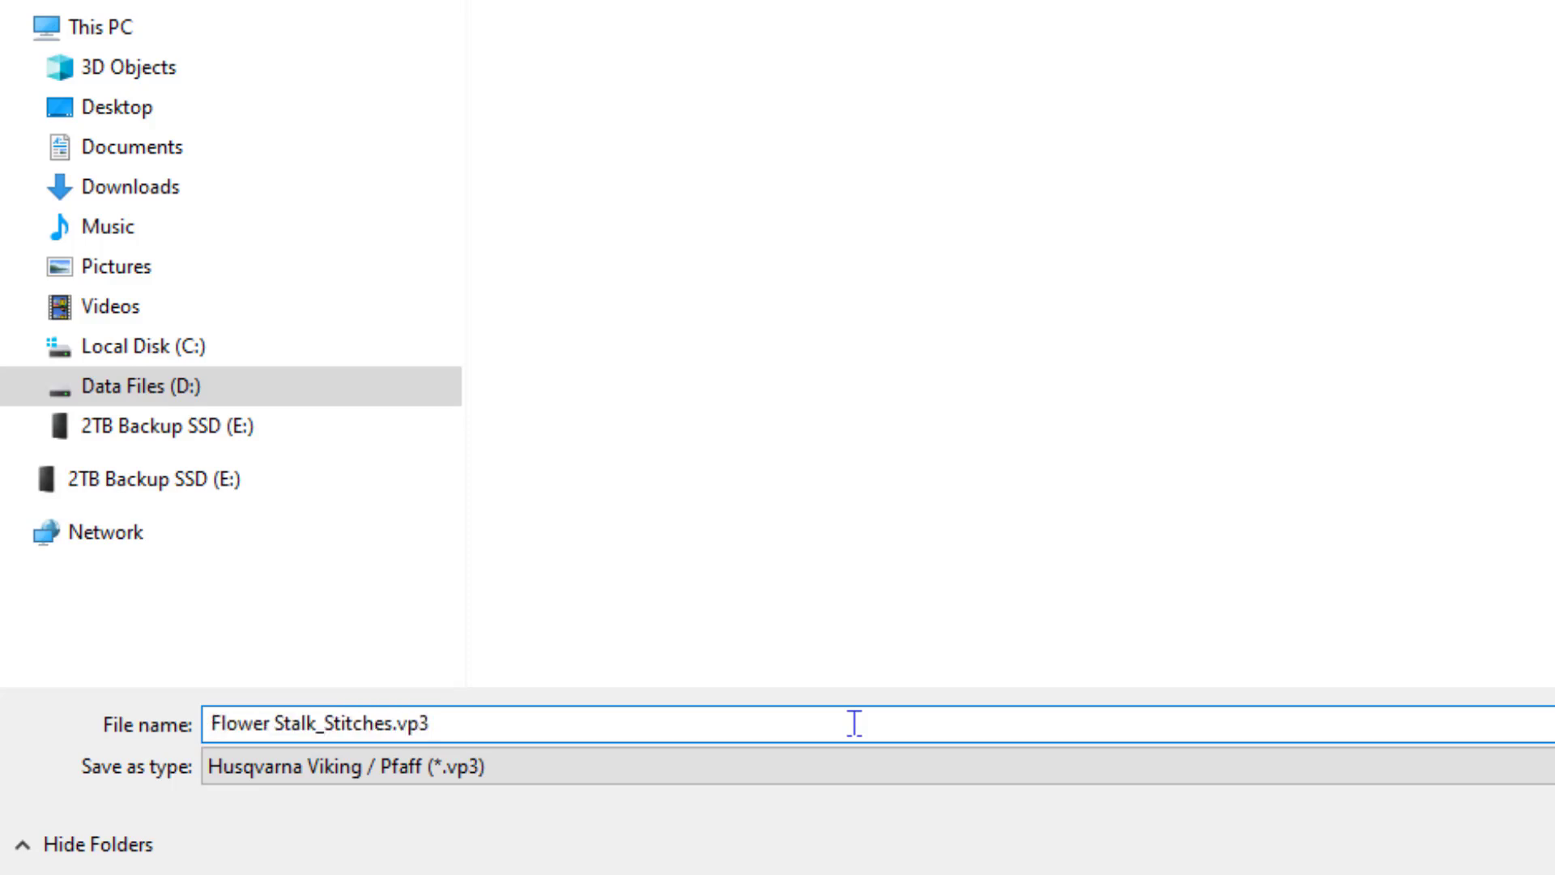
key("Right")
key("Right")
key("Right")
key("Left")
key("Left")
key("Left")
type("Tlm")
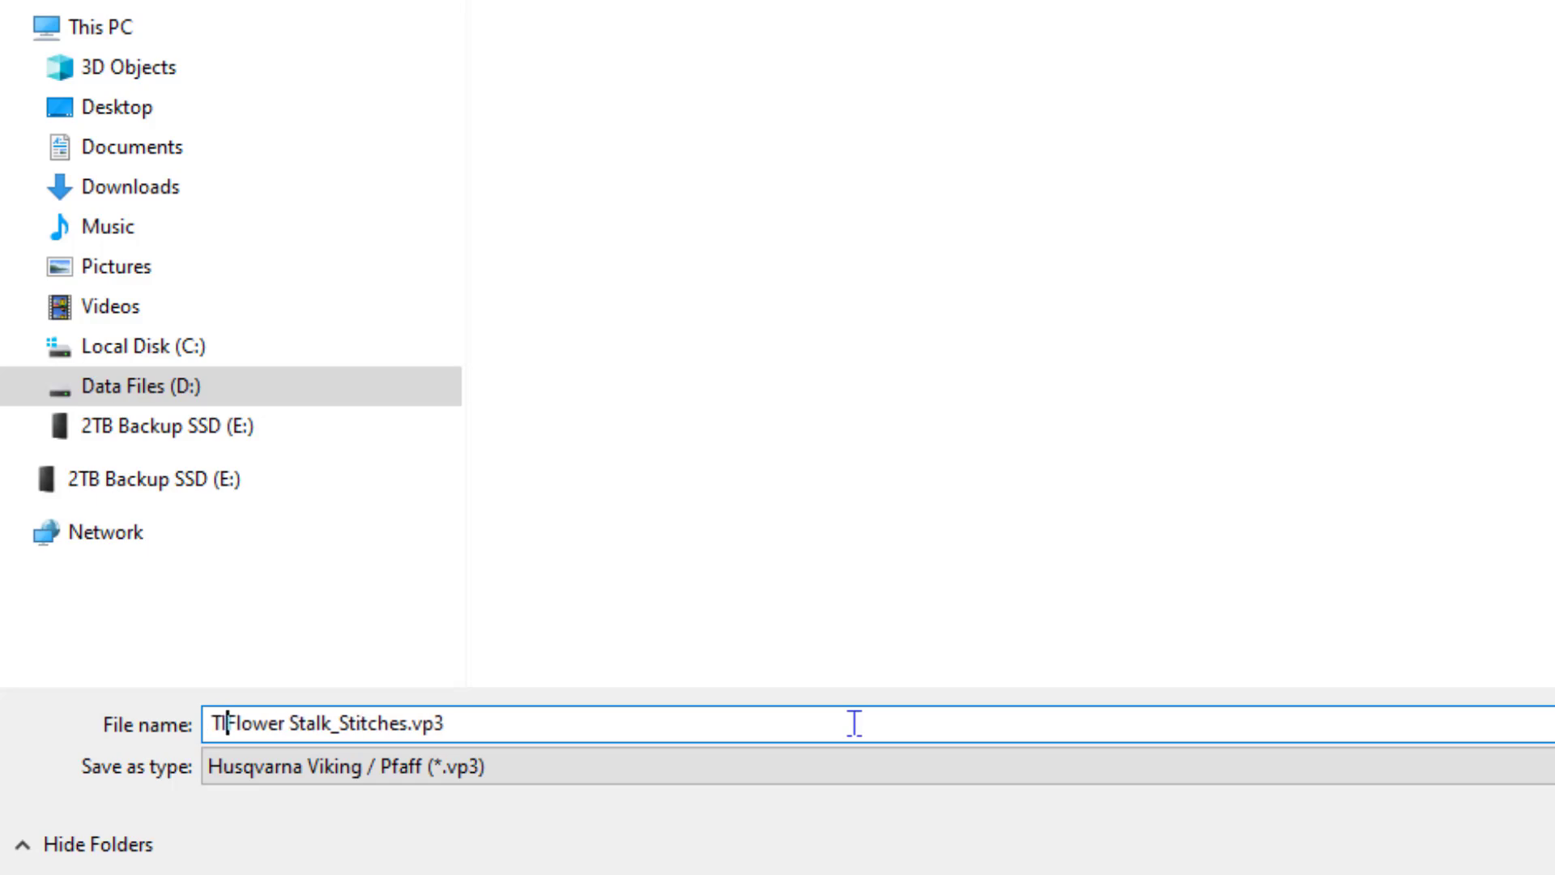
type("s")
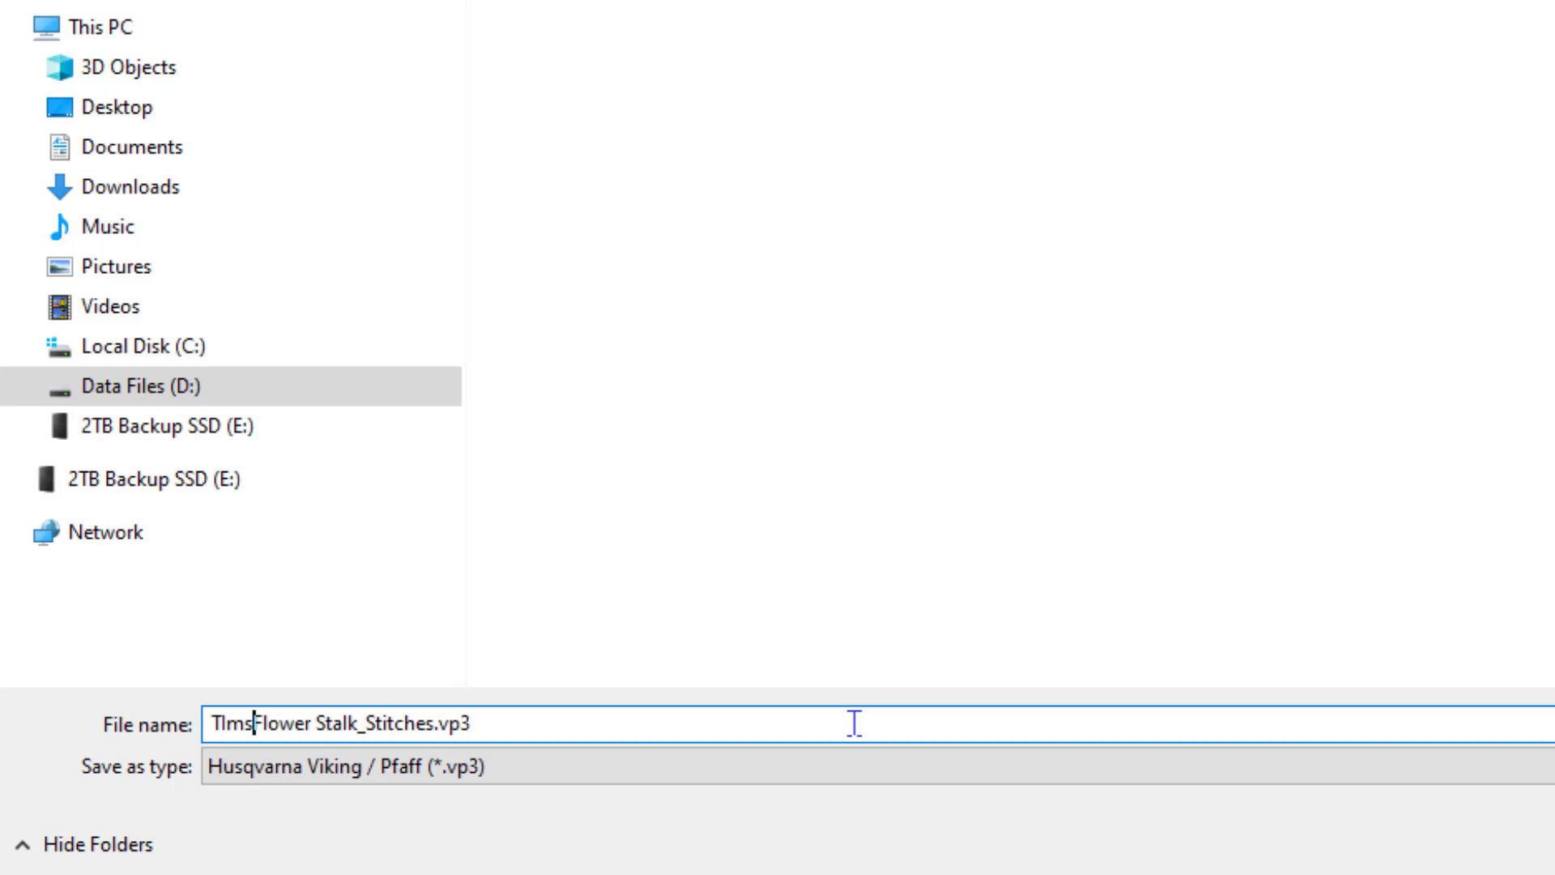
type("_")
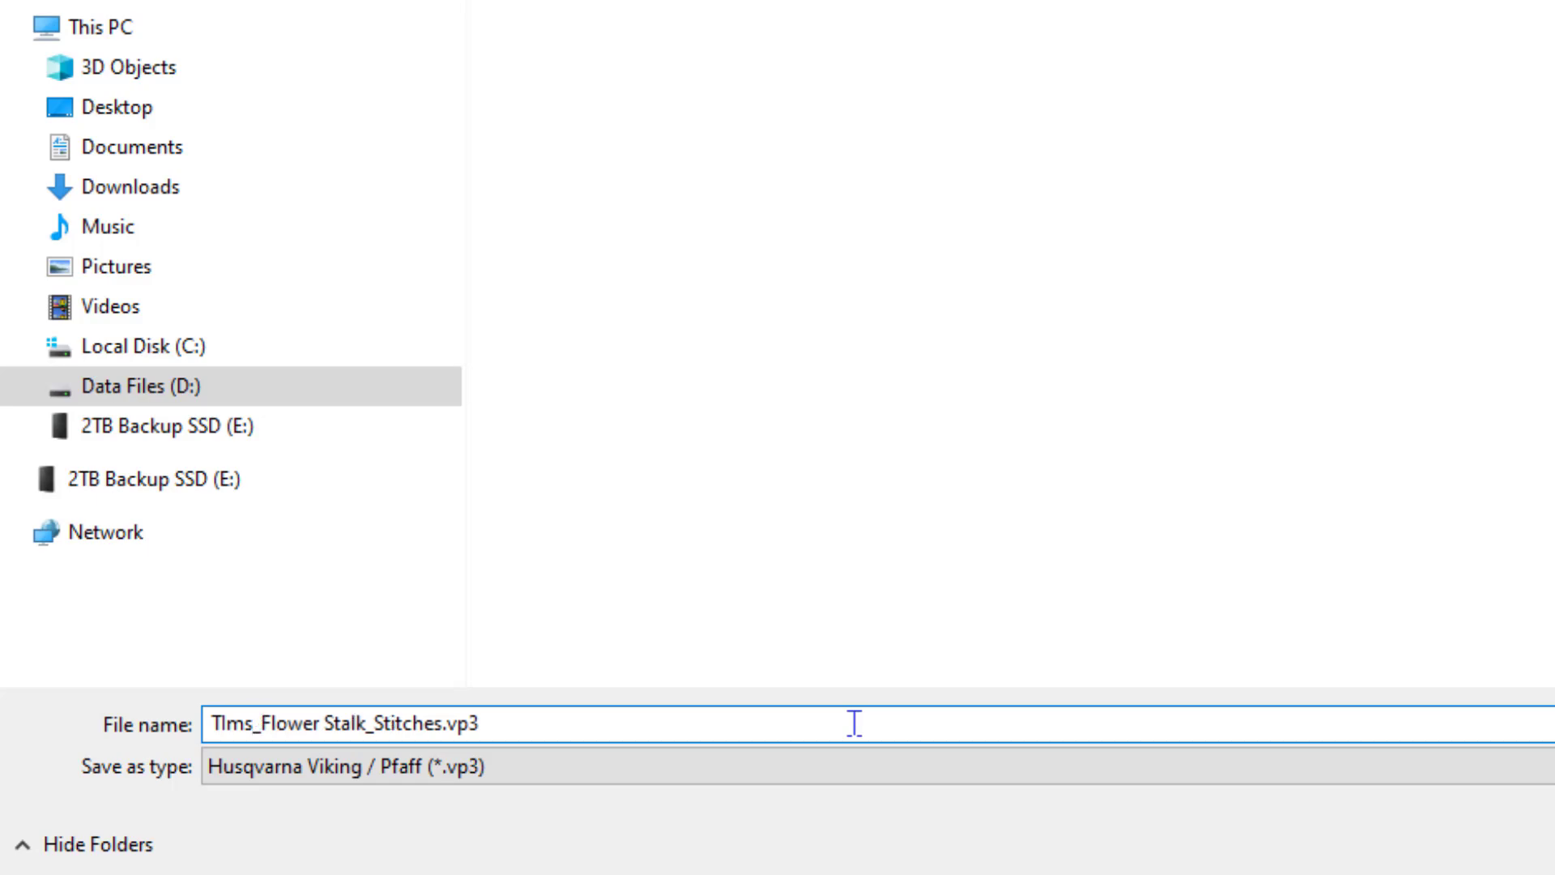
- Insert an underscore directly after the word Flower in the export file name
key("Right")
key("Right")
key("Right")
key("Right")
key("Right")
key("Right")
type("_")
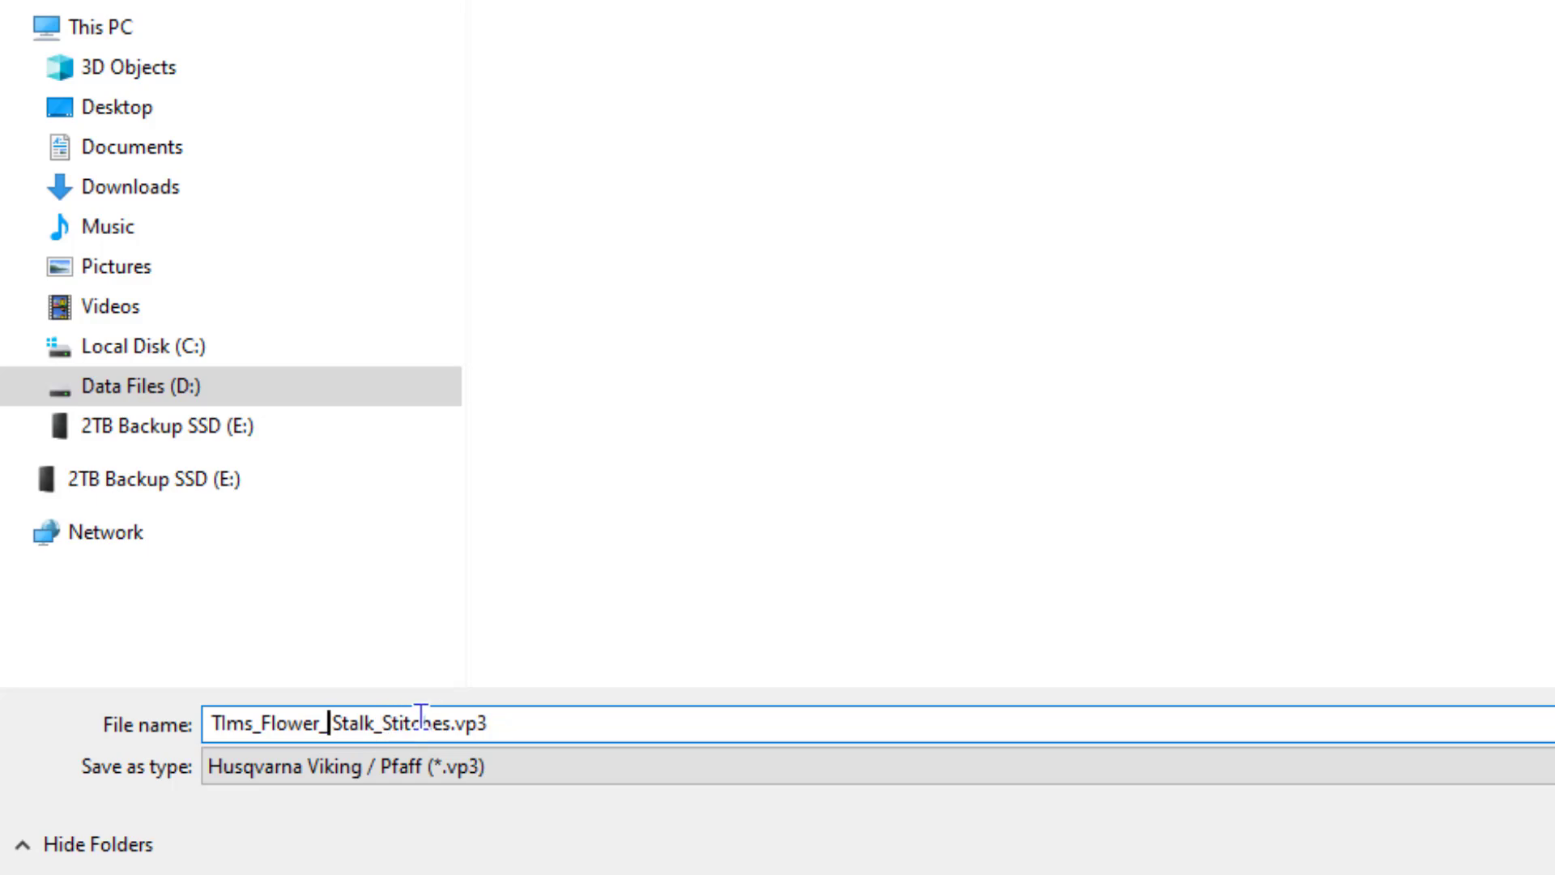
key("BackSpace")
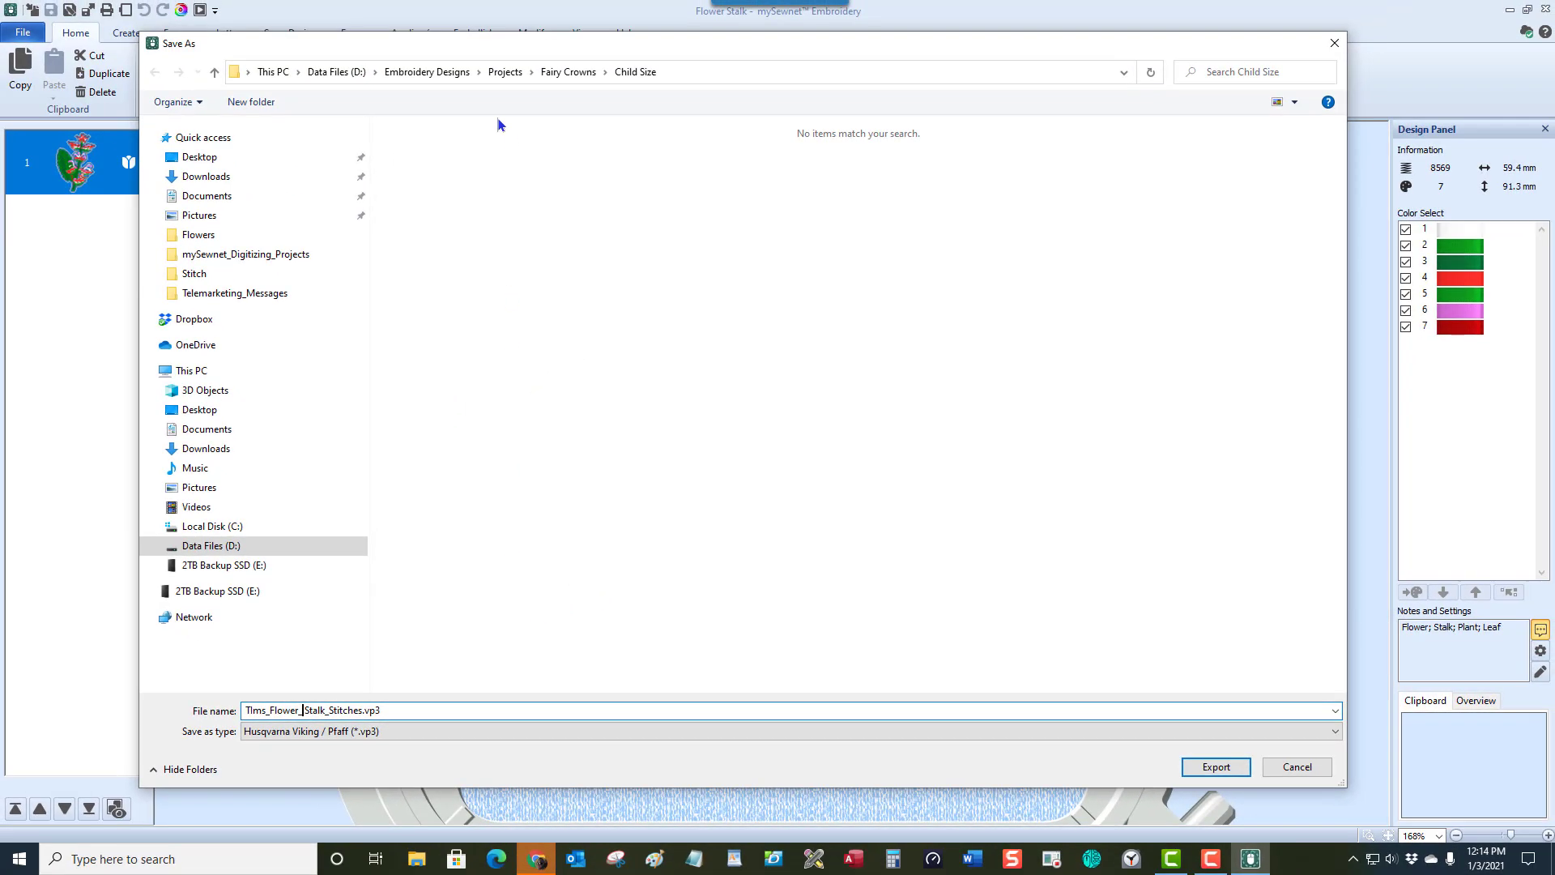
- Create a new folder directly on the Data Files (D:) drive
left_click(152, 548)
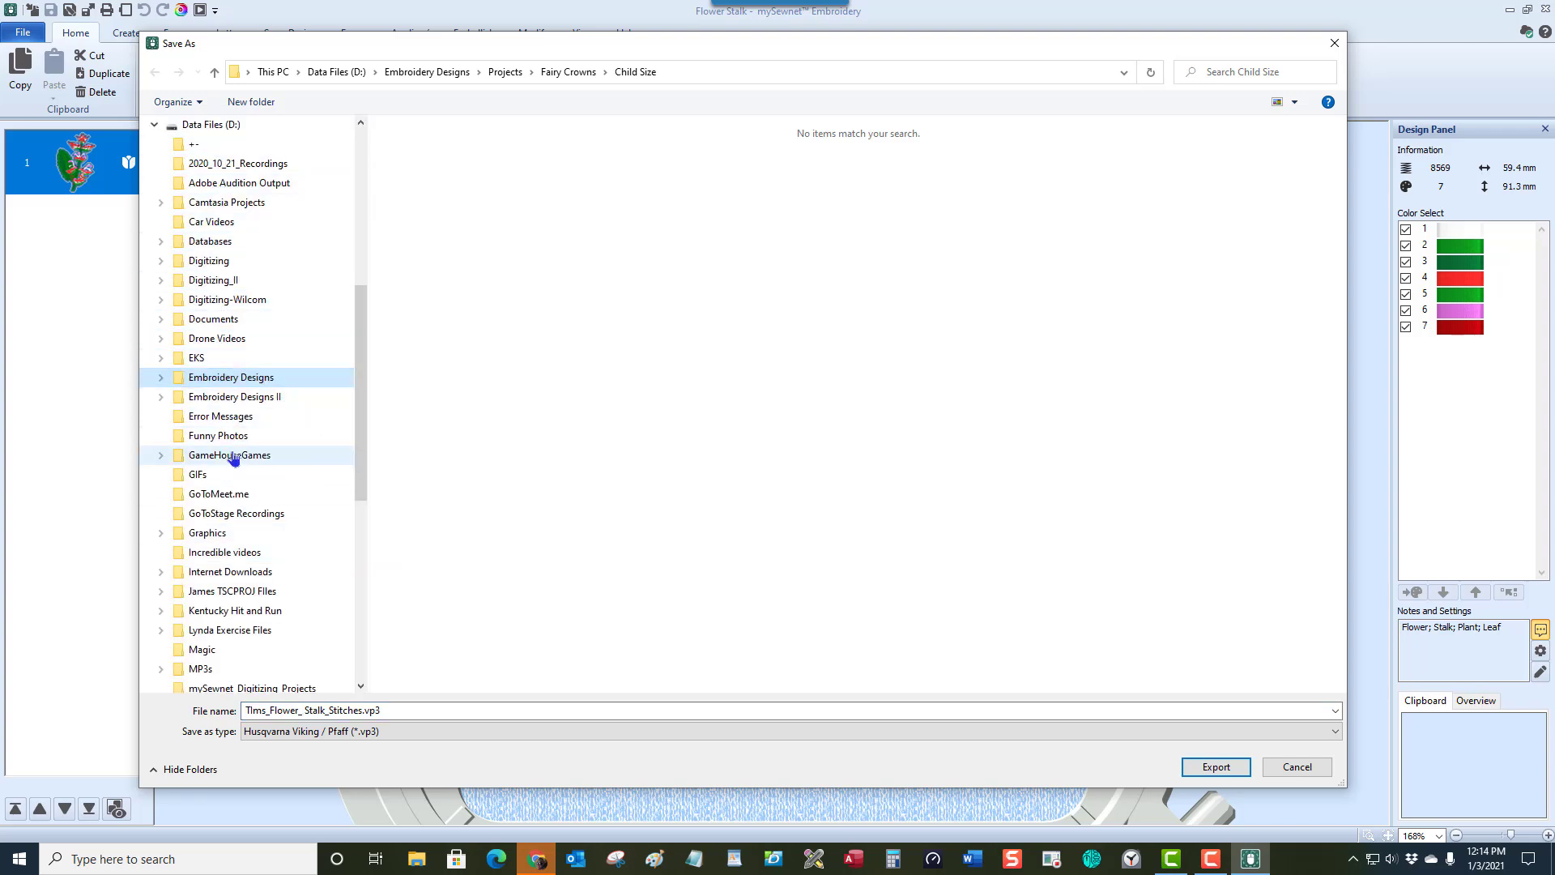
scroll(233, 458, "down", 3)
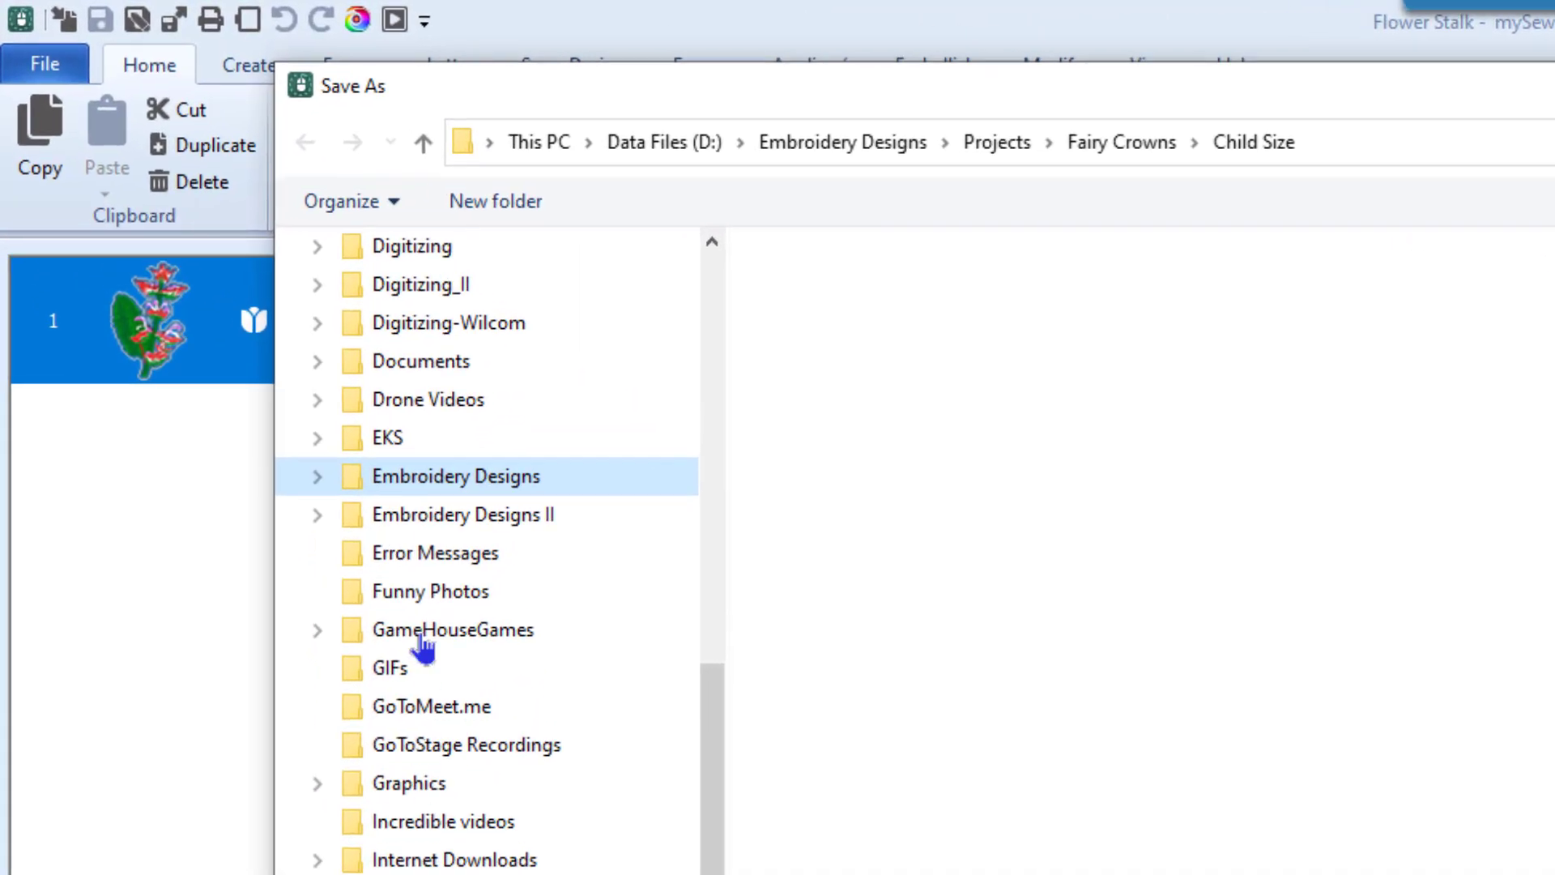
left_click_drag(729, 810, 658, 581)
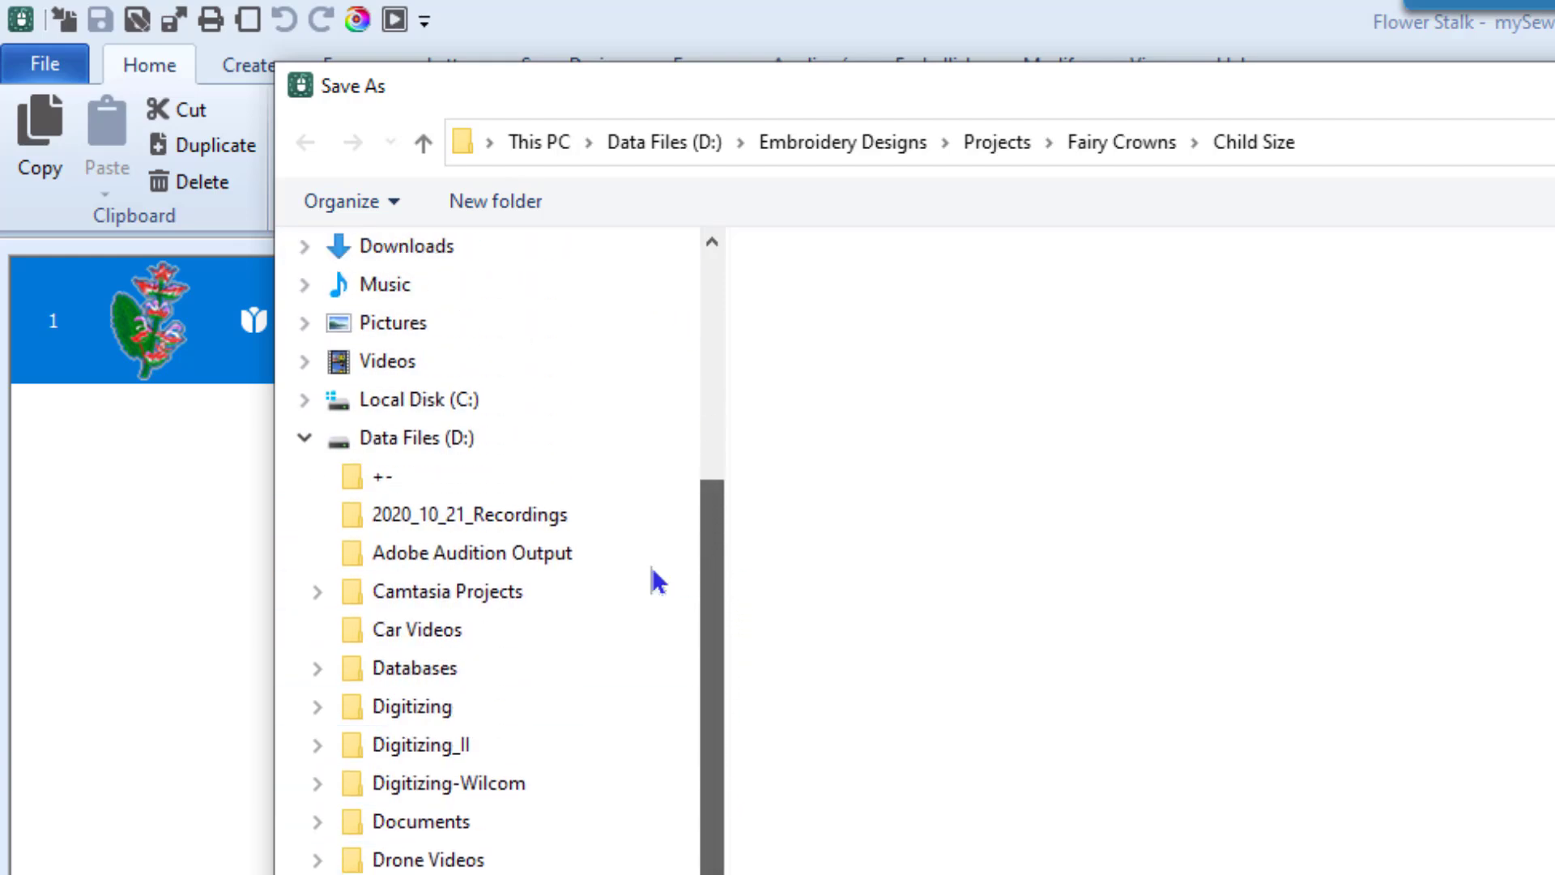
left_click(413, 440)
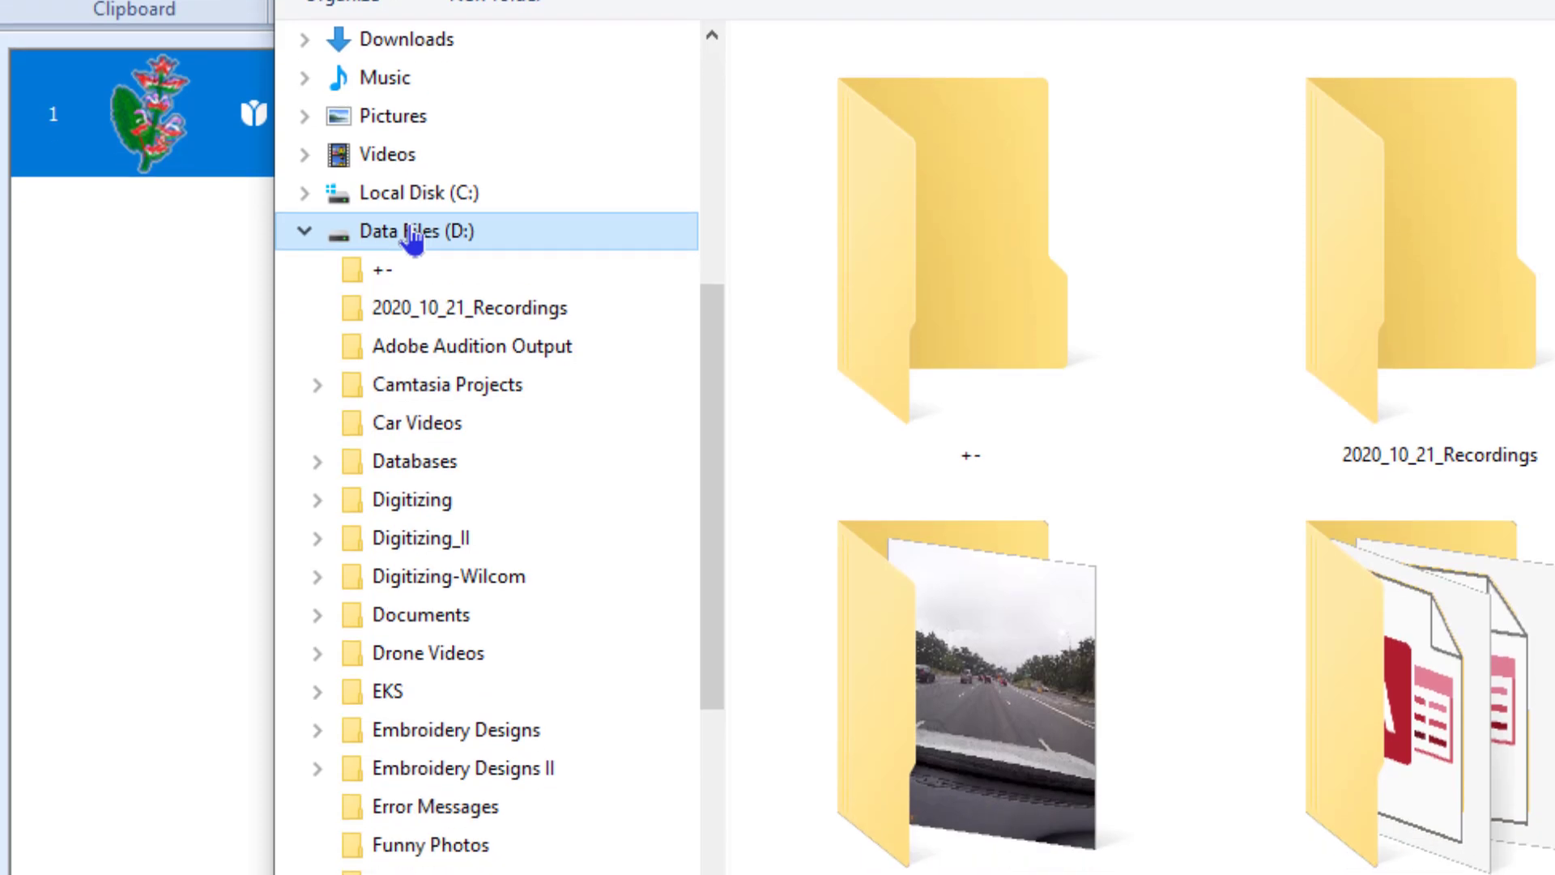
right_click(413, 240)
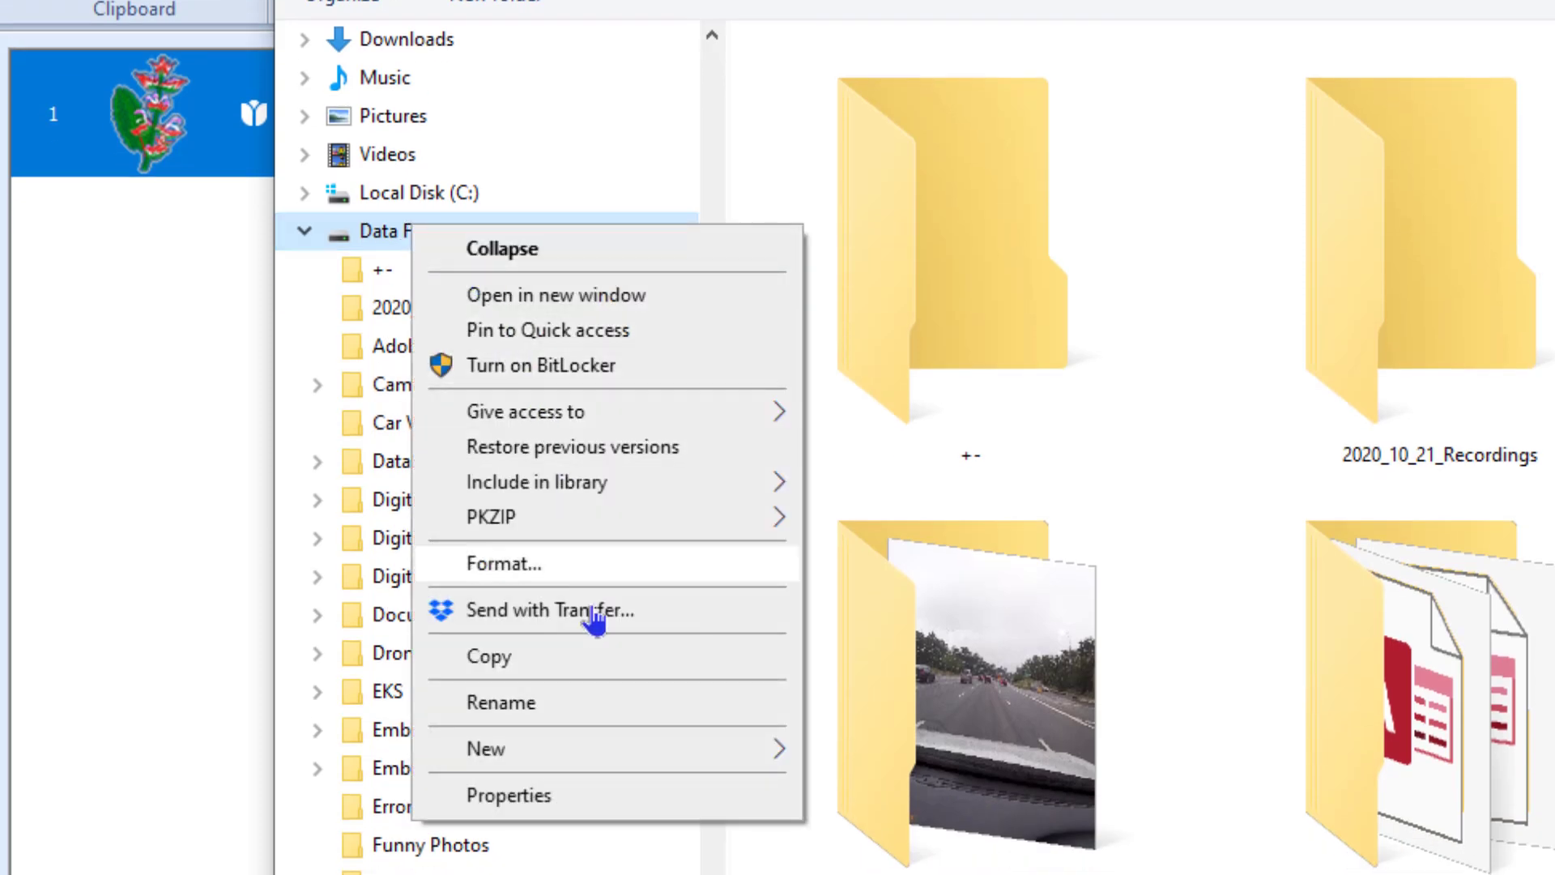
mouse_move(622, 747)
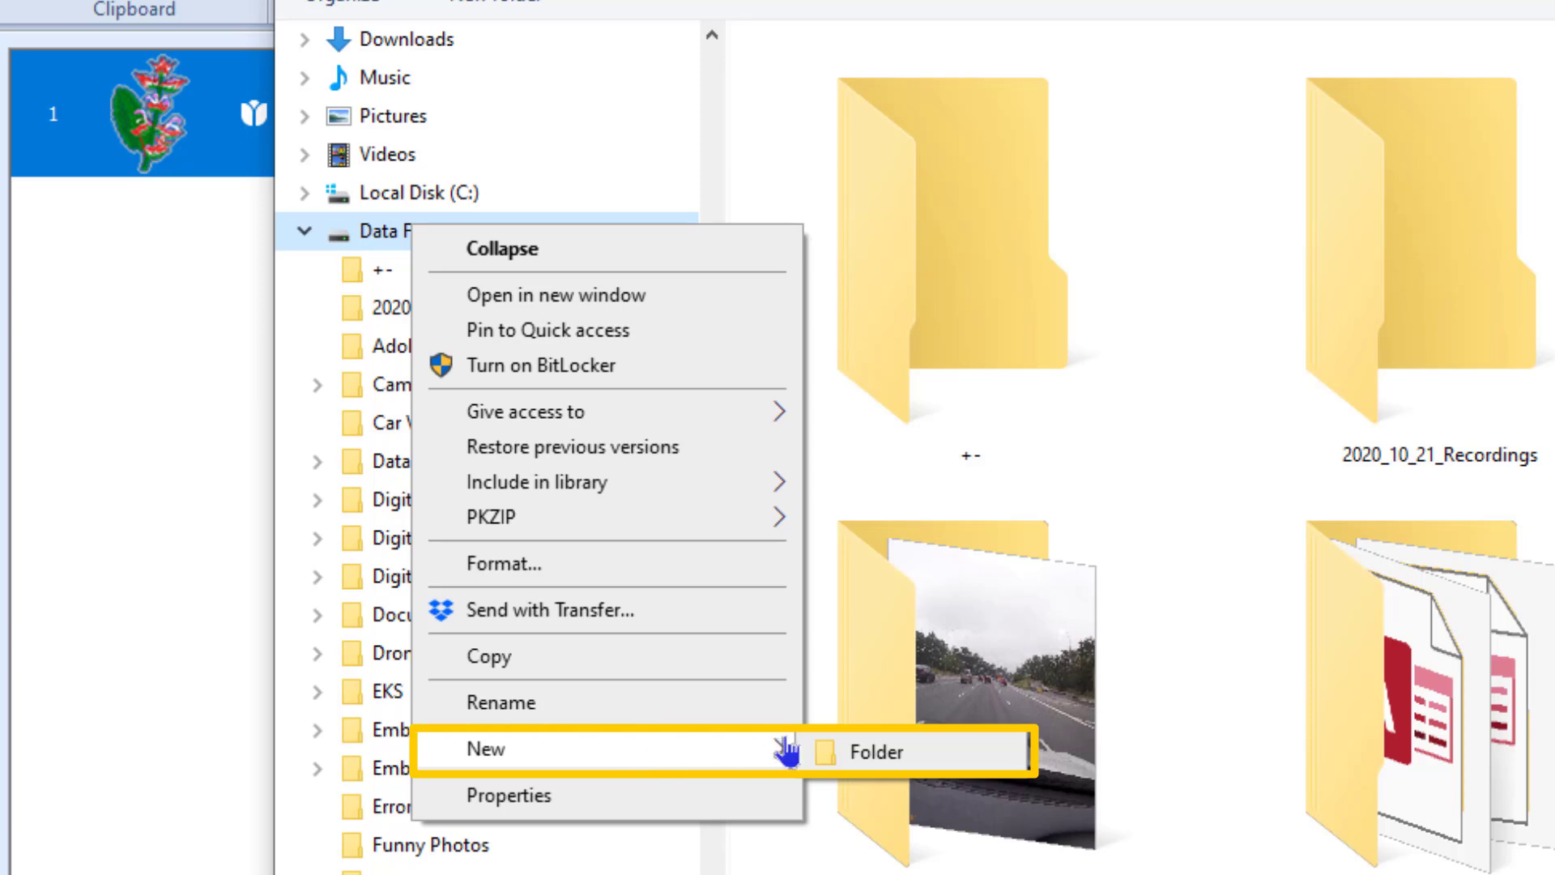
left_click(877, 752)
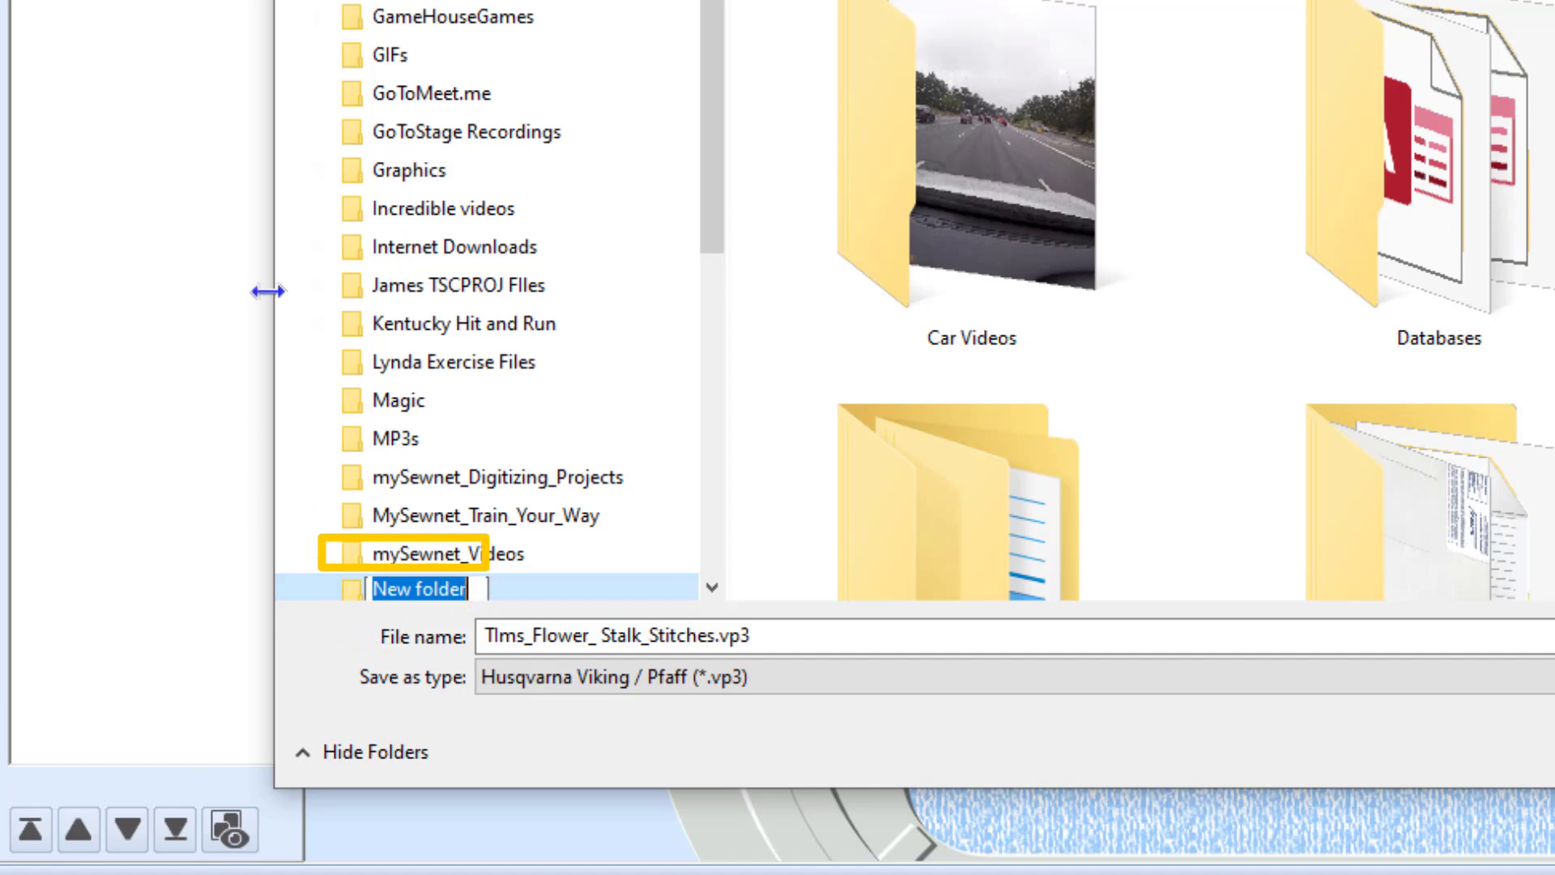
- Rename the new folder on Data Files (D:) as mySewnet_Embroidery_Stitch_Files
left_click_drag(716, 0, 722, 62)
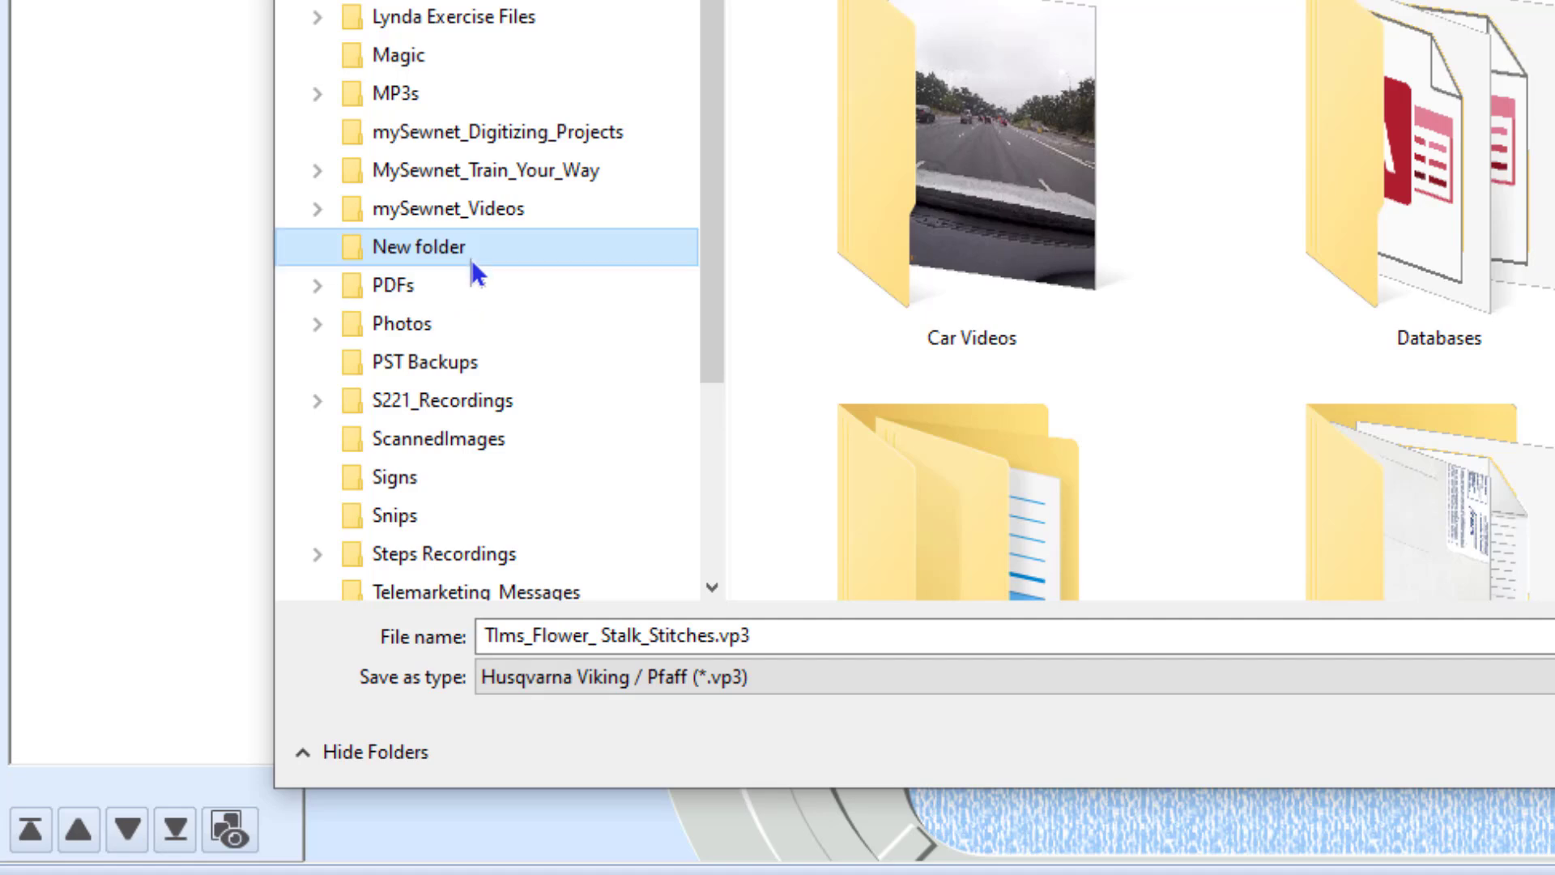
left_click(438, 243)
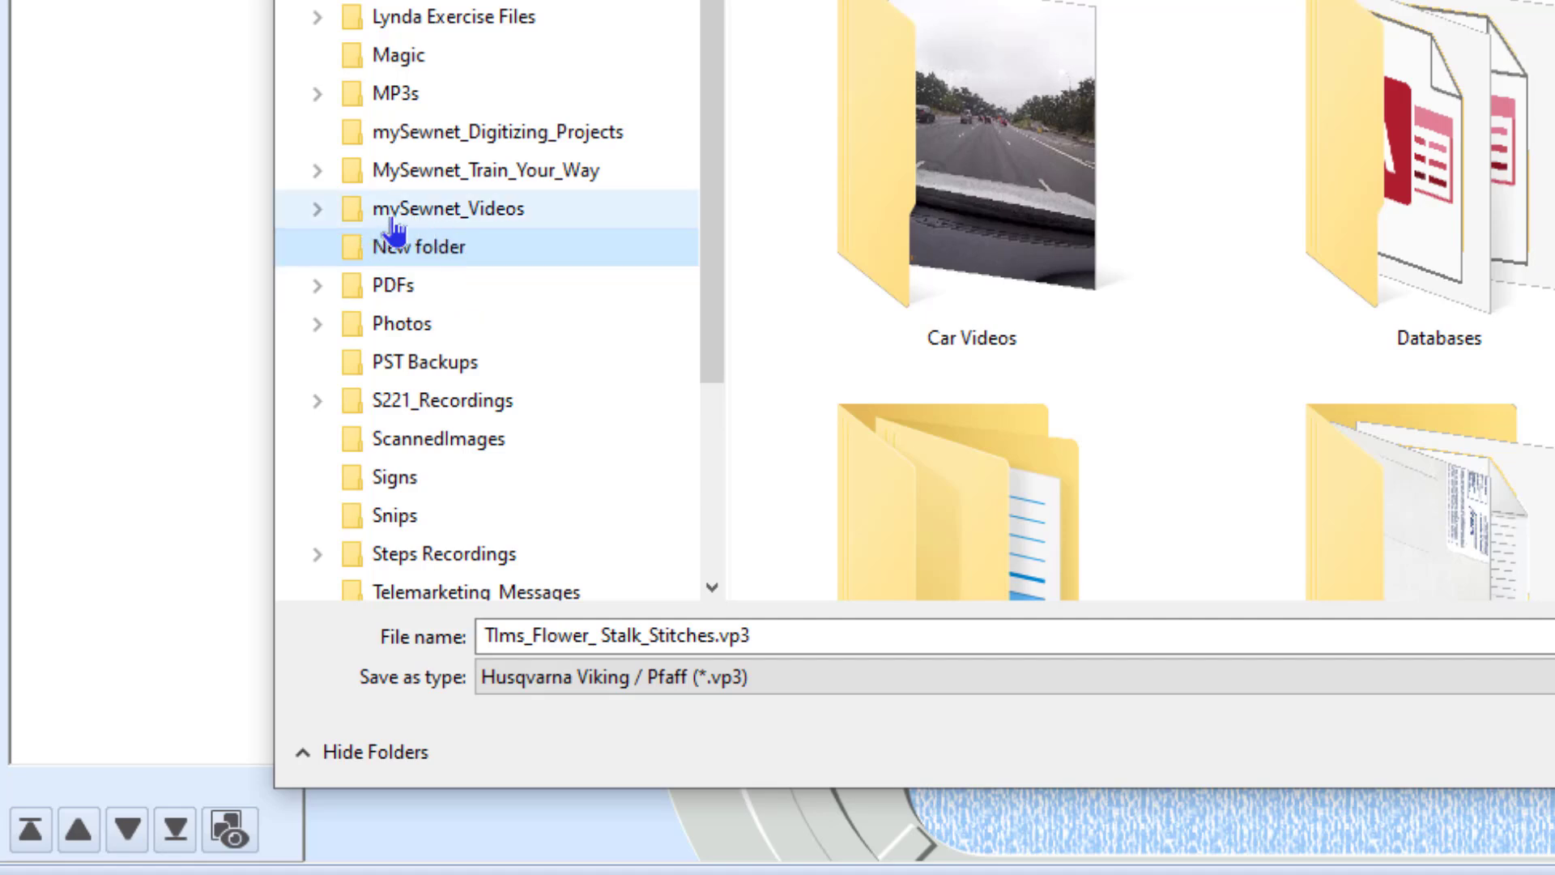
left_click(479, 246)
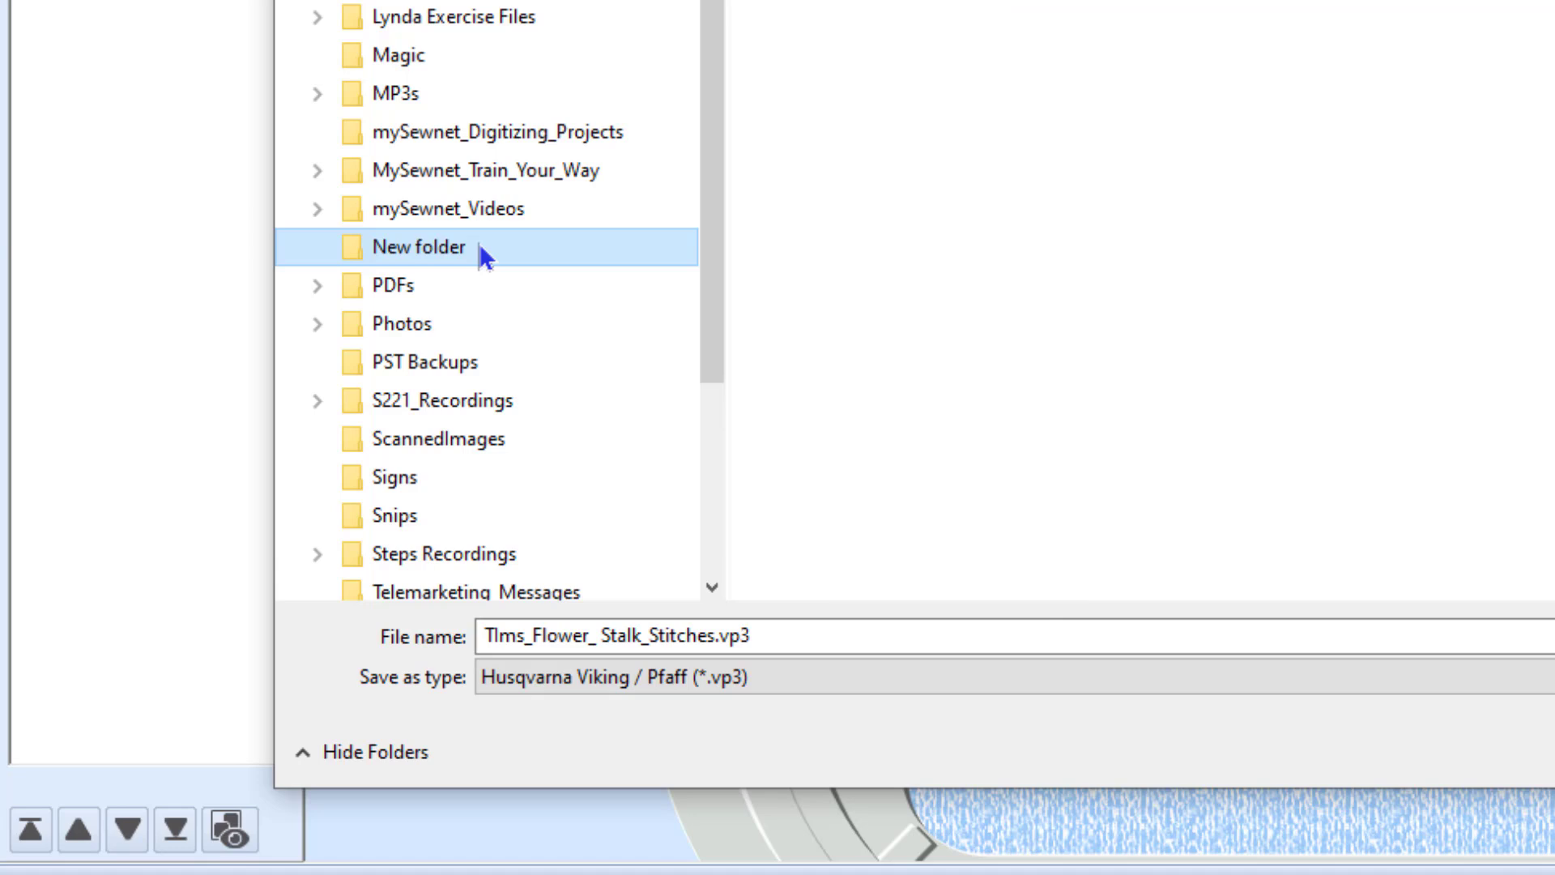
right_click(482, 250)
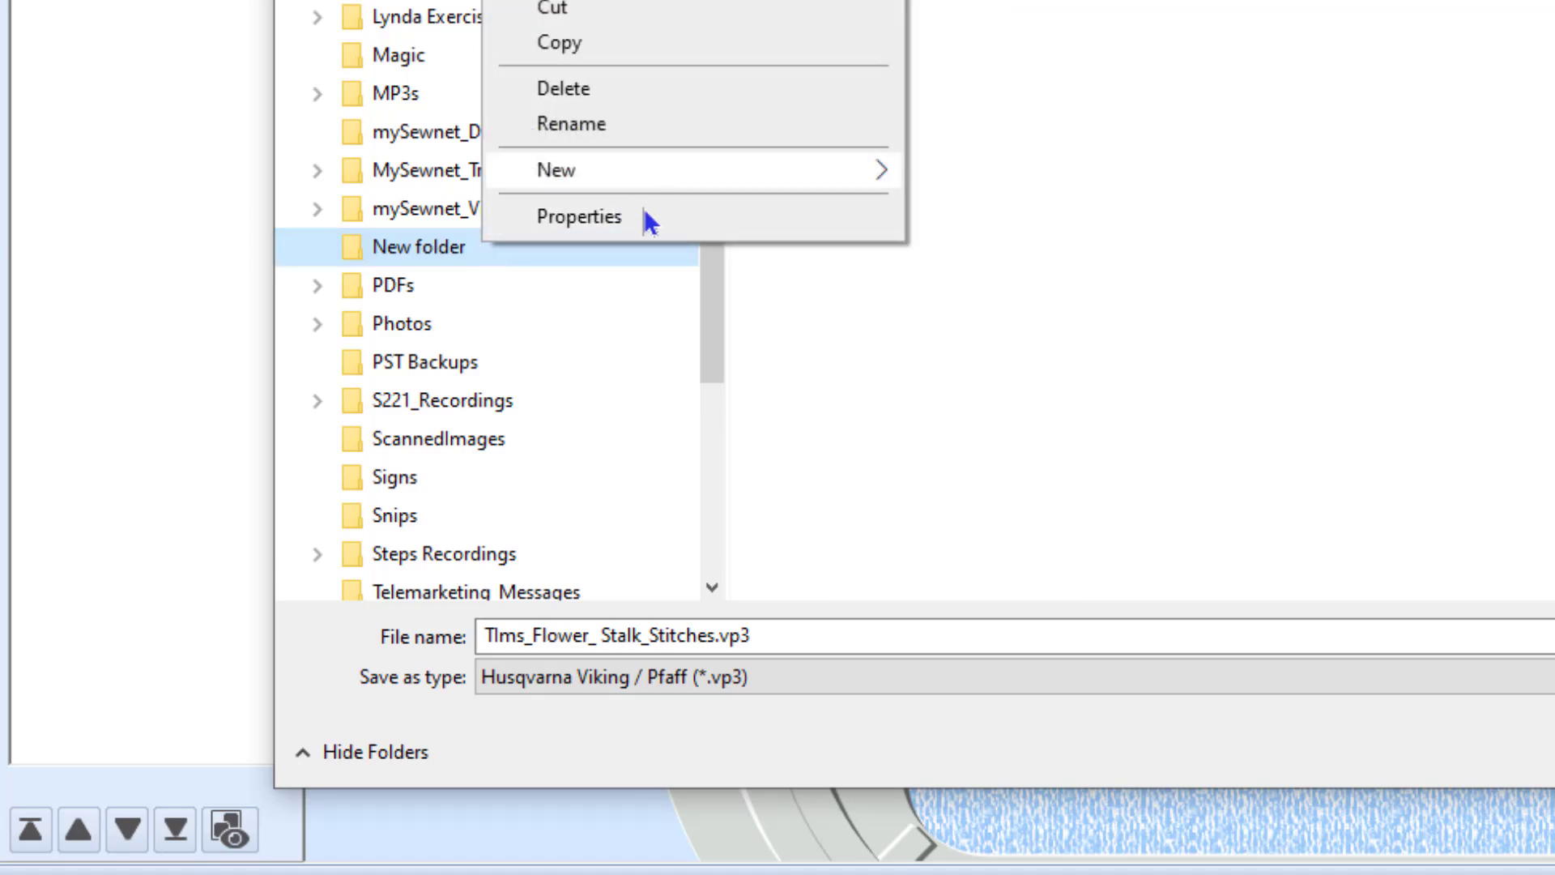
right_click(457, 248)
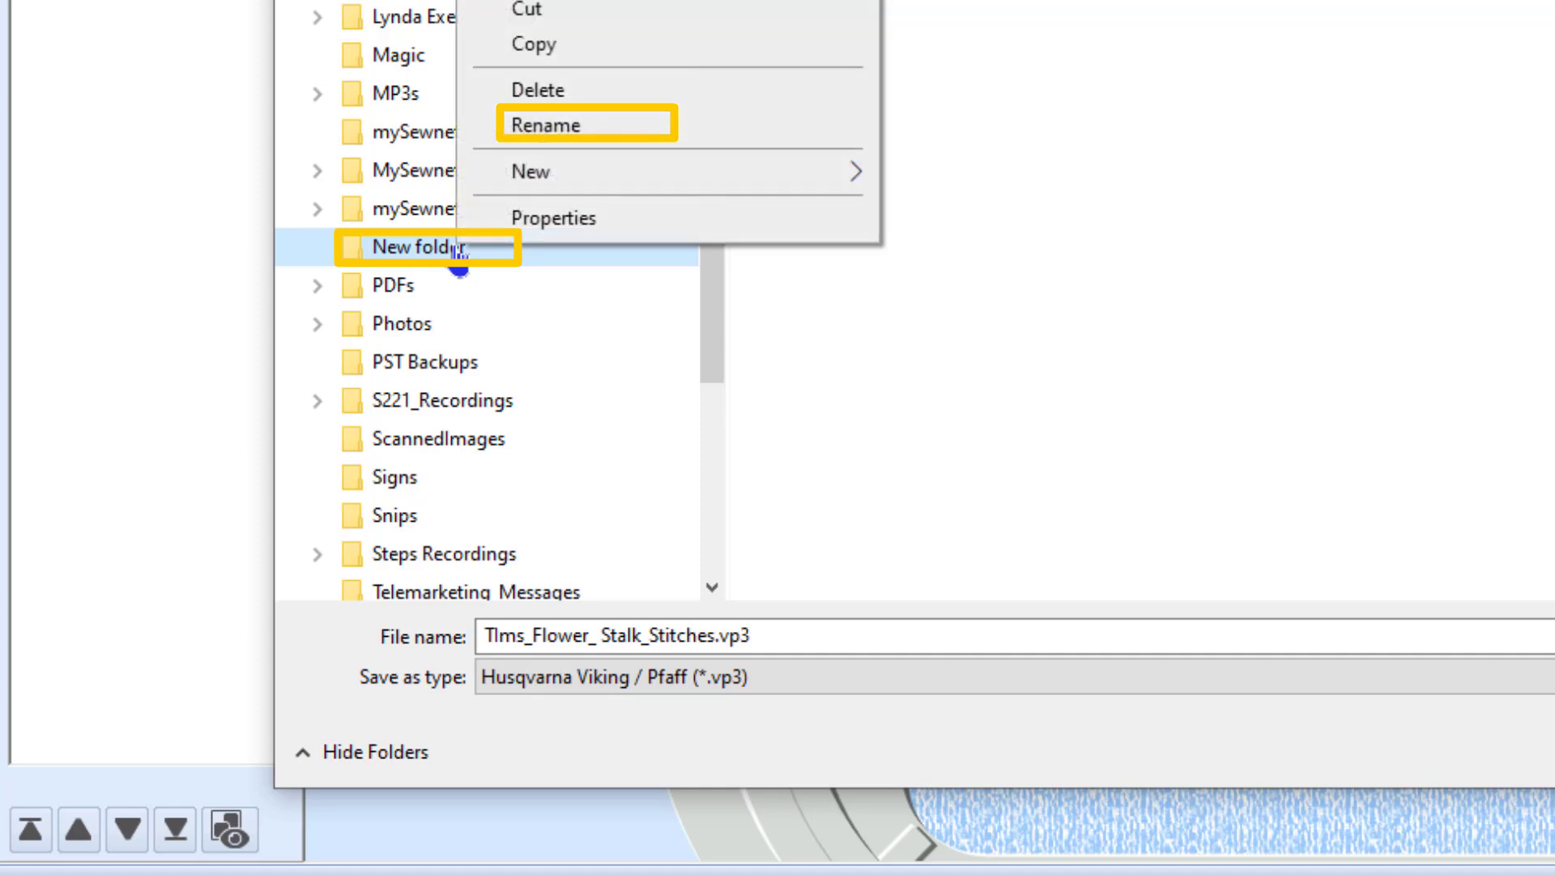
left_click(646, 140)
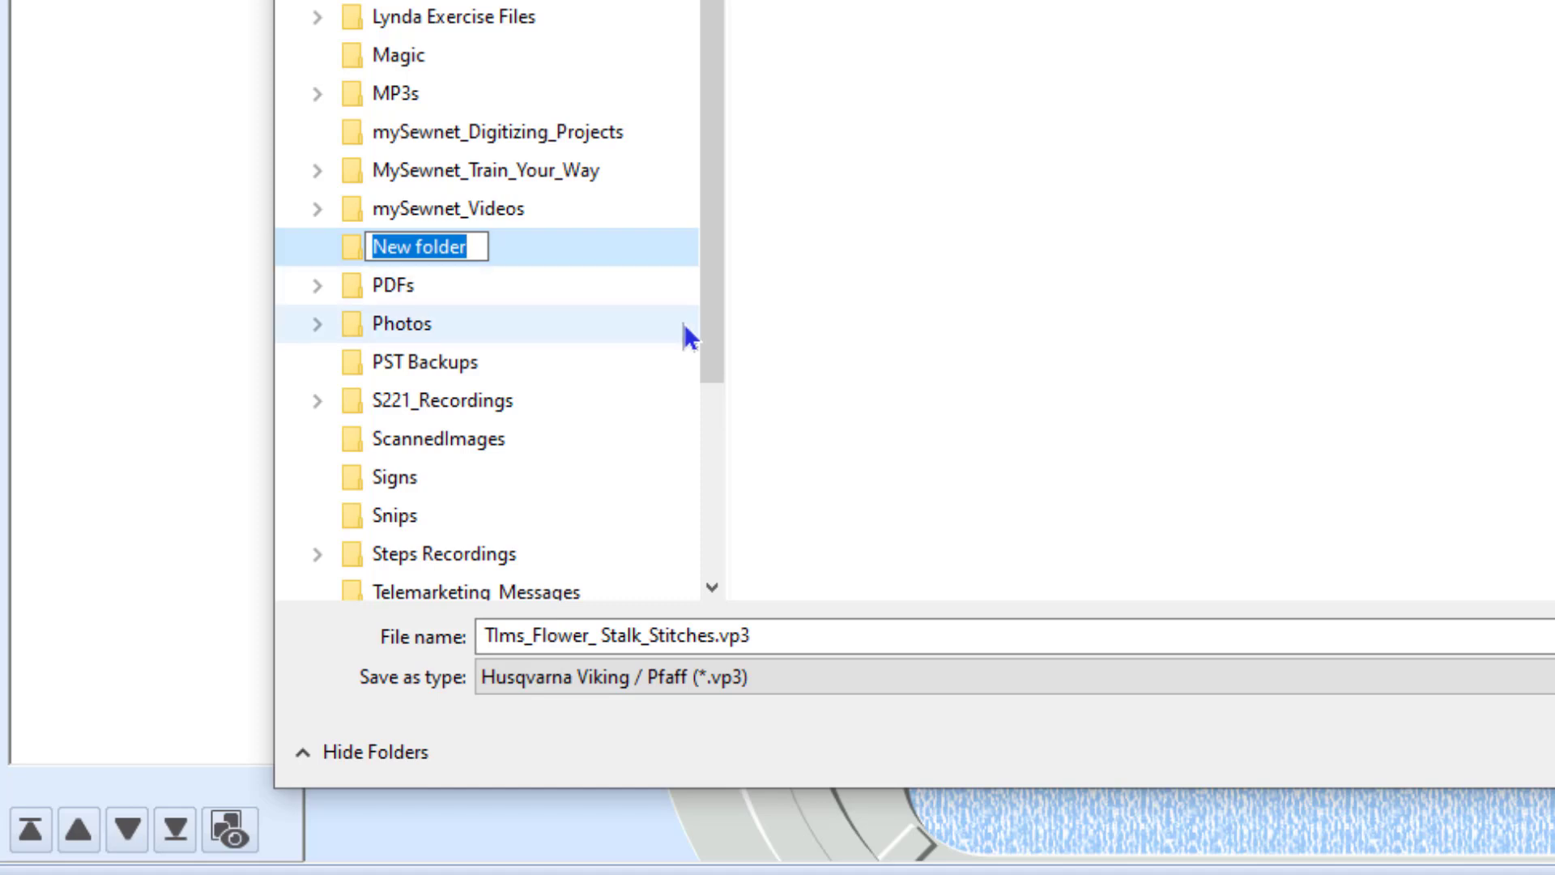
type("my")
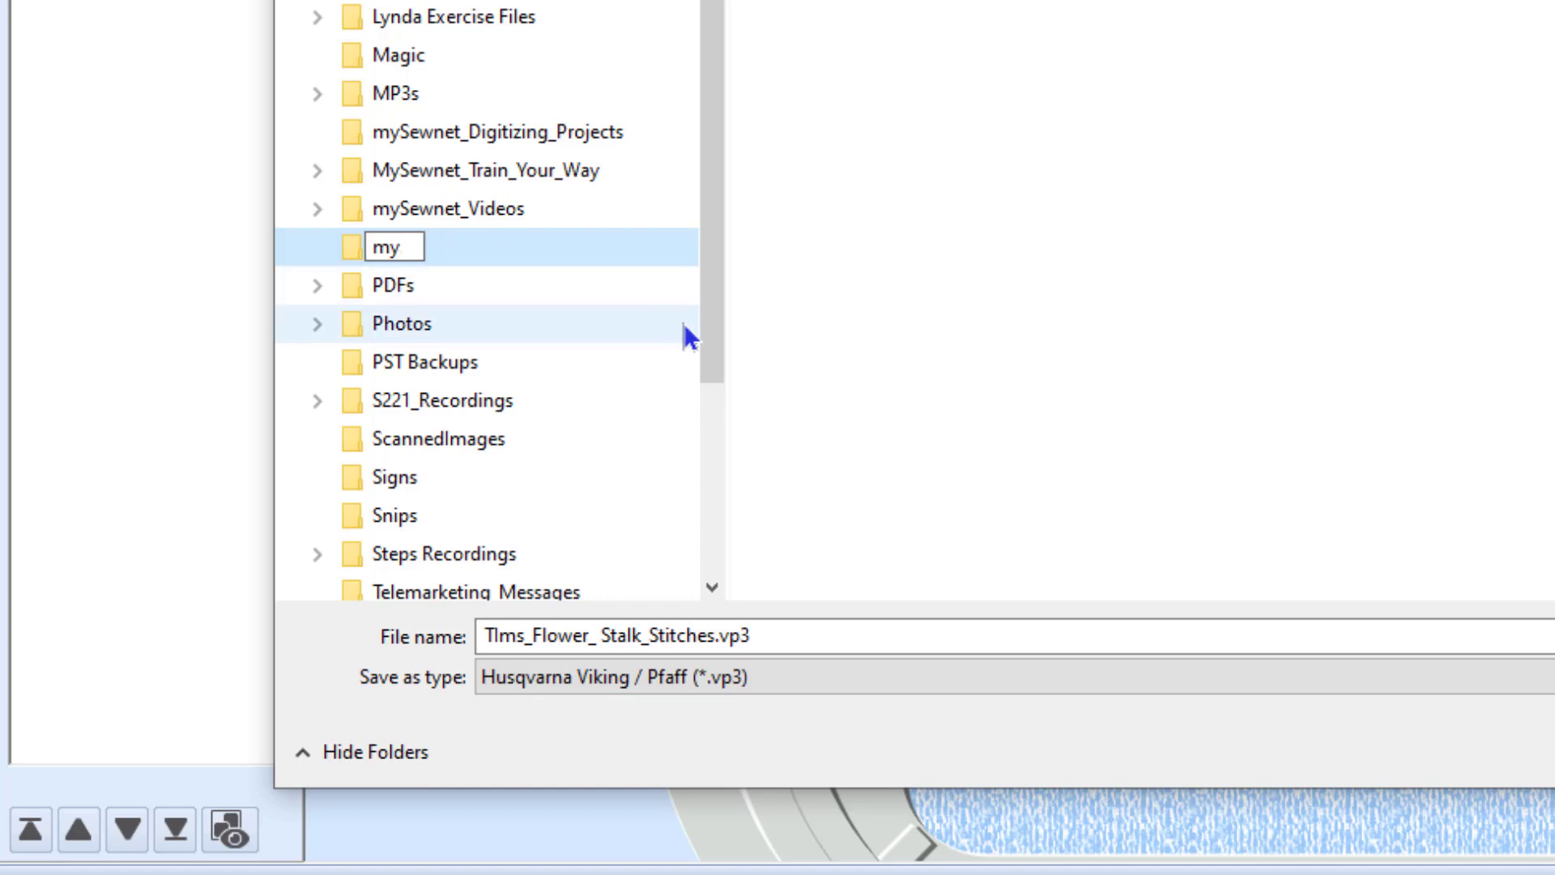
type("Sewnet_Embroidery_Stitch_Files")
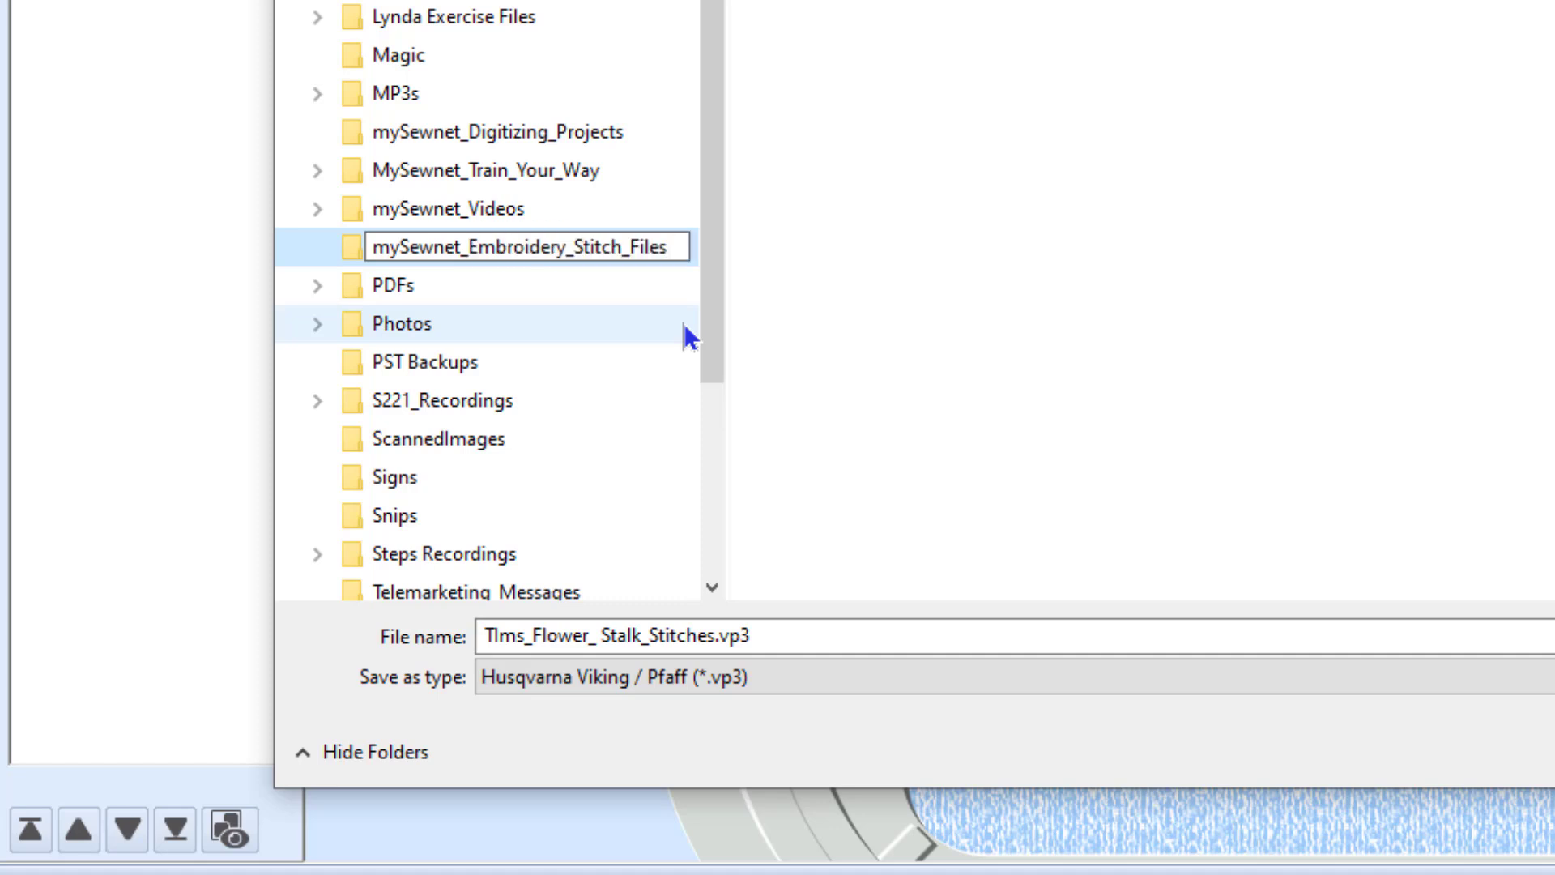
key("Return")
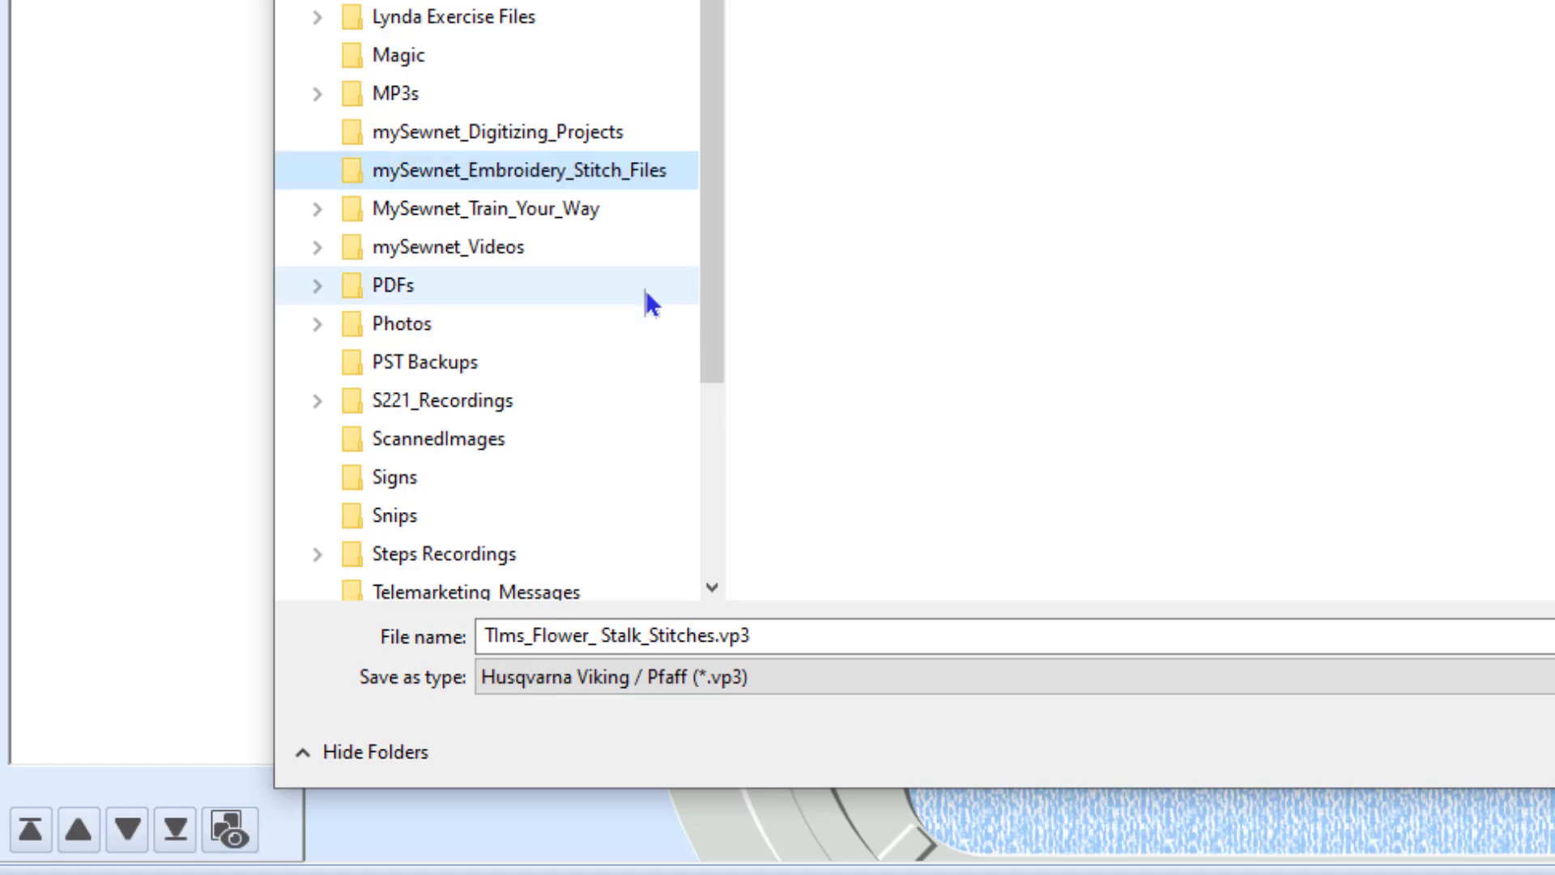
- Create a subfolder named Flowers inside mySewnet_Embroidery_Stitch_Files
right_click(461, 179)
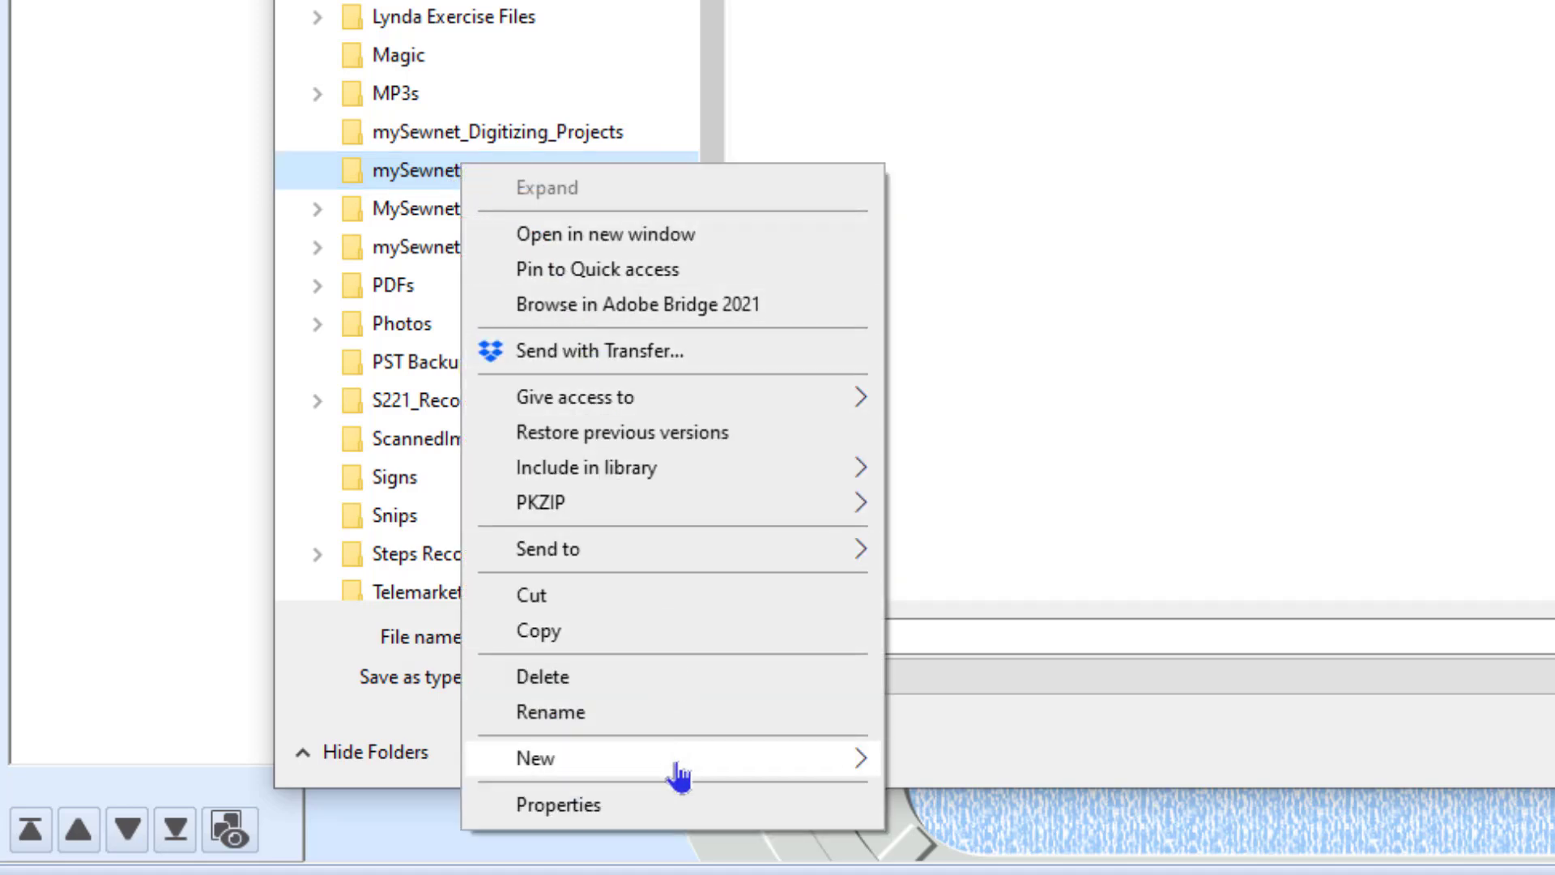
mouse_move(679, 774)
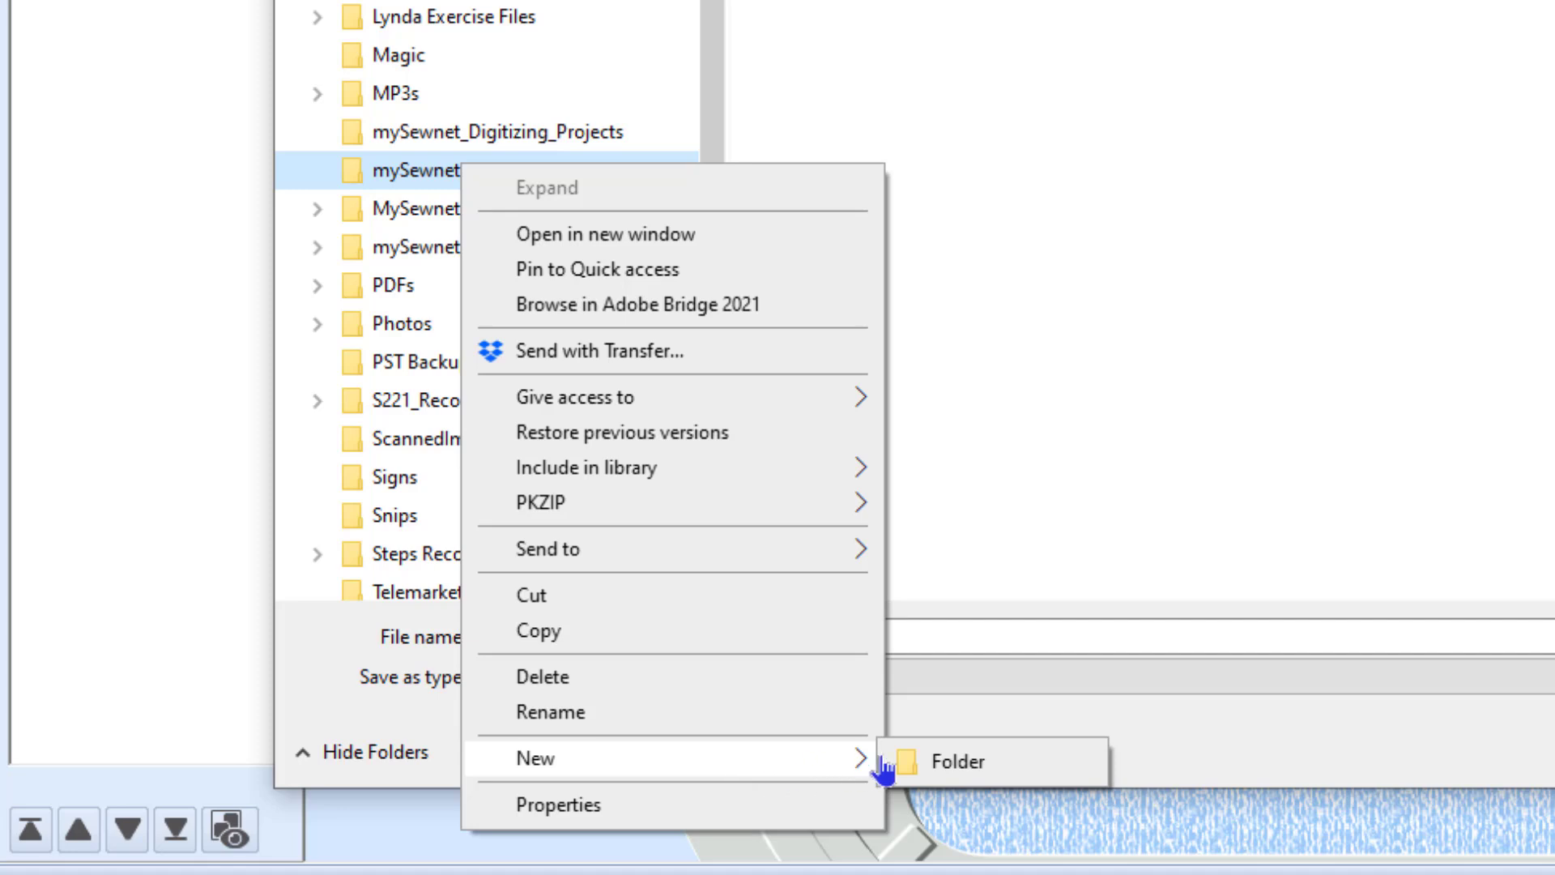
left_click(962, 766)
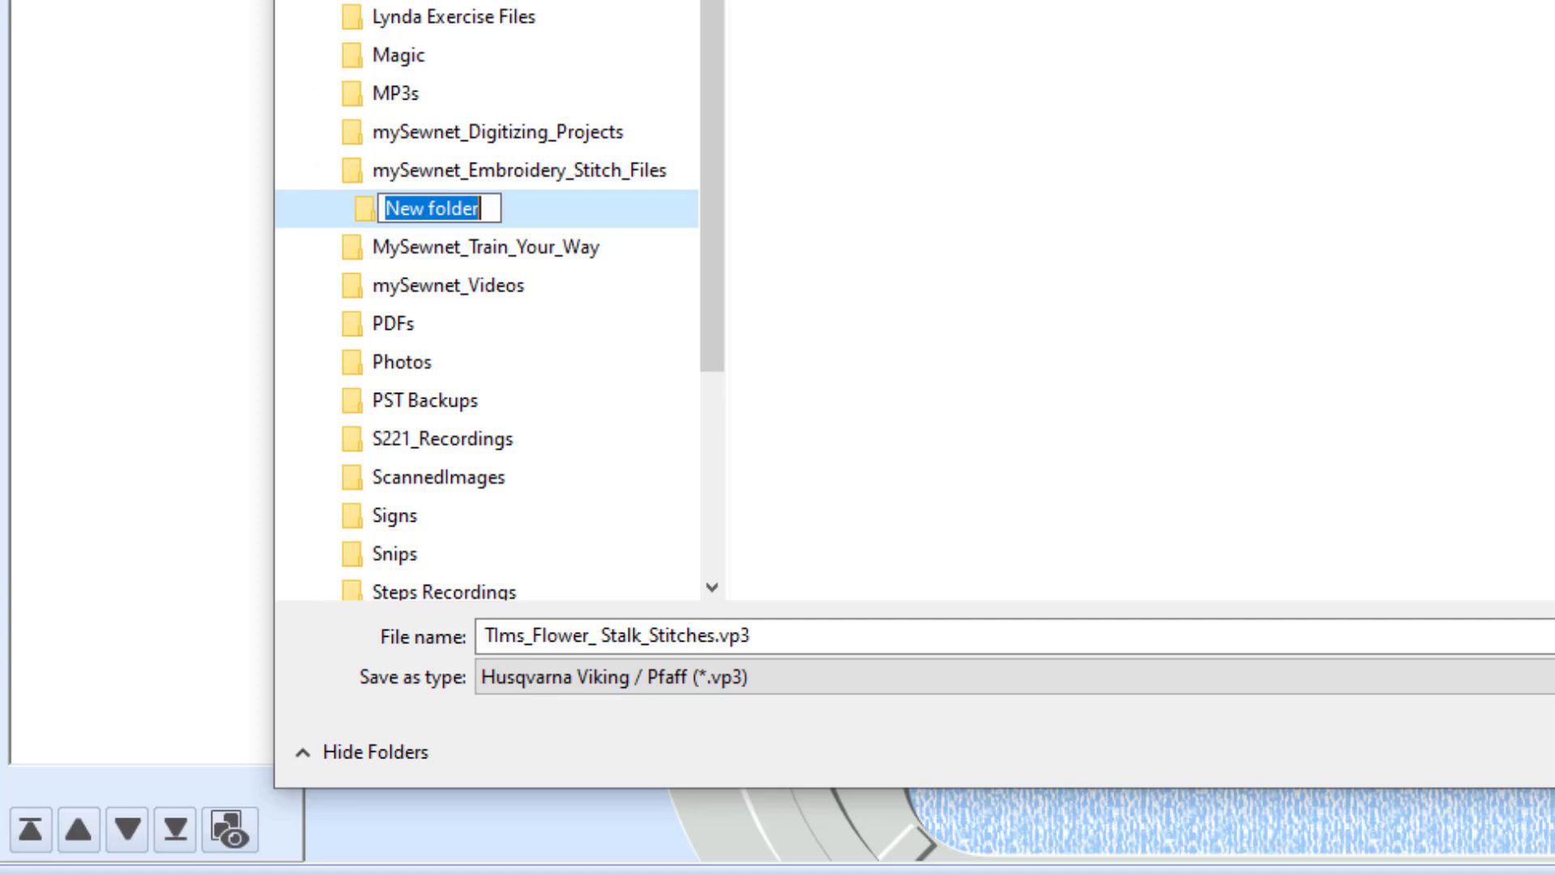
type("Flowe")
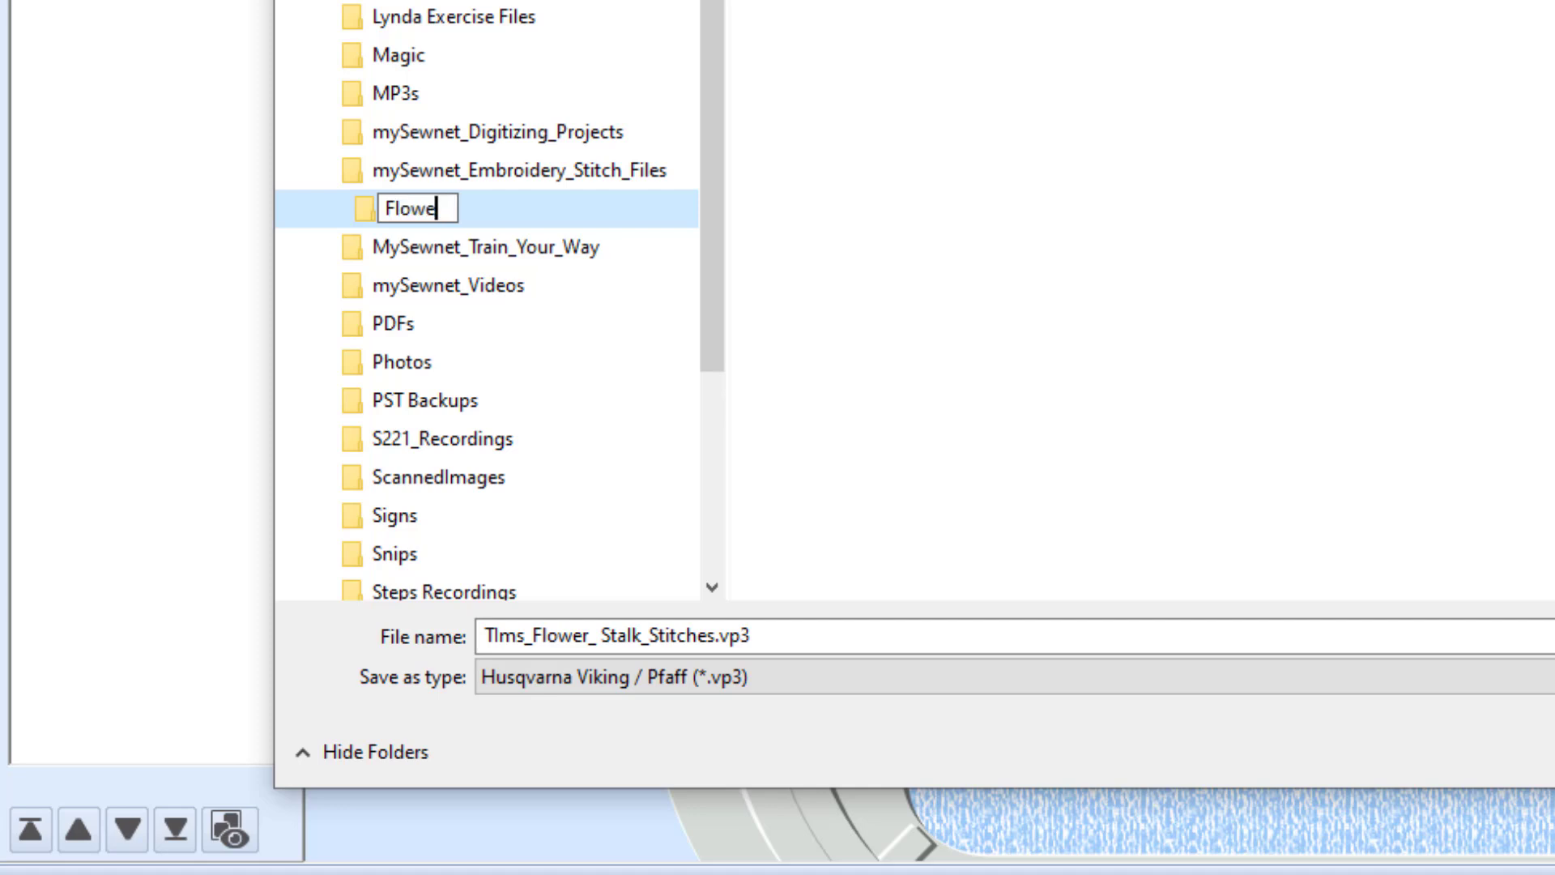
type("rs")
key("Return")
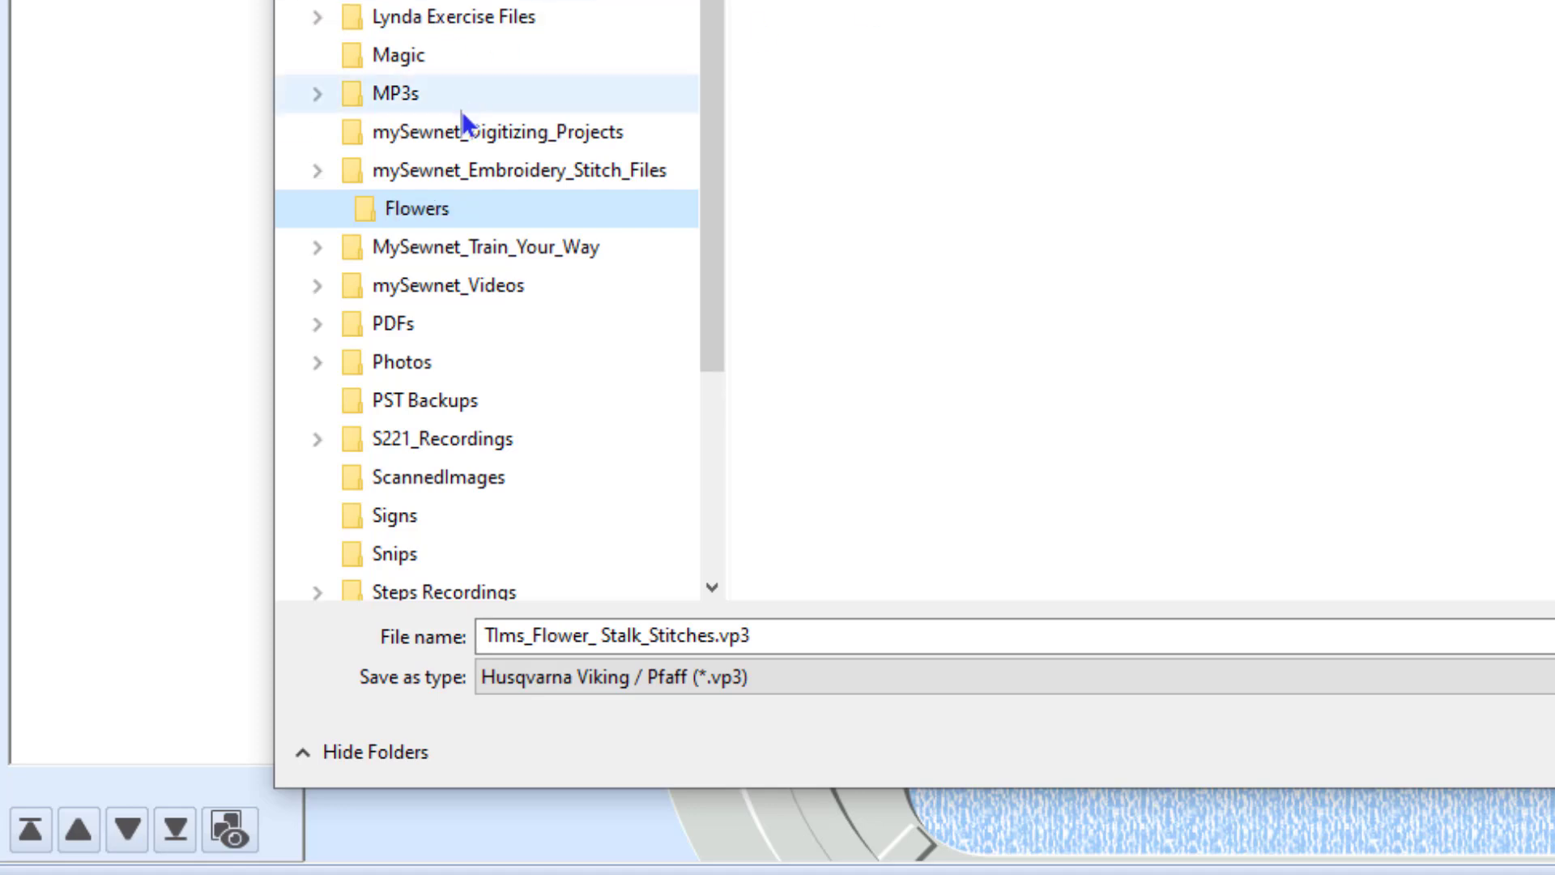
- Add a second subfolder named Cats_And_Dogs inside mySewnet_Embroidery_Stitch_Files
right_click(460, 176)
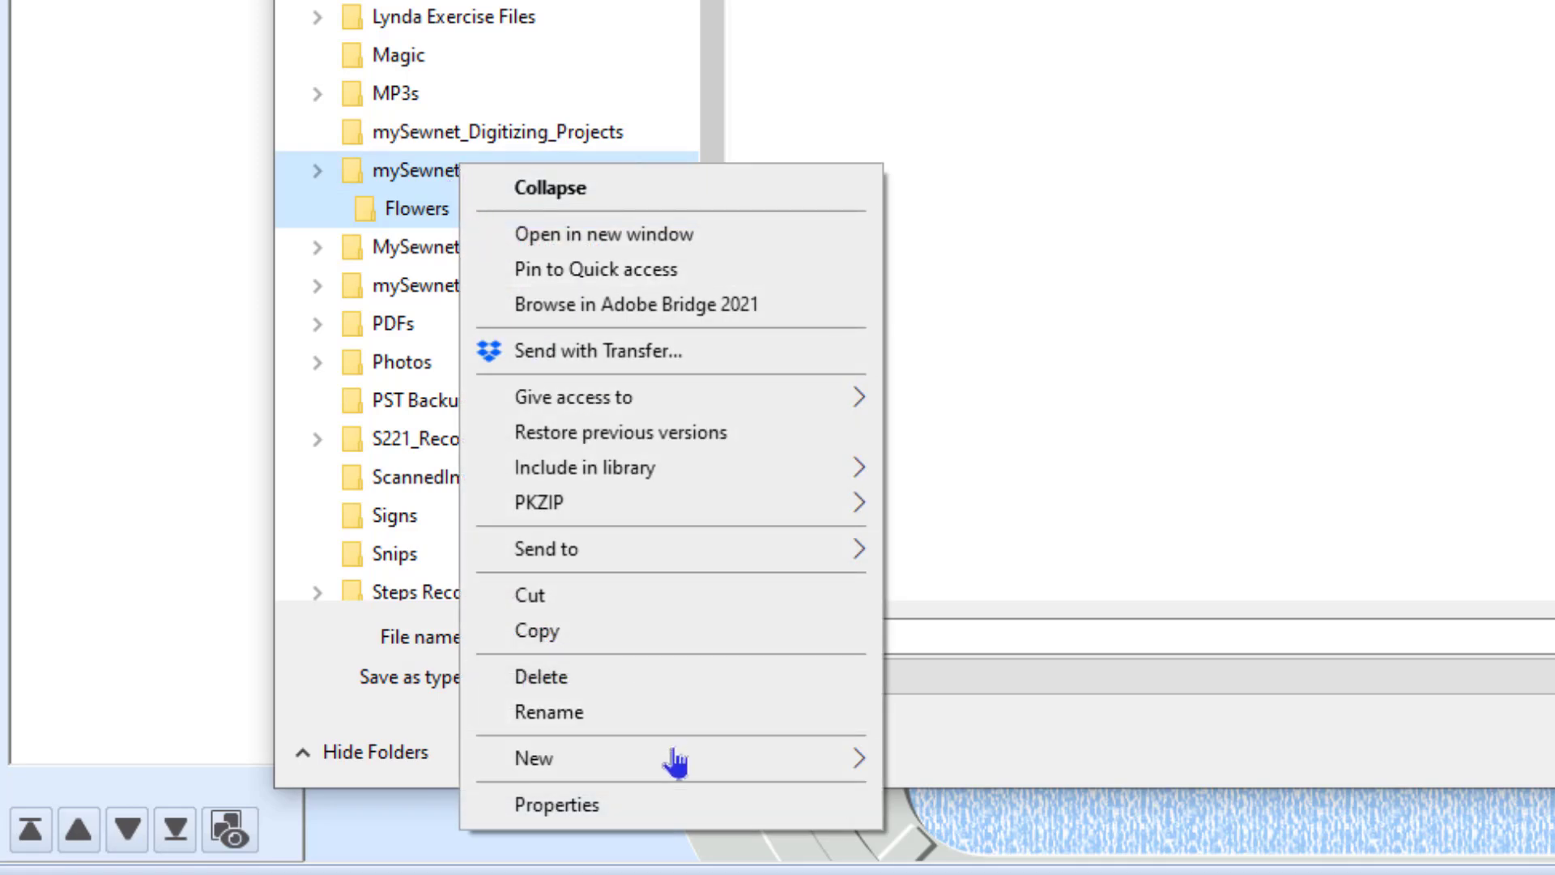
mouse_move(677, 761)
left_click(966, 765)
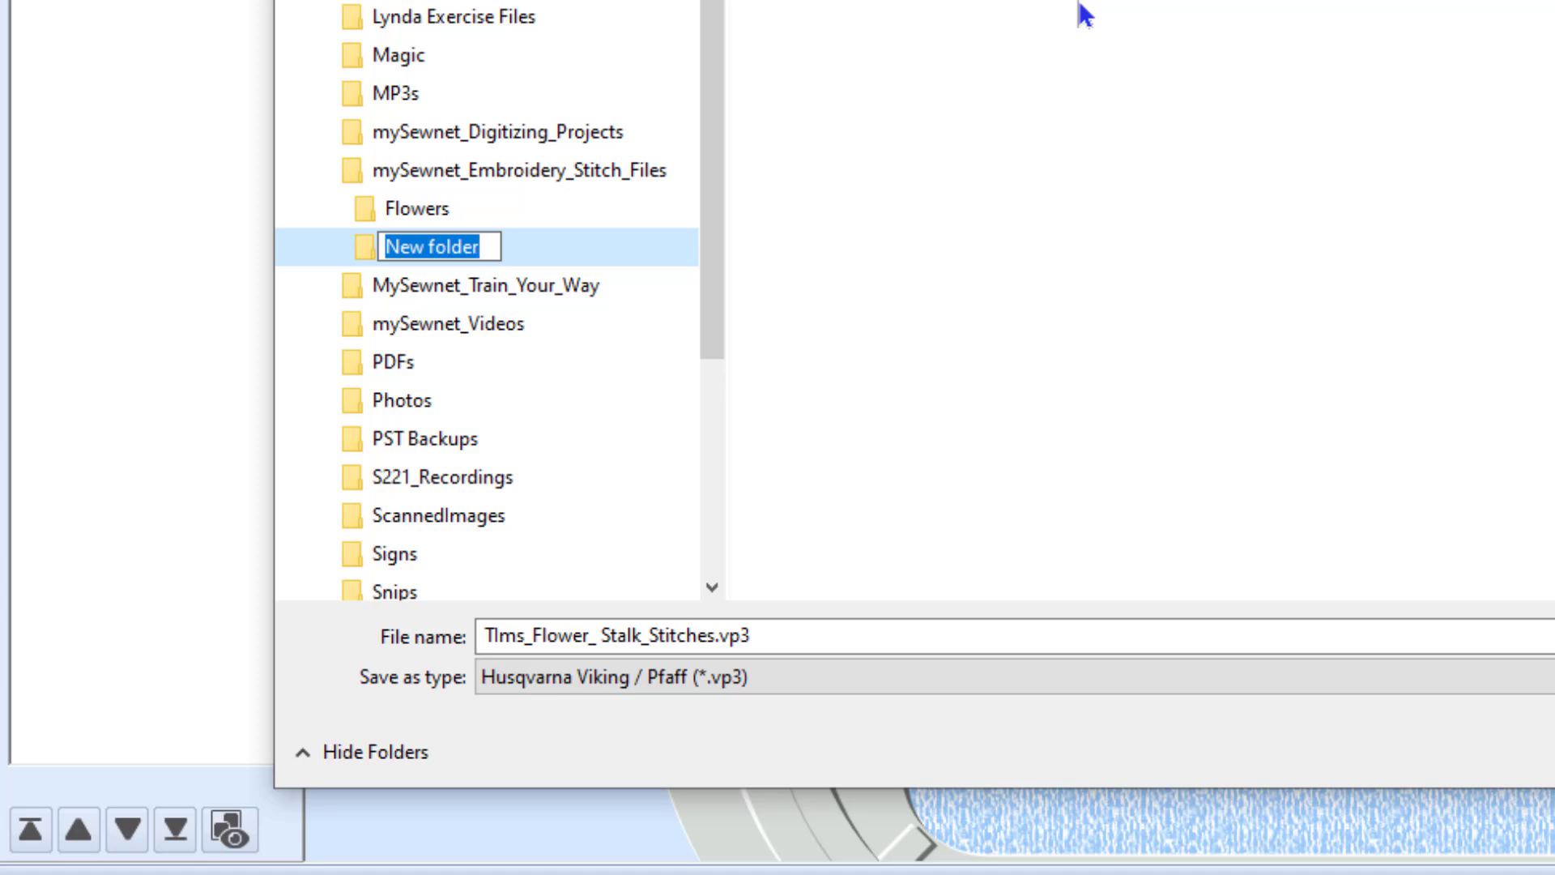
type("Cats")
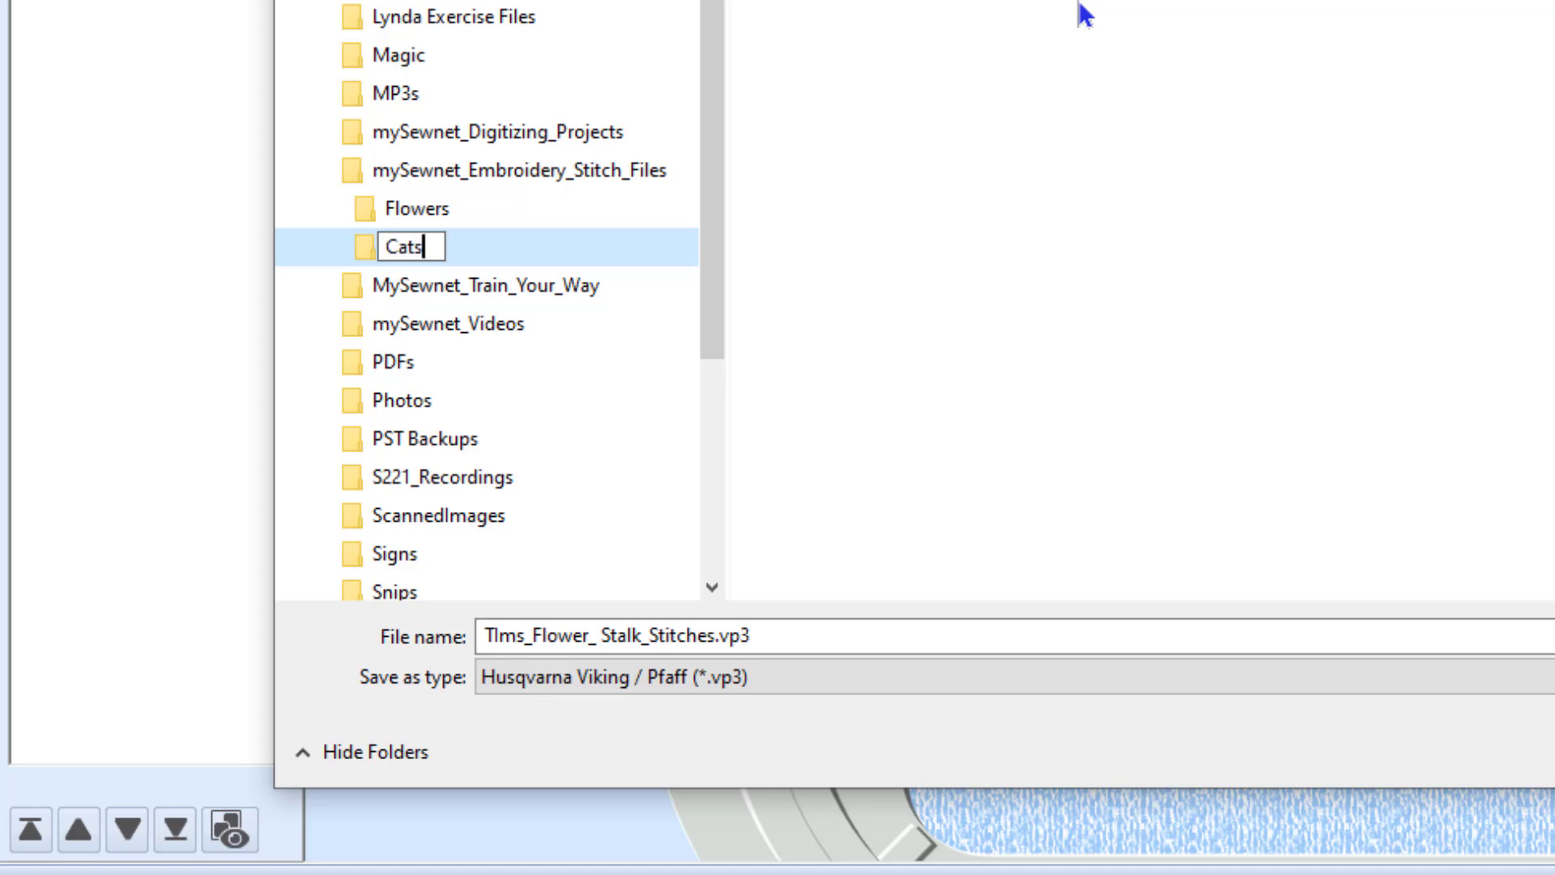
type("_And_Dogs")
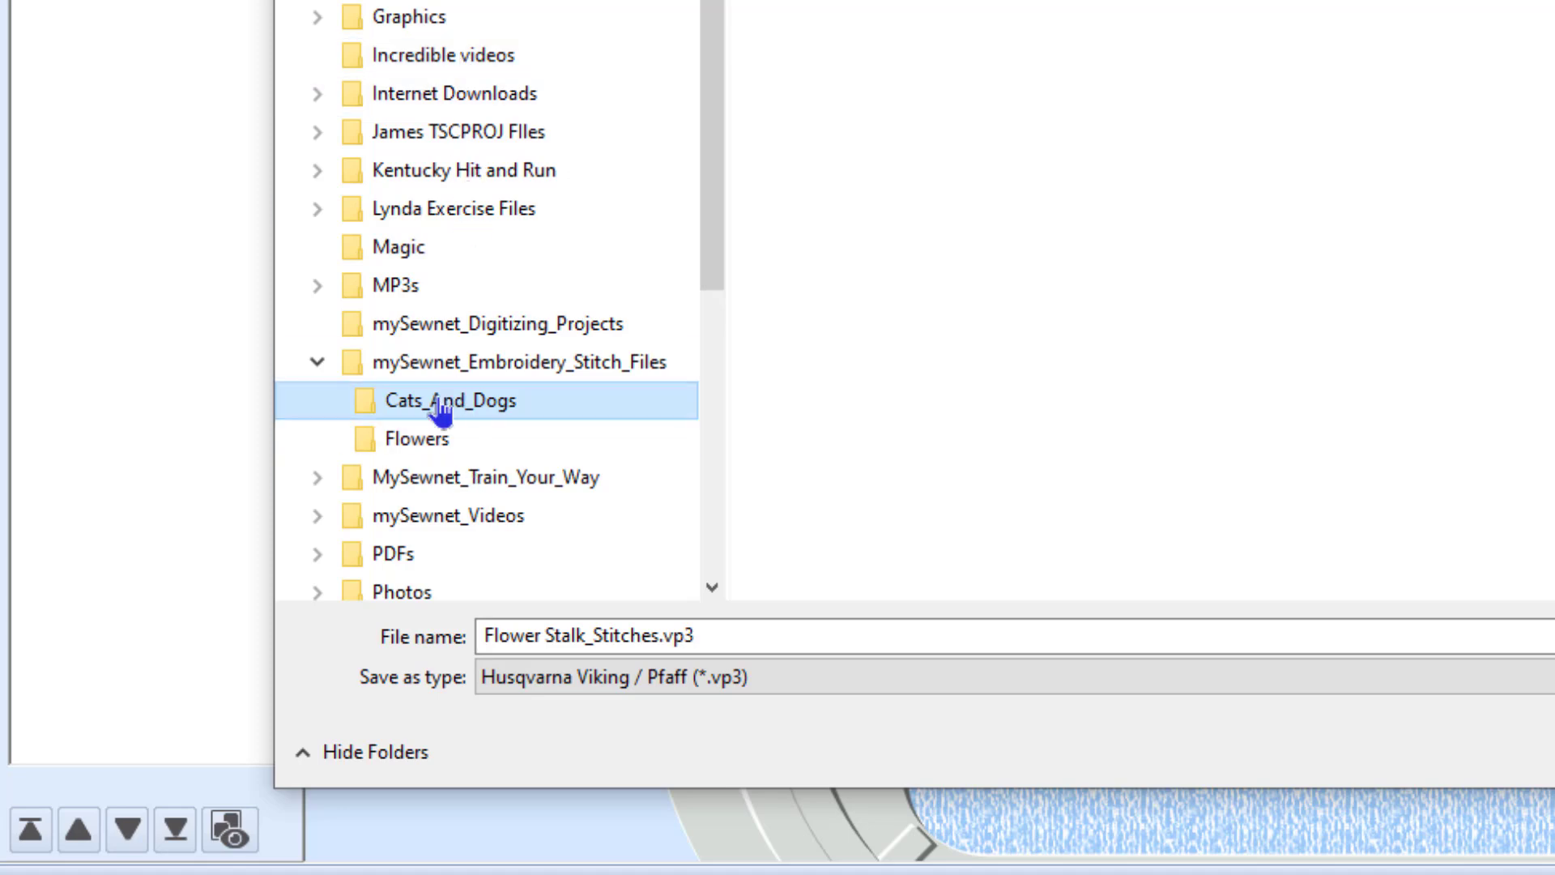
- Choose the Flowers folder and prefix the Flower Stalk_Stitches.vp3 file name with the creator's first name and an underscore
left_click(435, 450)
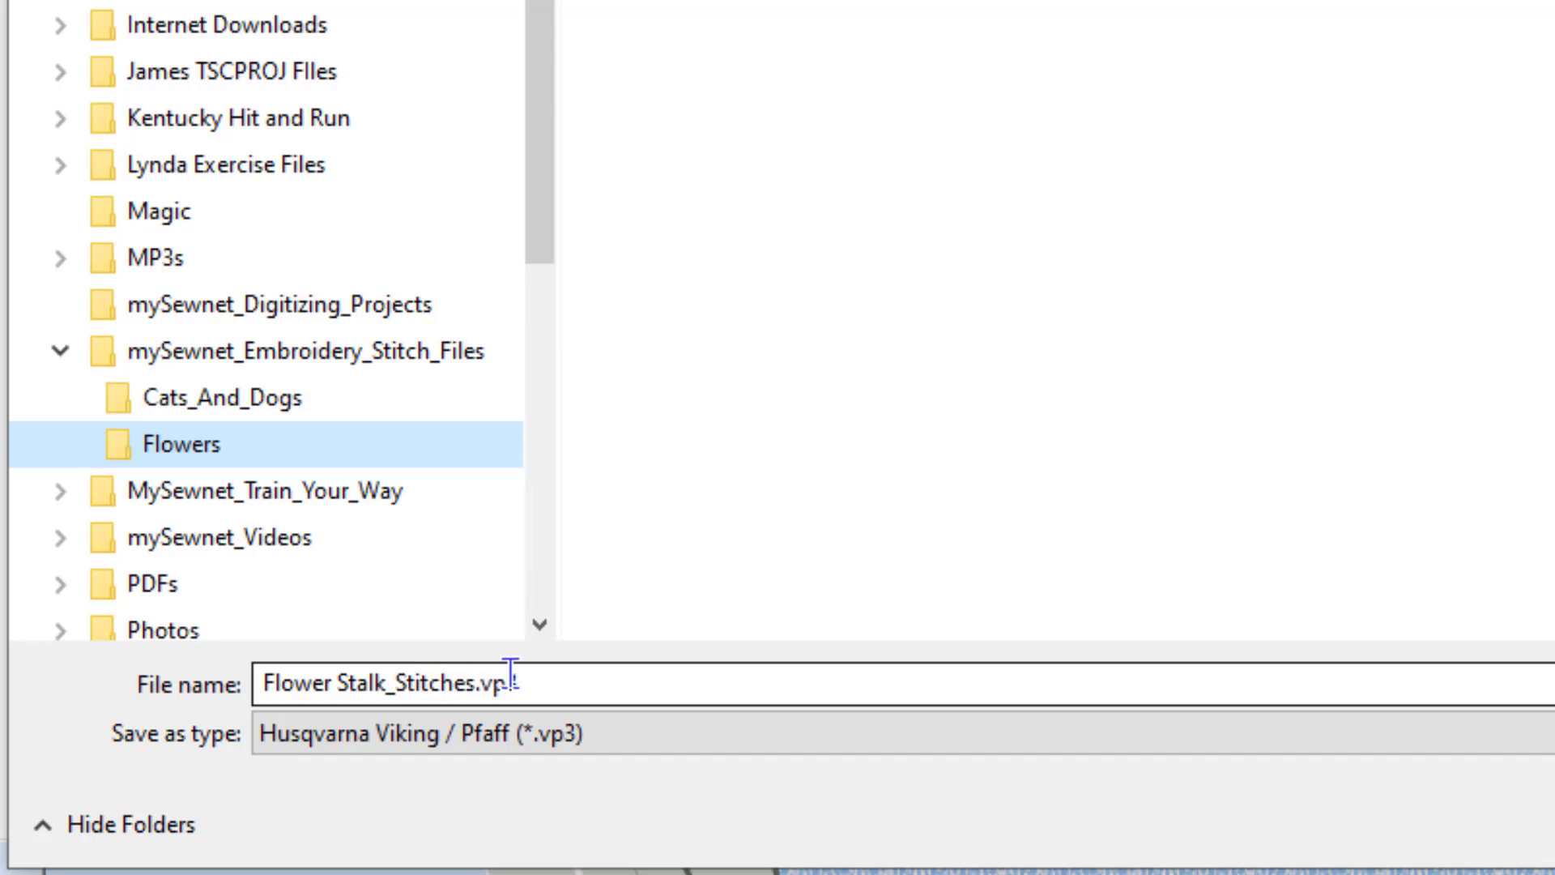
left_click(544, 673)
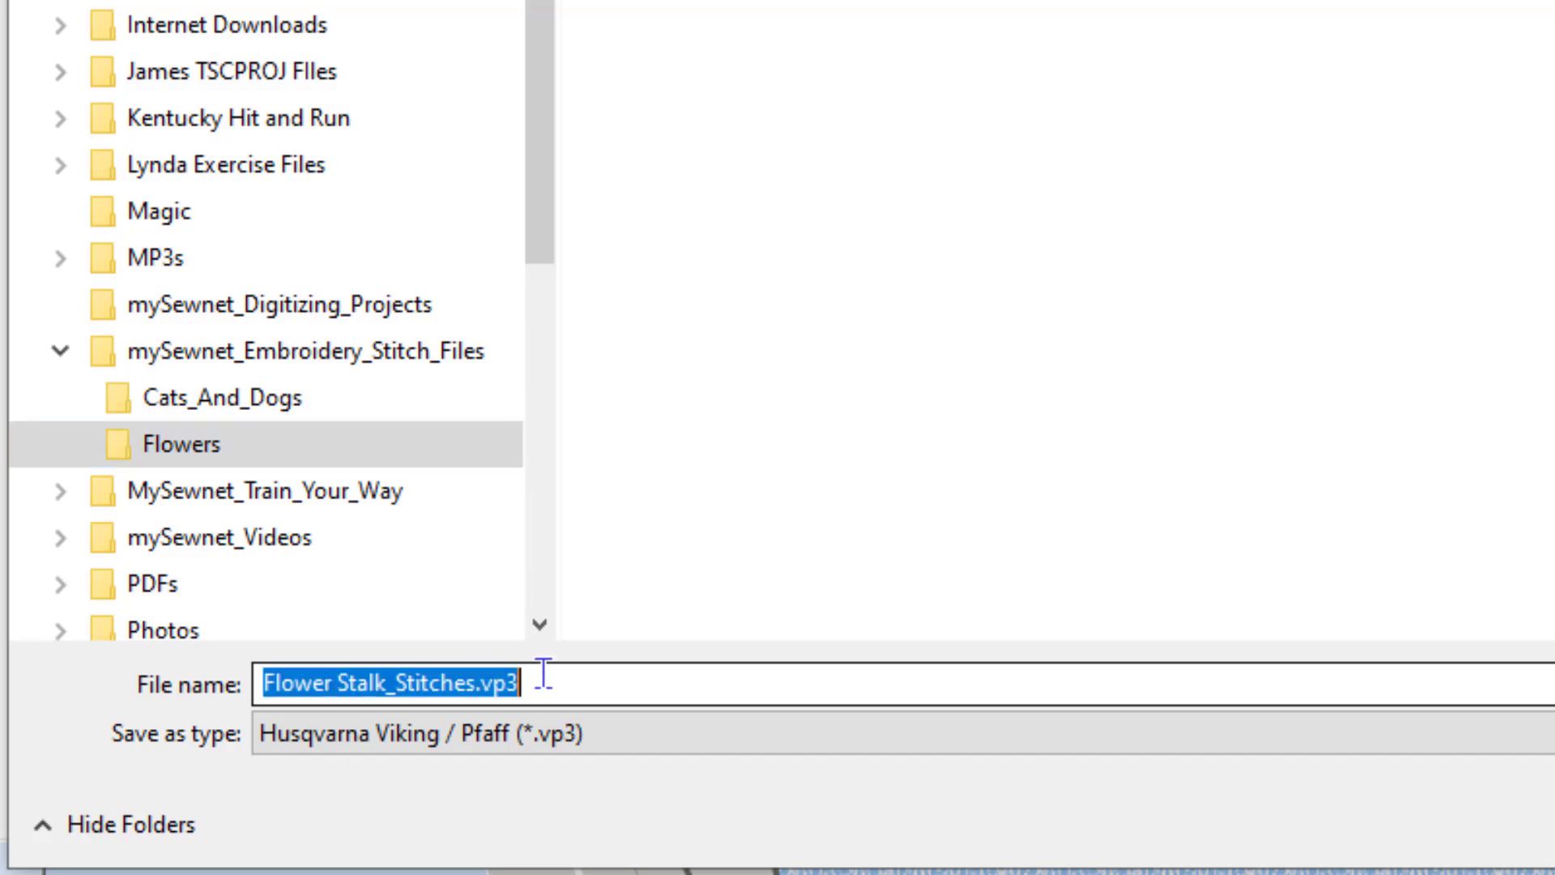
left_click(545, 673)
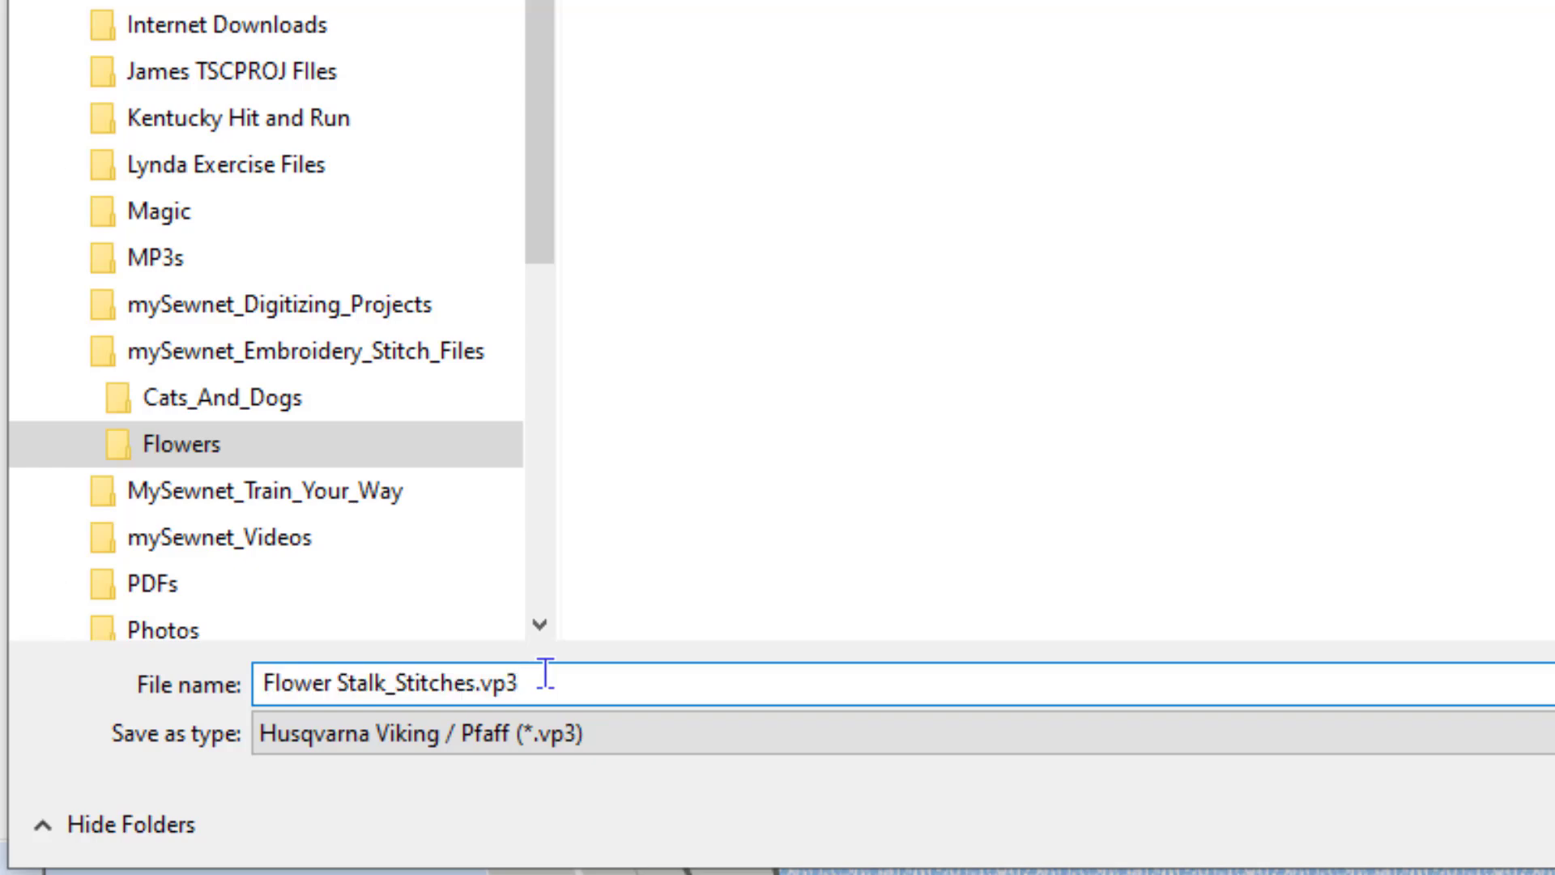
key("Left")
key("Left")
key("Left")
key("Left")
key("Left")
key("Left")
key("Left")
key("Left")
key("Left")
key("Left")
key("Left")
key("Left")
key("Left")
key("Left")
key("Left")
key("Left")
key("Left")
key("Left")
key("Left")
key("Left")
key("Left")
key("Left")
type("Tims")
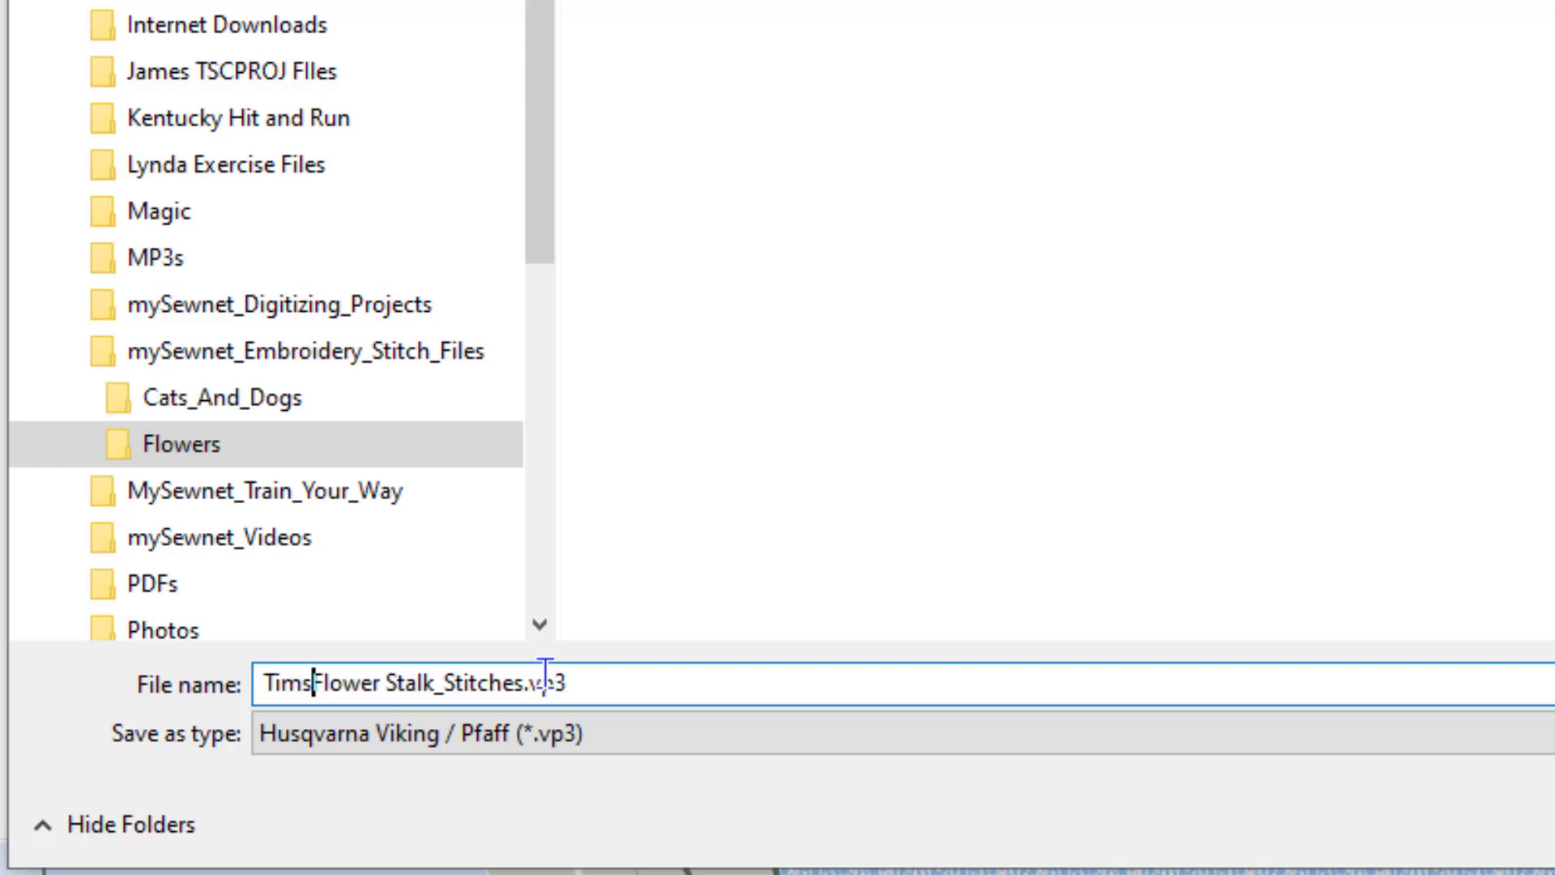
type("_")
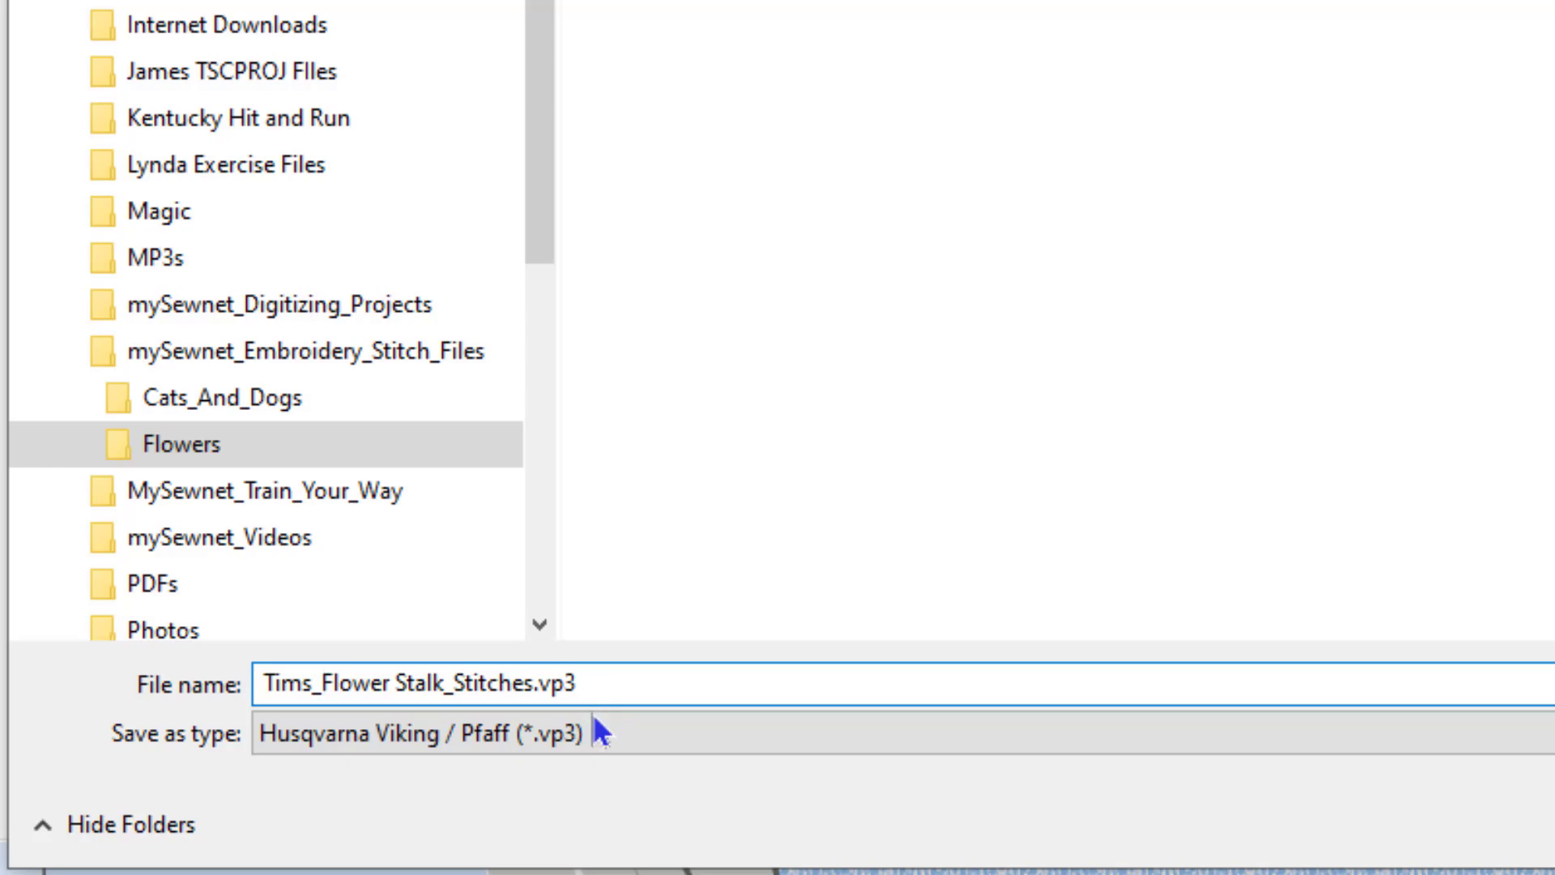
left_click(263, 681)
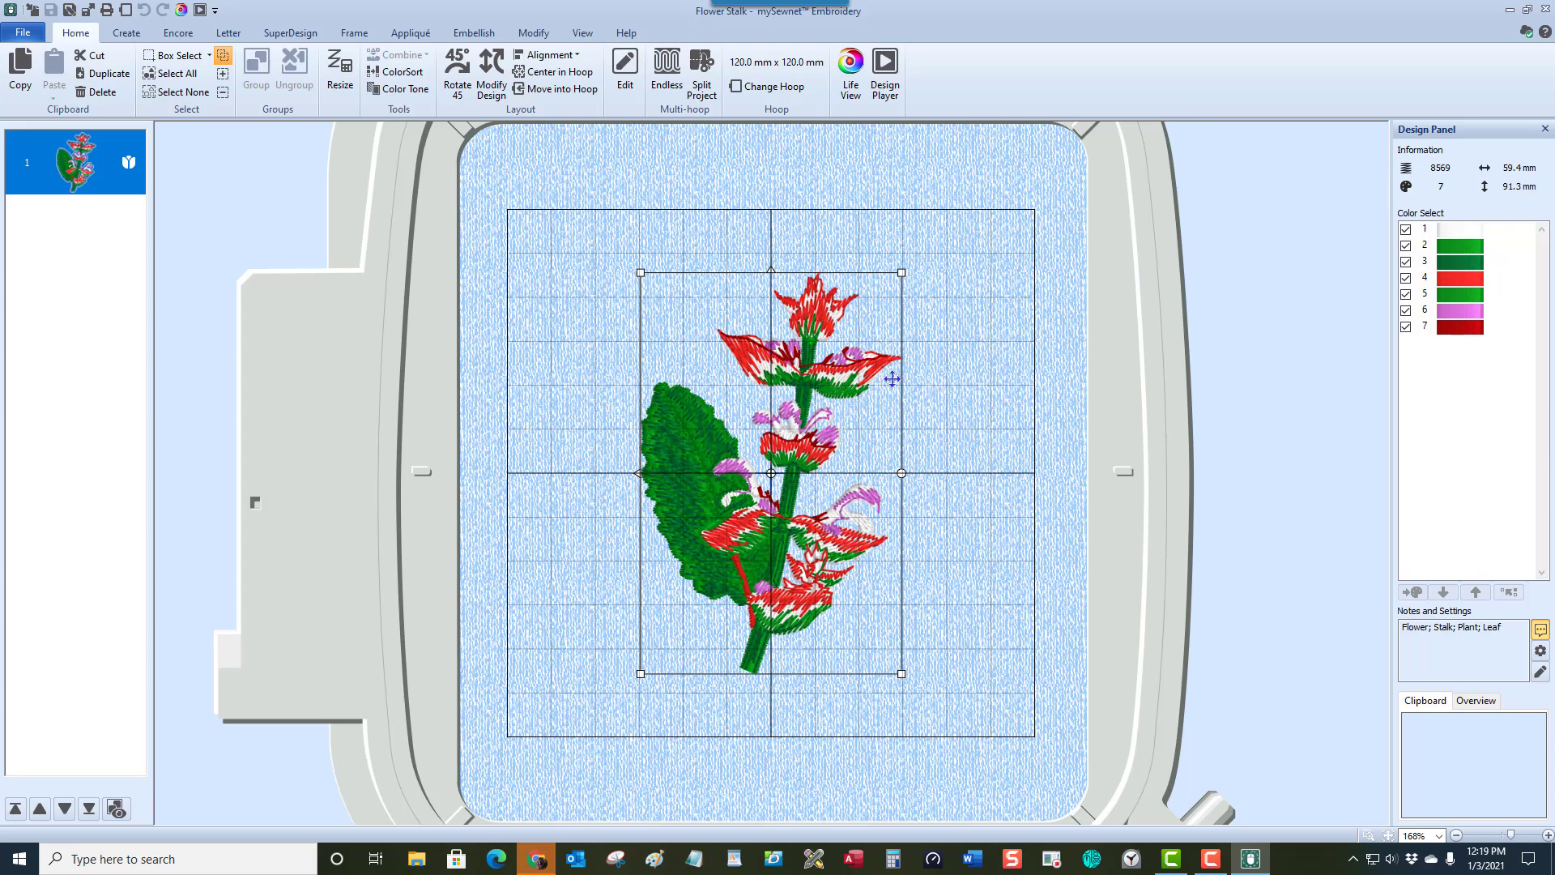
- Move the flower stalk into the lower-left area of the hoop and start inserting another embroidery into the project
left_click_drag(849, 382, 727, 436)
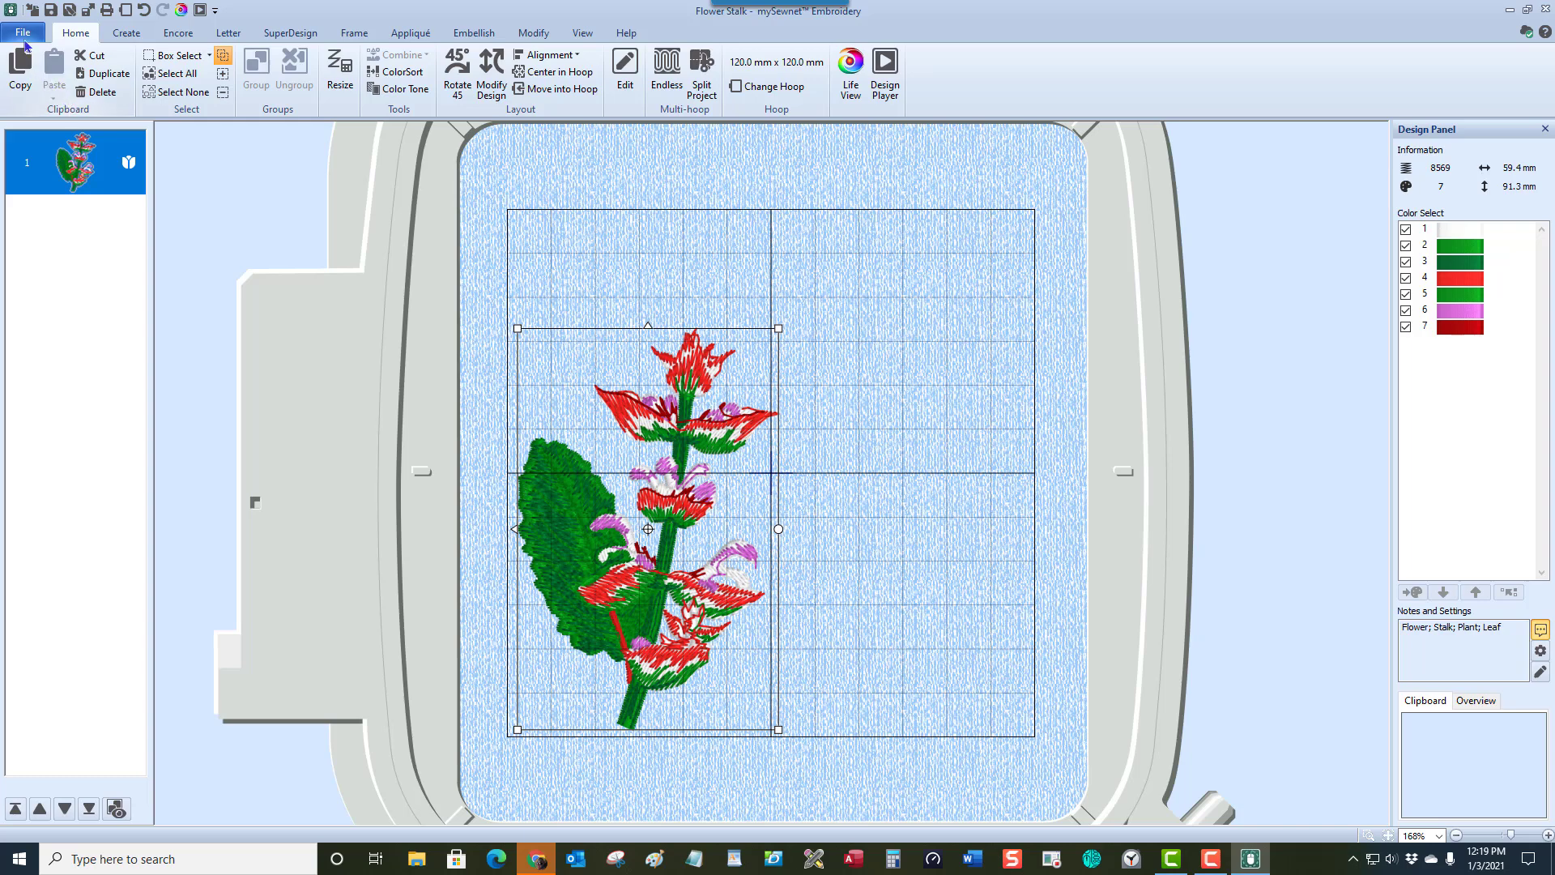
left_click(23, 34)
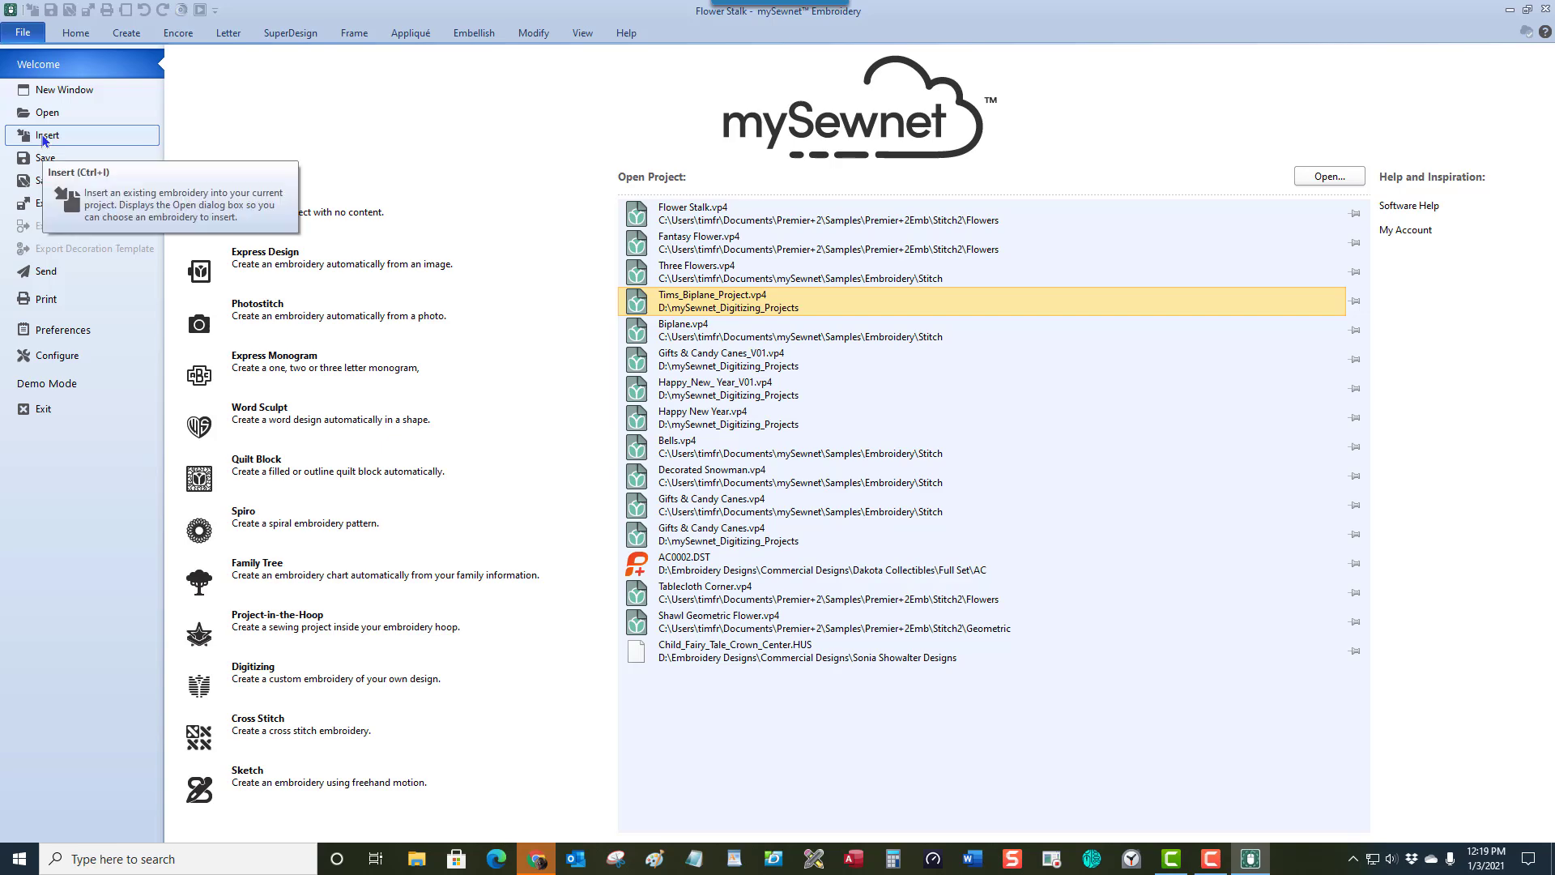
left_click(46, 135)
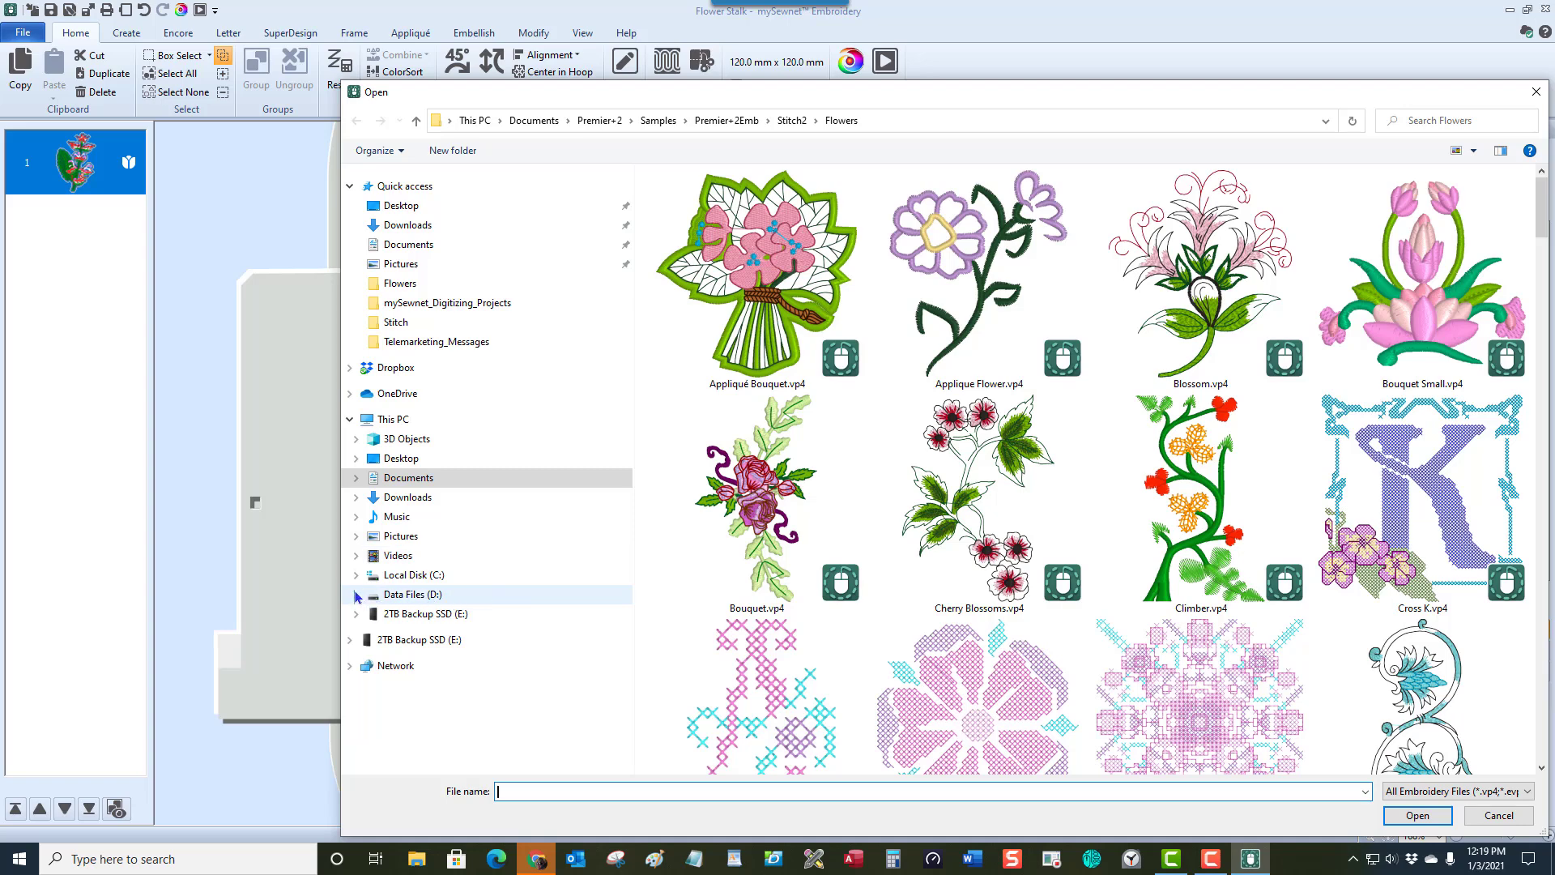
- Expand Documents, Premier+2, Samples, Premier+2Emb and Stitch2 in the folder tree to reach the design category folders
left_click(357, 478)
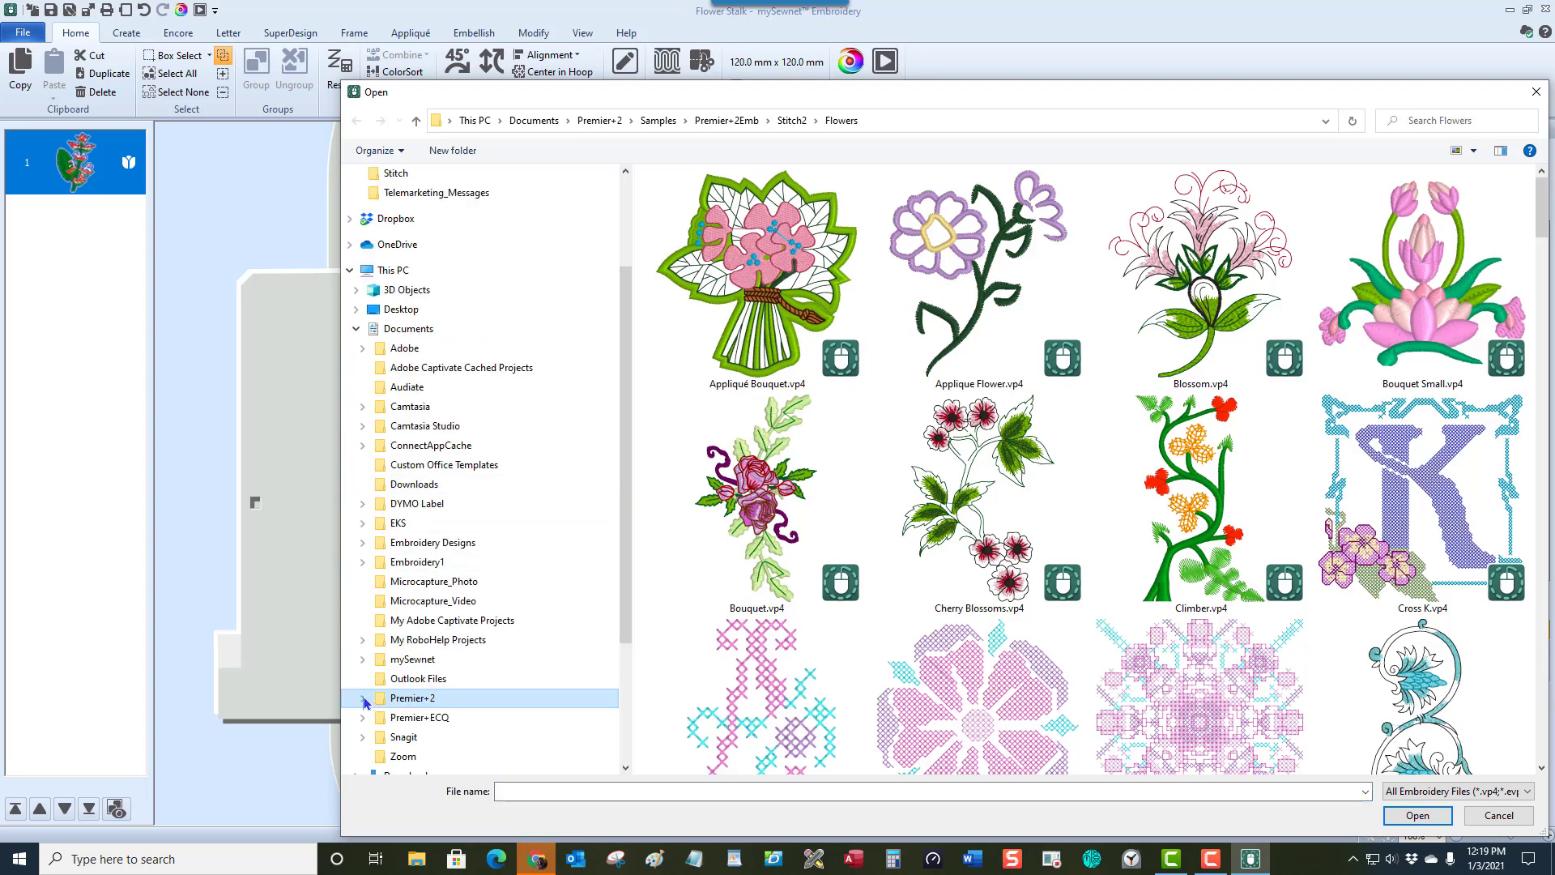
left_click(362, 698)
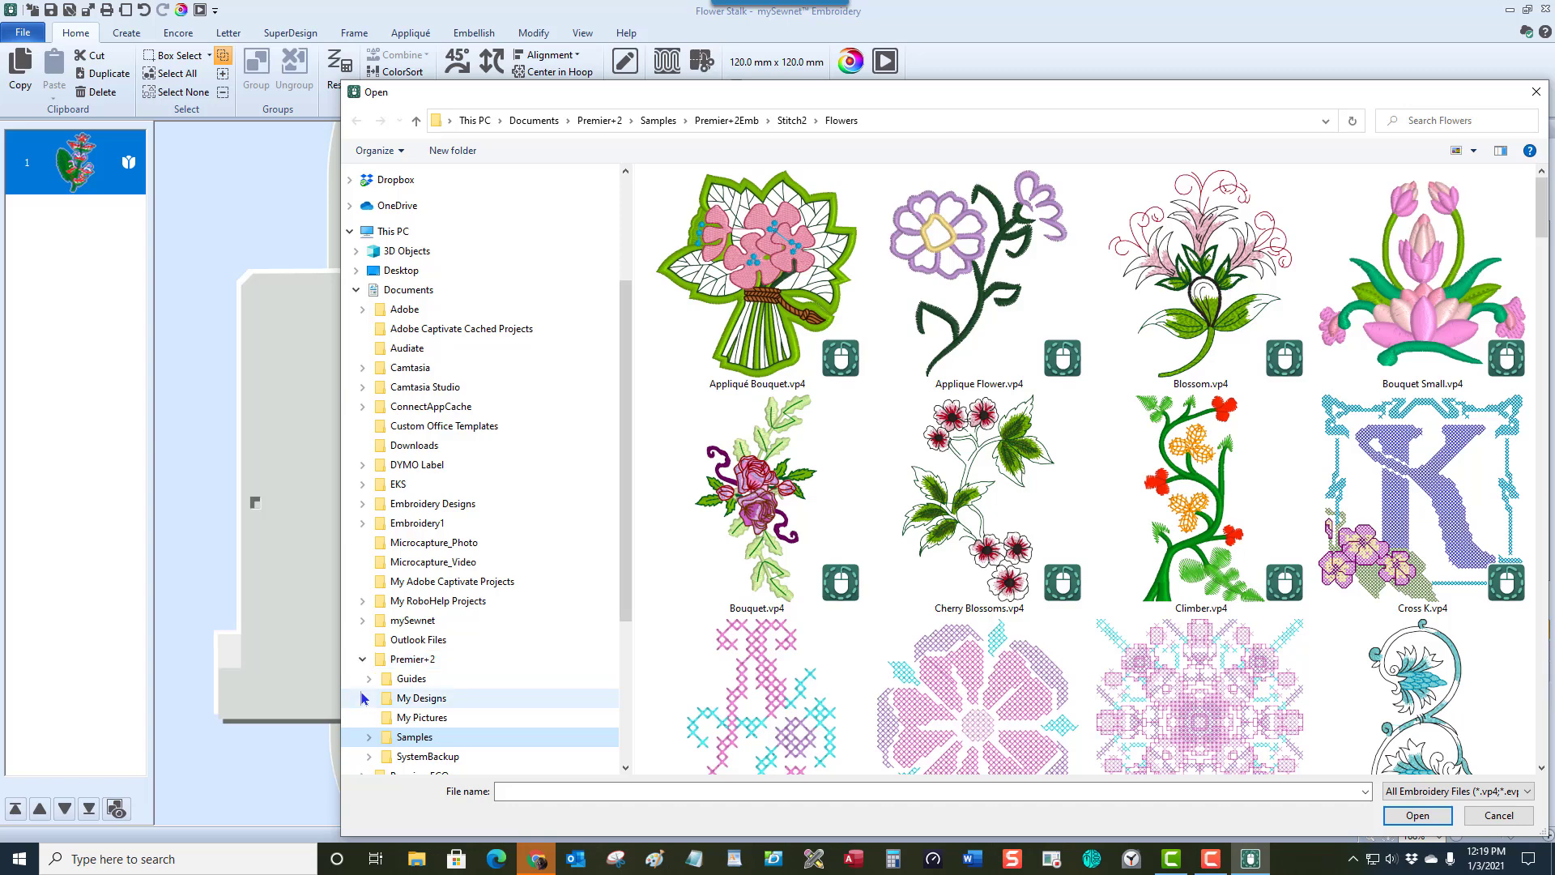
scroll(510, 645, "down", 2)
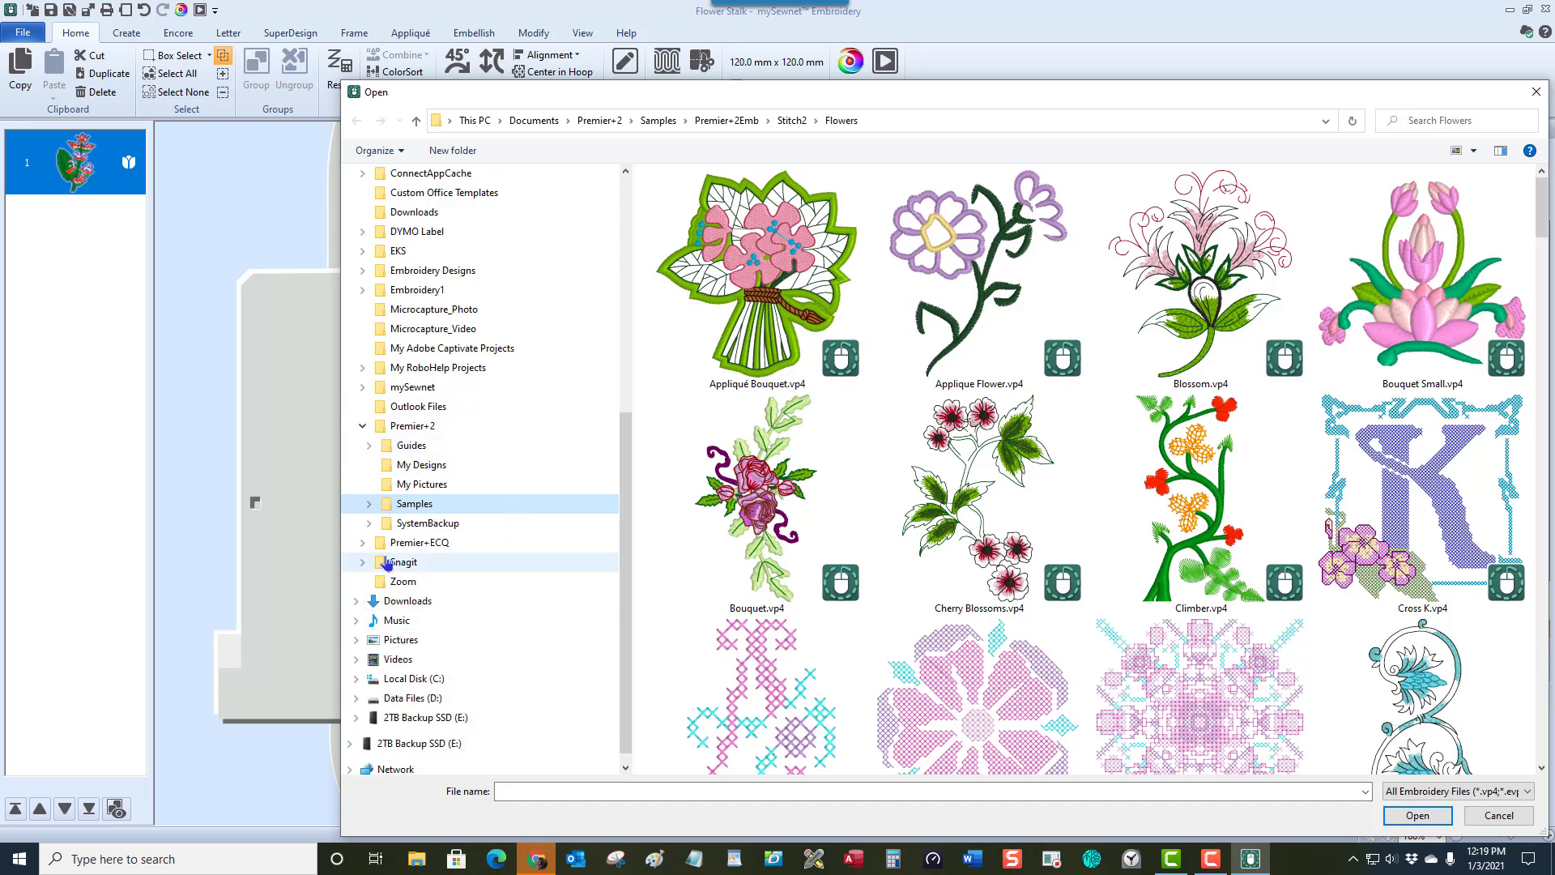
left_click(368, 504)
scroll(502, 454, "down", 2)
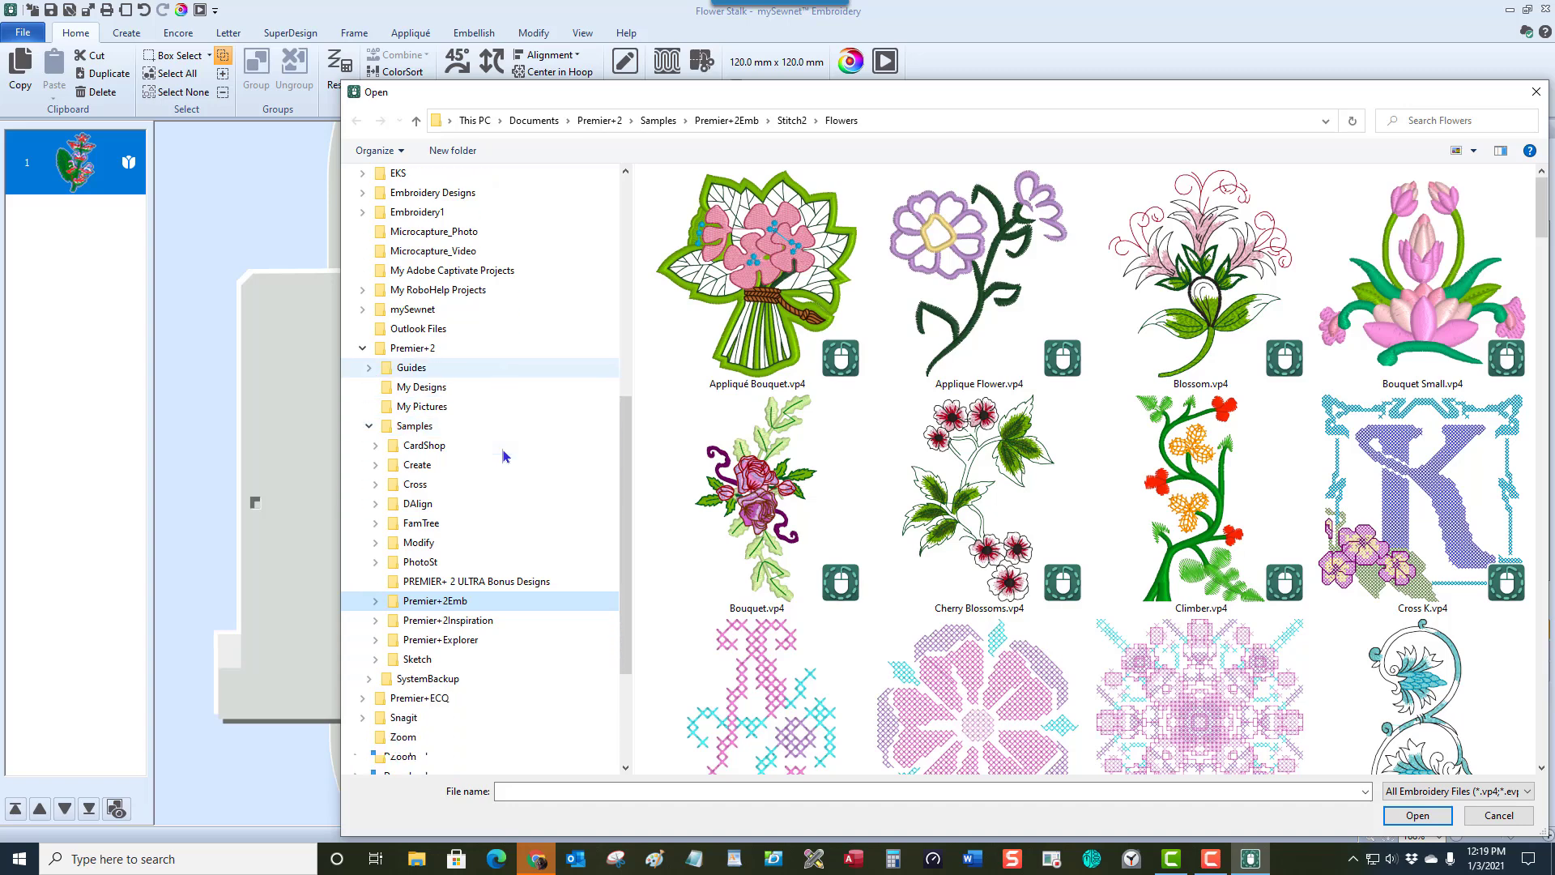
scroll(502, 456, "down", 1)
left_click(375, 564)
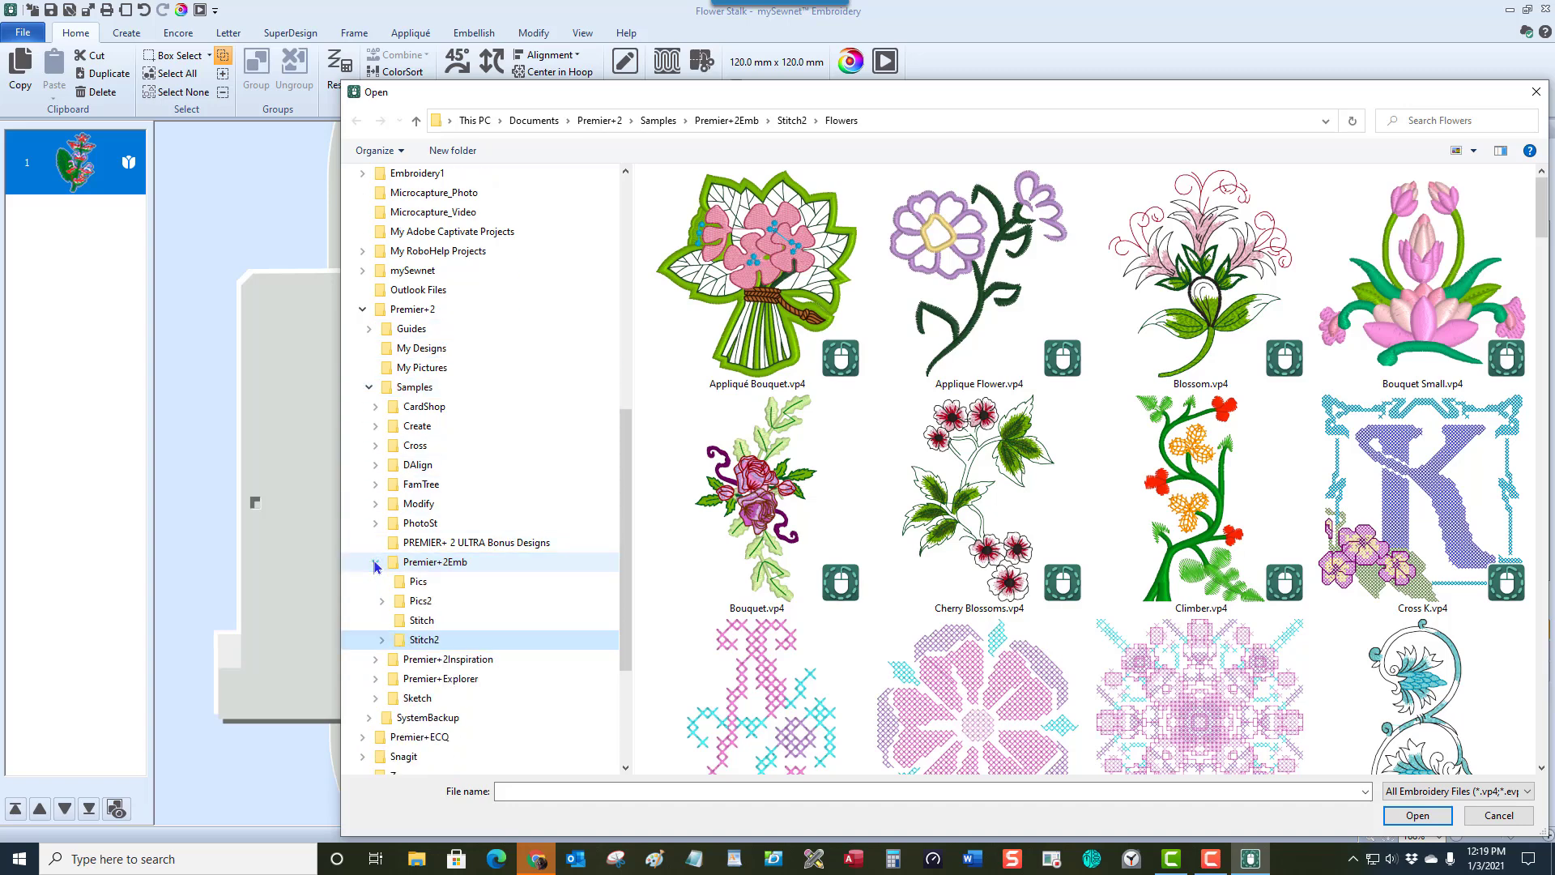
left_click(384, 642)
scroll(533, 483, "down", 2)
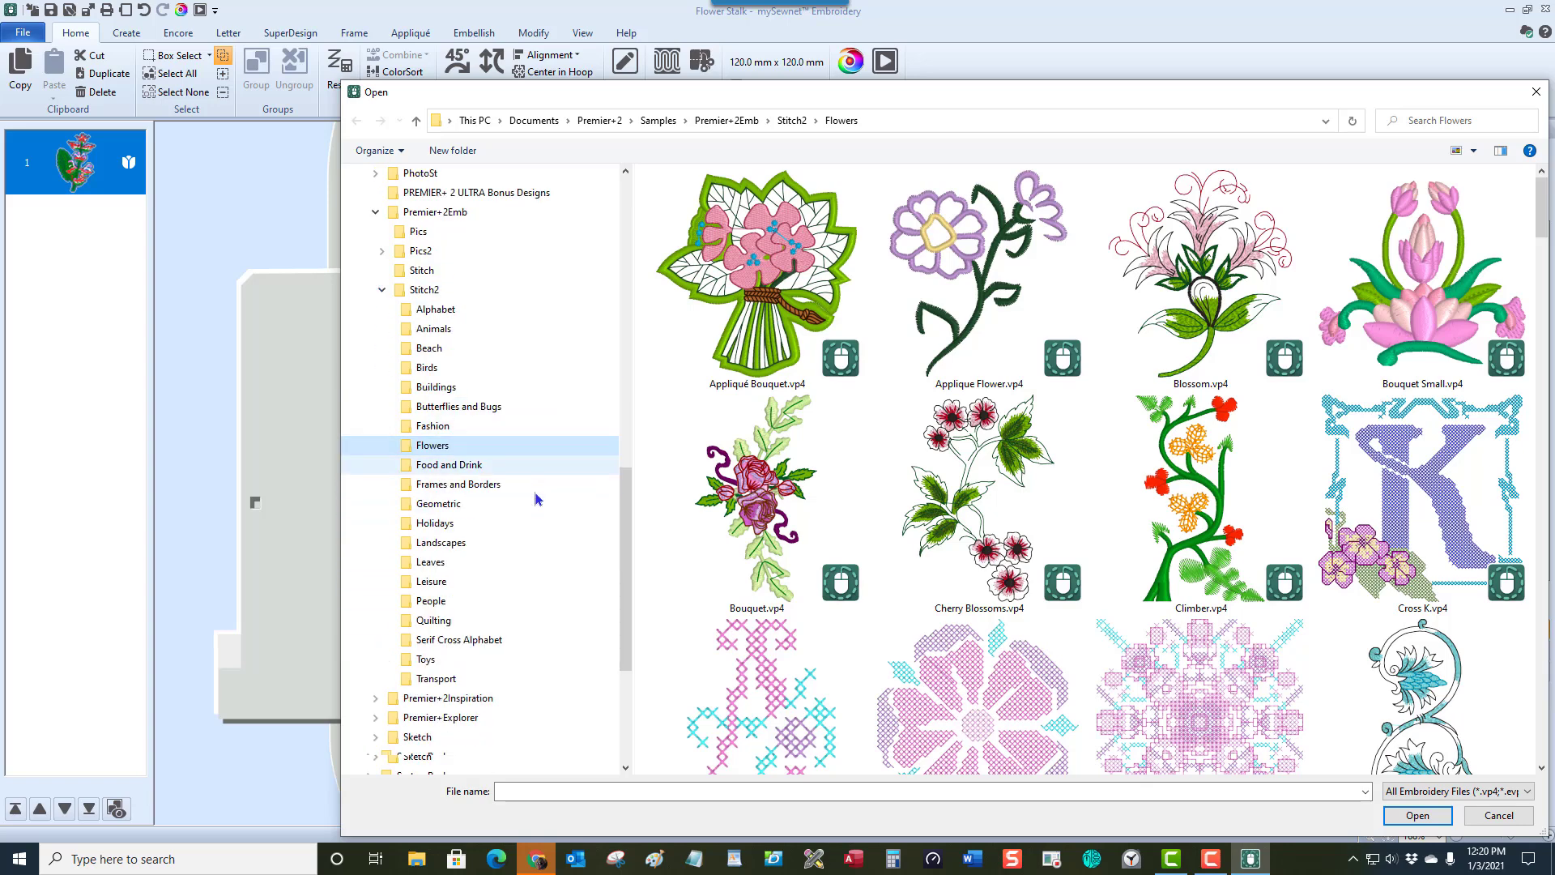
scroll(535, 502, "down", 1)
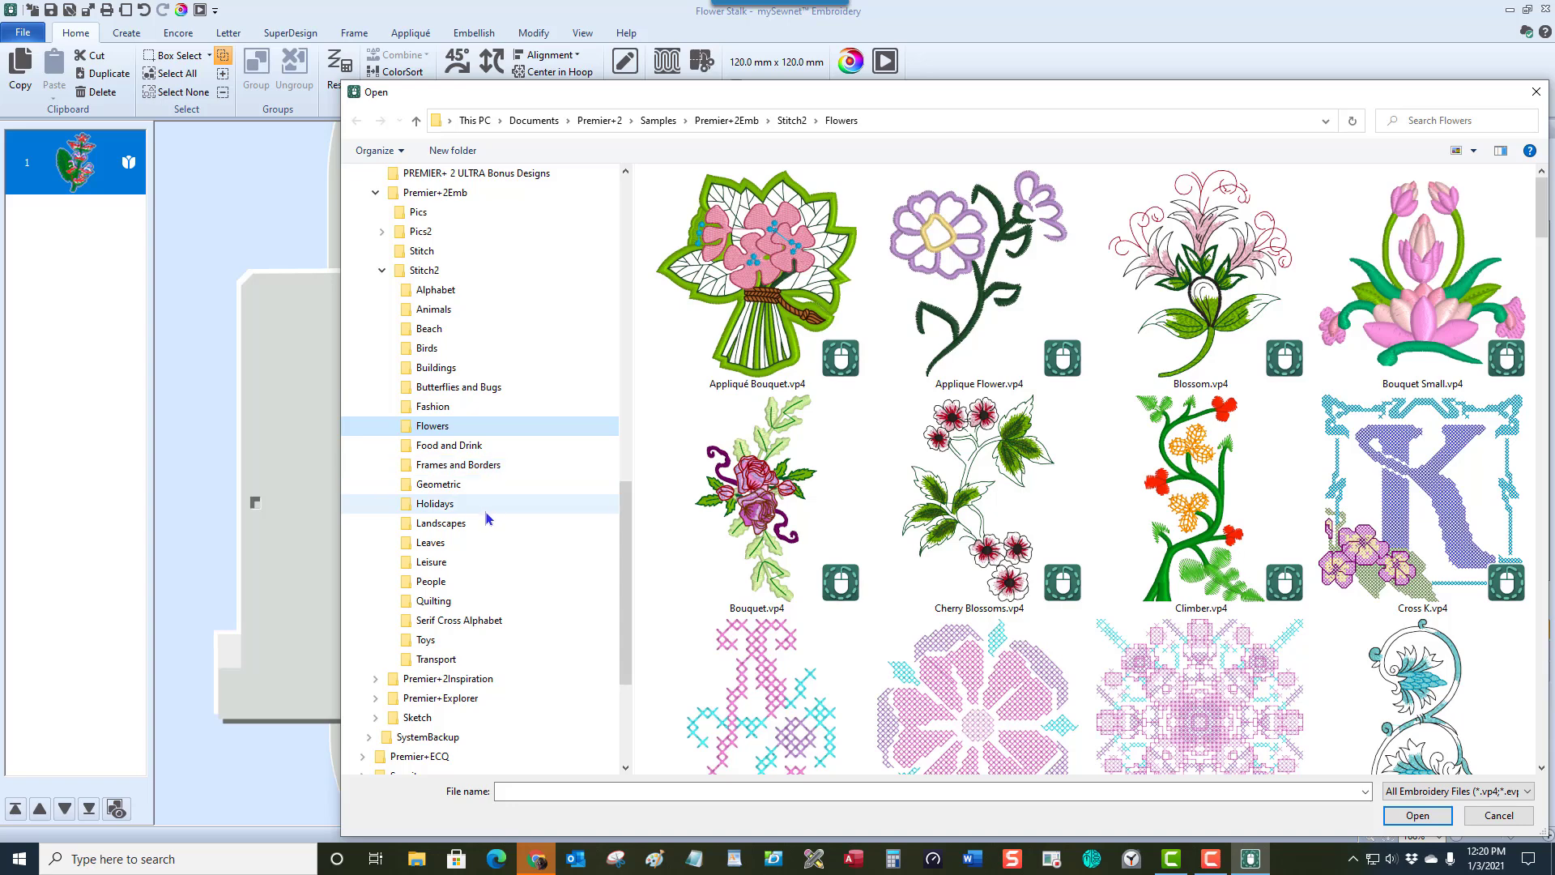
- Insert Cherub with Harp.vp4 from the People folder and move it to the upper right of the hoop, clear of the flower
left_click(431, 582)
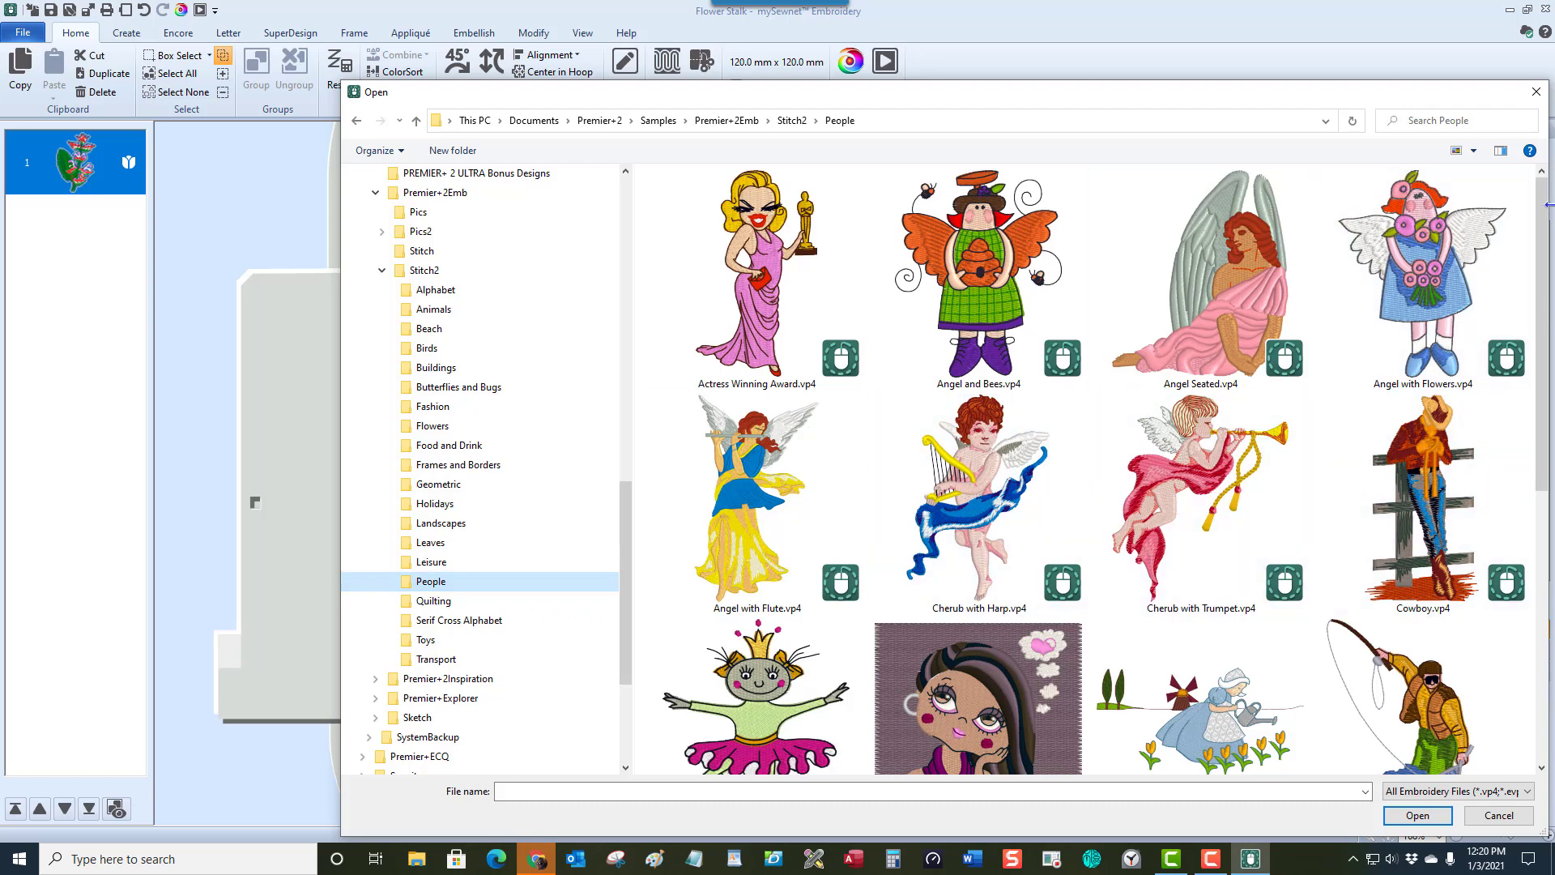
mouse_move(1545, 231)
left_mouse_down()
mouse_move(1440, 540)
mouse_move(1432, 360)
mouse_move(1456, 182)
left_mouse_up()
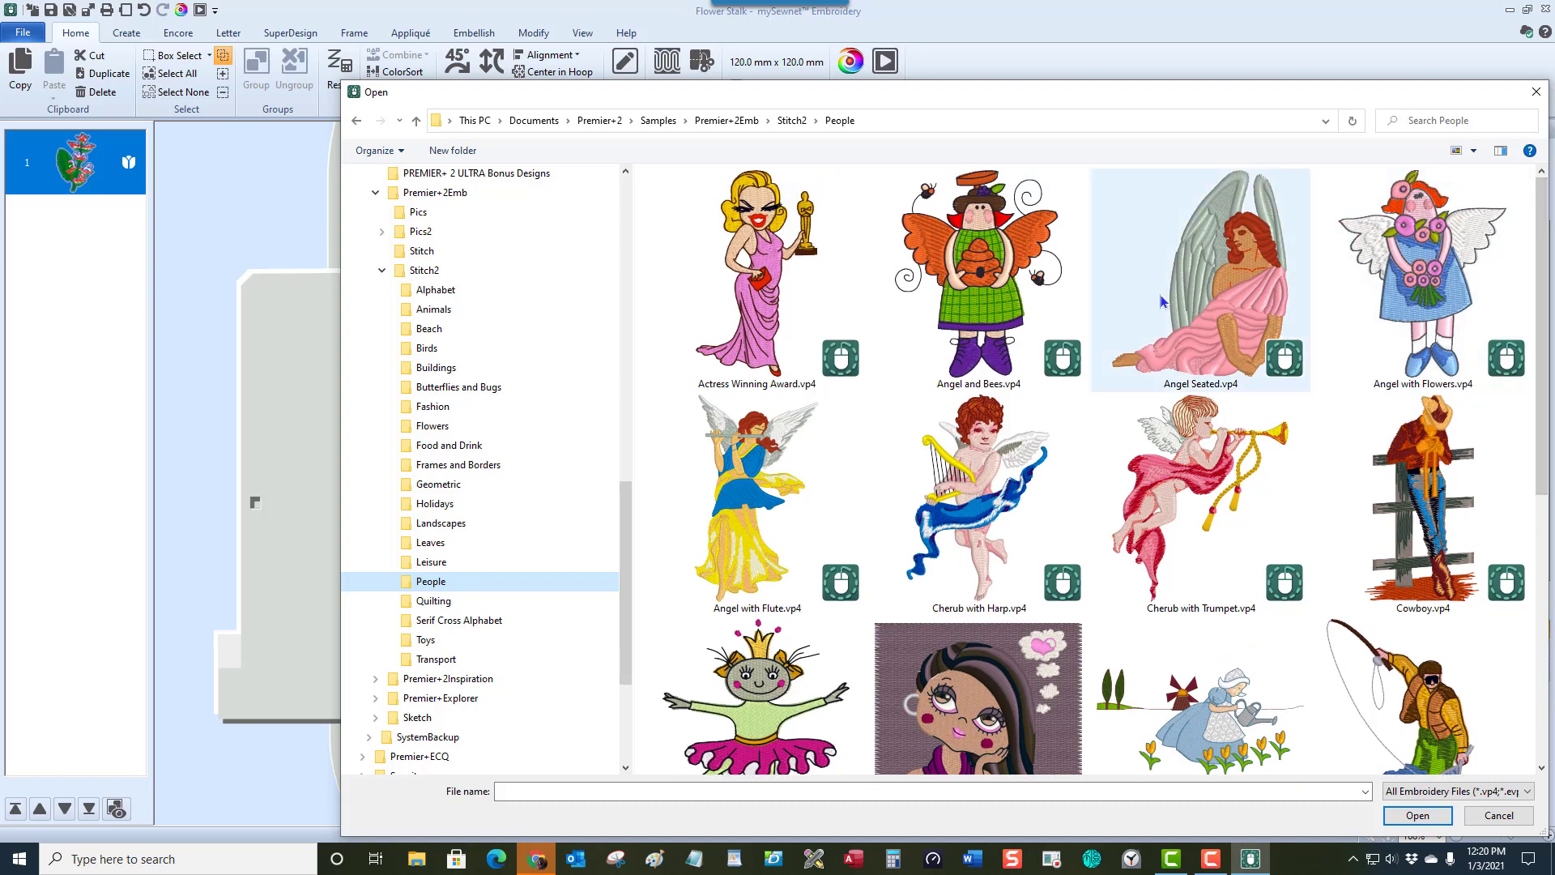
double_click(965, 496)
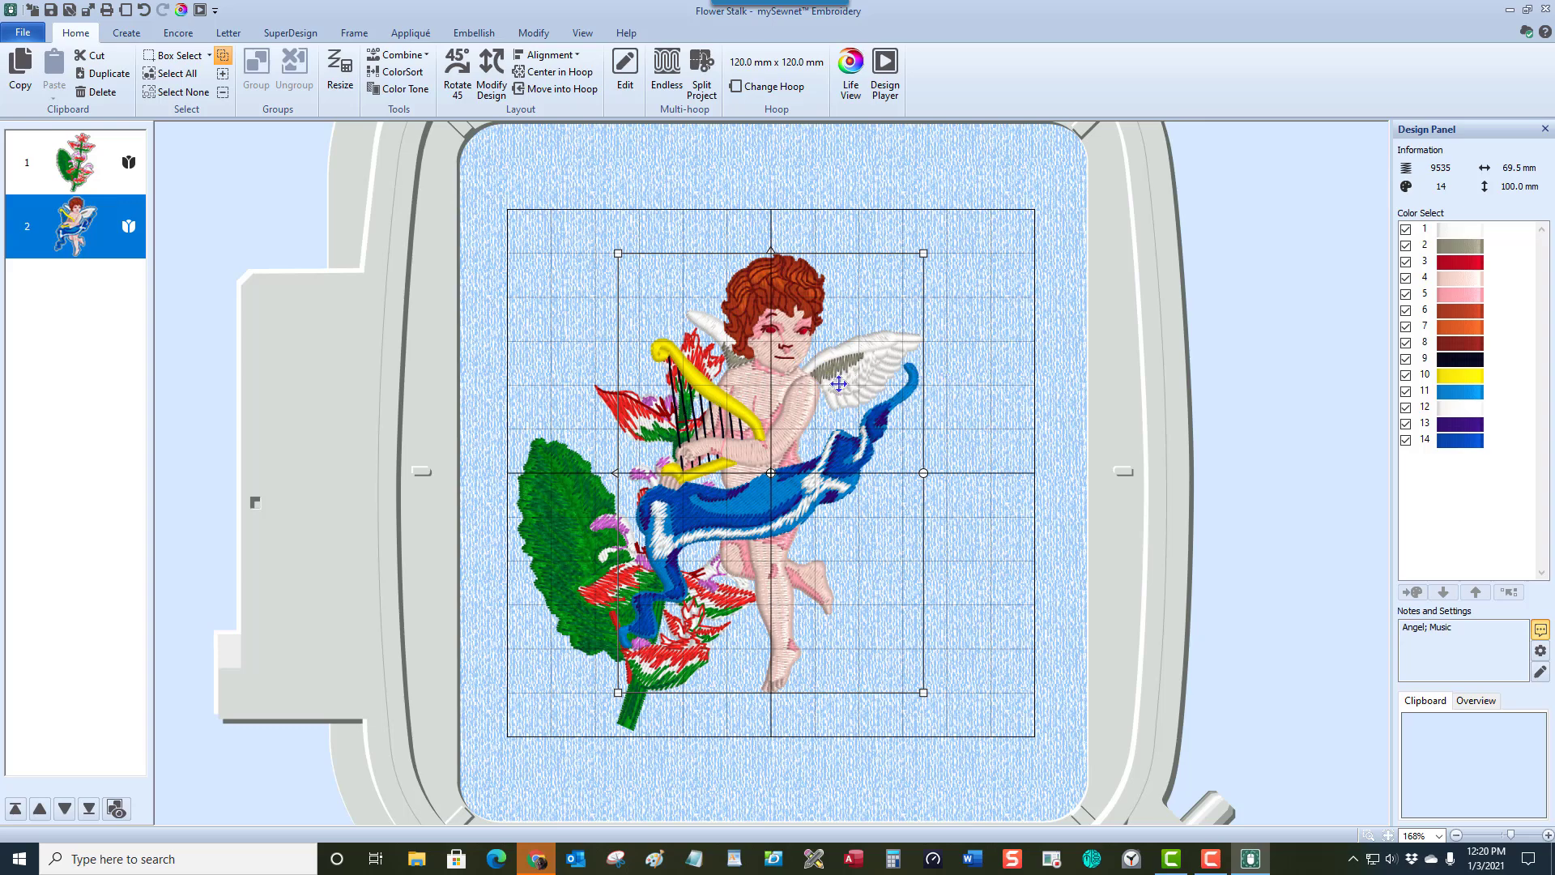
left_click_drag(839, 384, 940, 346)
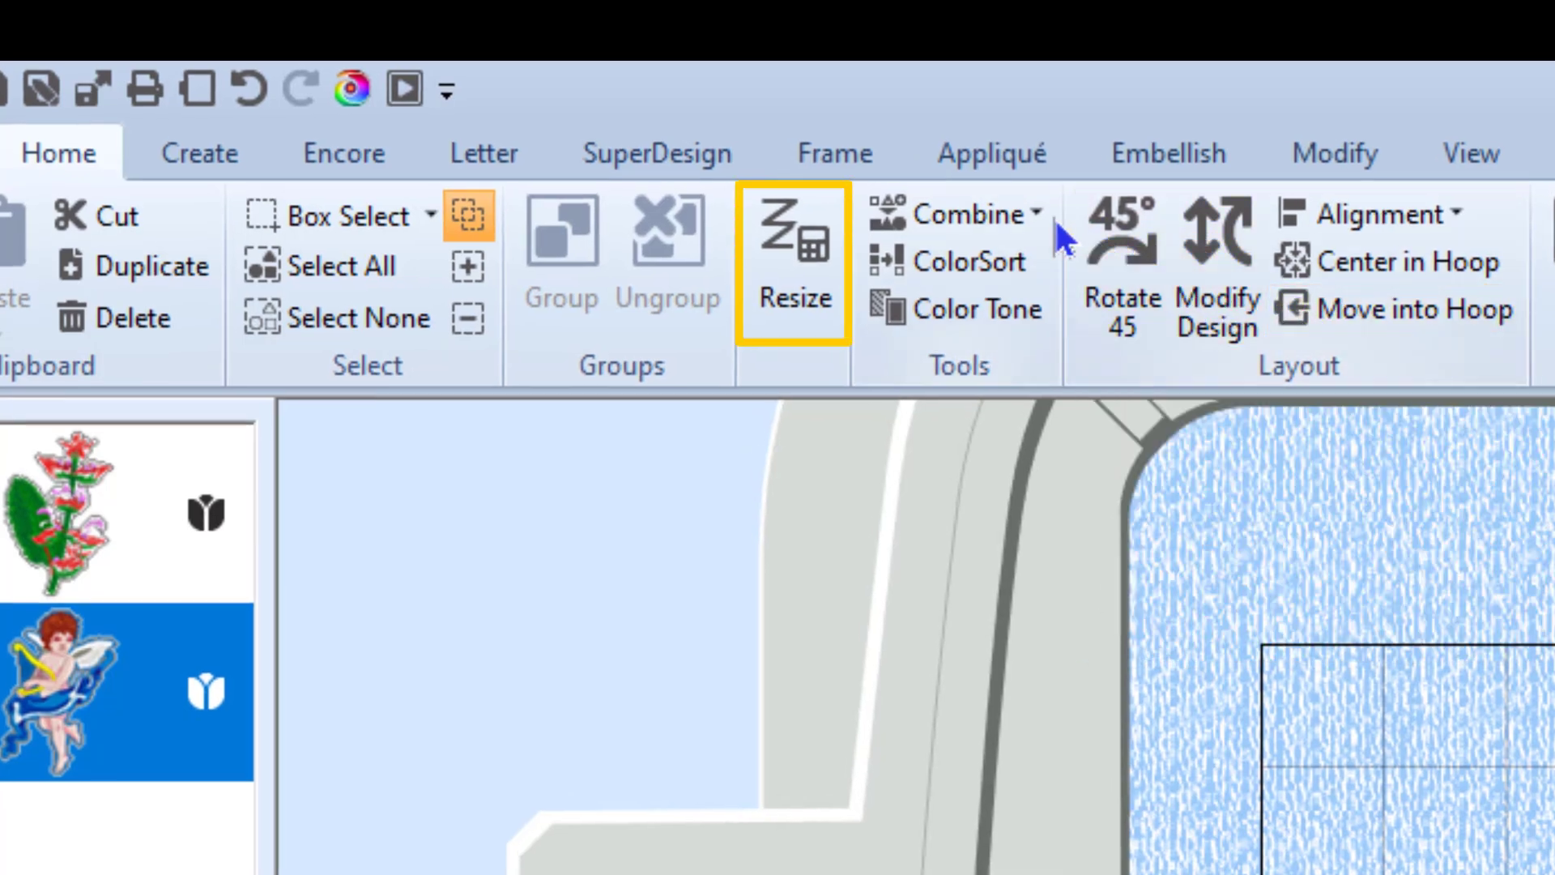
- Turn on Resize for the cherub, shrink it to about 51.2 × 73.1 mm and place it in the hoop's upper-right corner
left_click(825, 276)
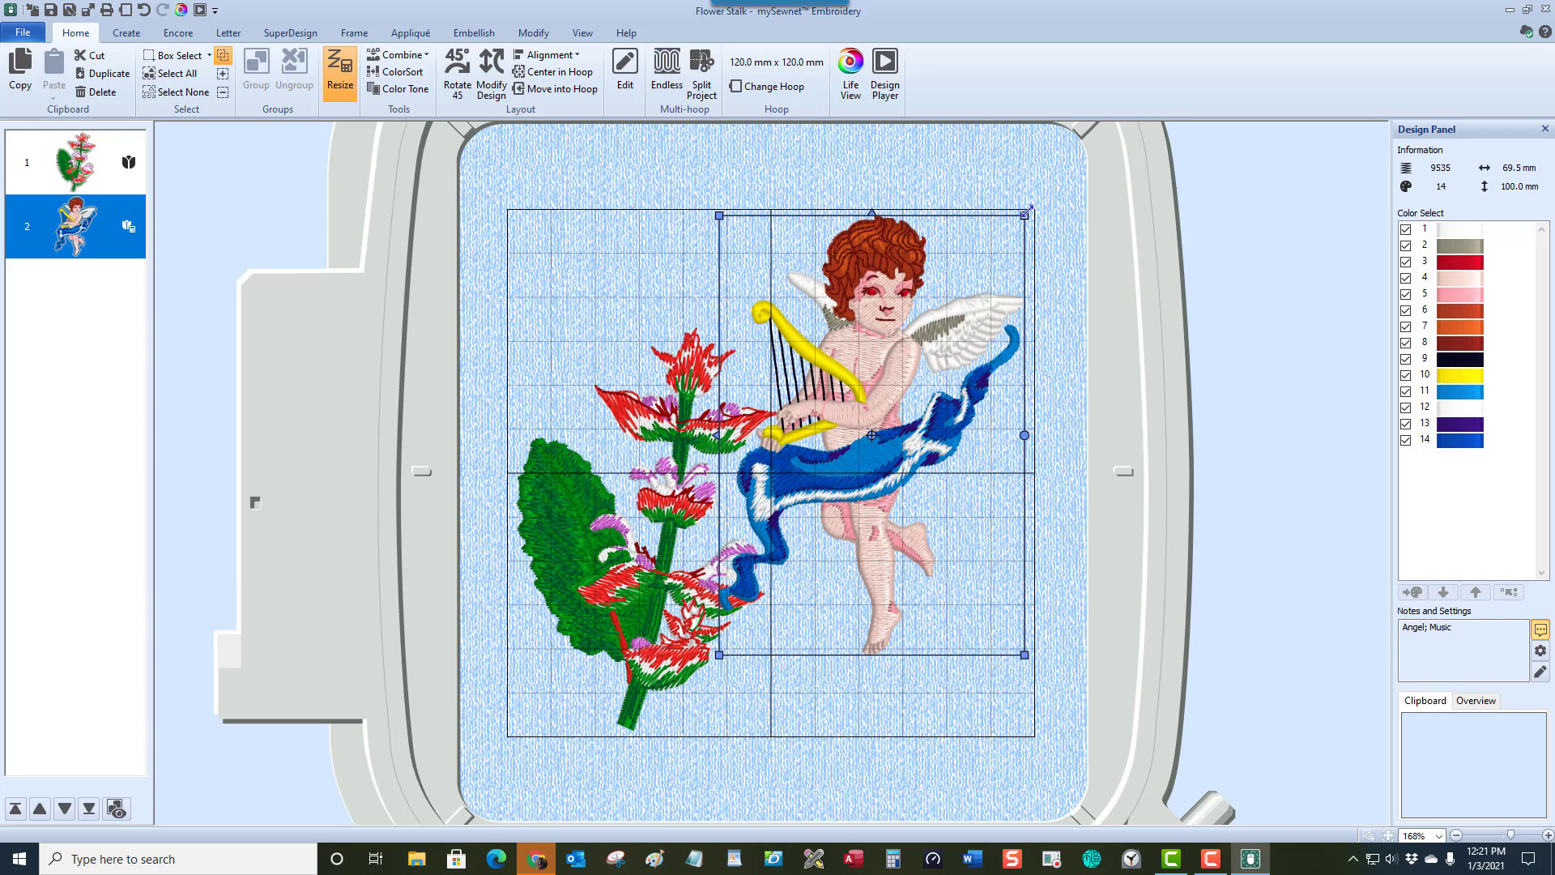
left_click_drag(1027, 212, 988, 270)
left_click_drag(911, 374, 945, 319)
- Scale the flower stalk to about 52.6 × 76.9 mm and shift it down and left within the hoop
left_click(677, 545)
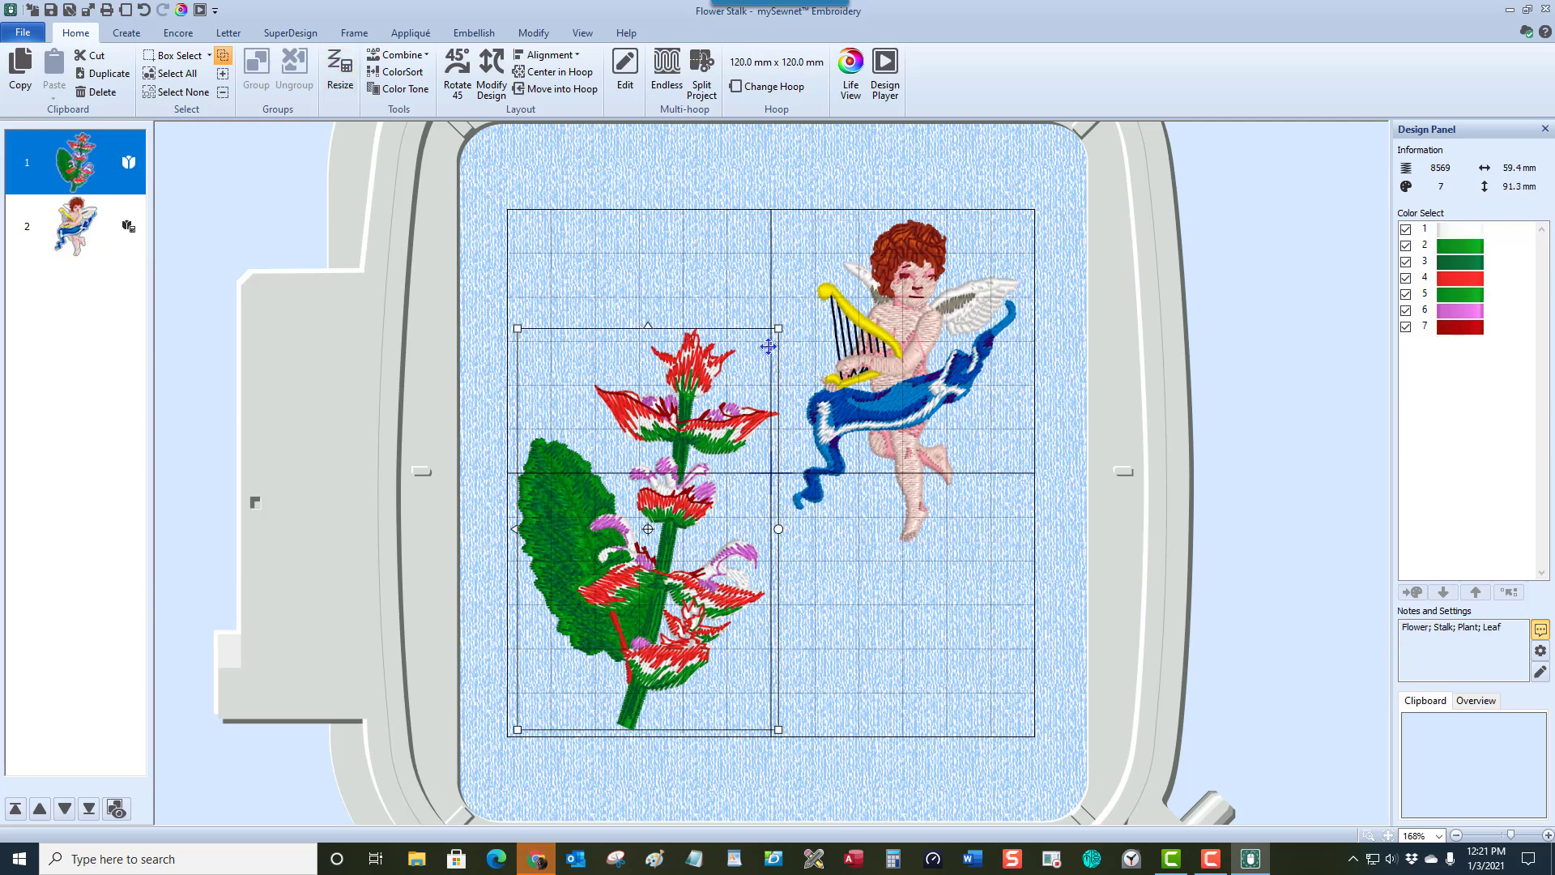
left_click_drag(780, 329, 762, 363)
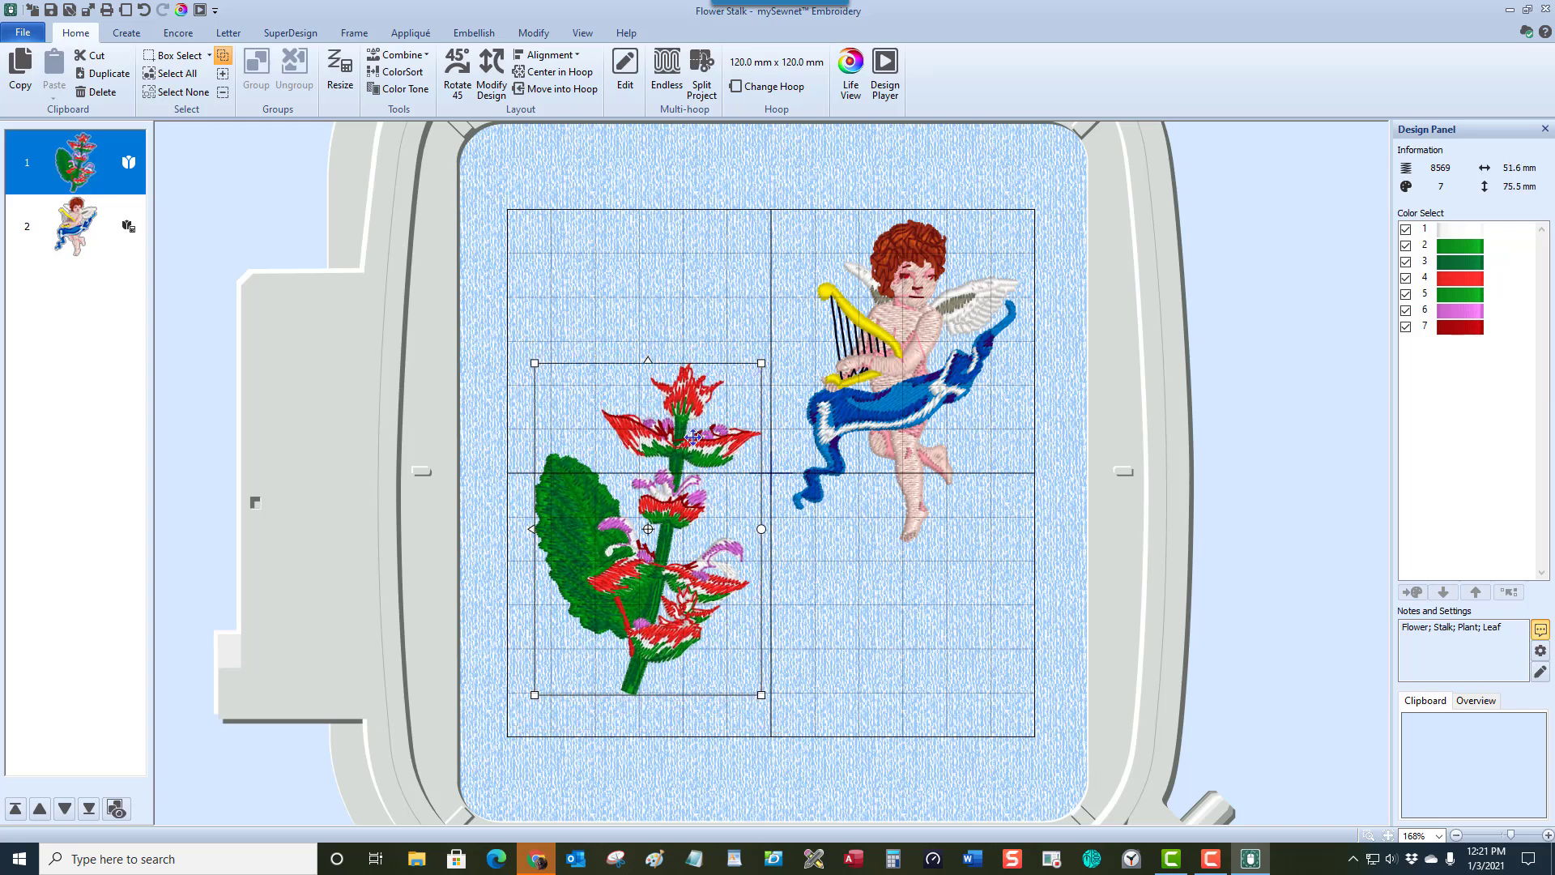
left_click_drag(705, 431, 689, 449)
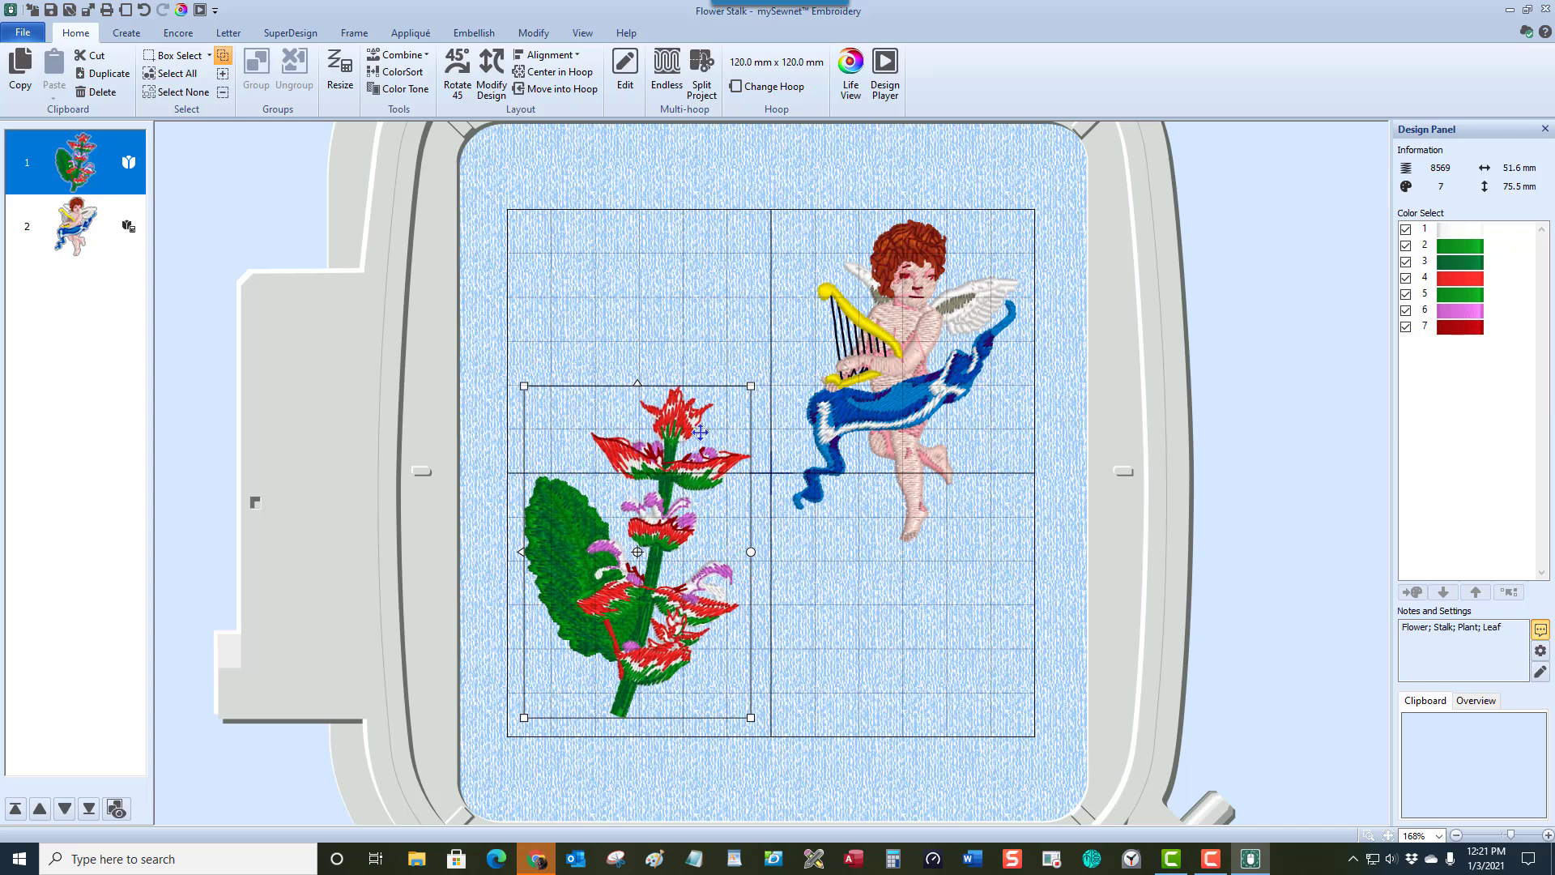
mouse_move(750, 384)
left_mouse_down()
mouse_move(742, 401)
mouse_move(768, 376)
left_mouse_up()
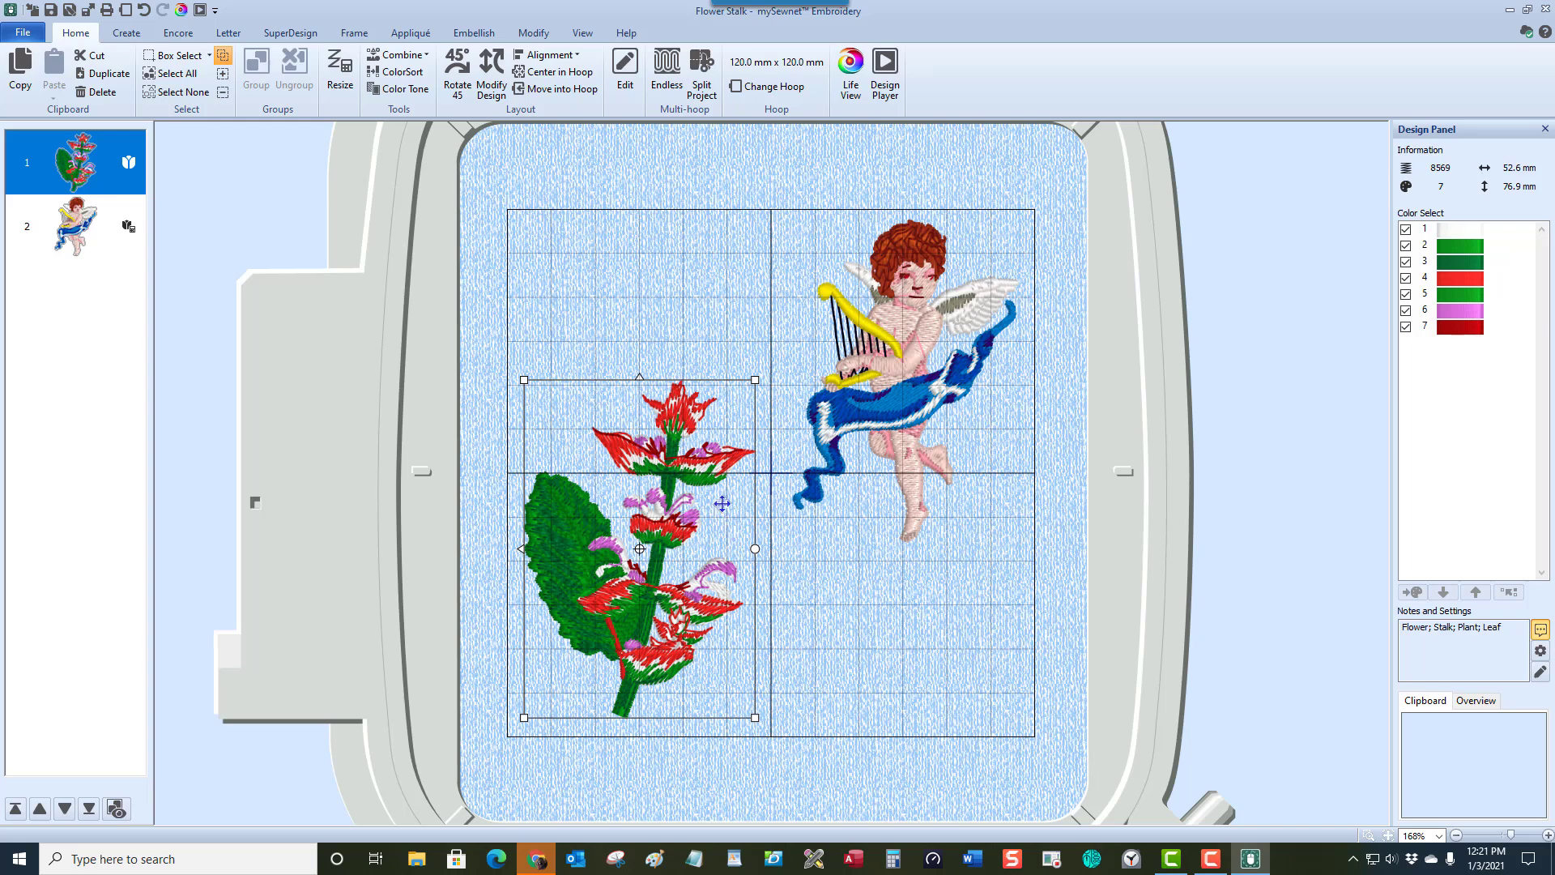
- Try rescaling the flower stalk, flatten it disproportionately to about 70.2 × 19.1 mm, and undo both size changes
left_click_drag(755, 380, 750, 337)
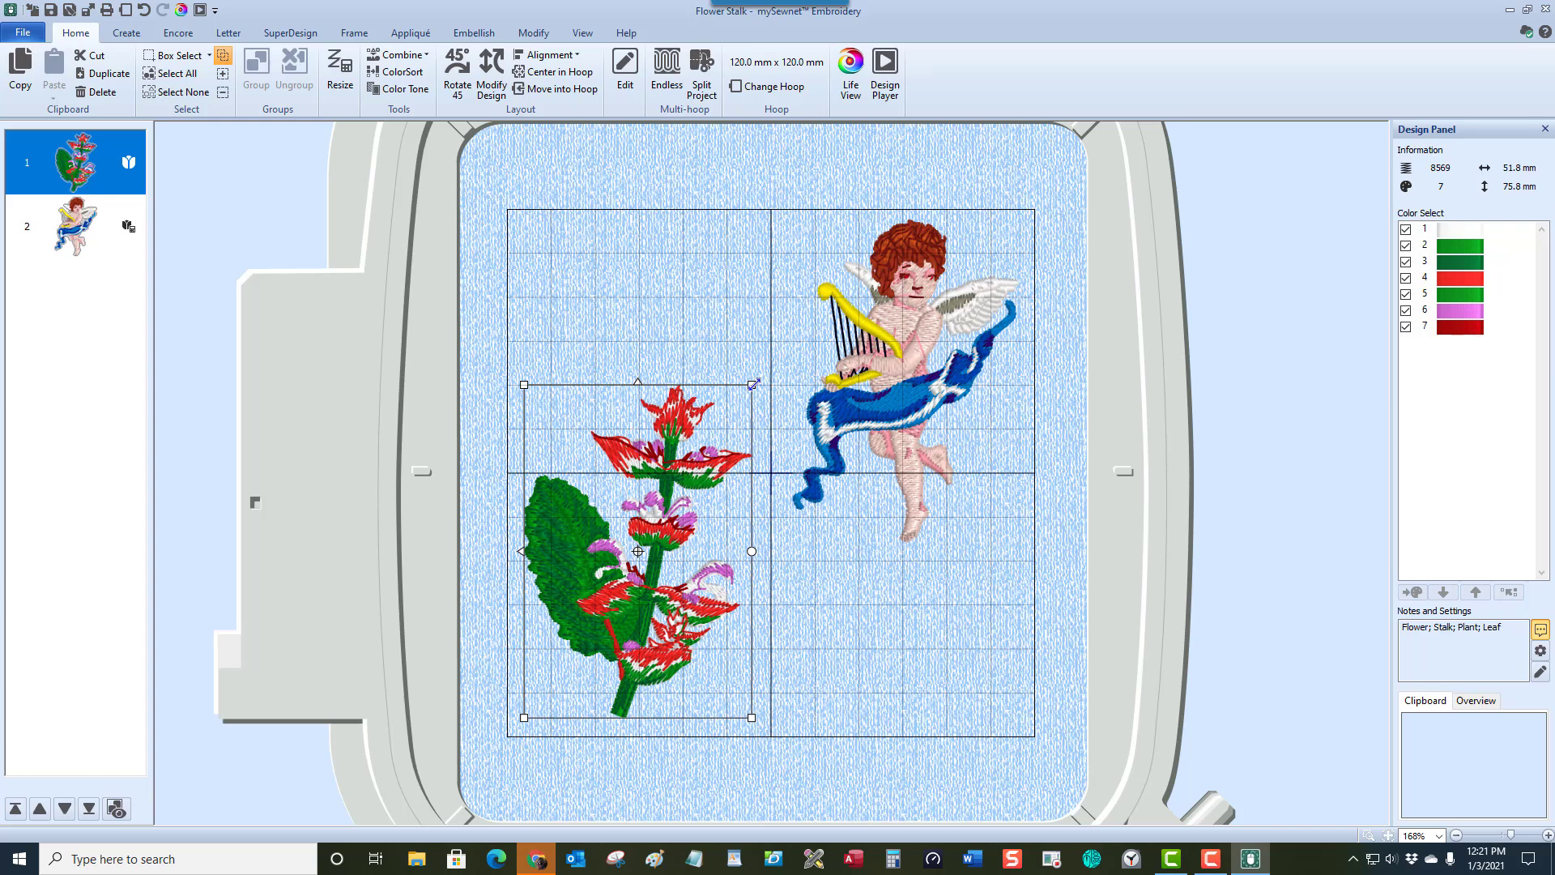
left_click_drag(753, 384, 846, 614)
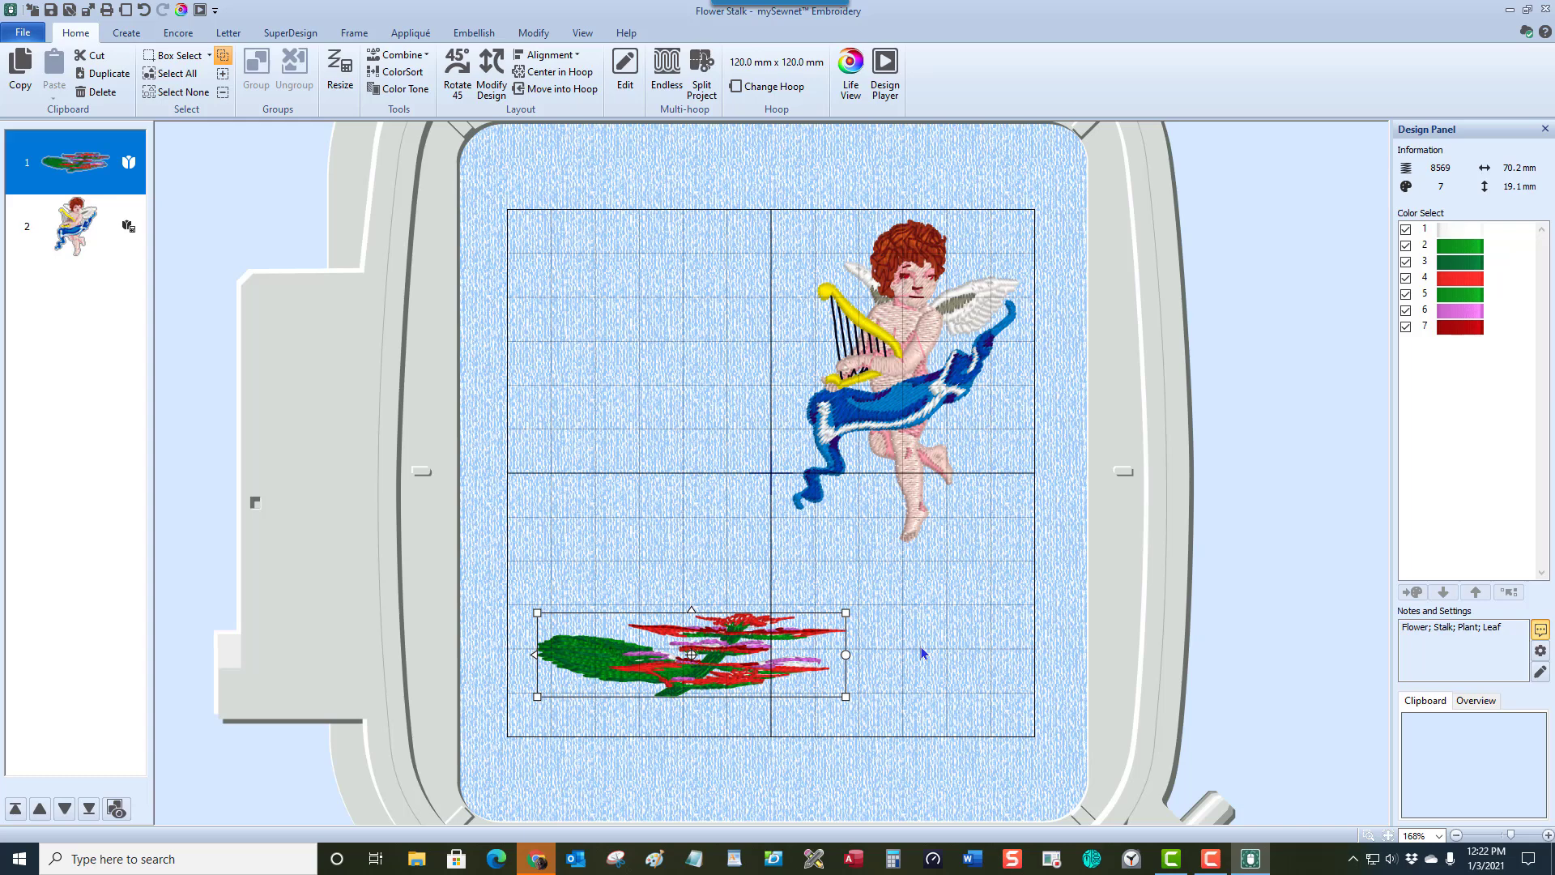
key("ctrl+z")
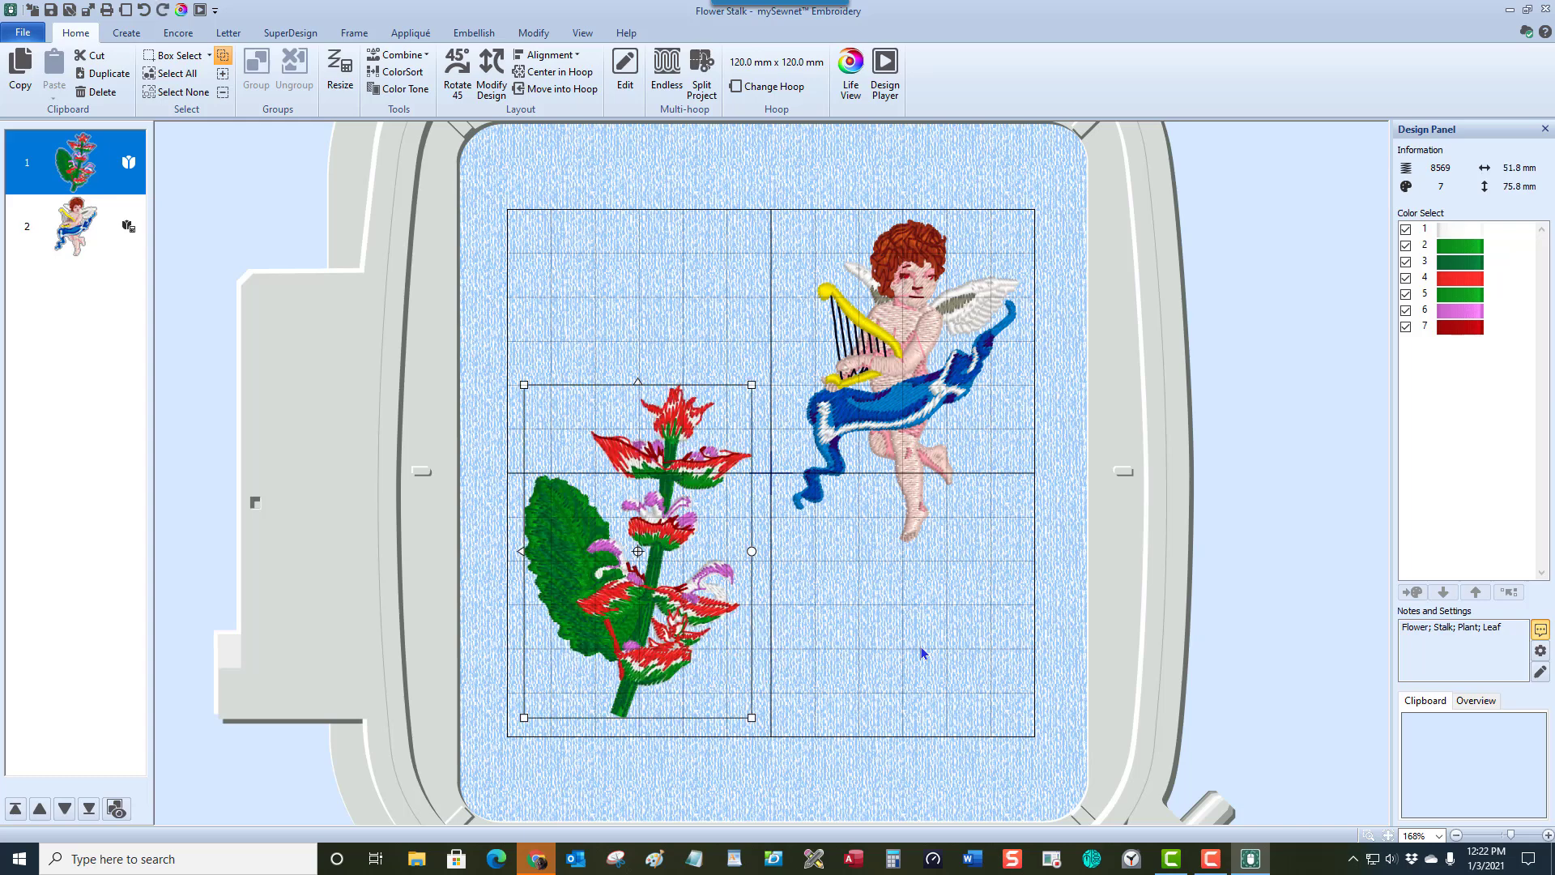
key("ctrl+z")
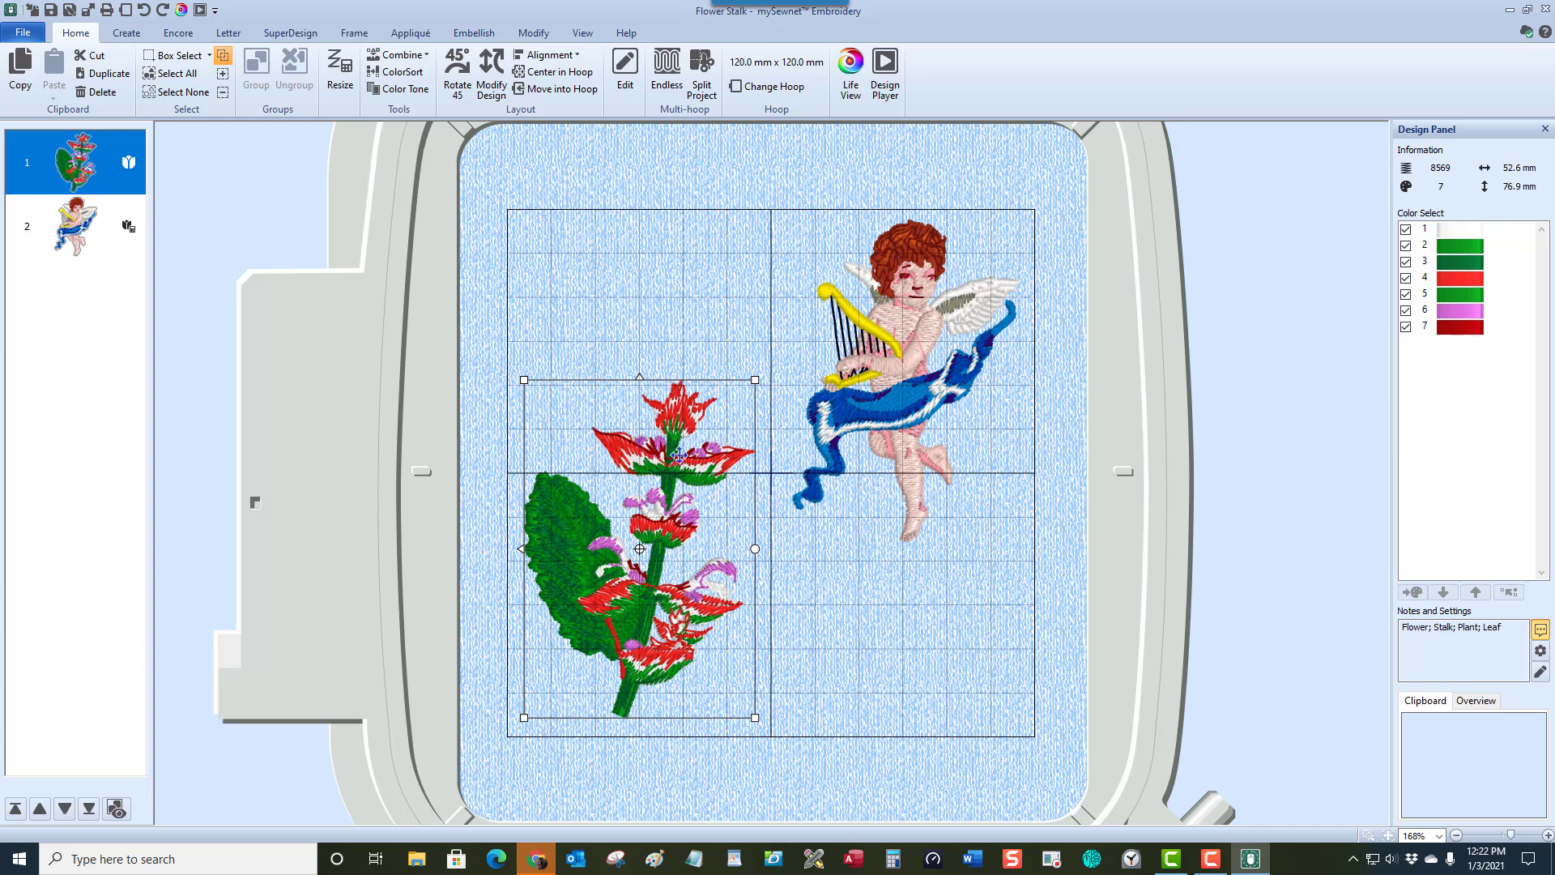
- Try shrinking the cherub to about 39.6 × 56.5 mm with Resize active, and undo the size change
left_click(896, 323)
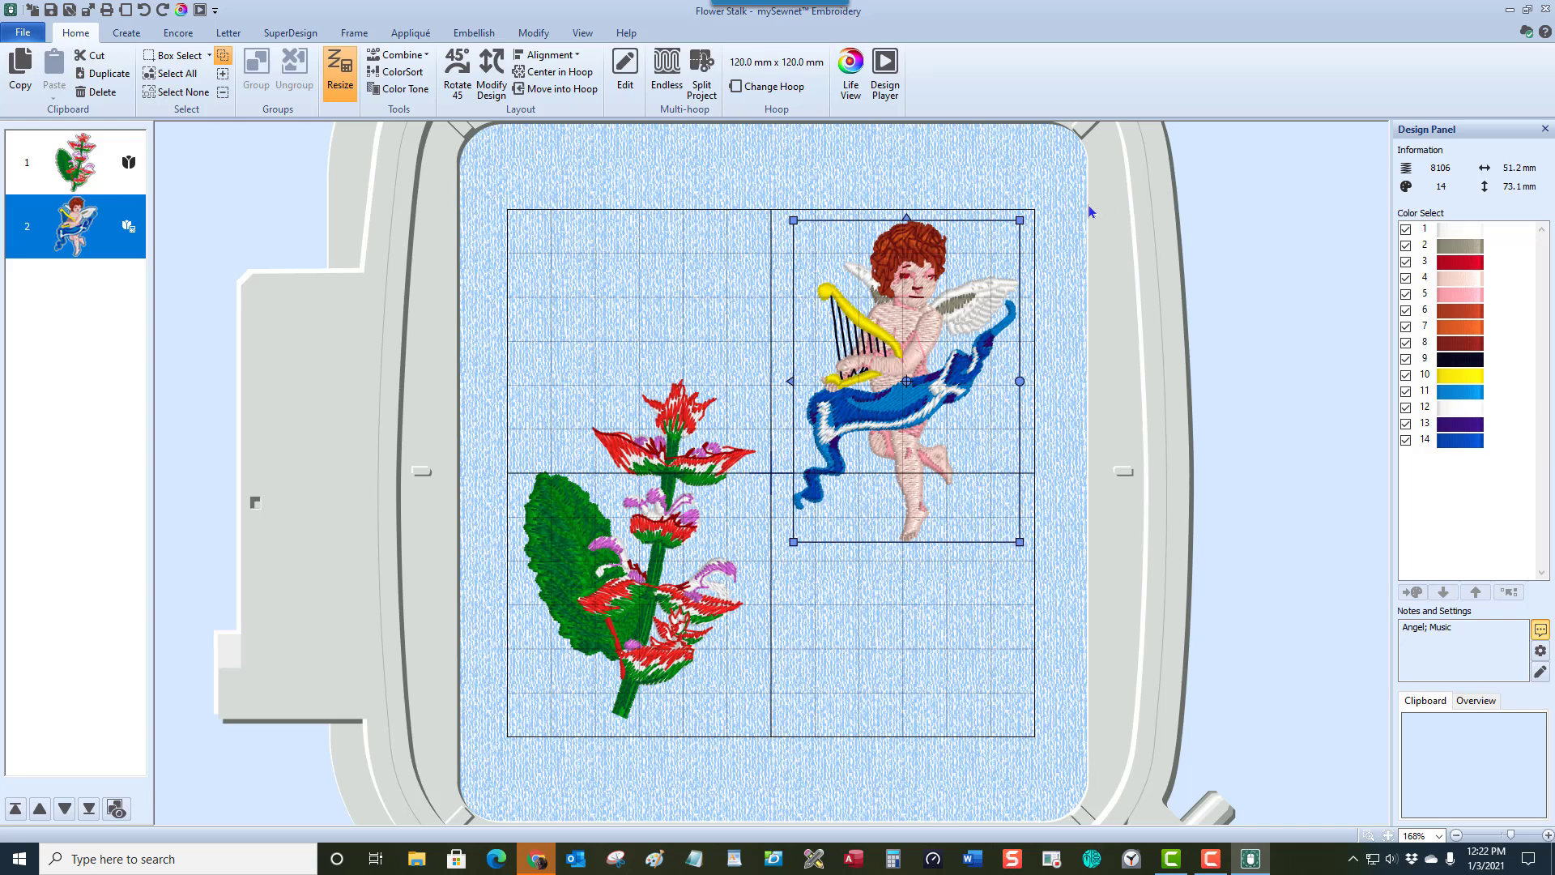
left_click_drag(1016, 216, 968, 290)
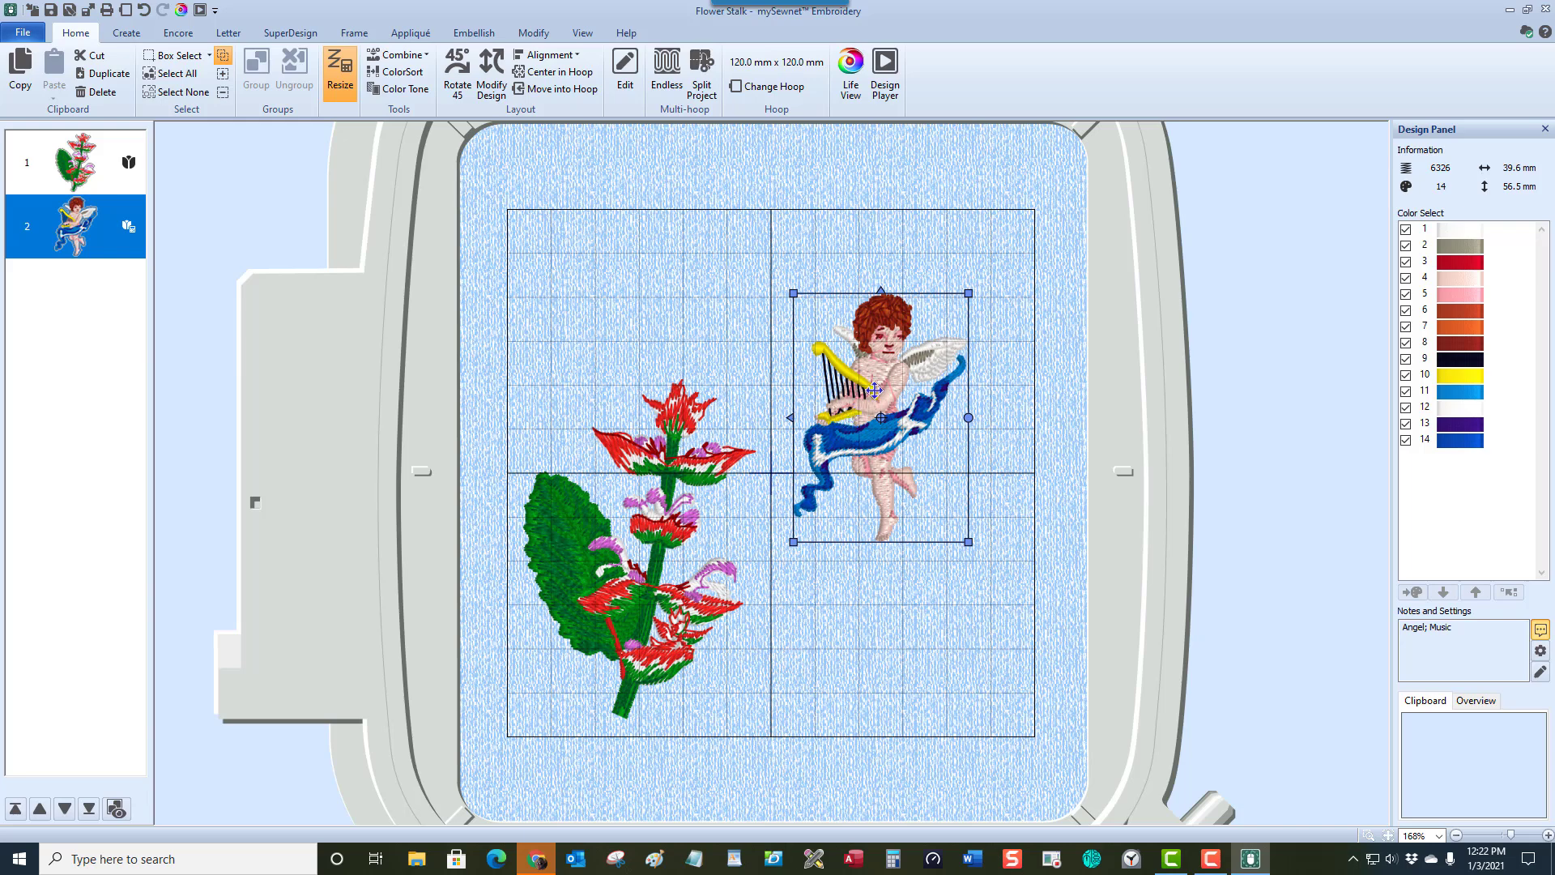
key("ctrl+z")
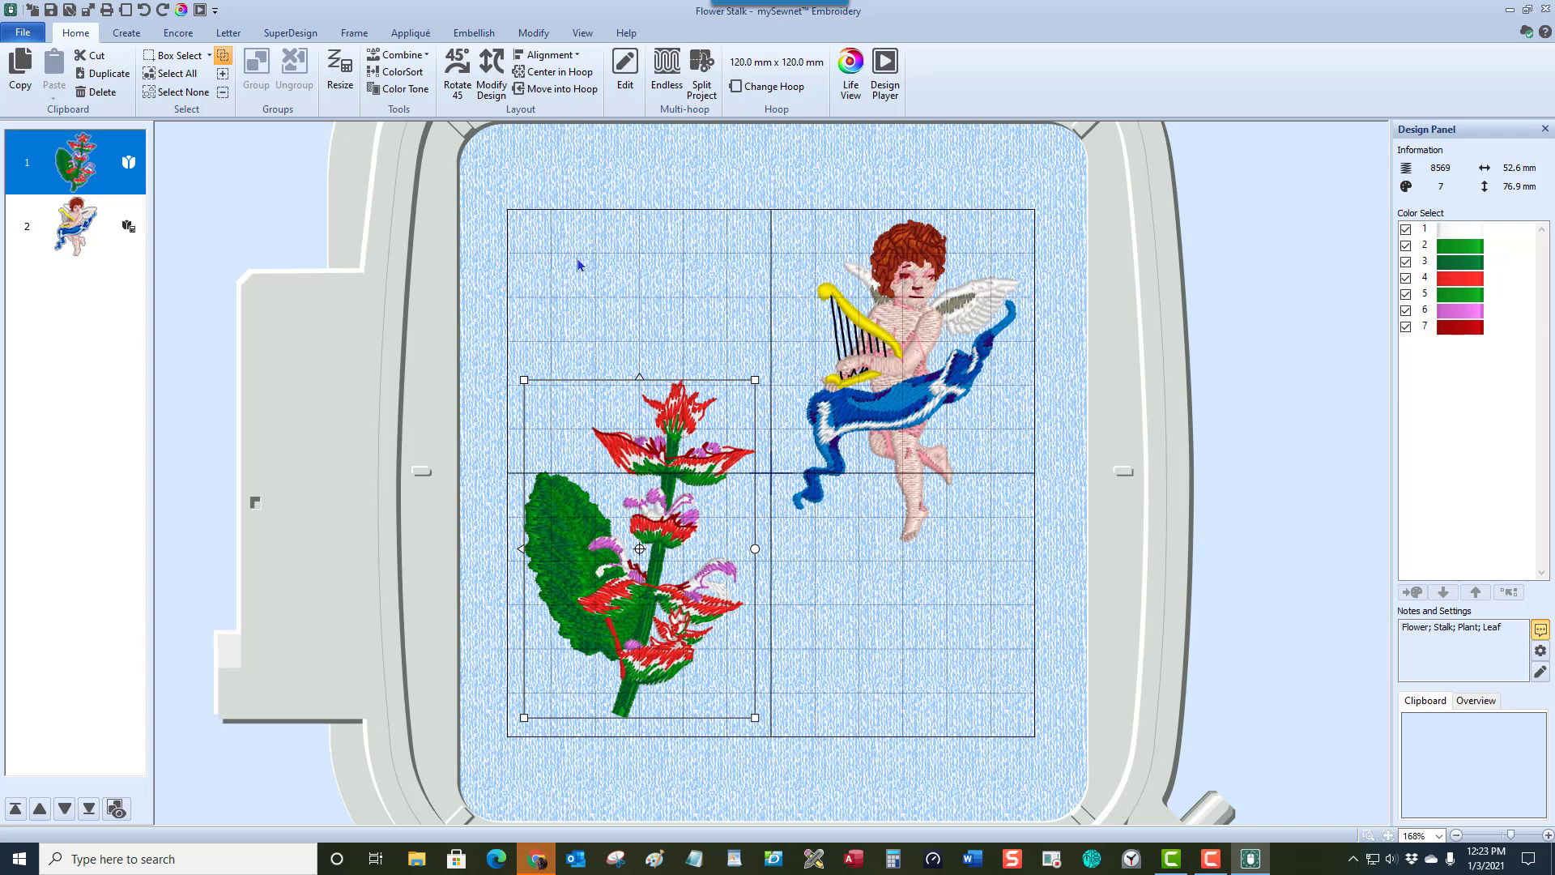
- Turn off Resize for the cherub, then select the flower stalk and reselect the cherub to compare their handles
left_click(907, 333)
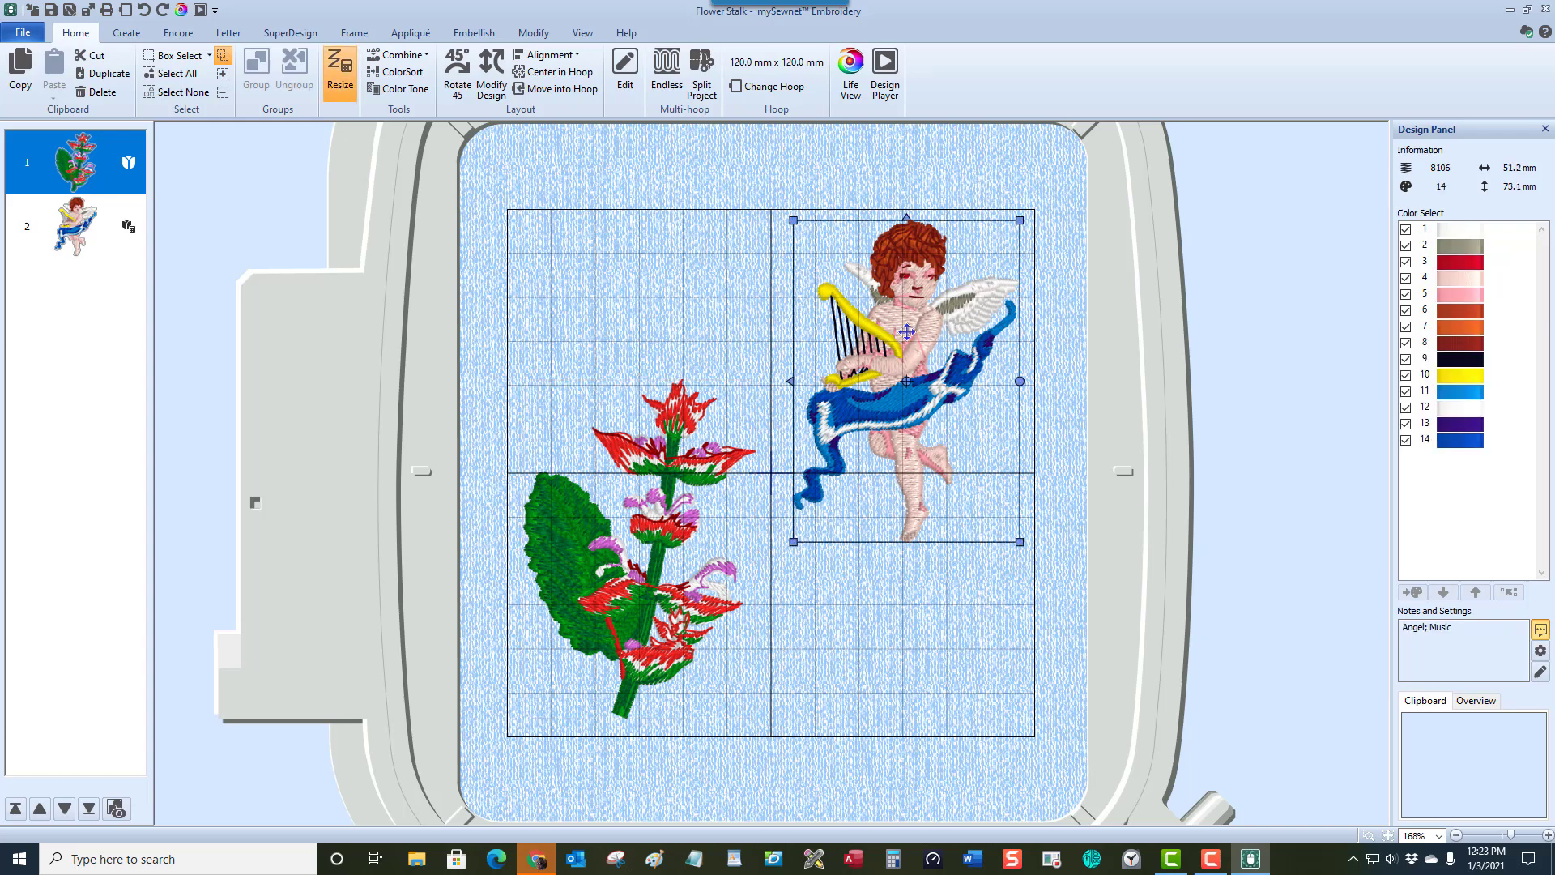
left_click(340, 74)
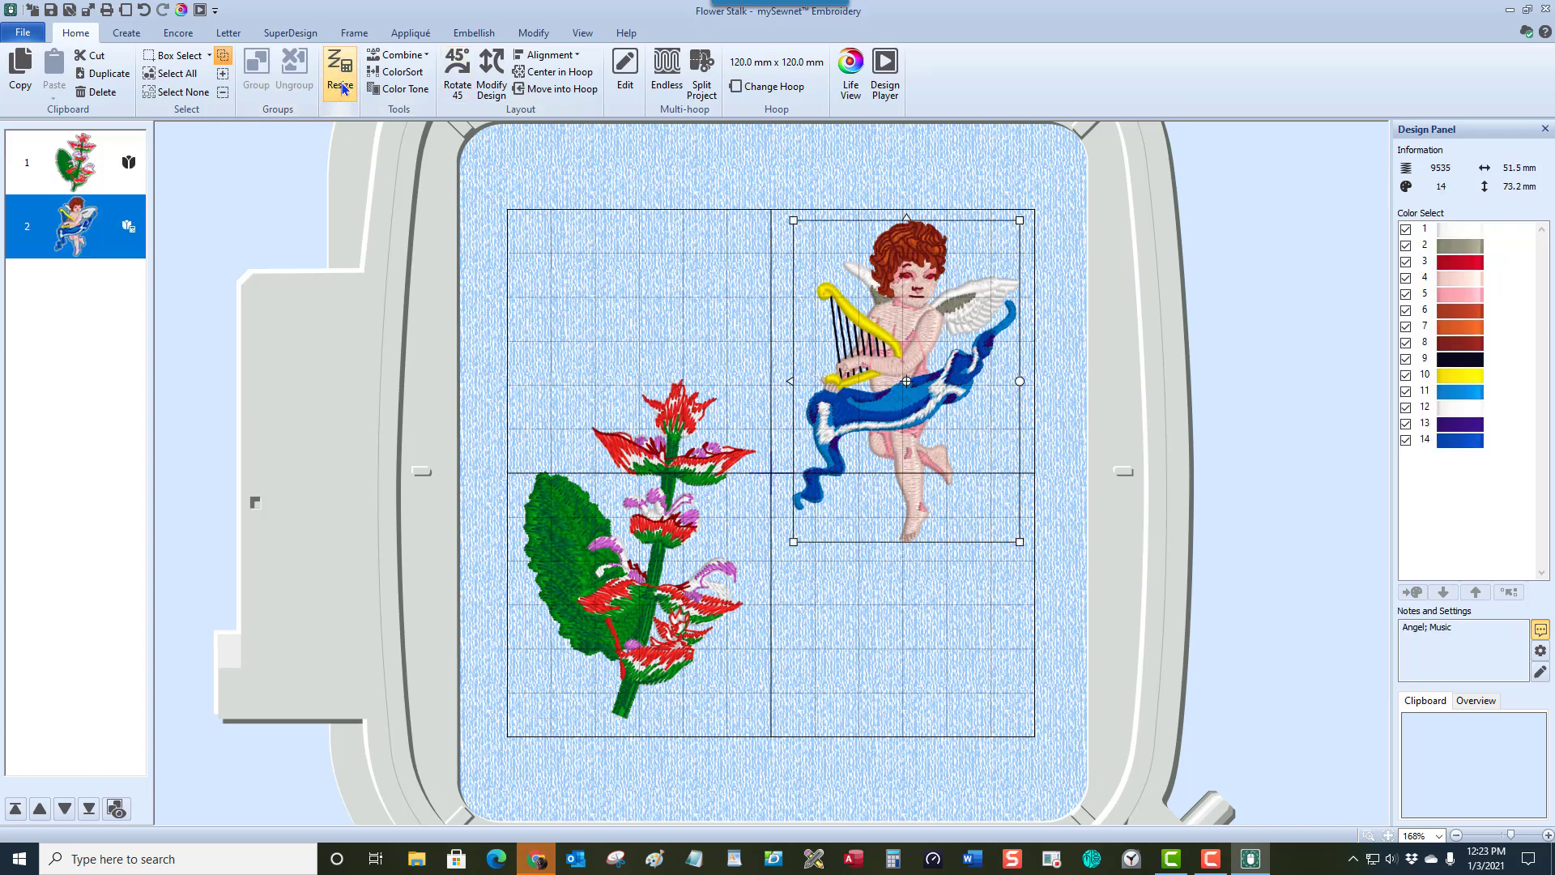
left_click(660, 482)
left_click(959, 378)
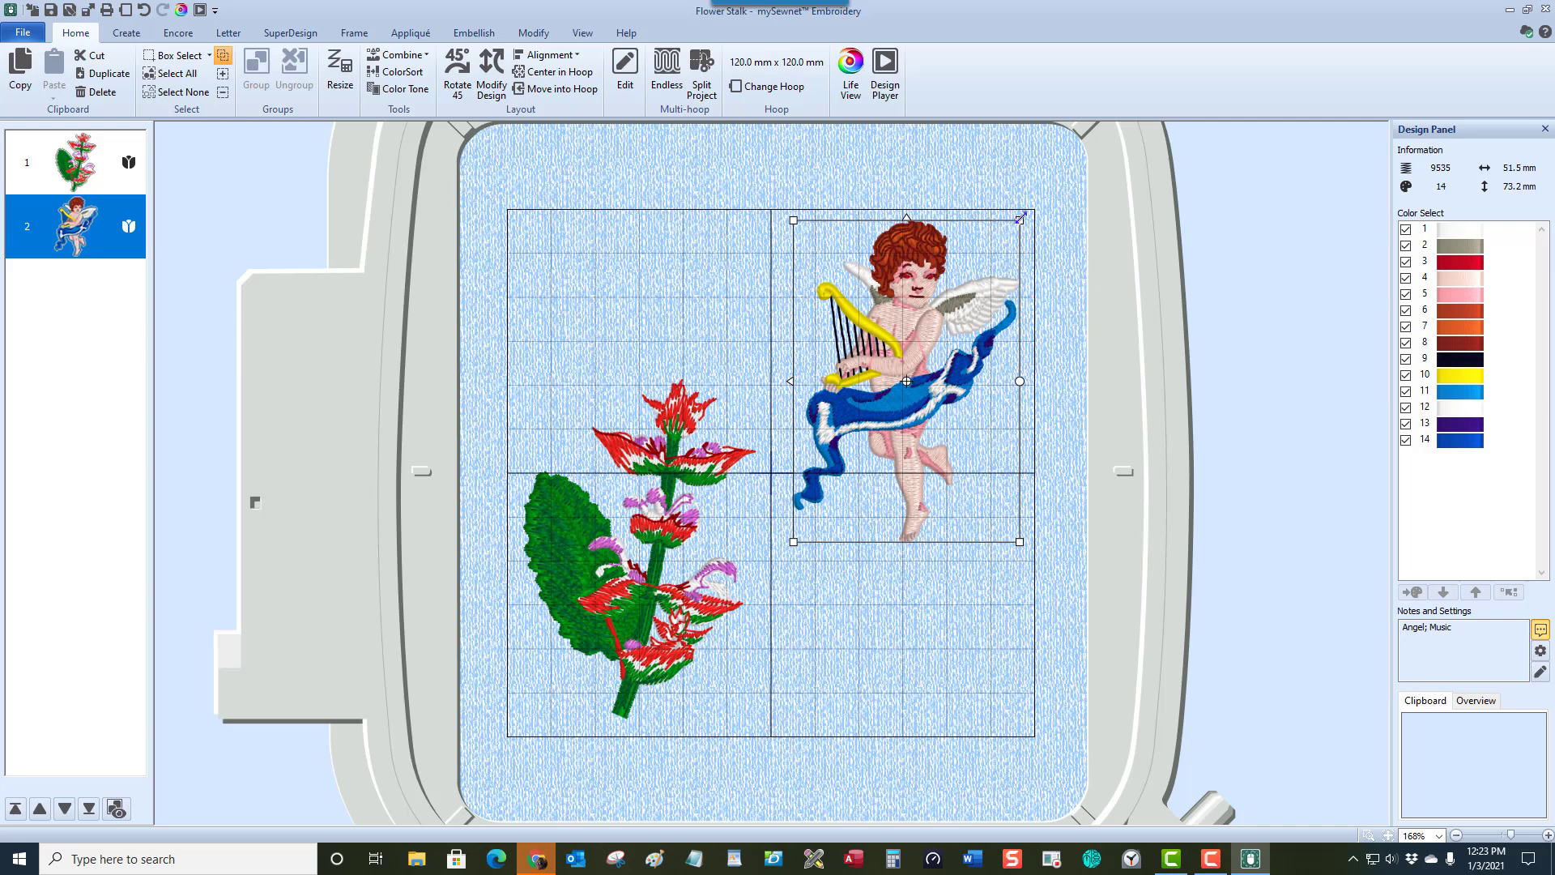
- Try shrinking the cherub to about 20.2 × 28.9 mm with Resize off, inspect its stitches up close, and undo the size change
left_click_drag(1021, 218, 957, 413)
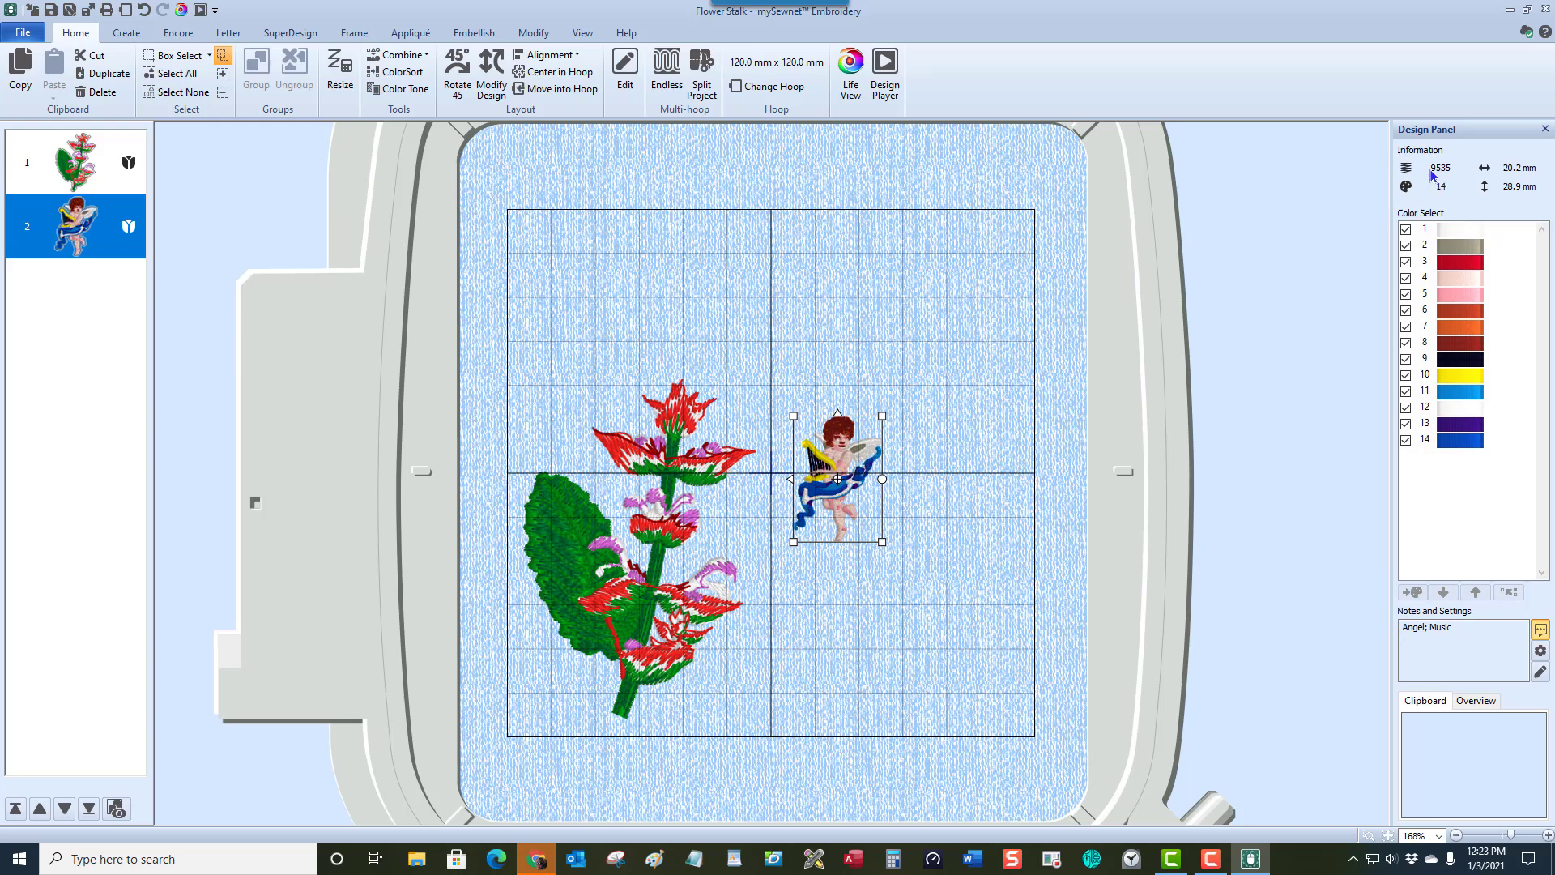
left_click(1368, 835)
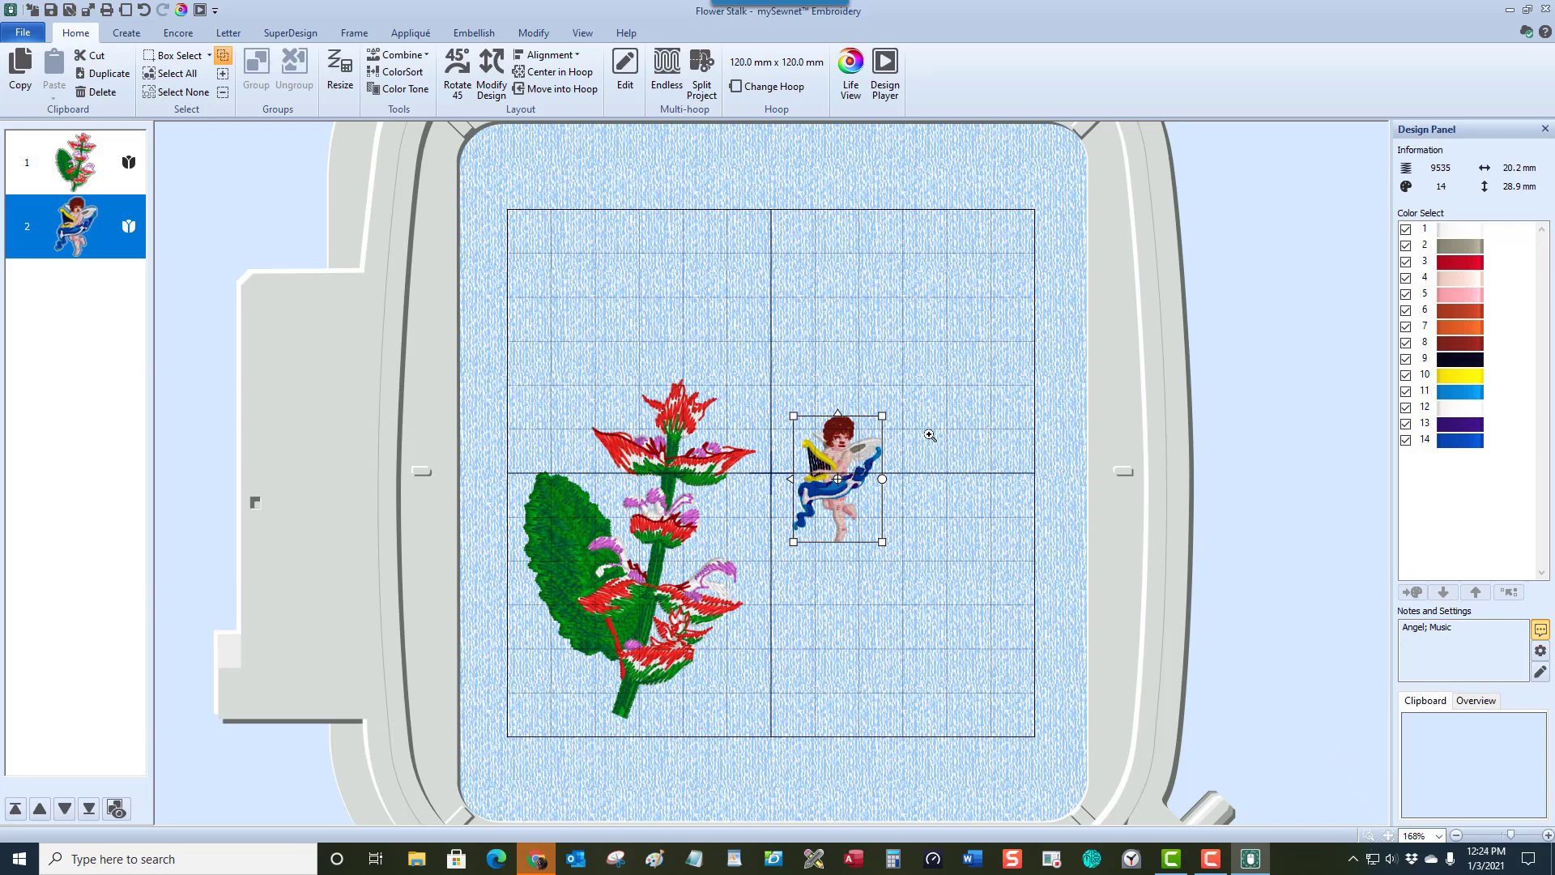
left_click_drag(899, 398, 779, 553)
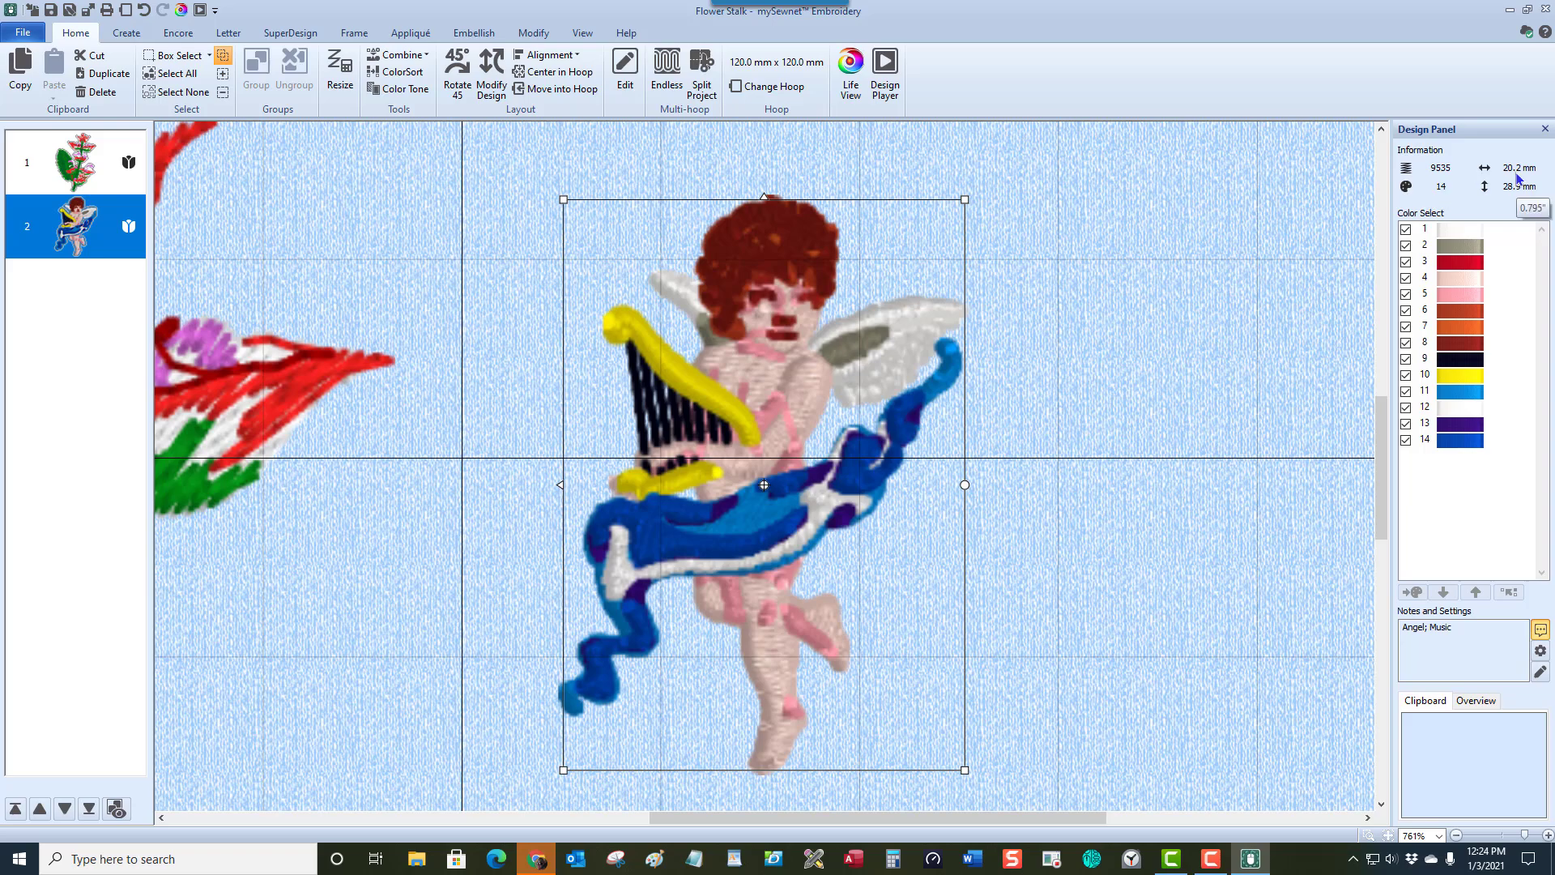
left_click(1388, 836)
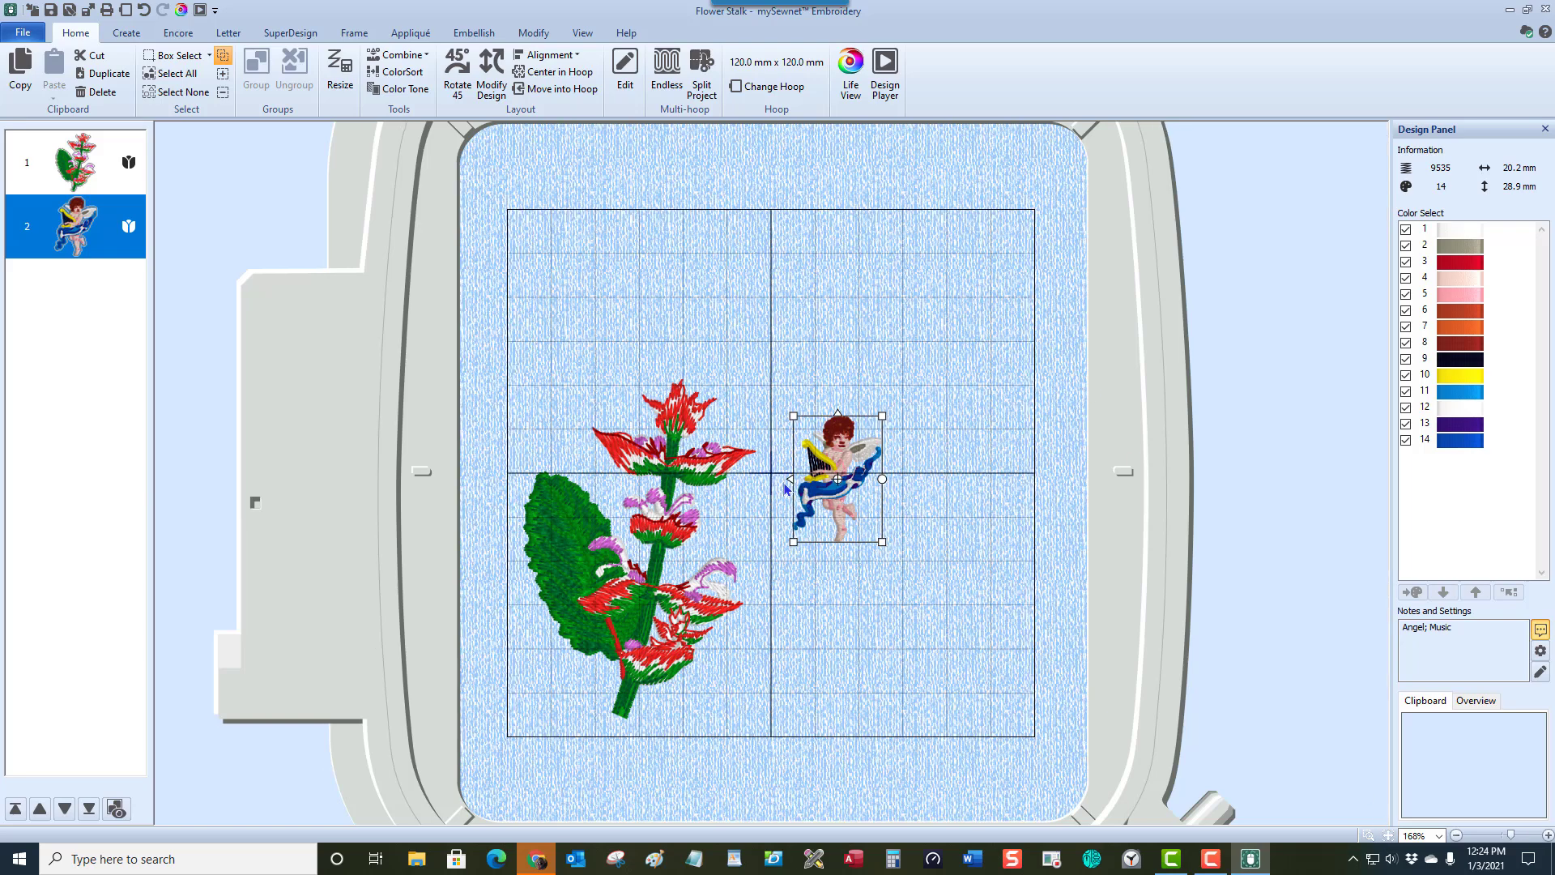
key("ctrl+z")
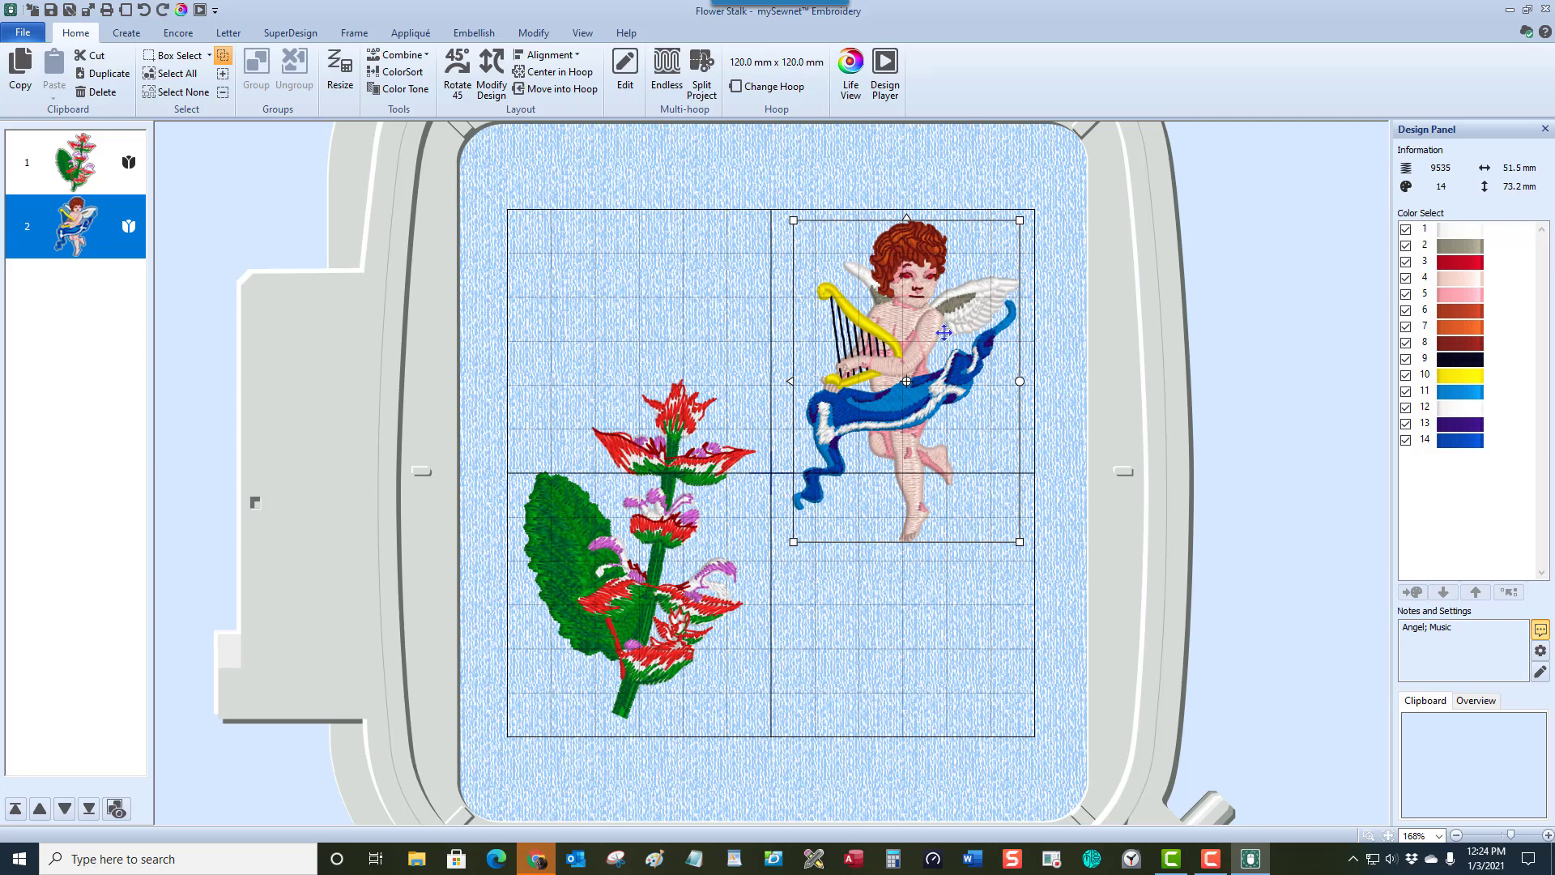
- Examine the full-size cherub's stitch detail up close, and view the thread colors of the cherub and the flower stalk
left_click(1369, 836)
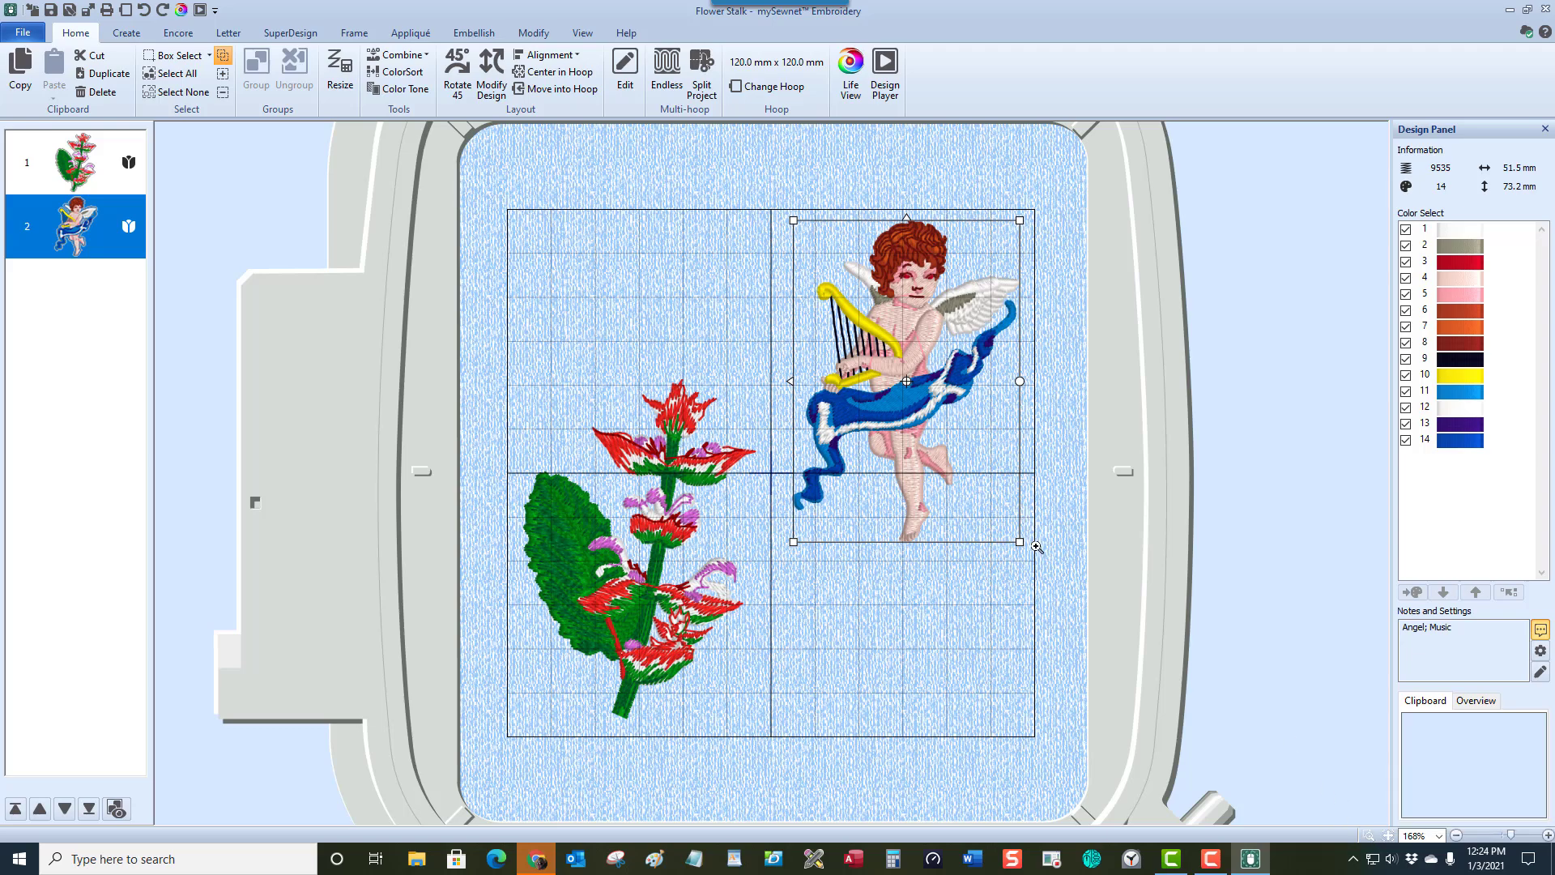
left_click_drag(1037, 547, 773, 194)
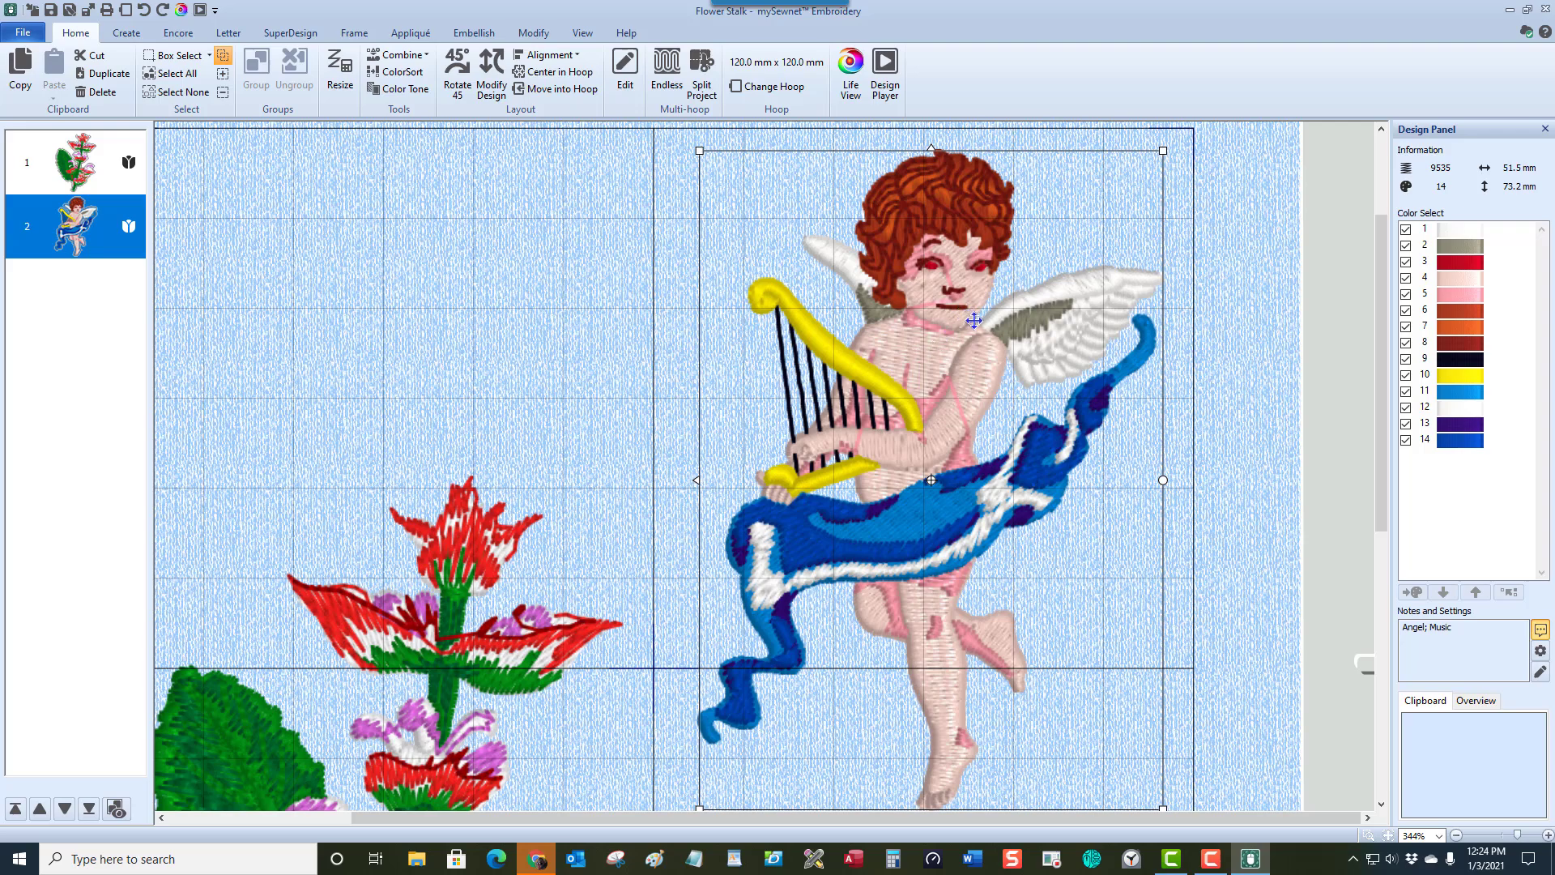
left_click(1219, 282)
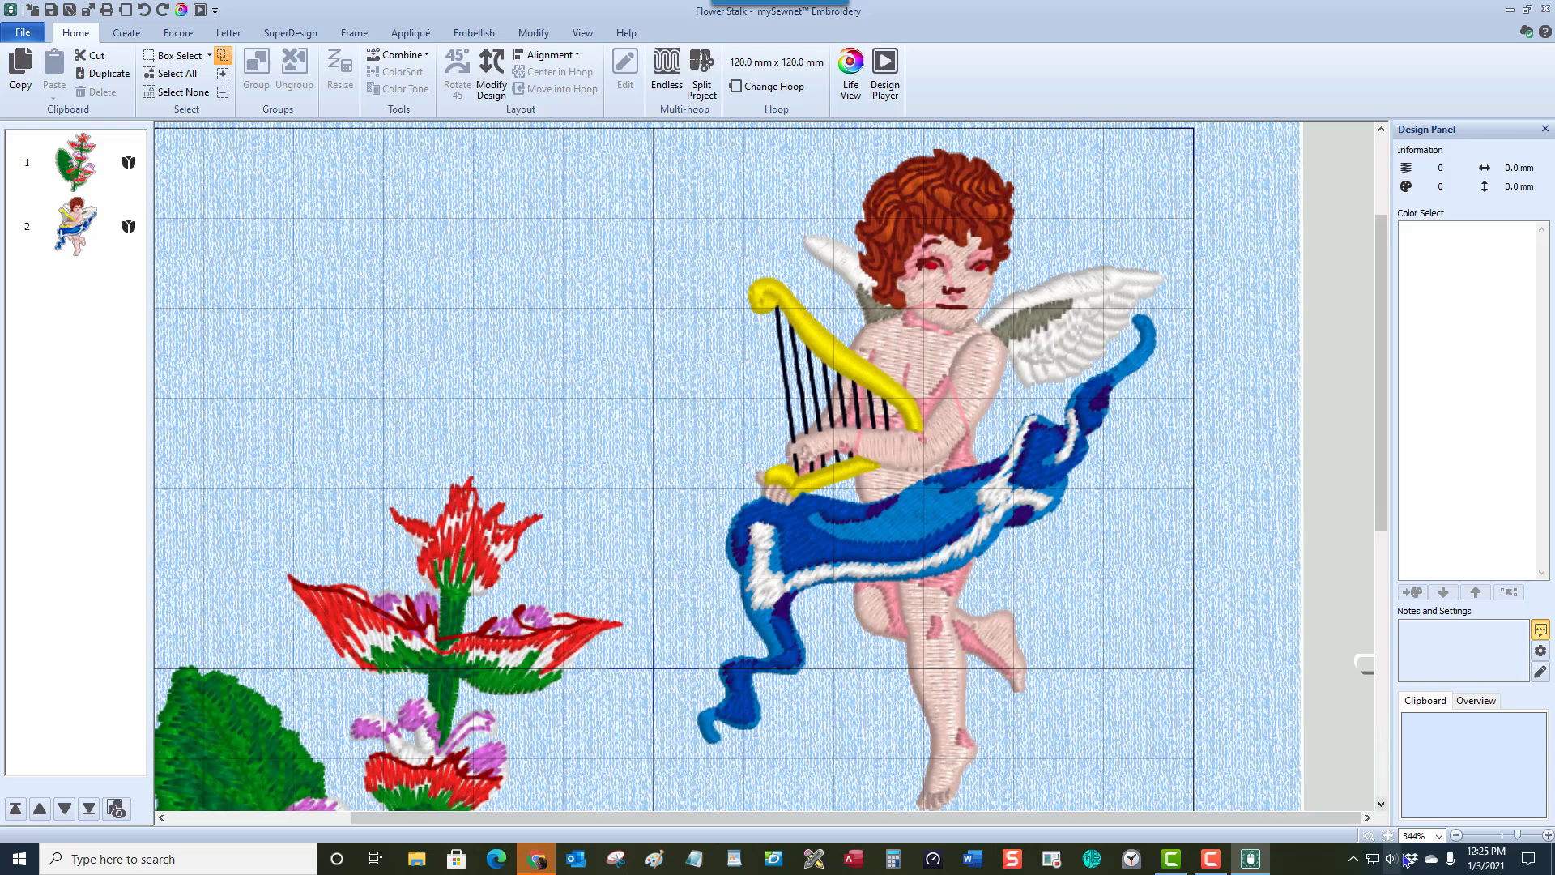
left_click(1387, 835)
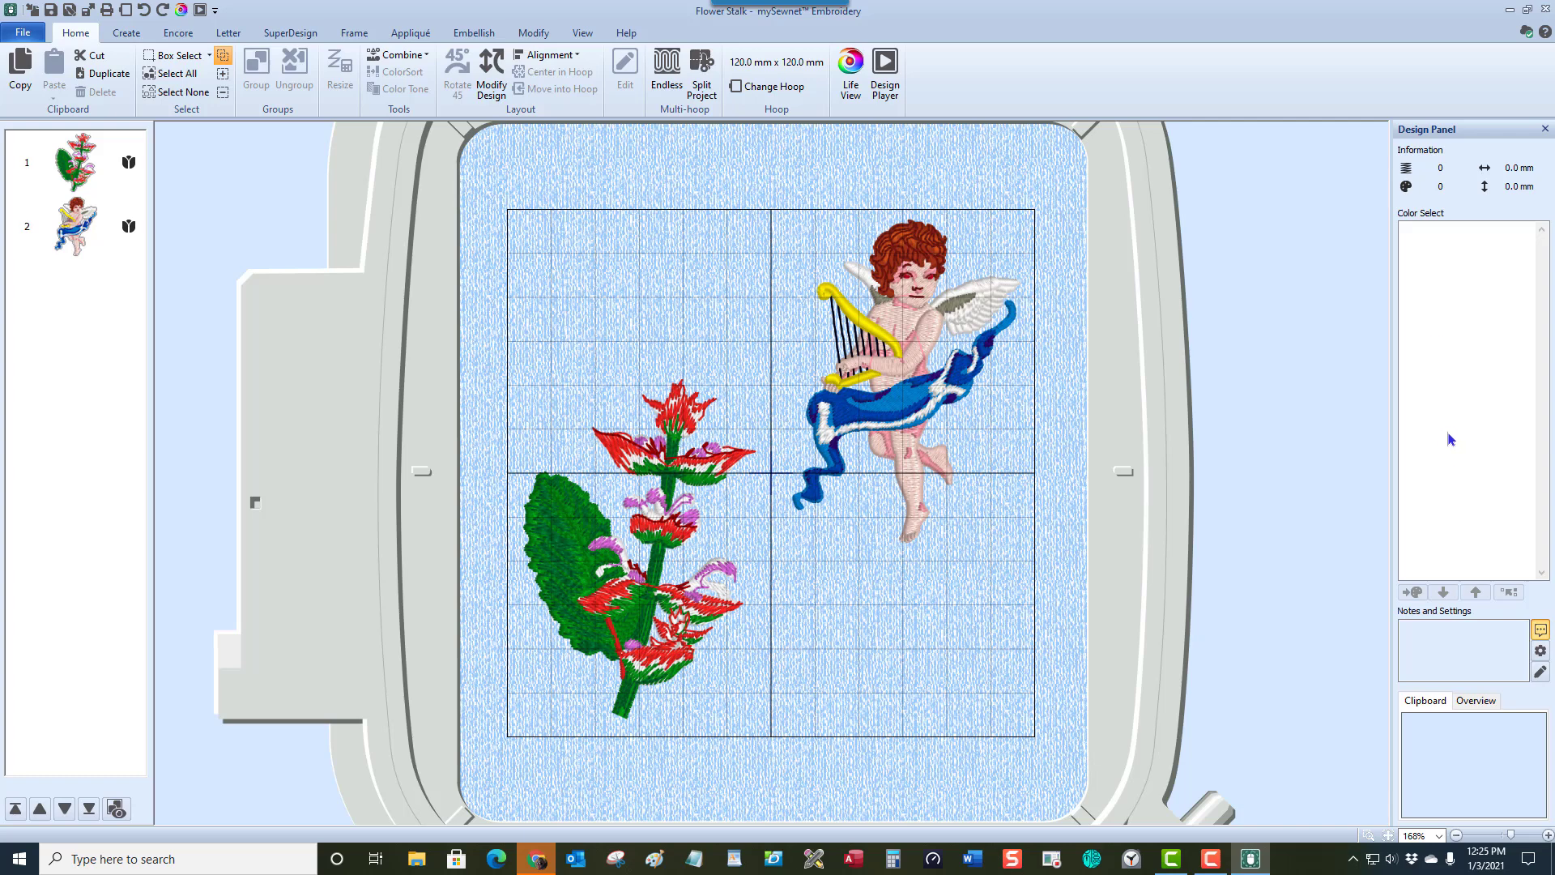
left_click(930, 285)
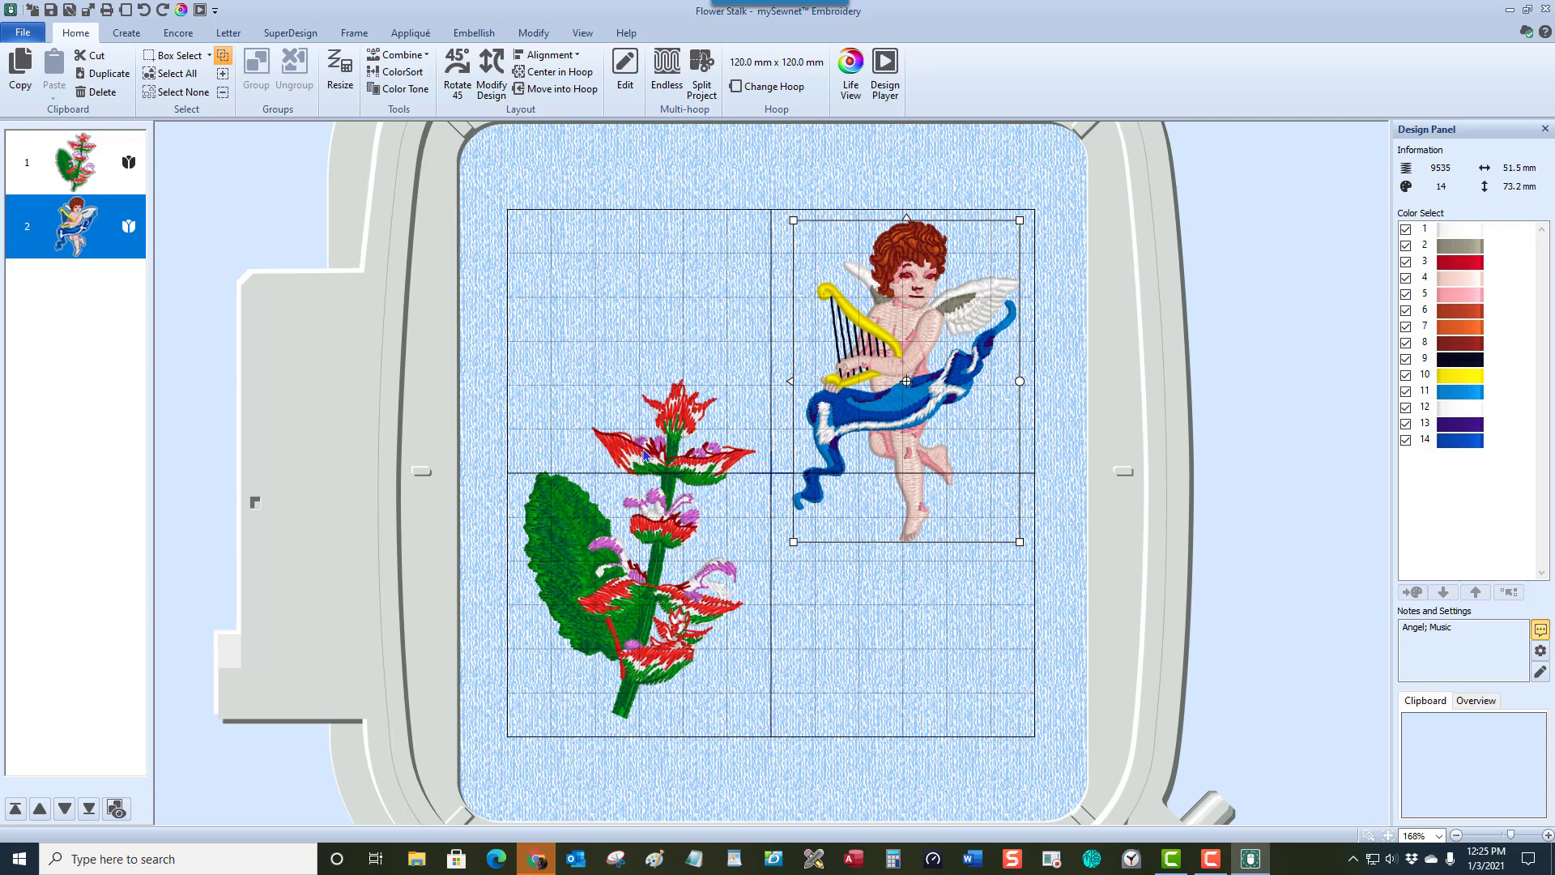
left_click(679, 477)
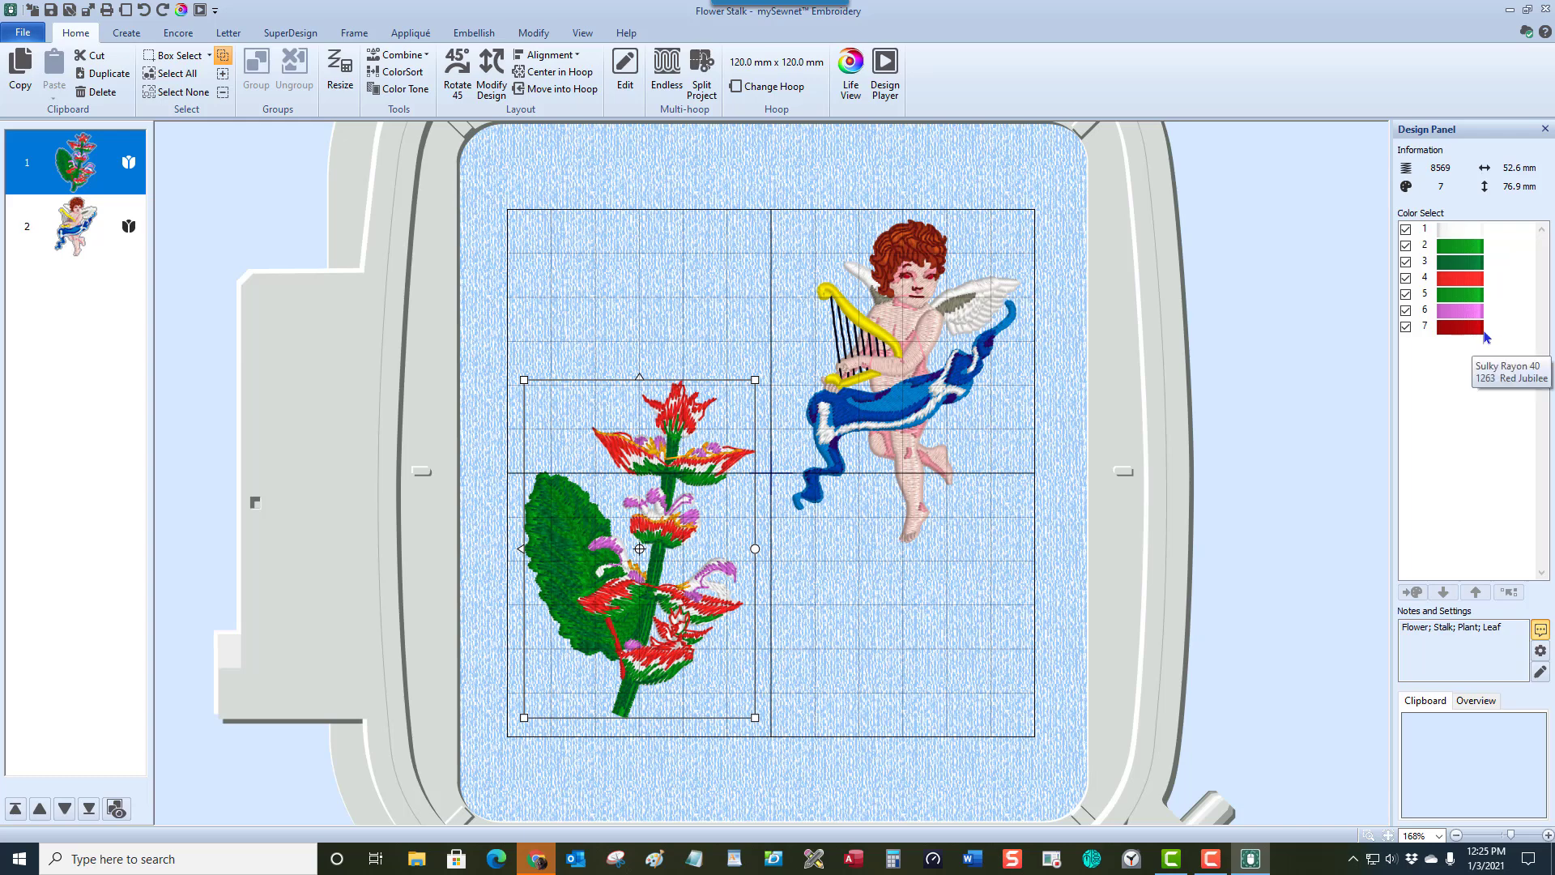
- Try grouping the flower stalk and cherub into one object, and undo the grouping
left_click(163, 75)
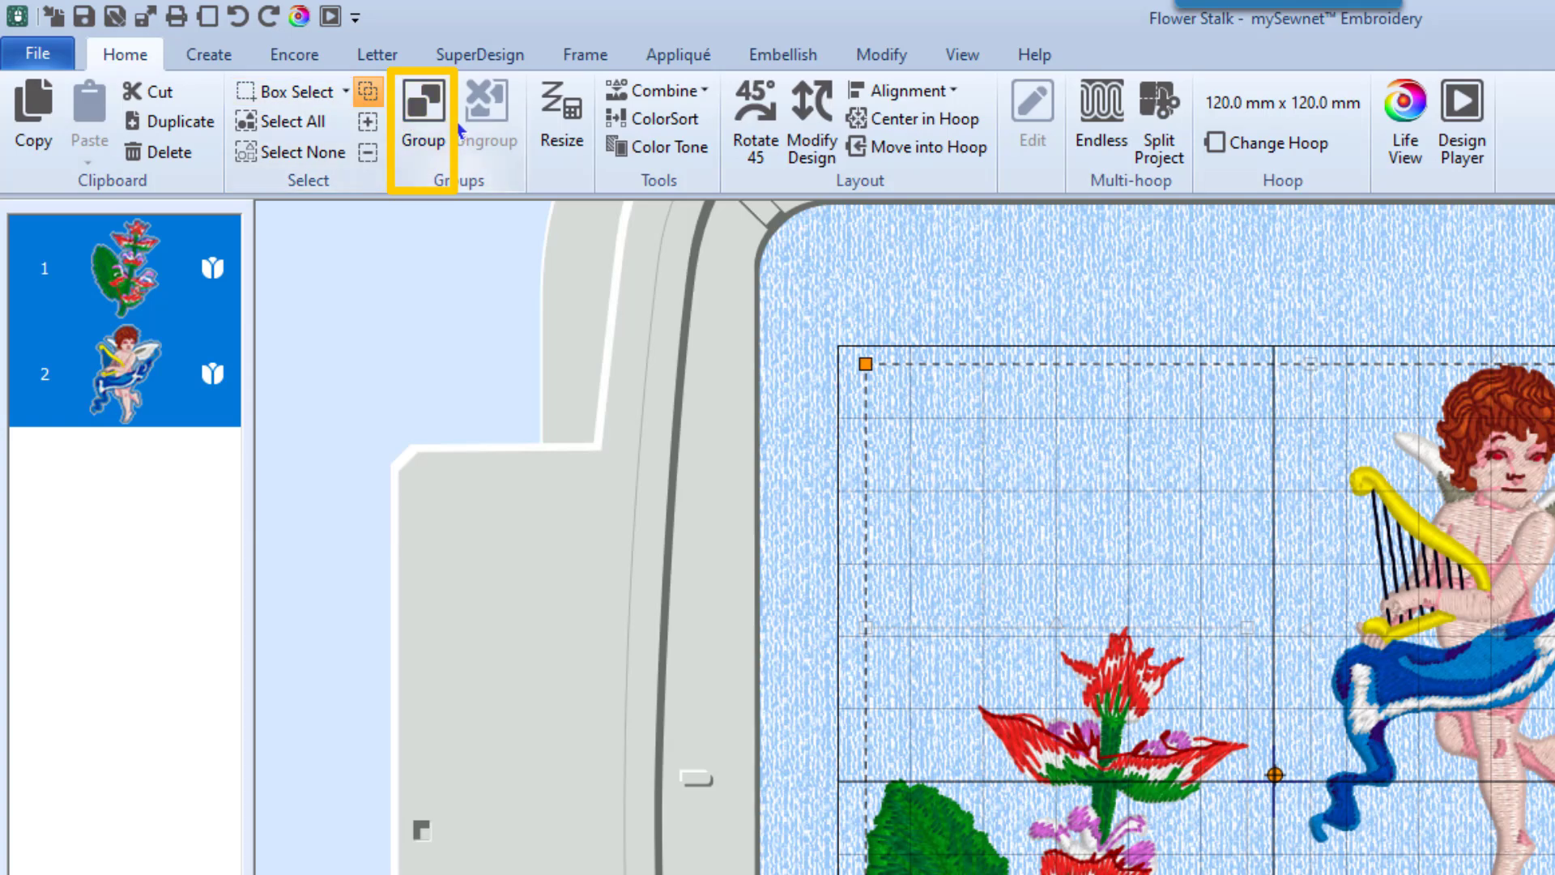
left_click(423, 103)
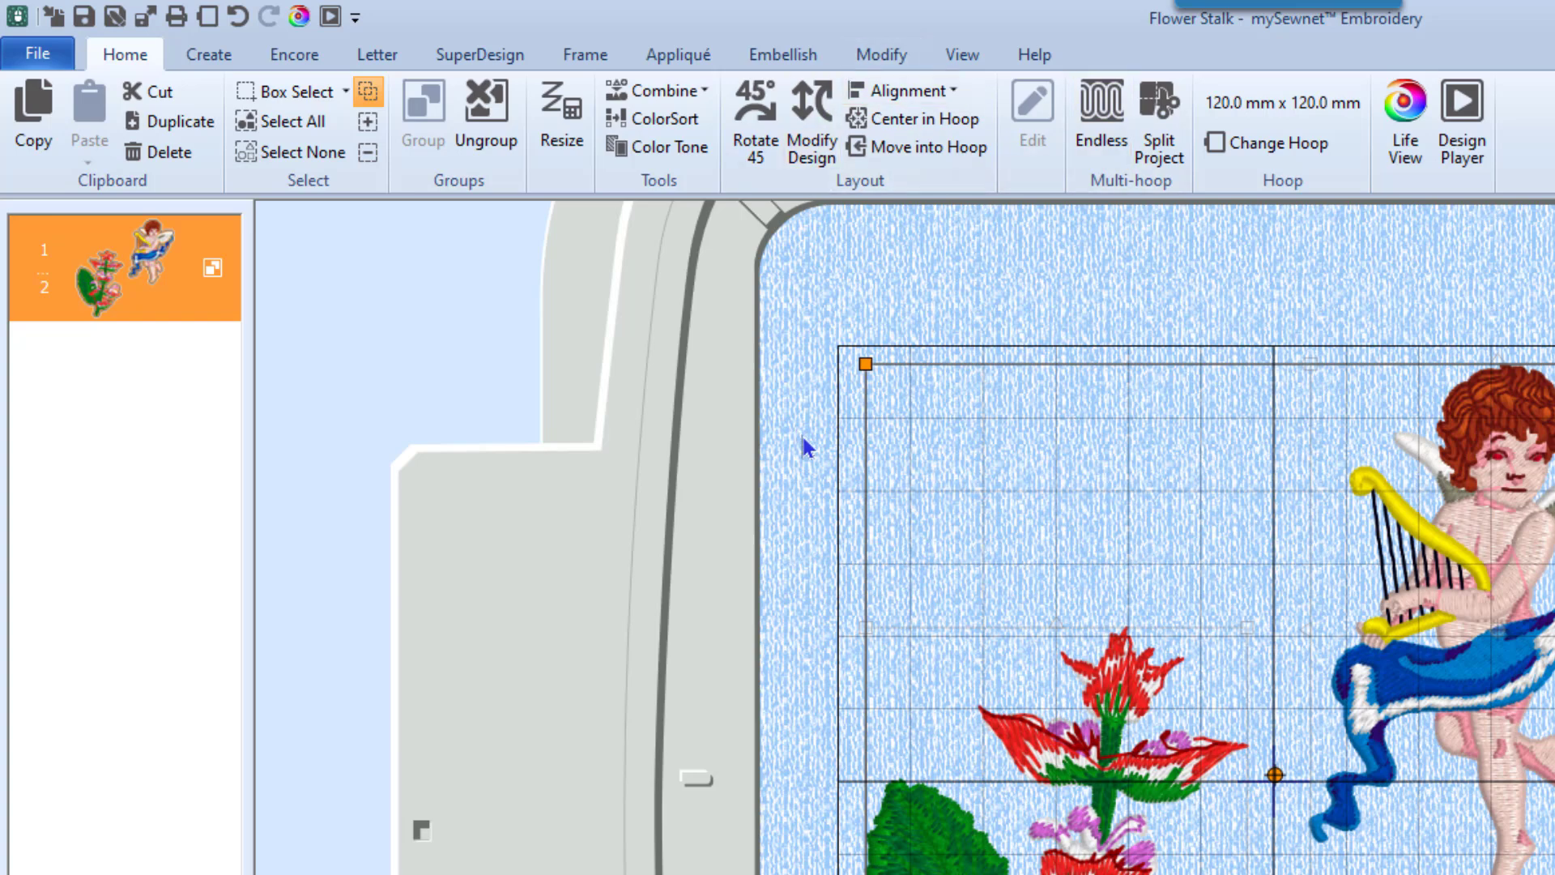
key("ctrl+z")
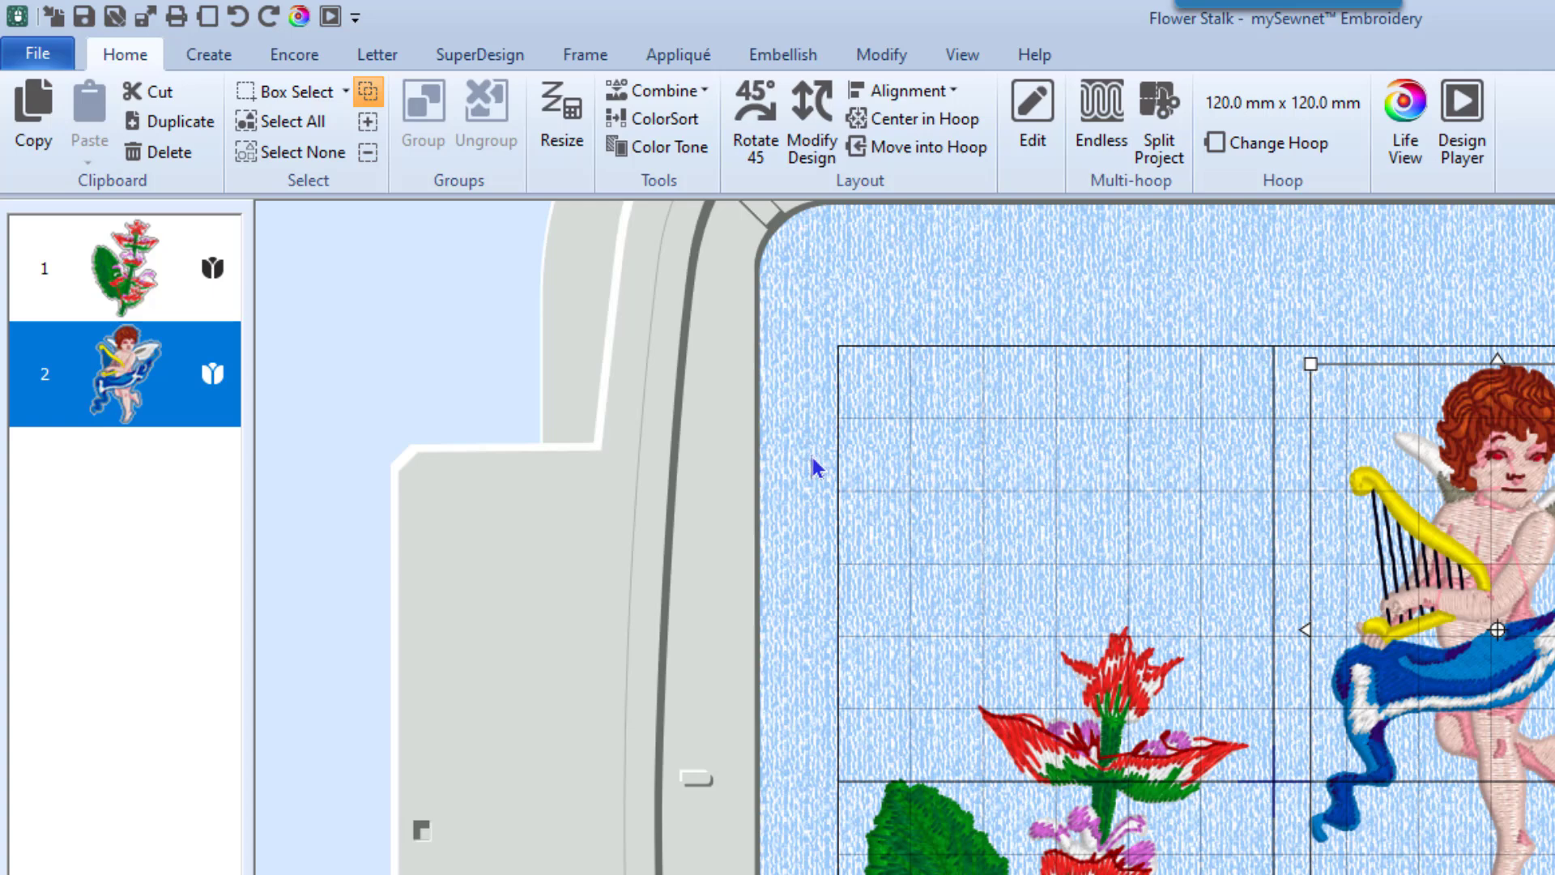
- Move the flower stalk toward the hoop's center and lower the cherub so that the two designs partly overlap
left_click(1079, 773)
left_click(1071, 709)
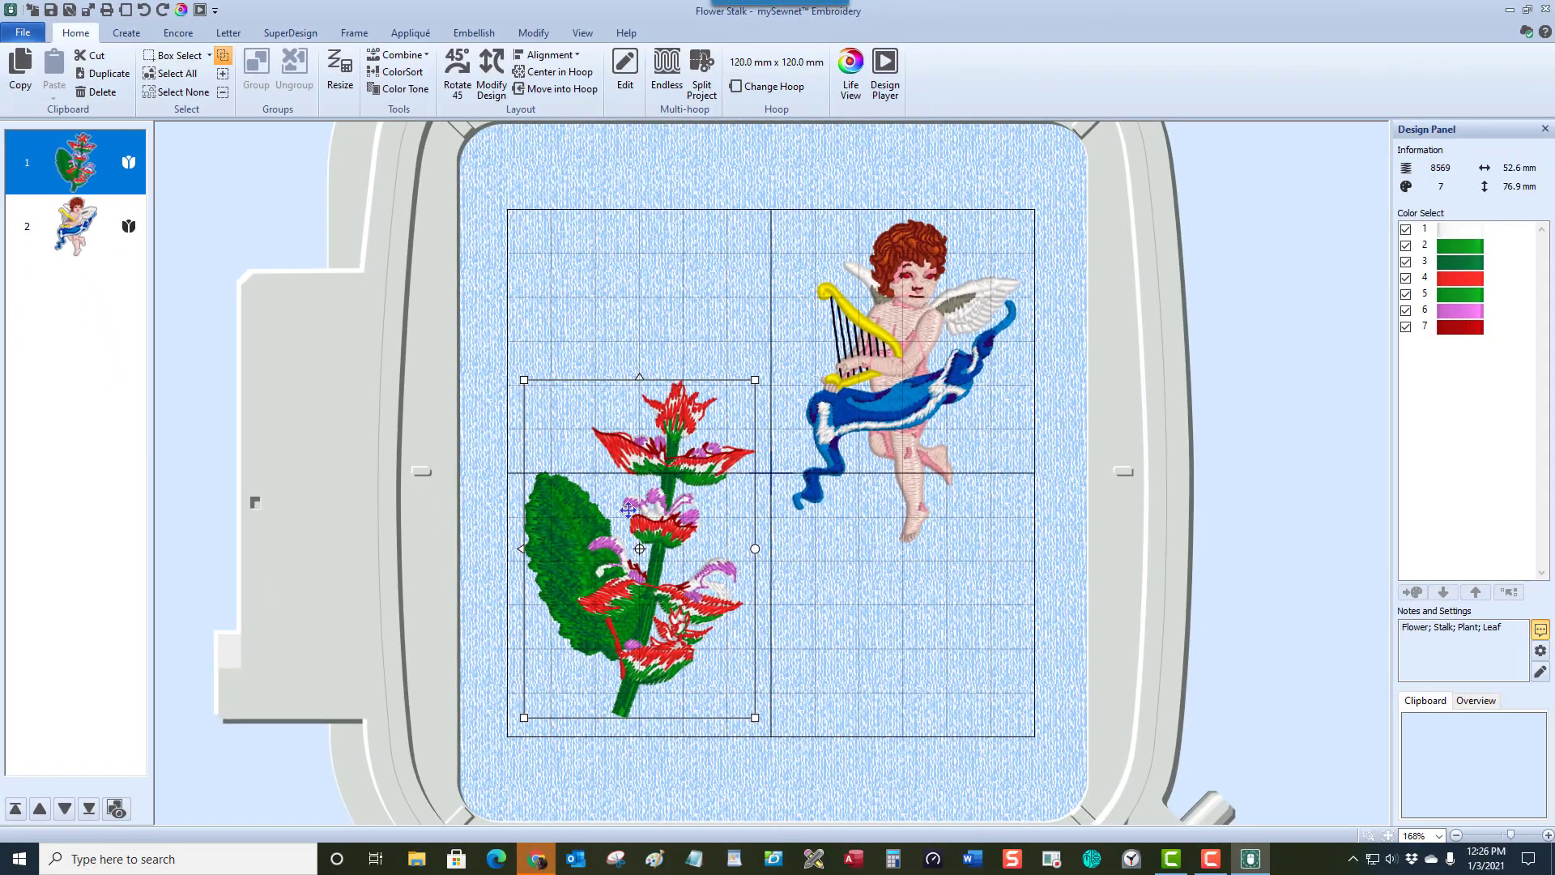
left_click_drag(628, 510, 761, 495)
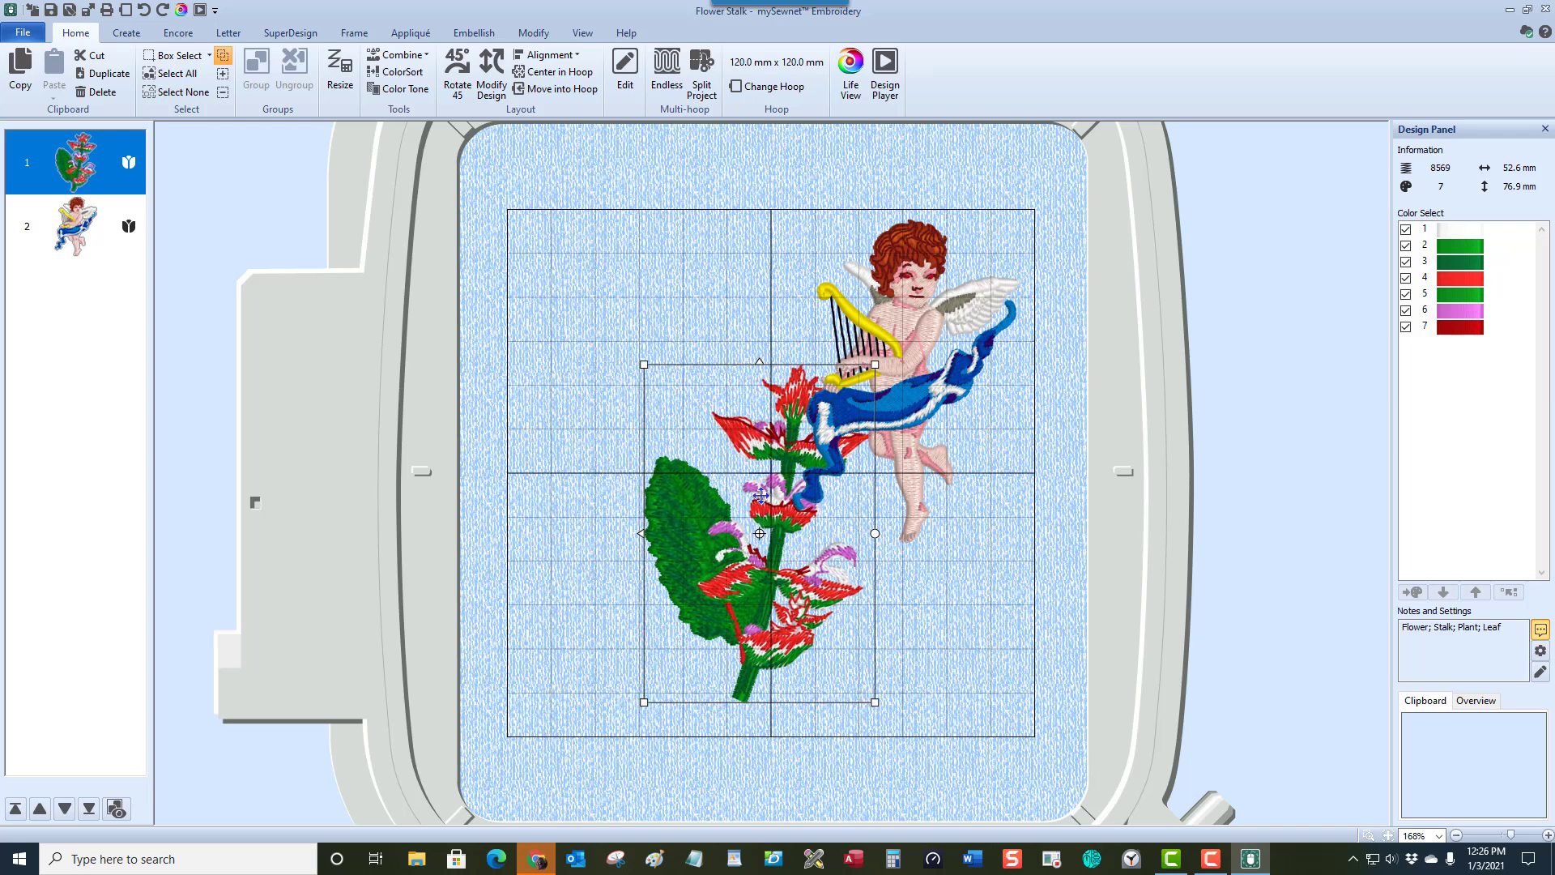
left_click(942, 389)
left_click_drag(936, 382, 931, 438)
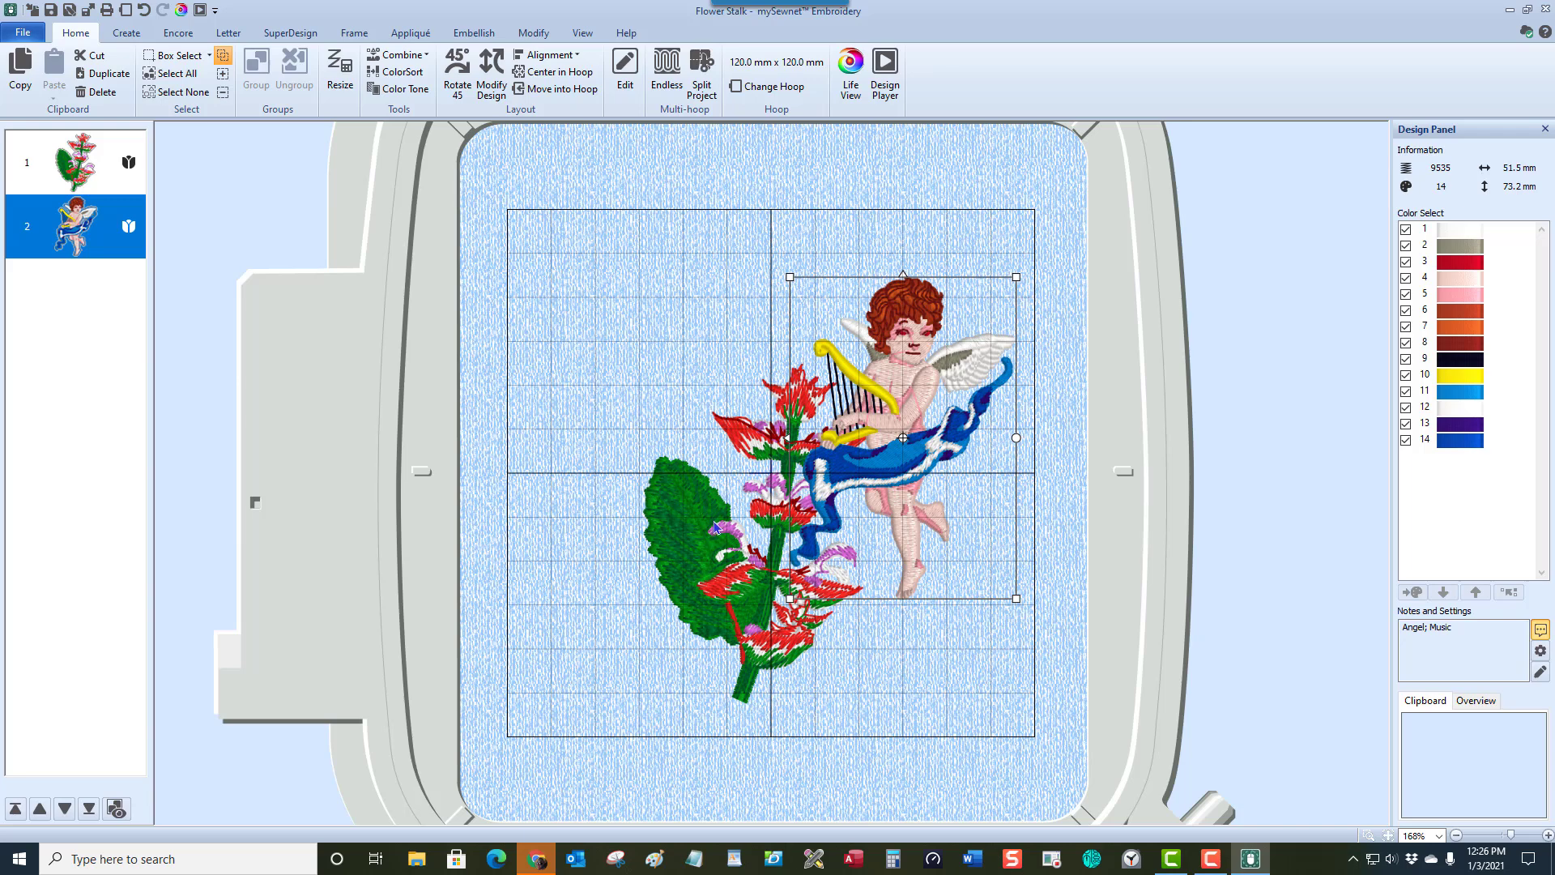
- Move the cherub directly on top of the flower stalk and deselect all designs
left_click(662, 533)
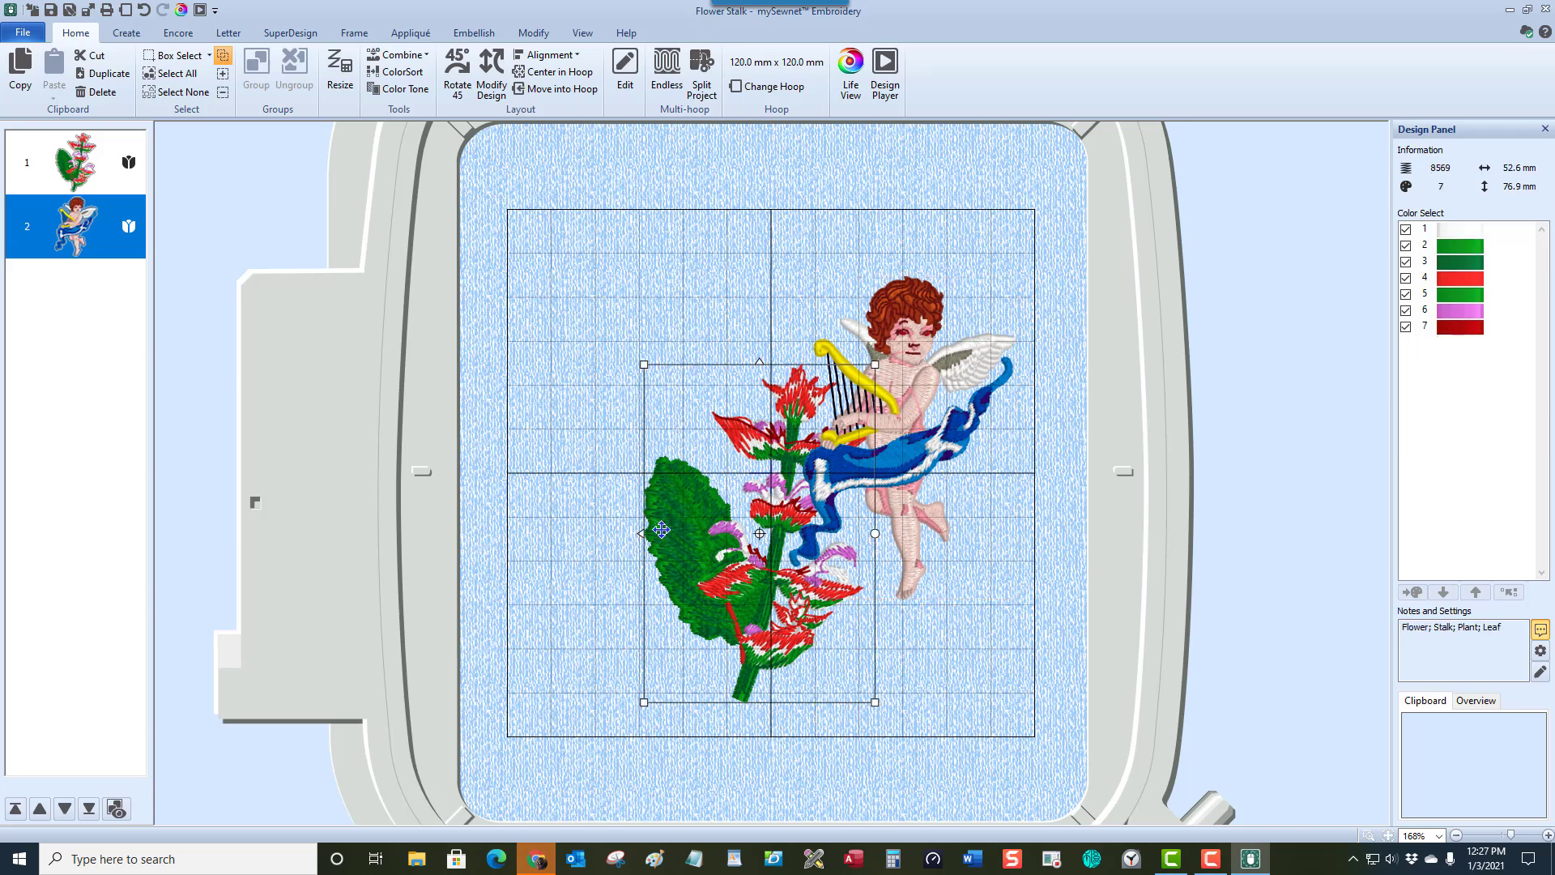
left_click(918, 436)
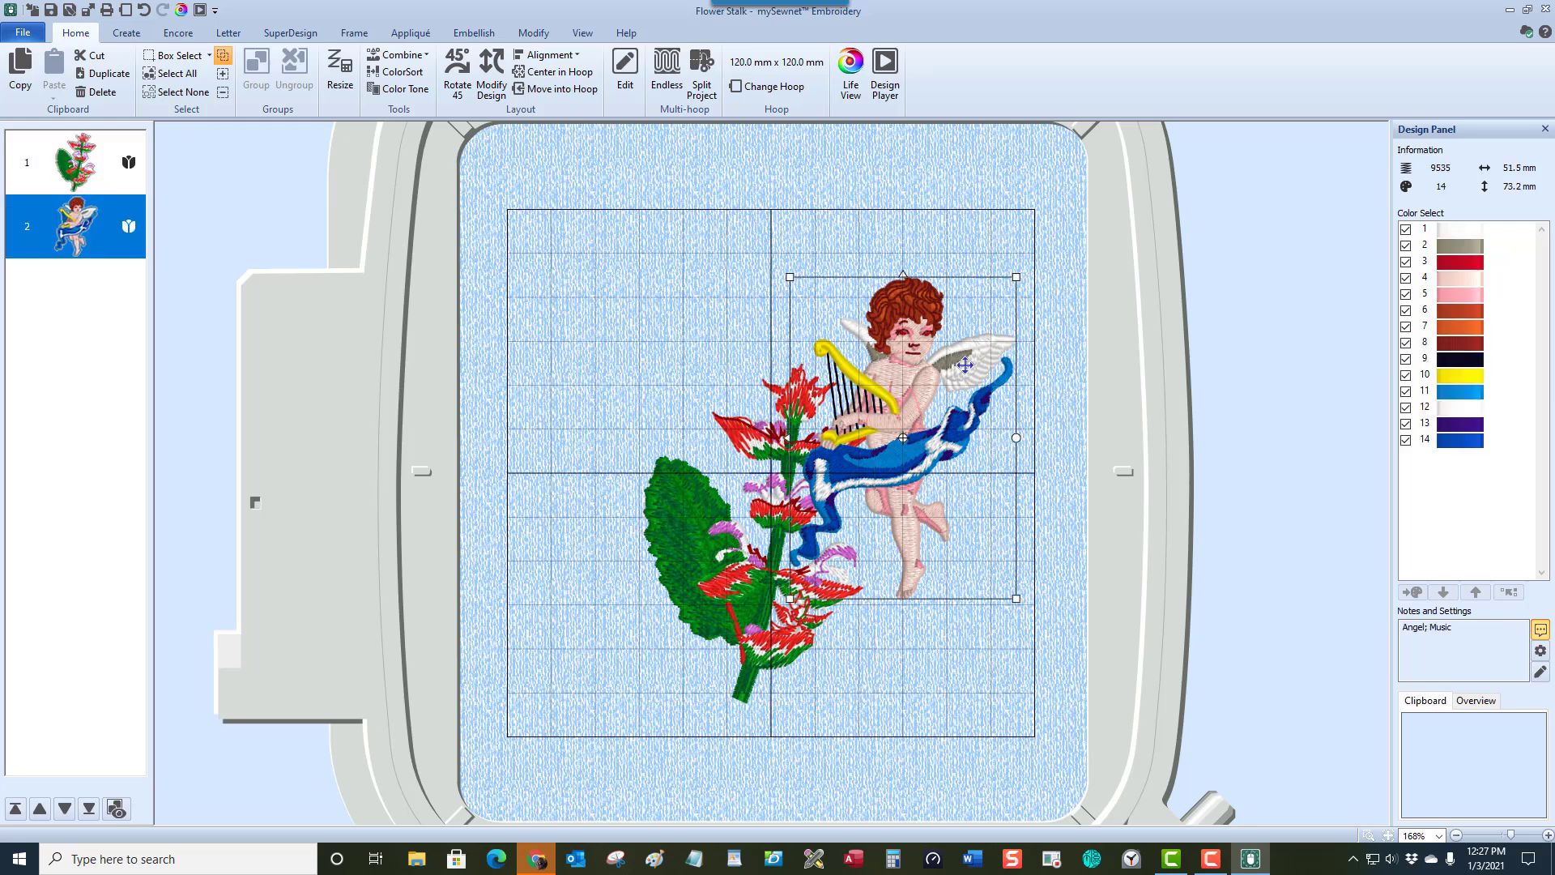
left_click_drag(964, 362, 838, 451)
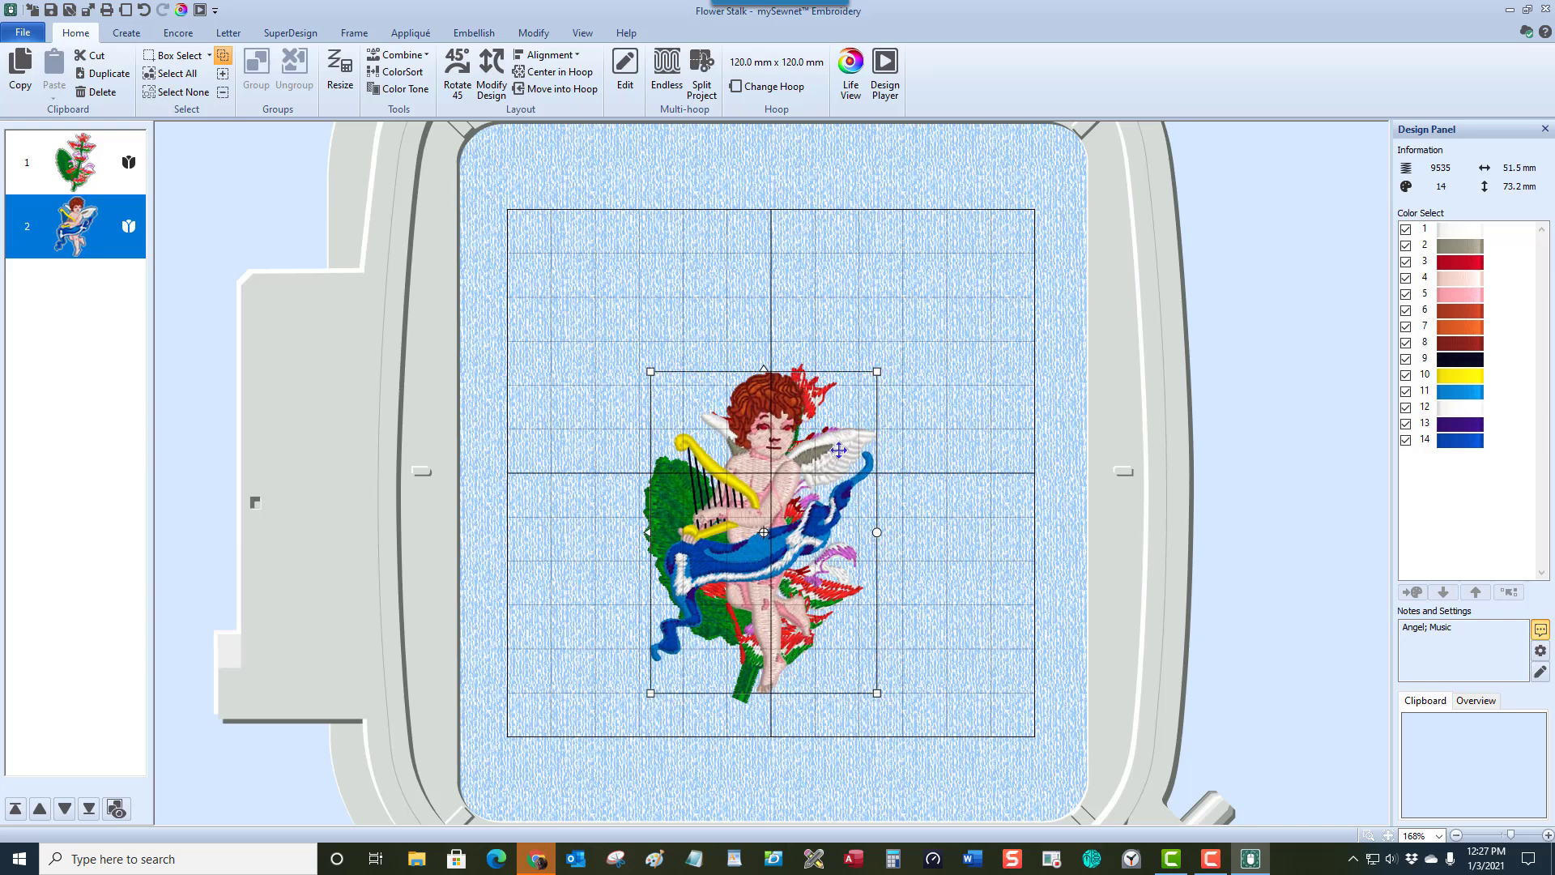
left_click(980, 404)
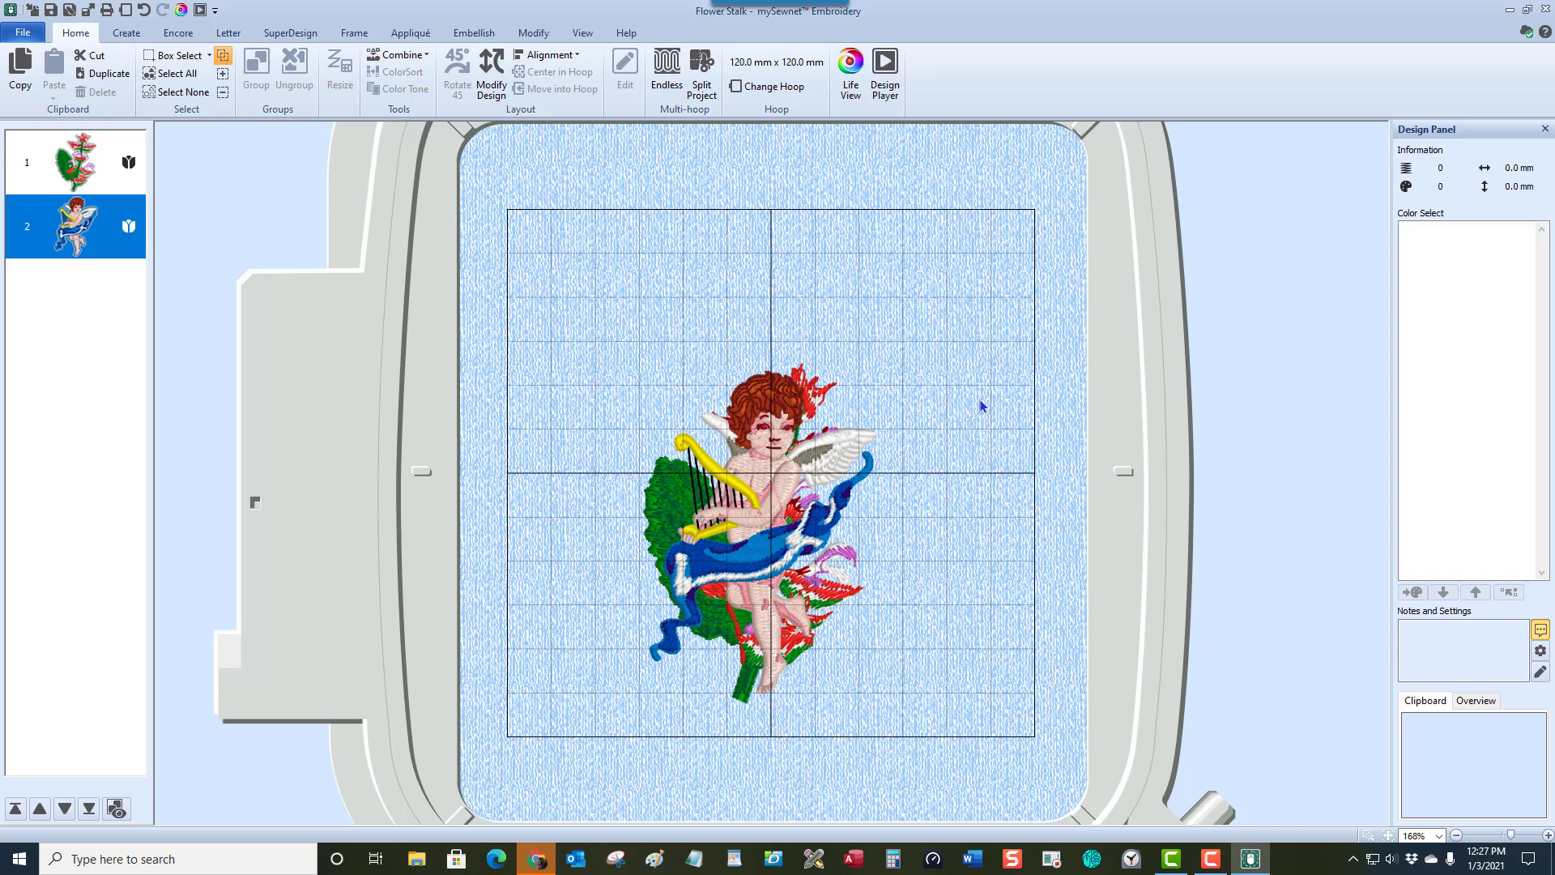
left_click(980, 403)
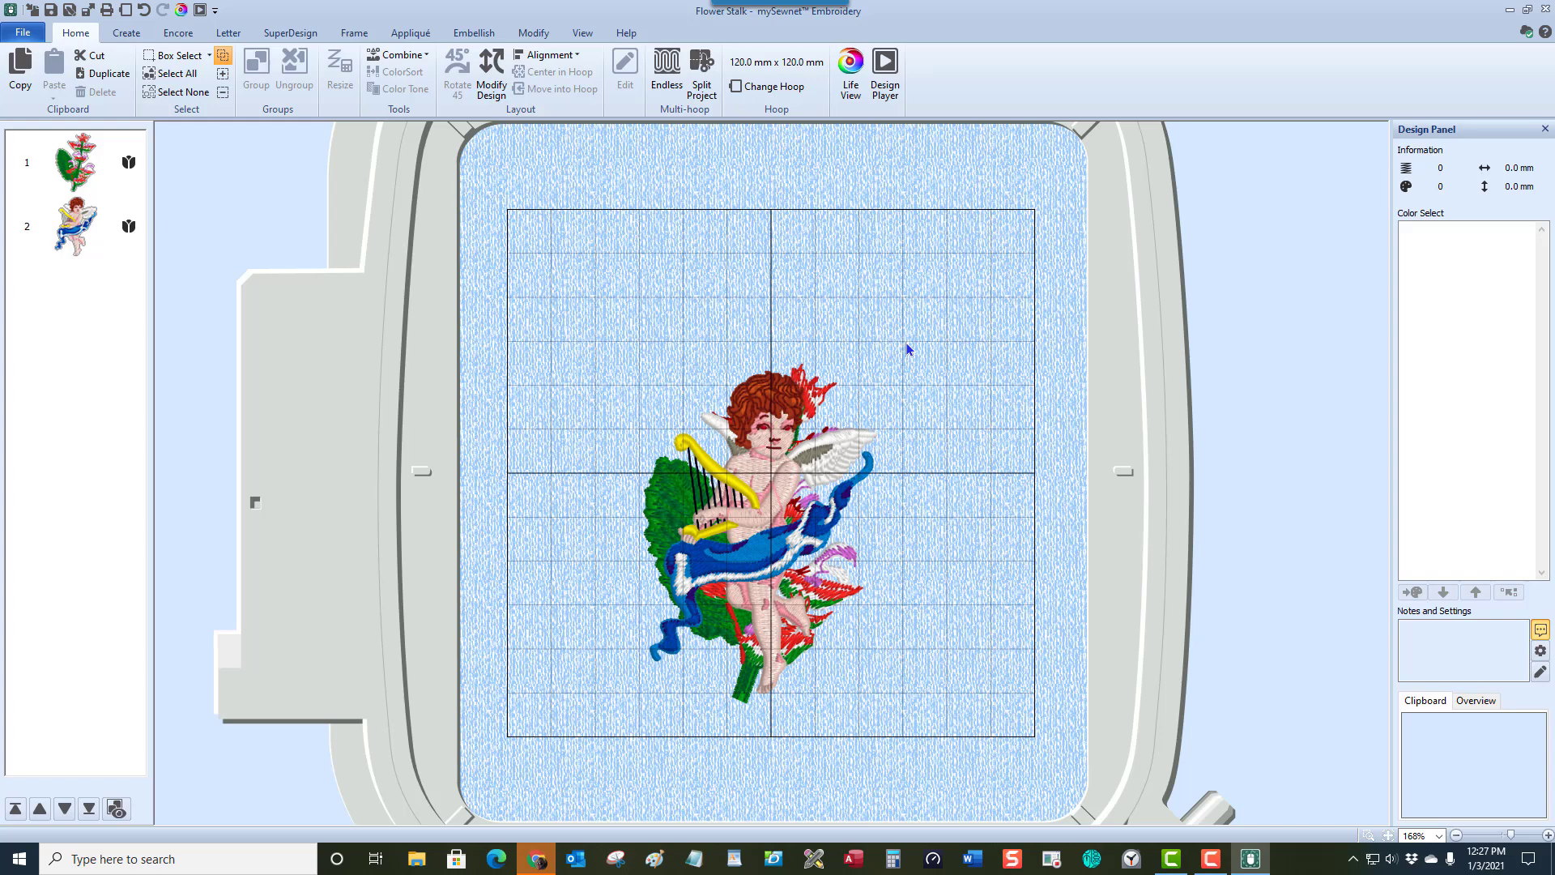
- Try moving the cherub up and right off the flower stalk, and undo the move
left_click(677, 492)
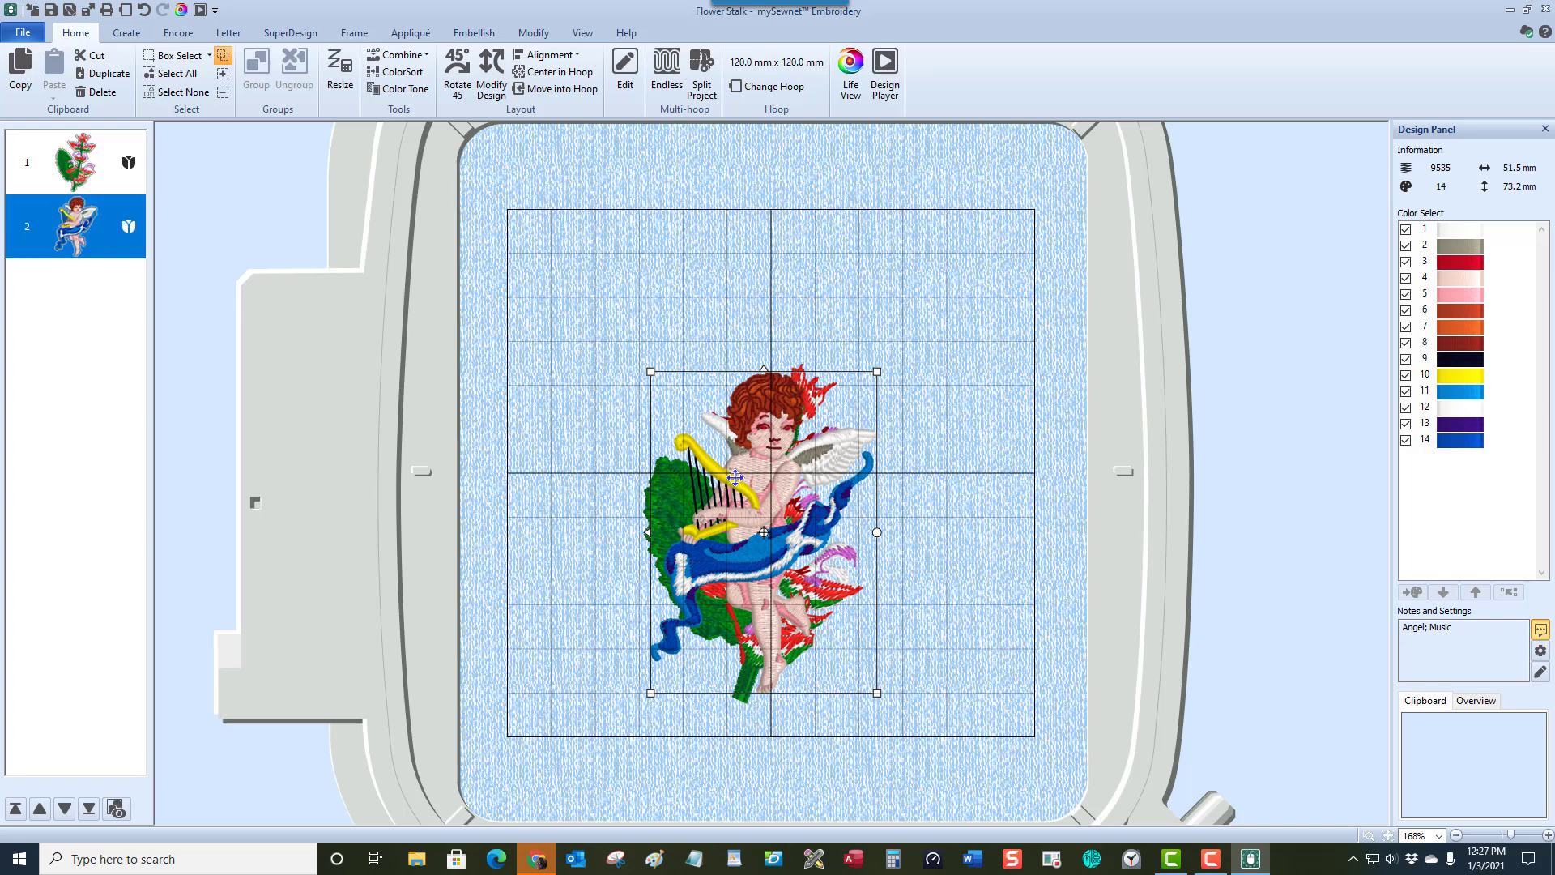
left_click_drag(774, 470, 951, 391)
left_click(951, 390)
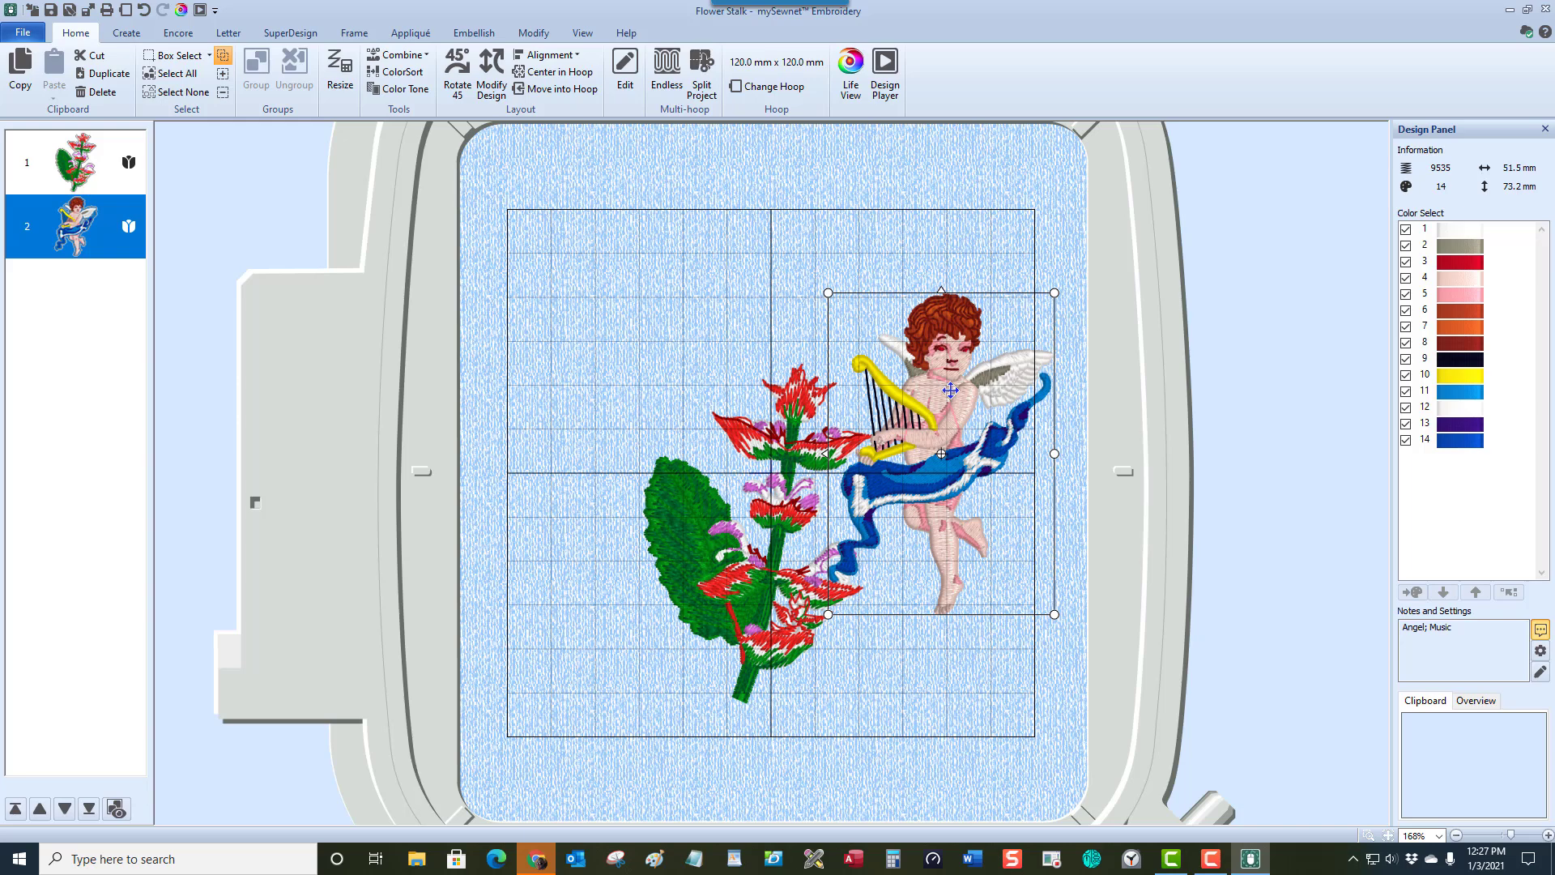
key("ctrl+z")
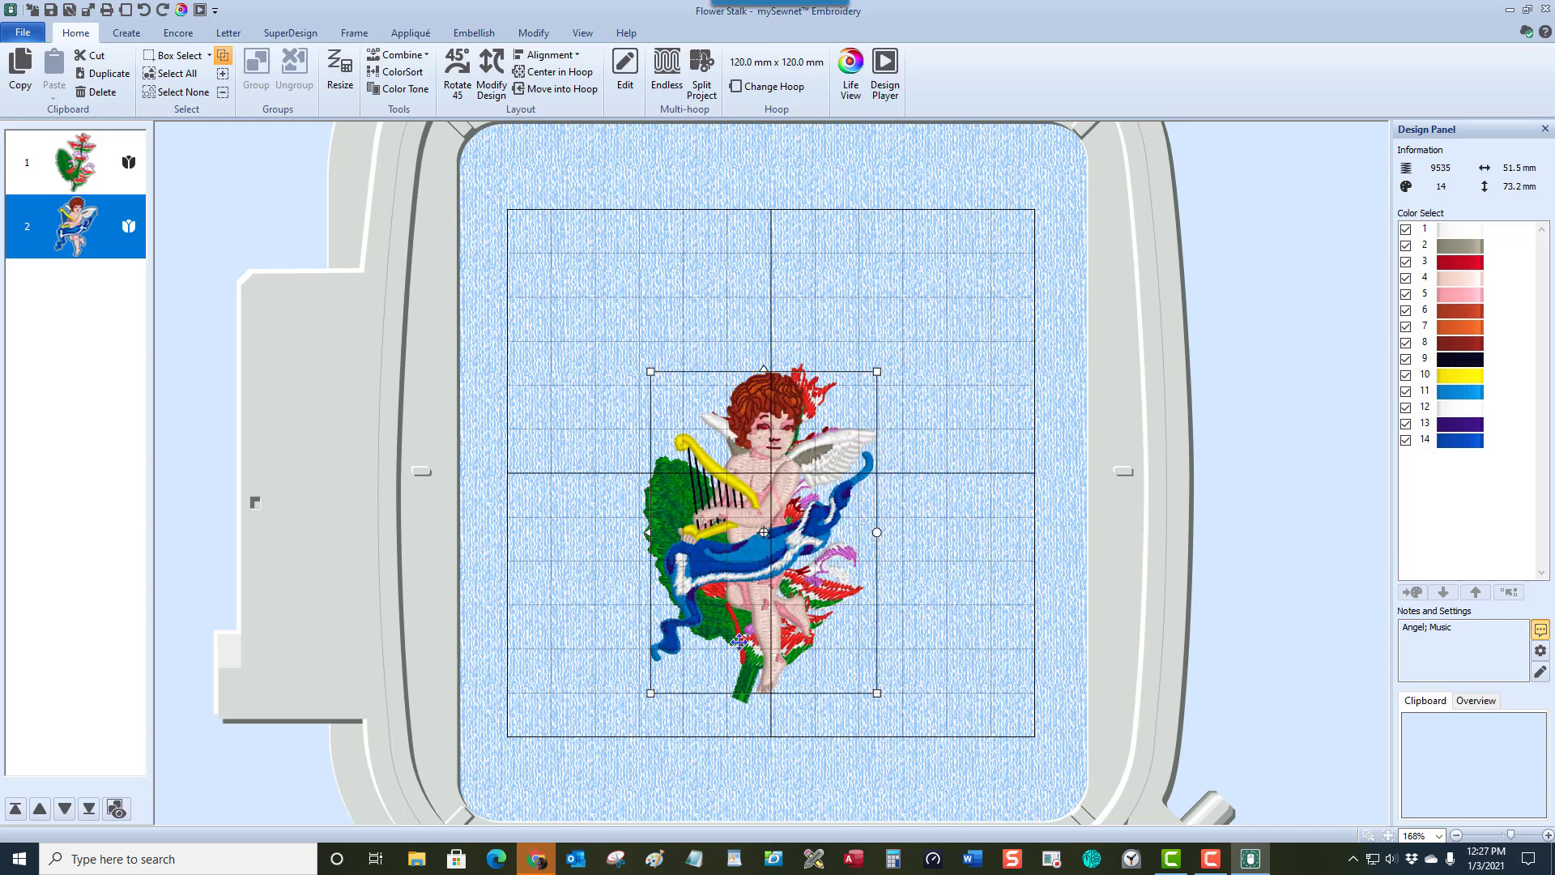
- Select the flower stalk by its exposed stem behind the cherub, nudge it slightly left, and deselect it
left_click(746, 699)
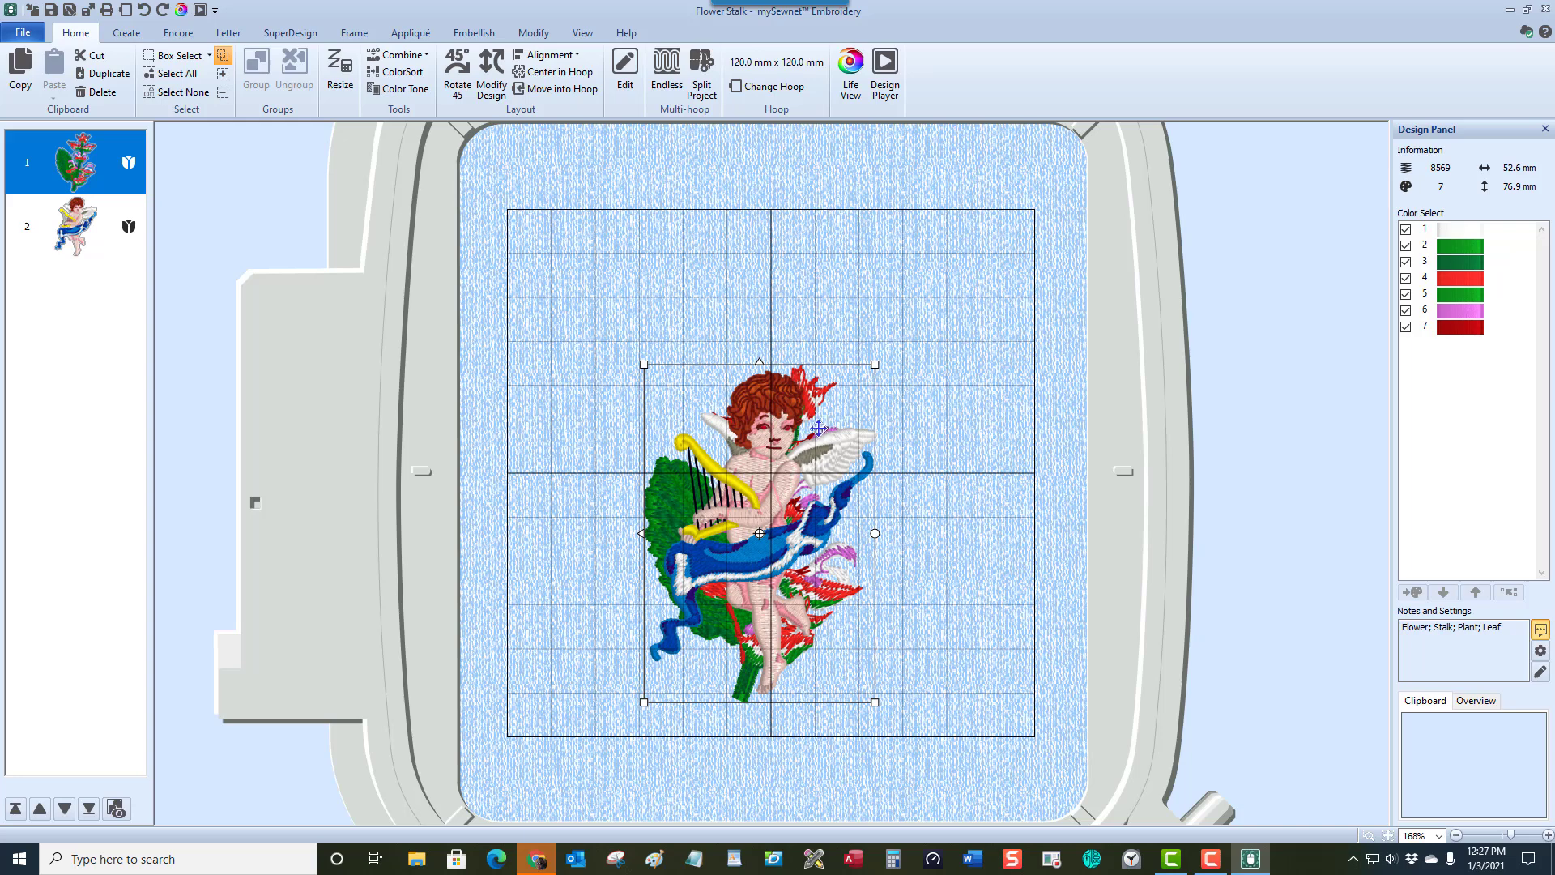
mouse_move(820, 494)
left_mouse_down()
mouse_move(782, 480)
mouse_move(818, 484)
mouse_move(809, 497)
left_mouse_up()
left_click(542, 429)
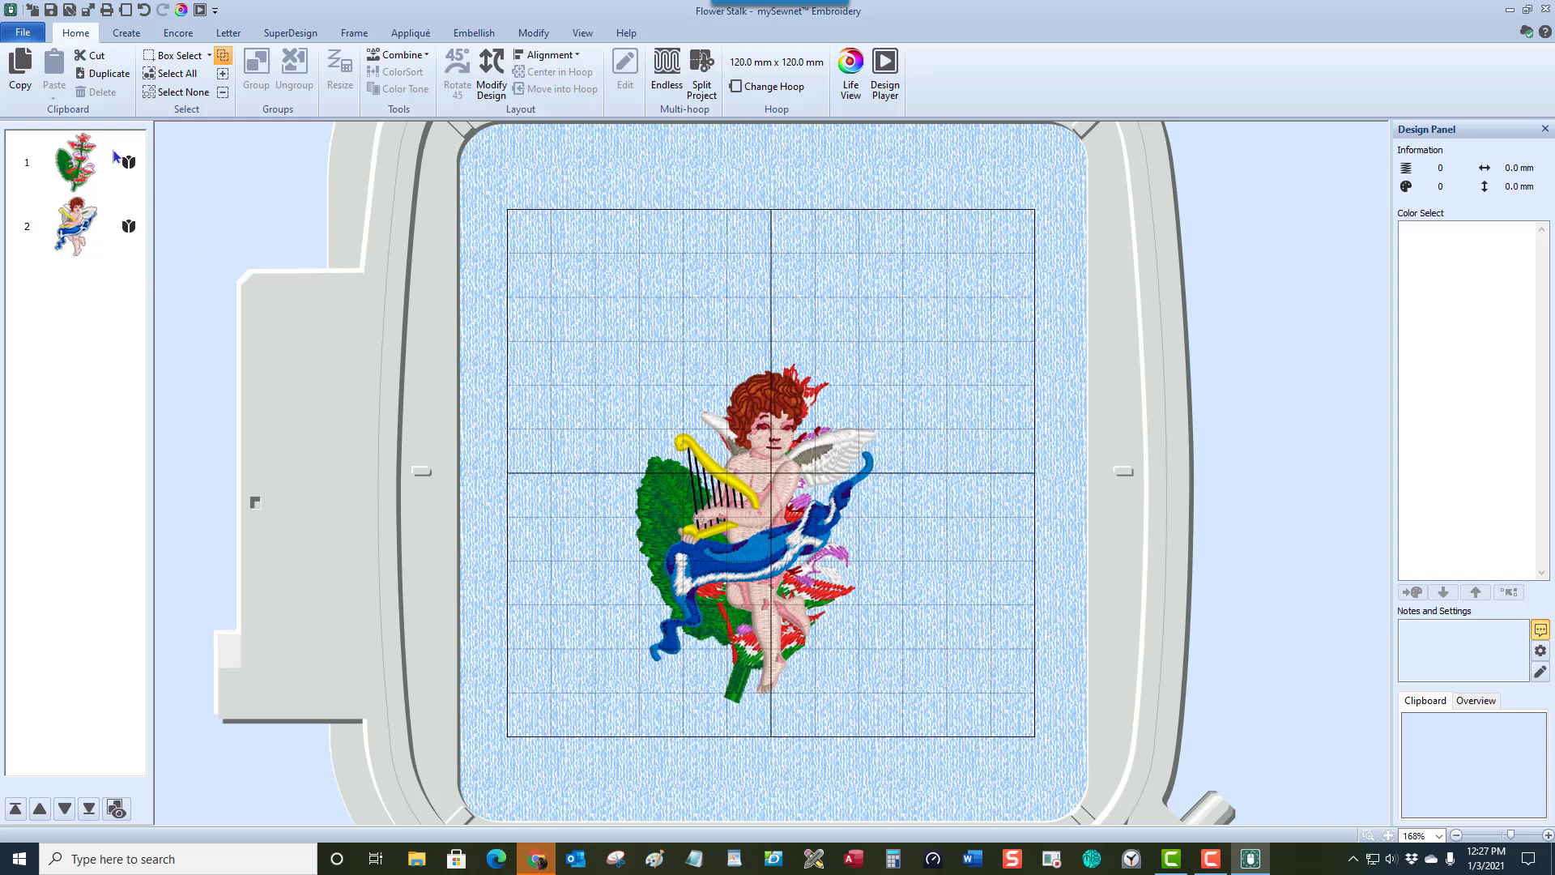
- Select each overlapping design from its thumbnail, shifting the flower stalk slightly up and right and the cherub up and left
left_click(71, 160)
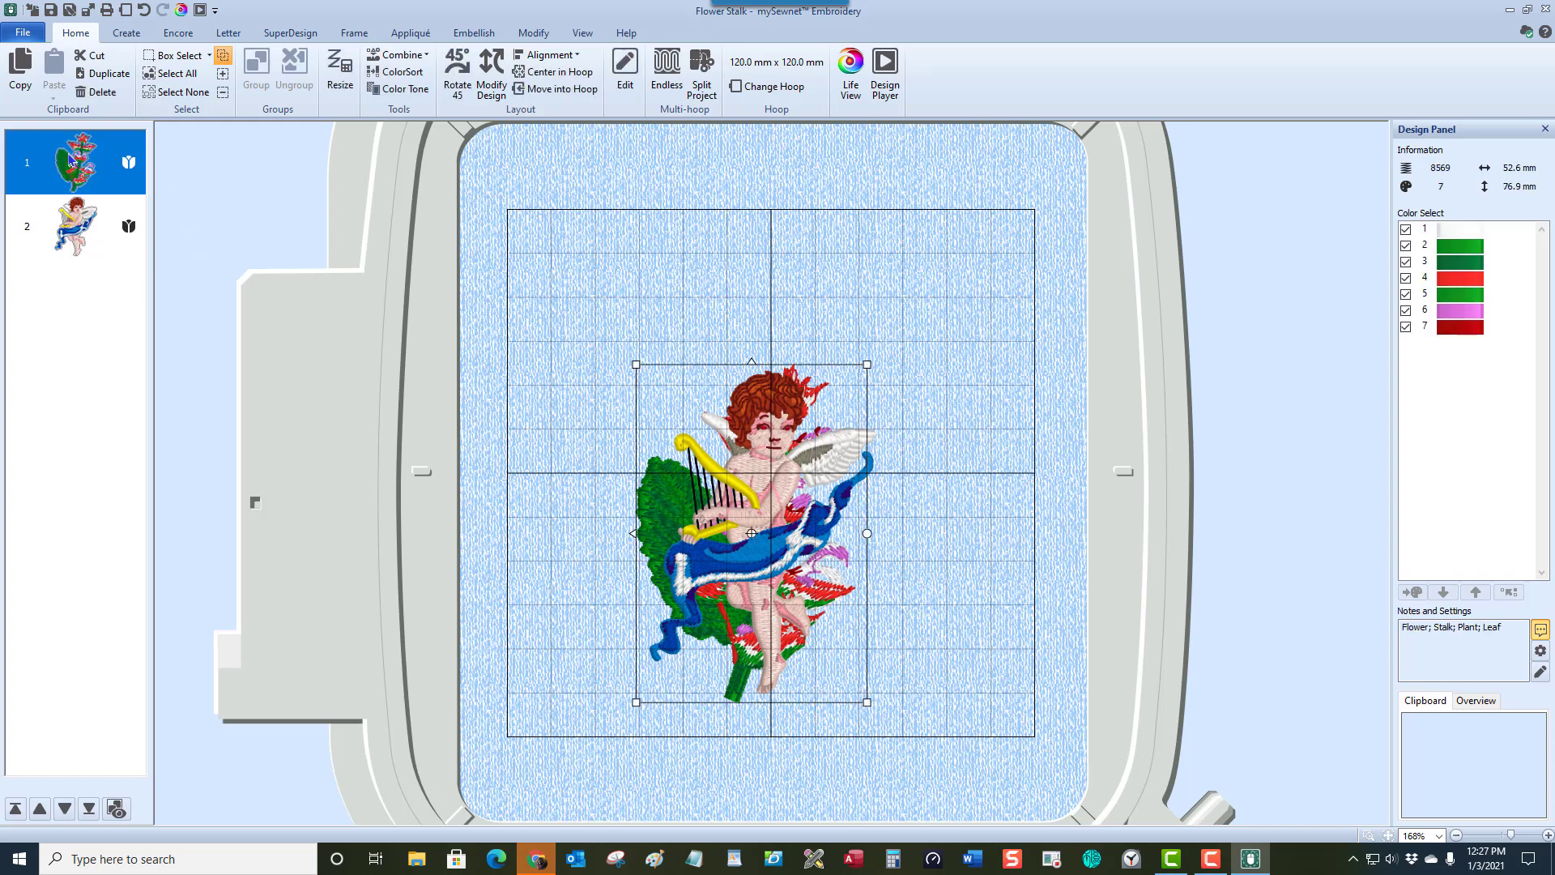
mouse_move(691, 431)
left_mouse_down()
mouse_move(967, 310)
mouse_move(674, 415)
mouse_move(698, 414)
left_mouse_up()
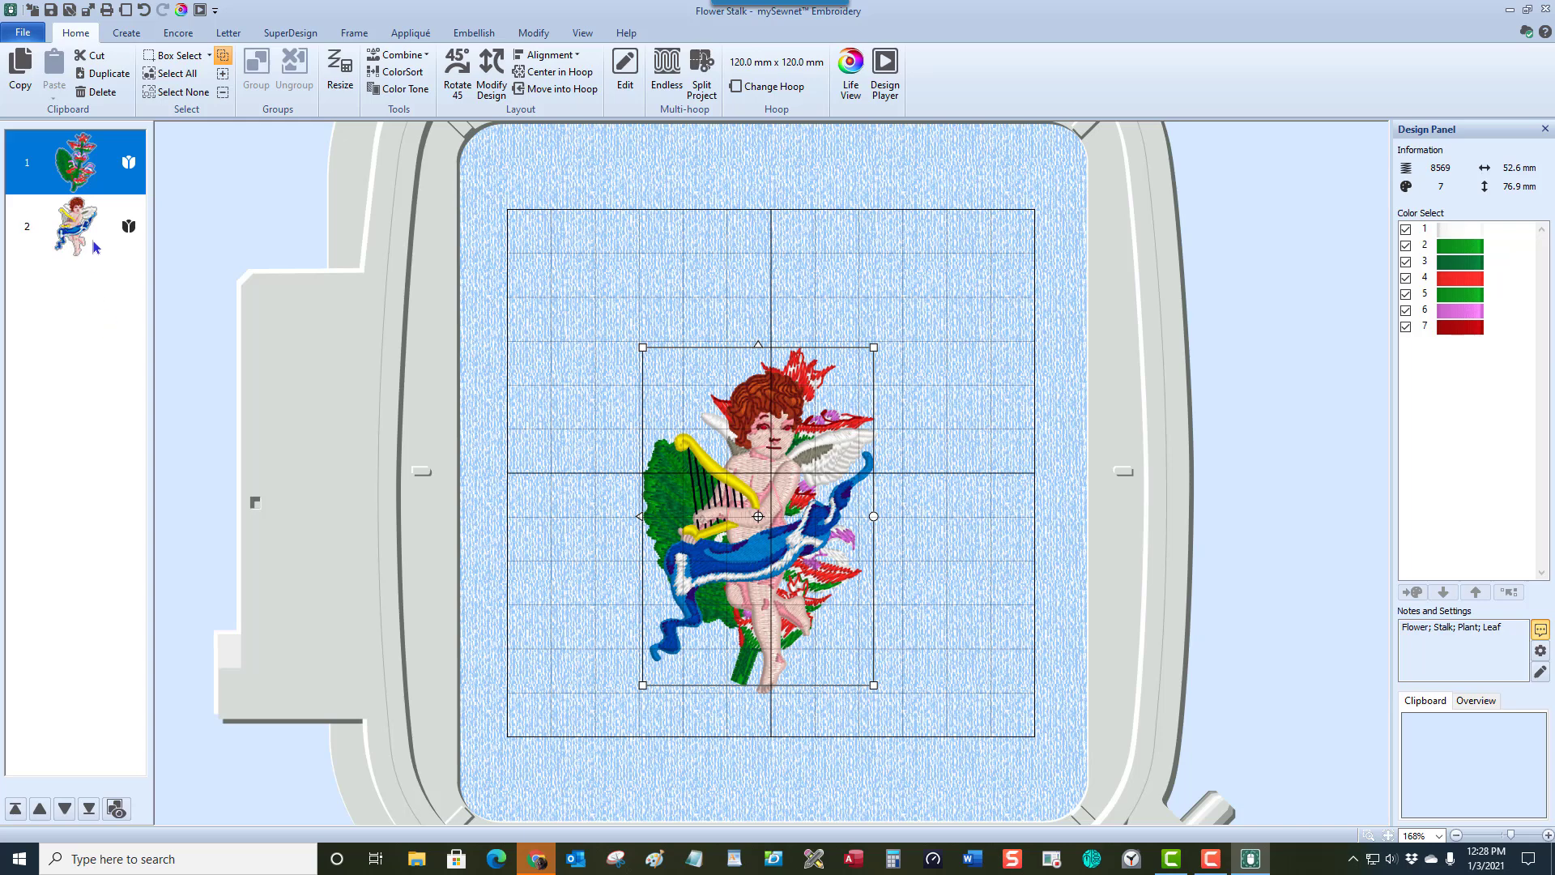
left_click(97, 229)
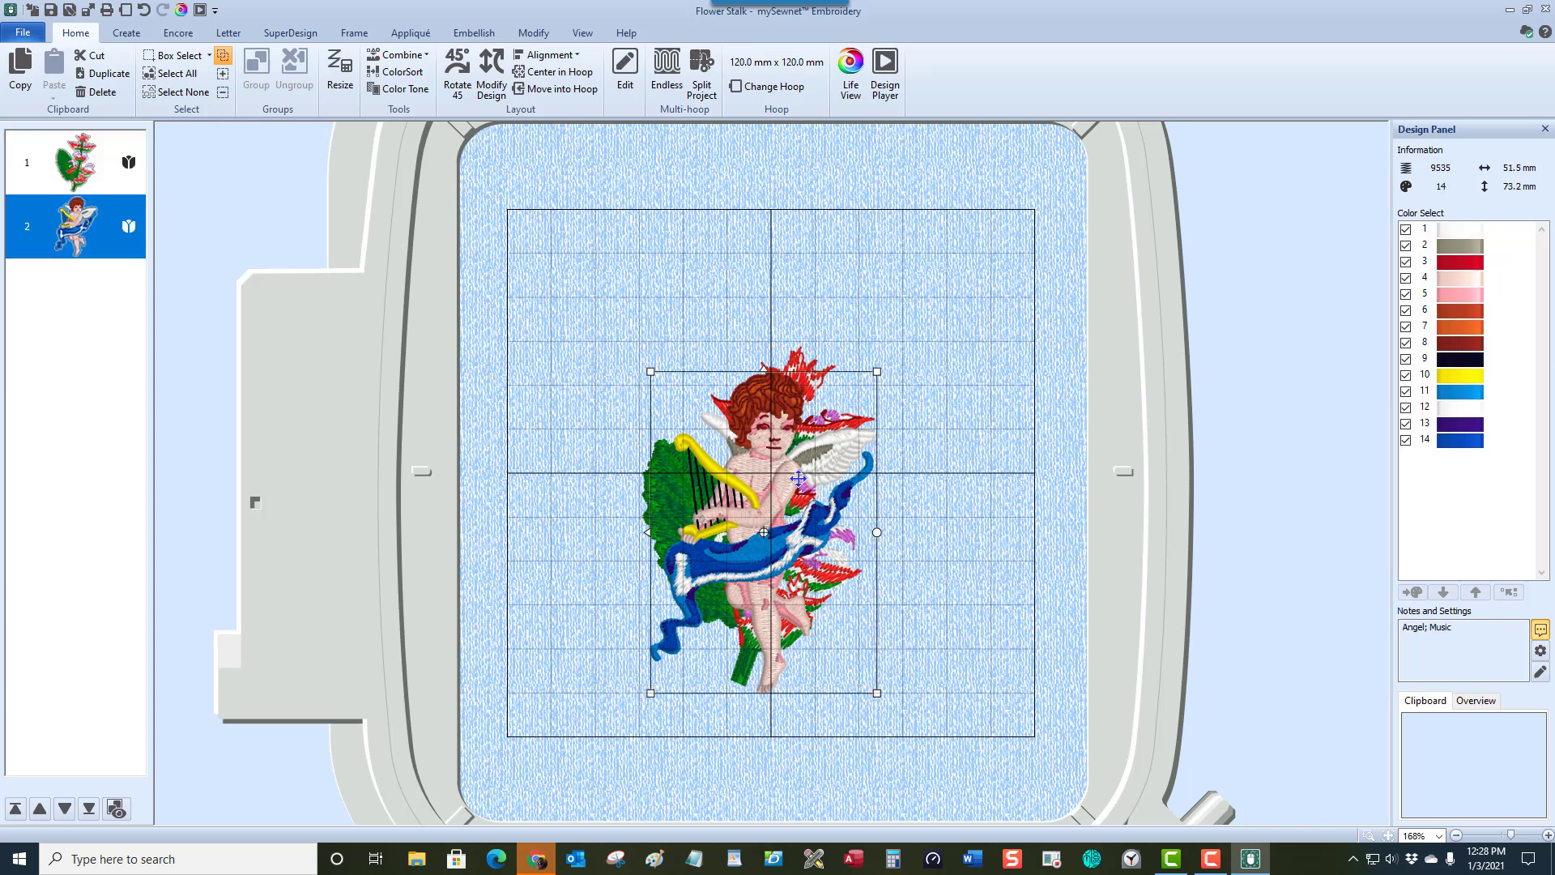
mouse_move(794, 486)
left_mouse_down()
mouse_move(1071, 509)
mouse_move(798, 461)
left_mouse_up()
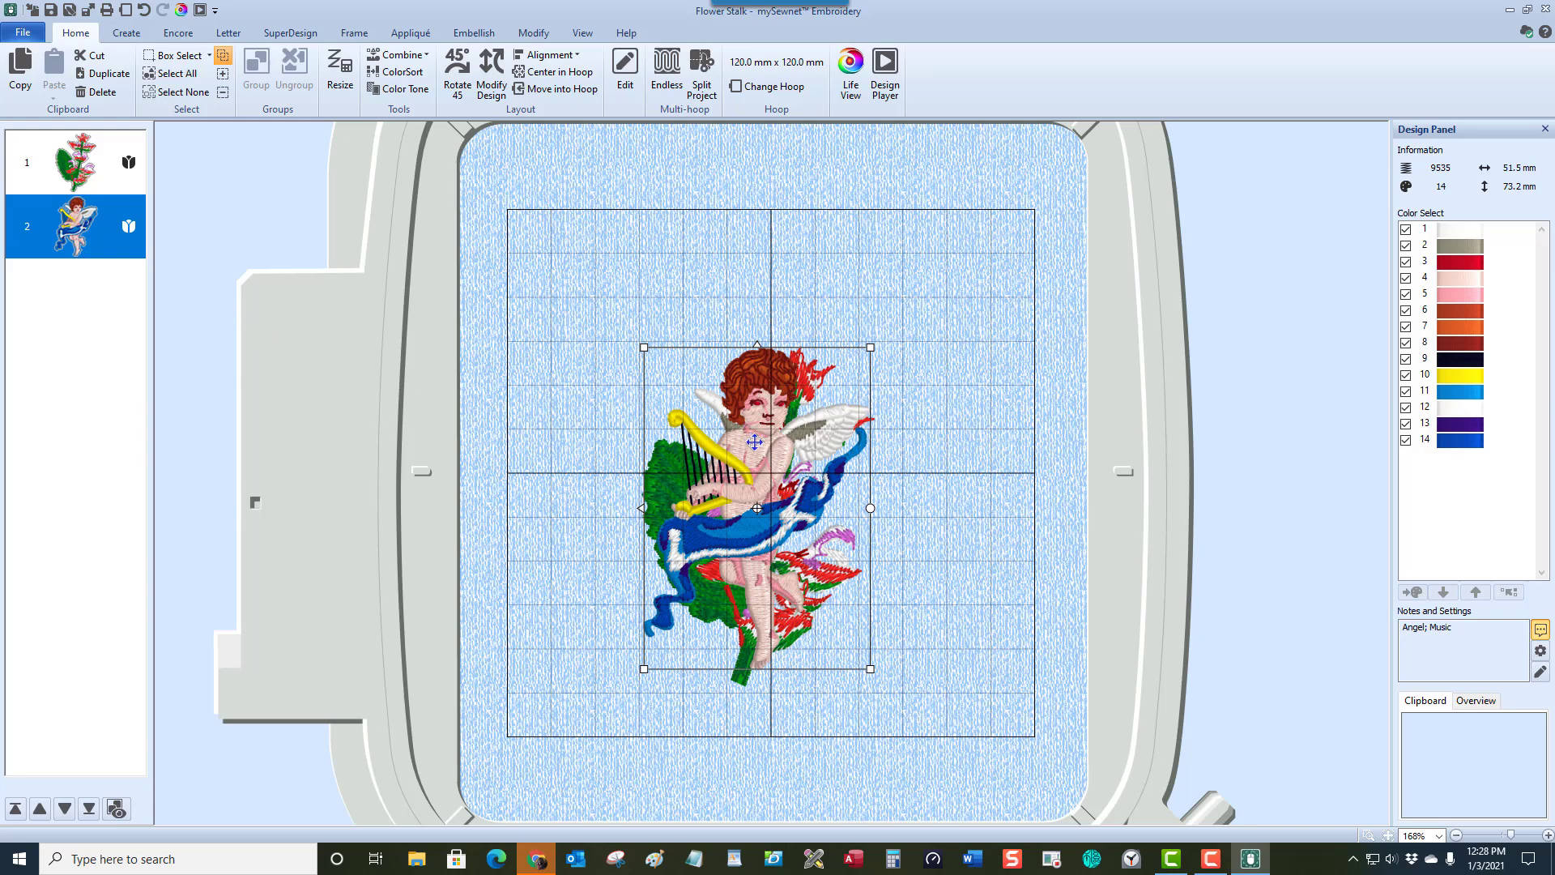
left_click_drag(754, 441, 711, 380)
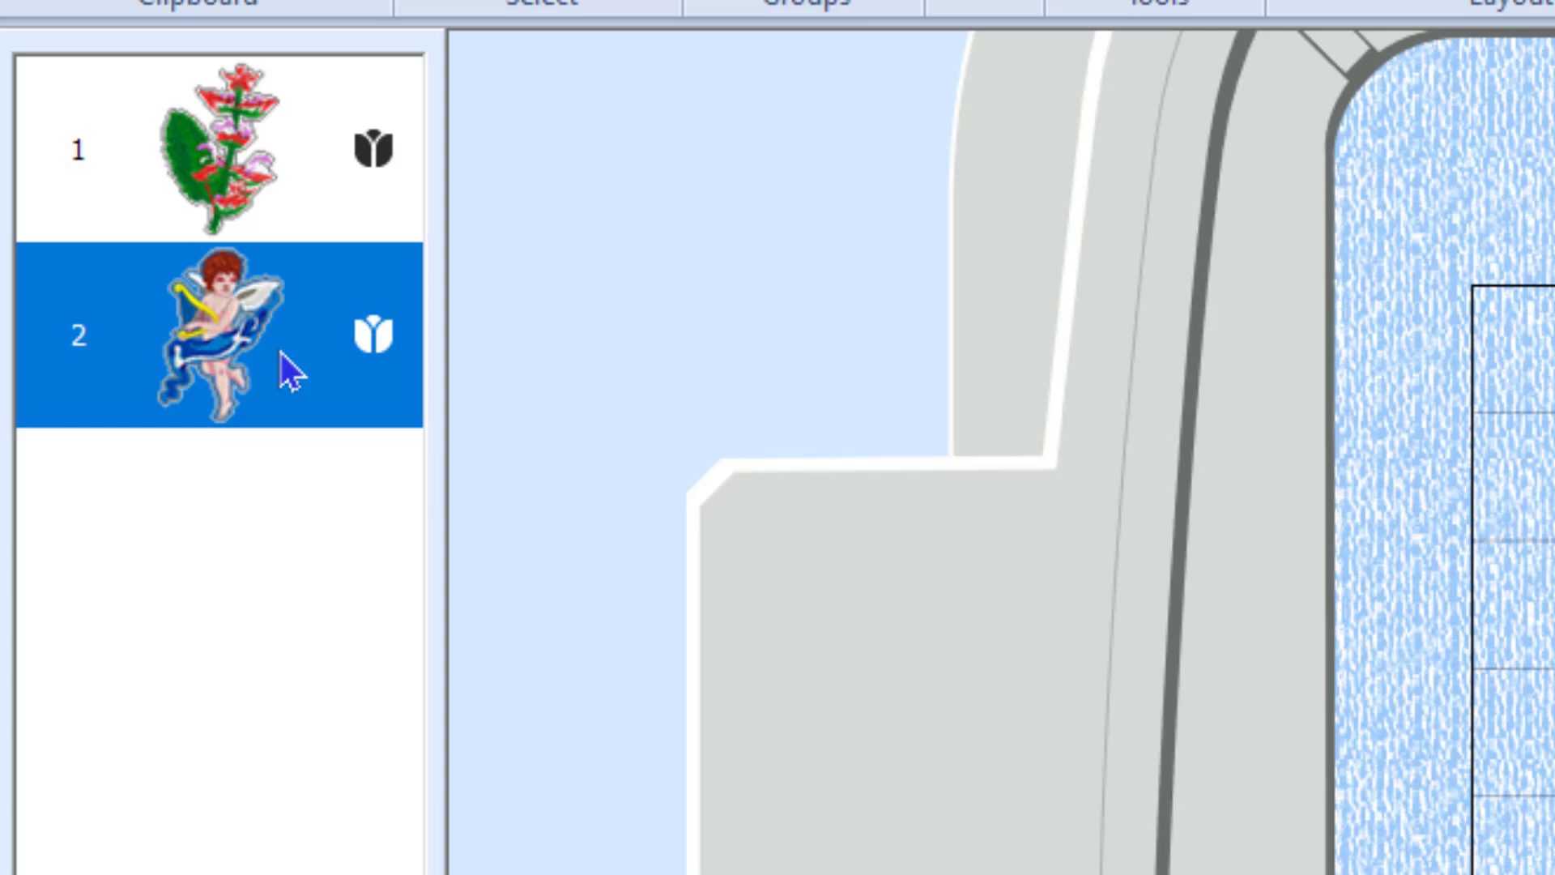
- Reorder the stitching sequence so the cherub comes before the flower stalk
left_click_drag(281, 353, 293, 319)
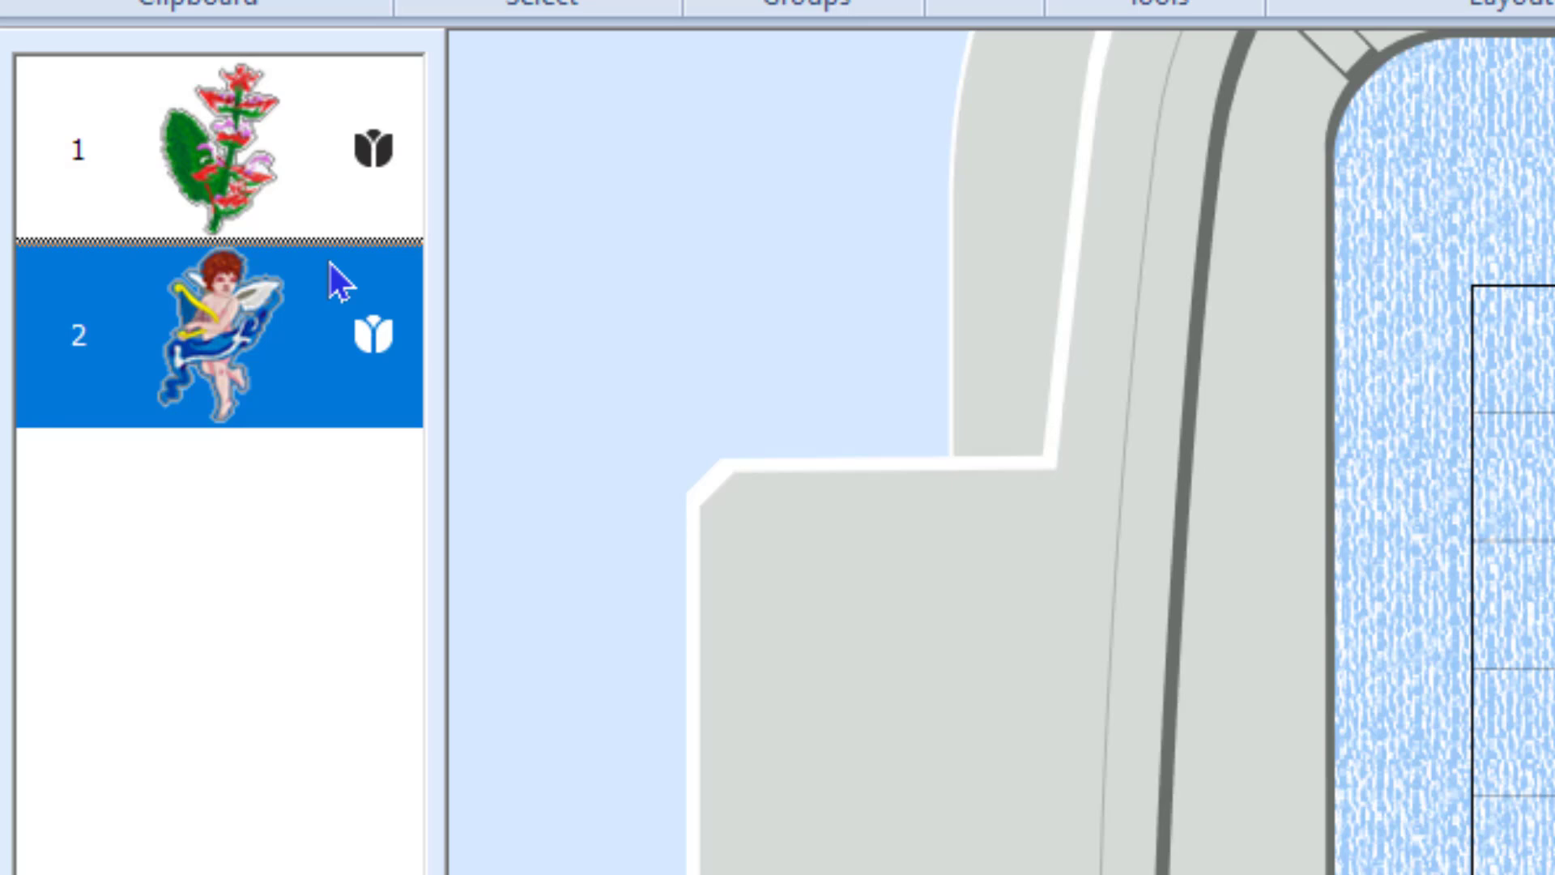
left_click_drag(331, 249, 327, 156)
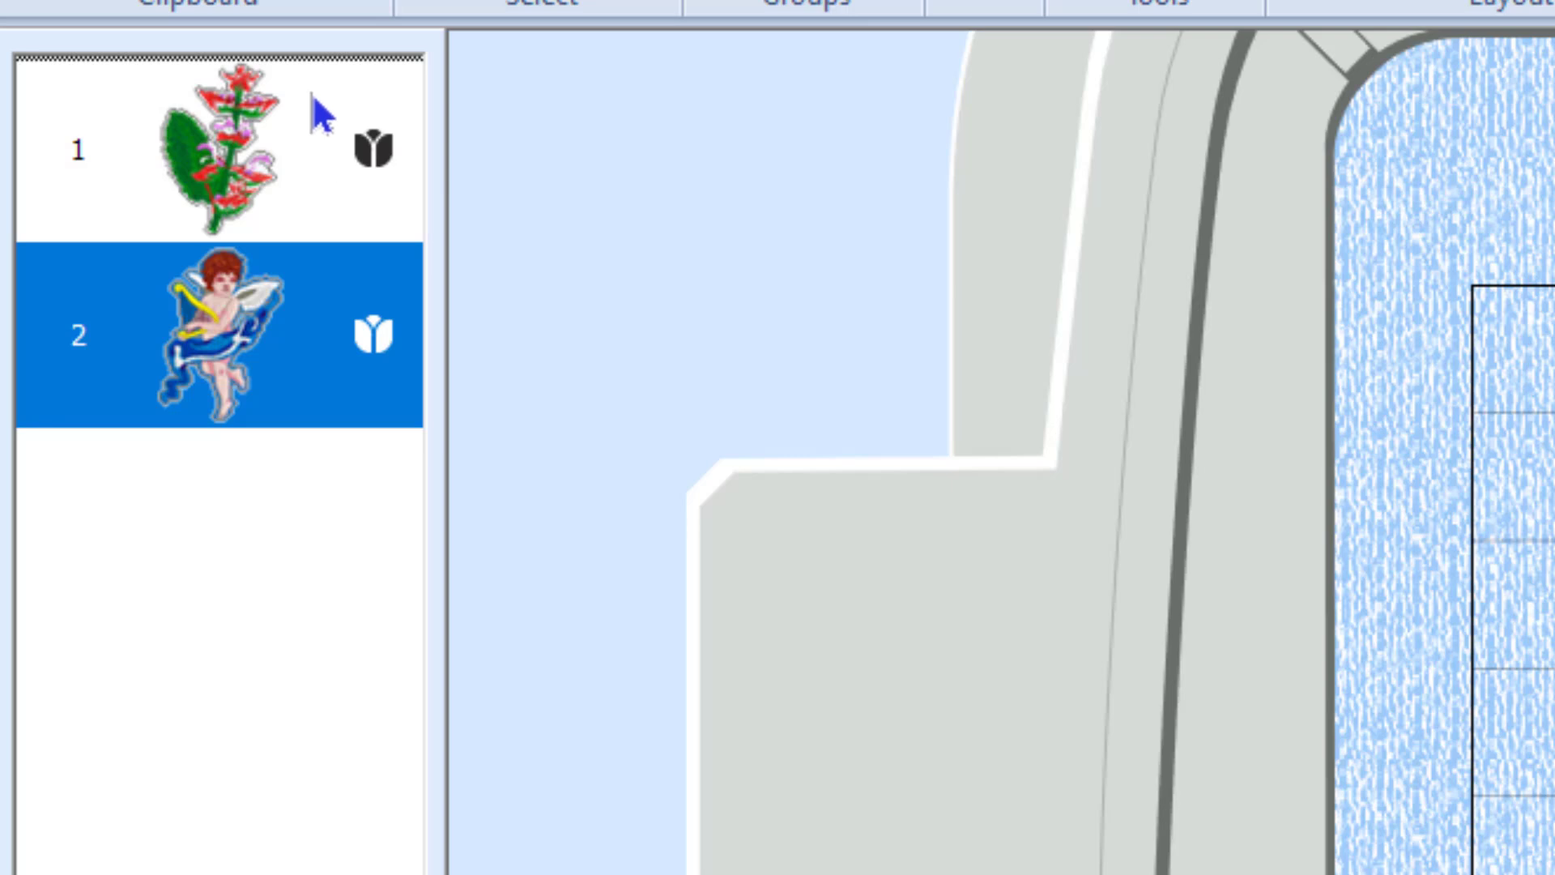
left_click_drag(311, 84, 310, 71)
left_click_drag(310, 81, 311, 84)
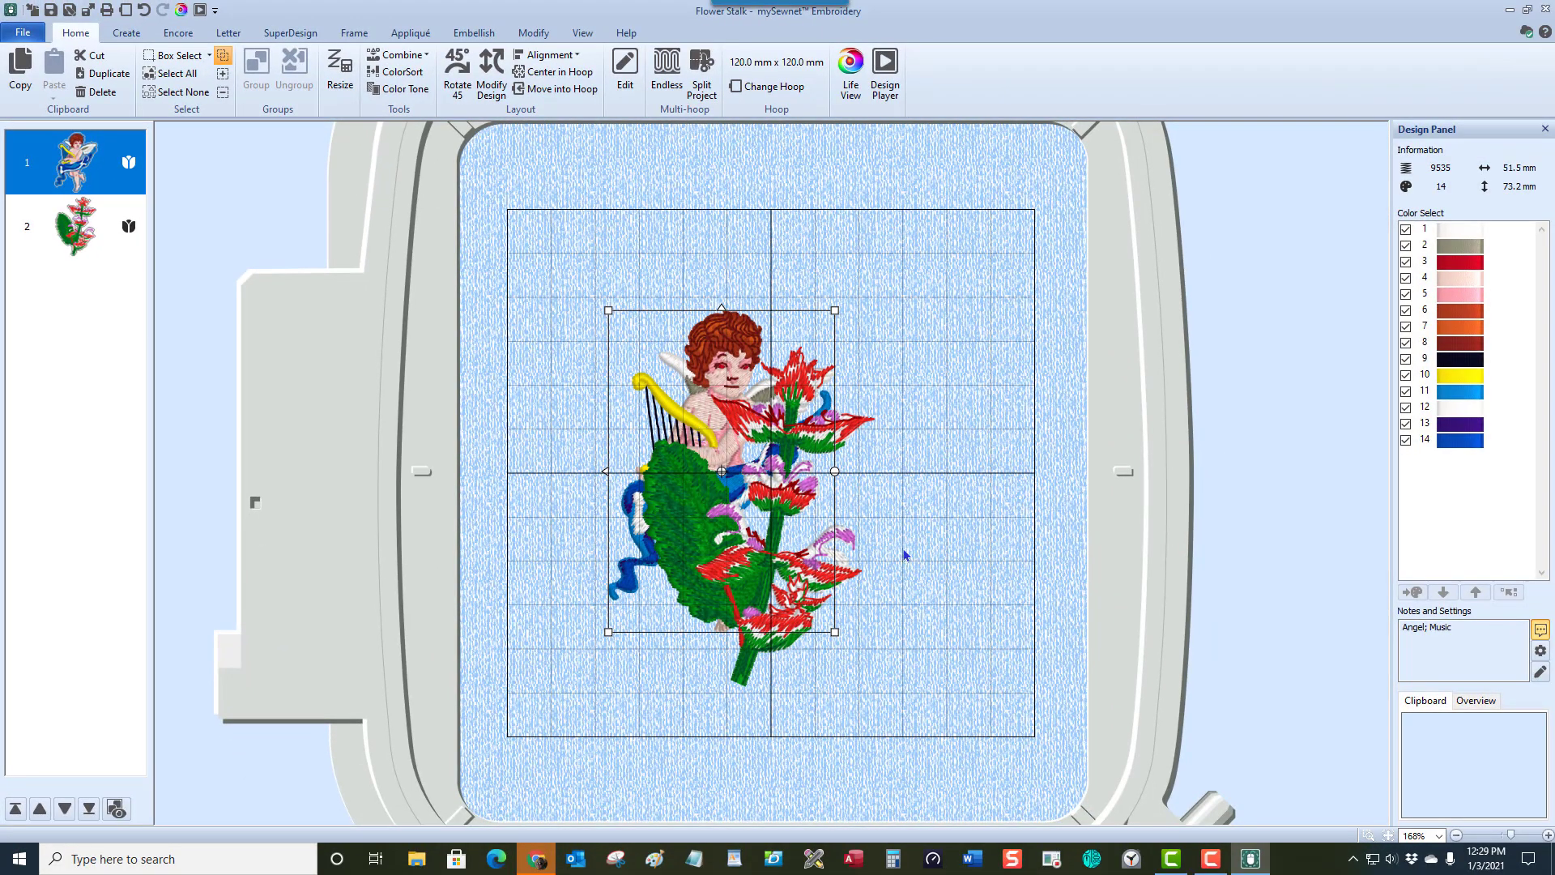
- Deselect the cherub, open the Life View 3D preview, tilt the embroidery, and examine it at several zoom levels
left_click(937, 521)
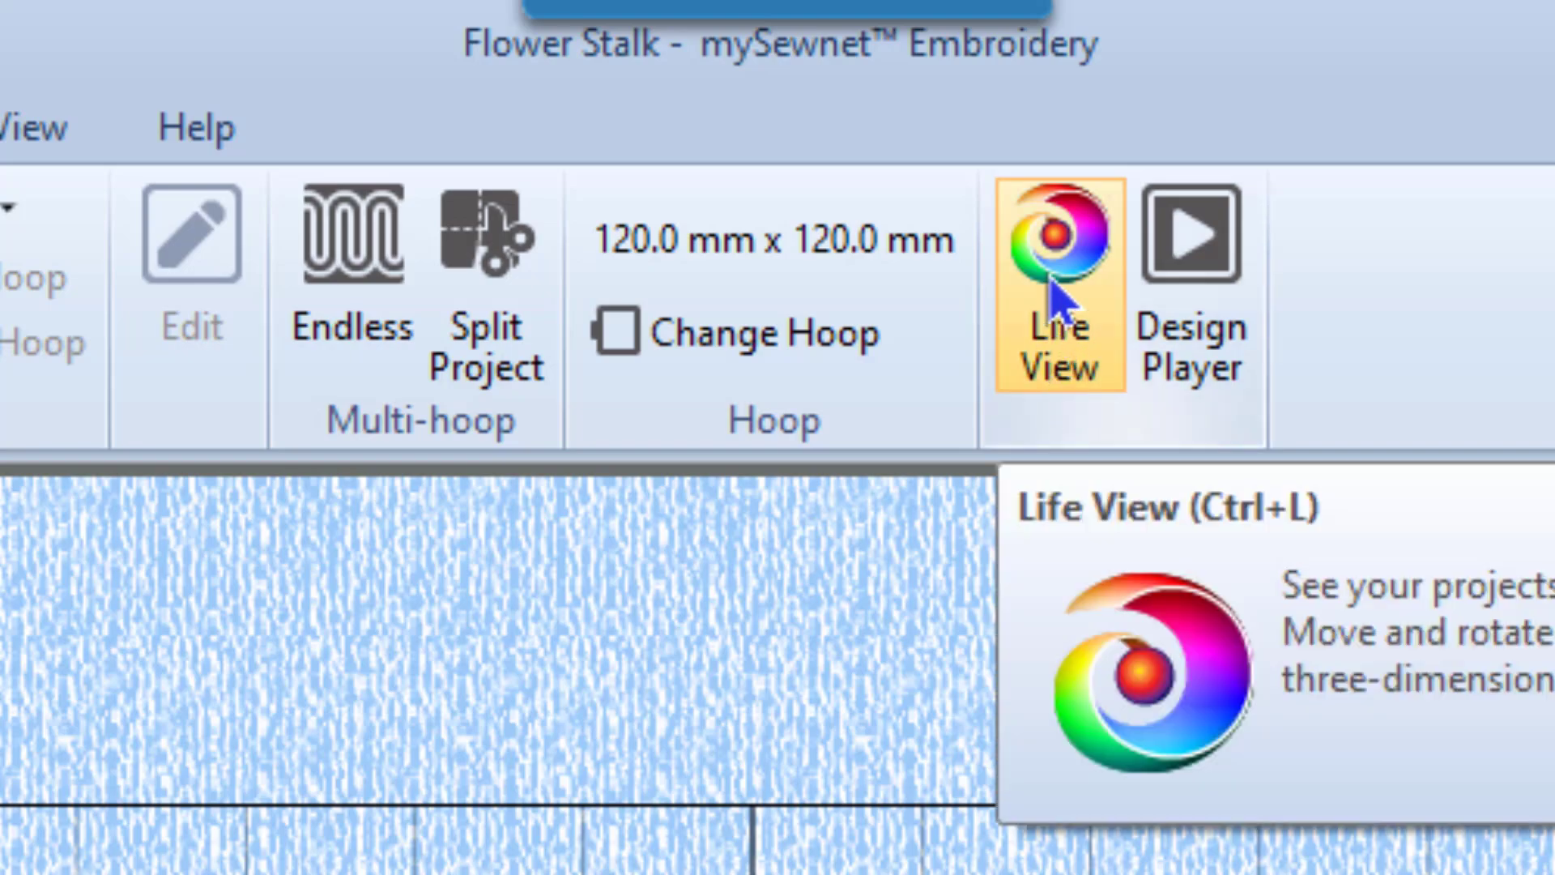
left_click(1053, 288)
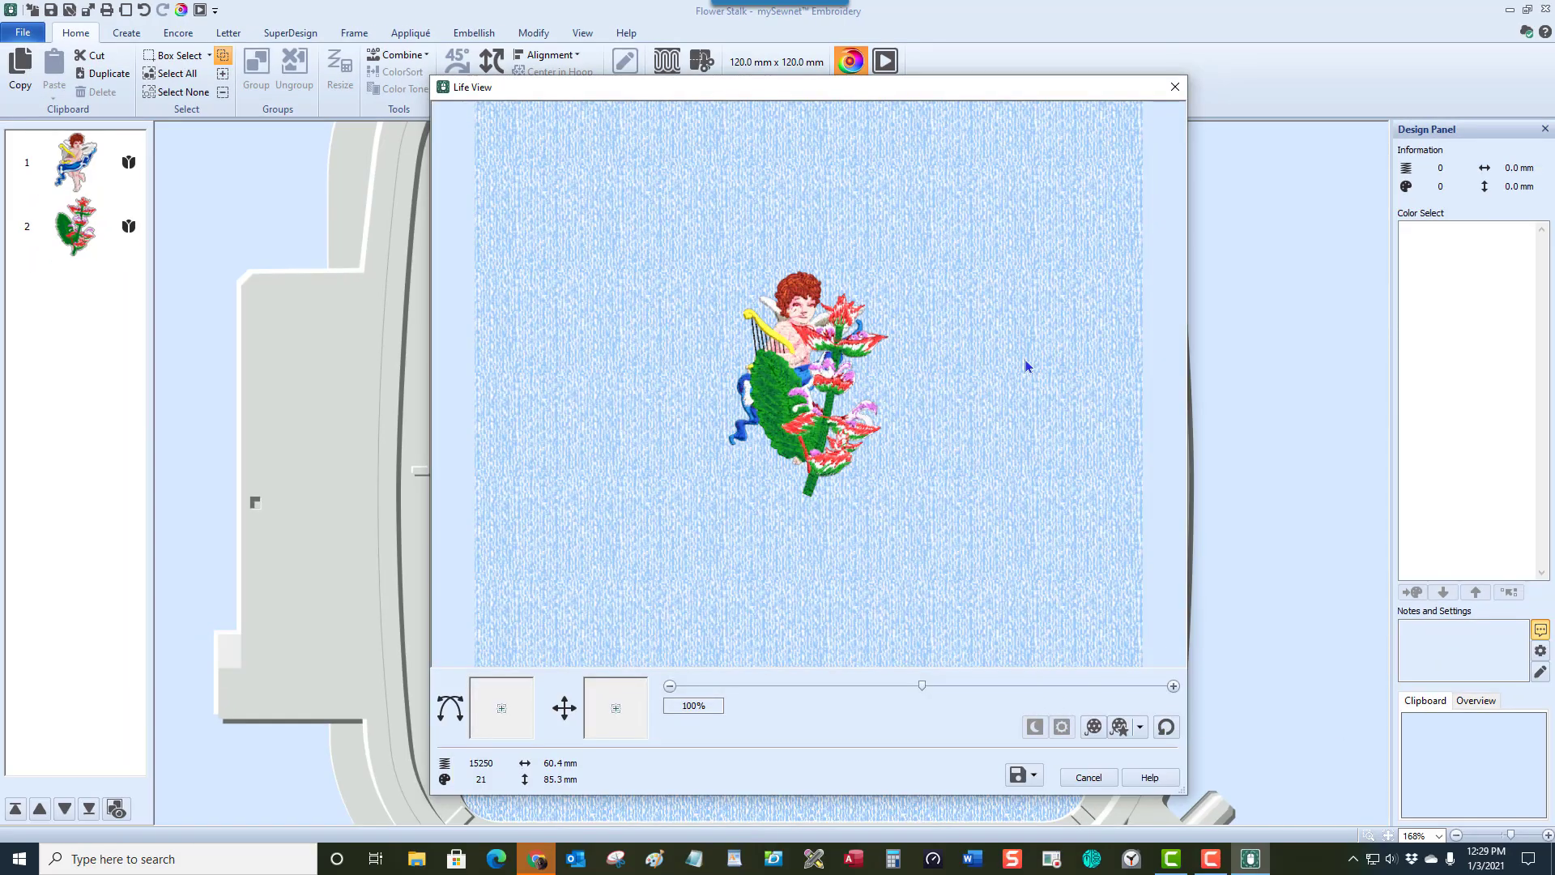
left_click_drag(1027, 364, 984, 408)
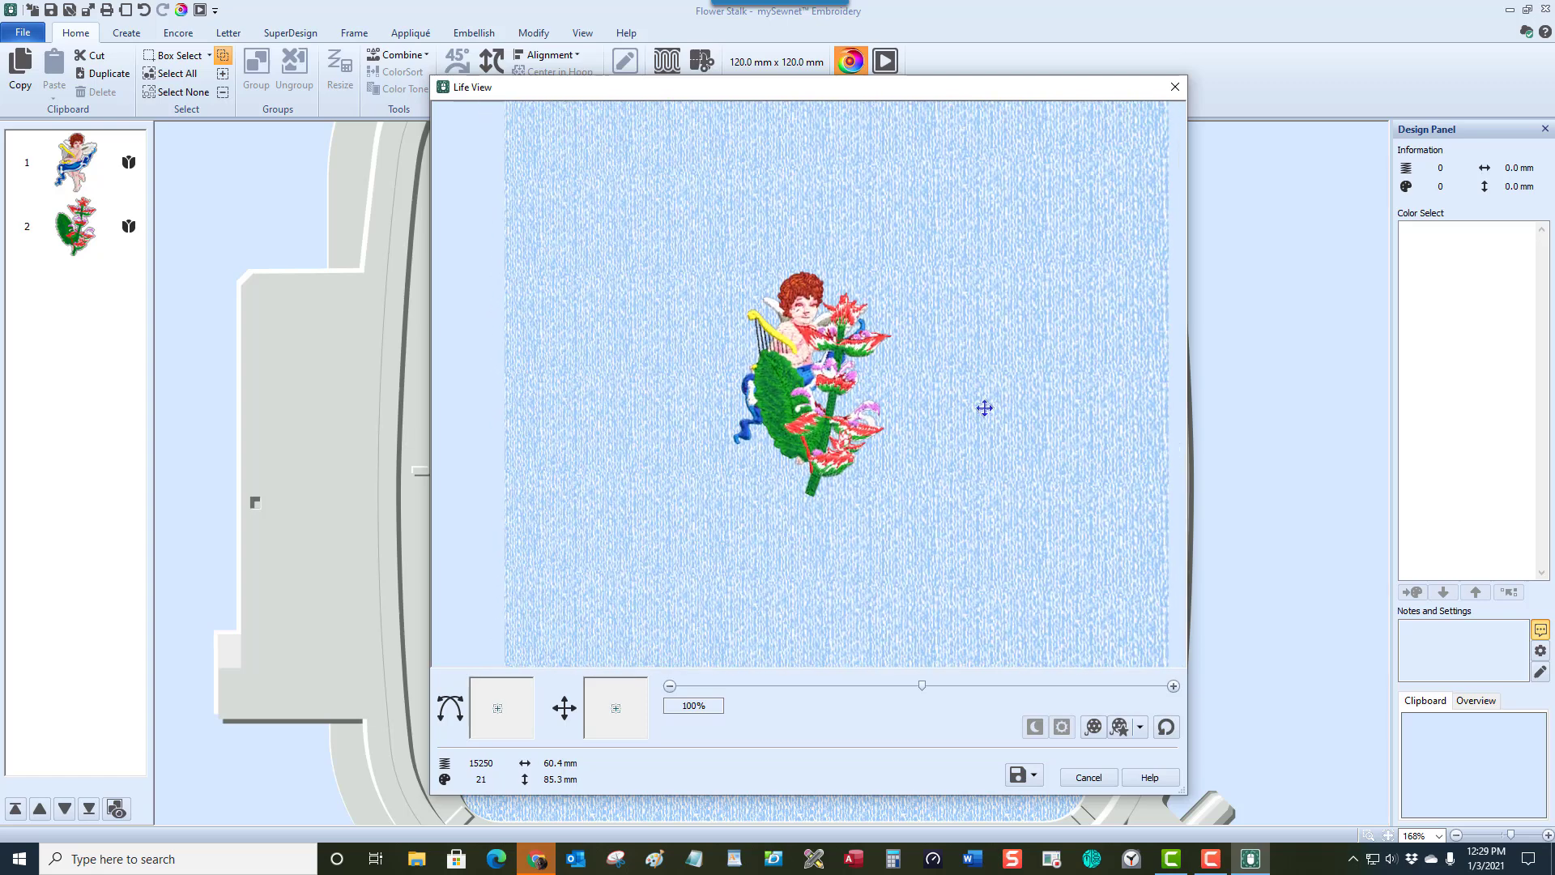
scroll(950, 461, "down", 2)
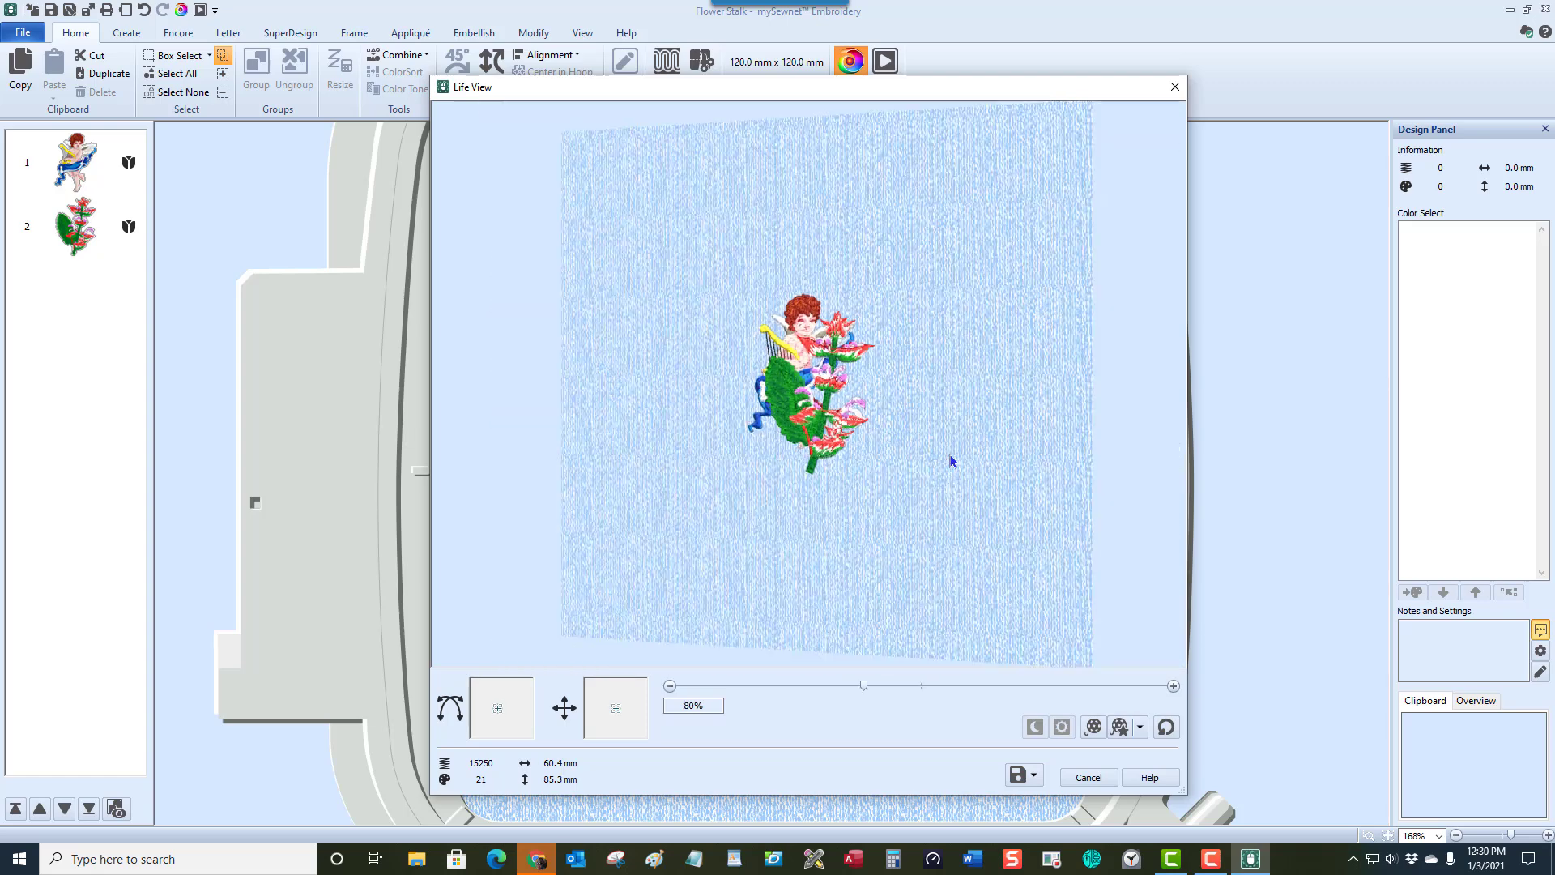
scroll(950, 462, "up", 5)
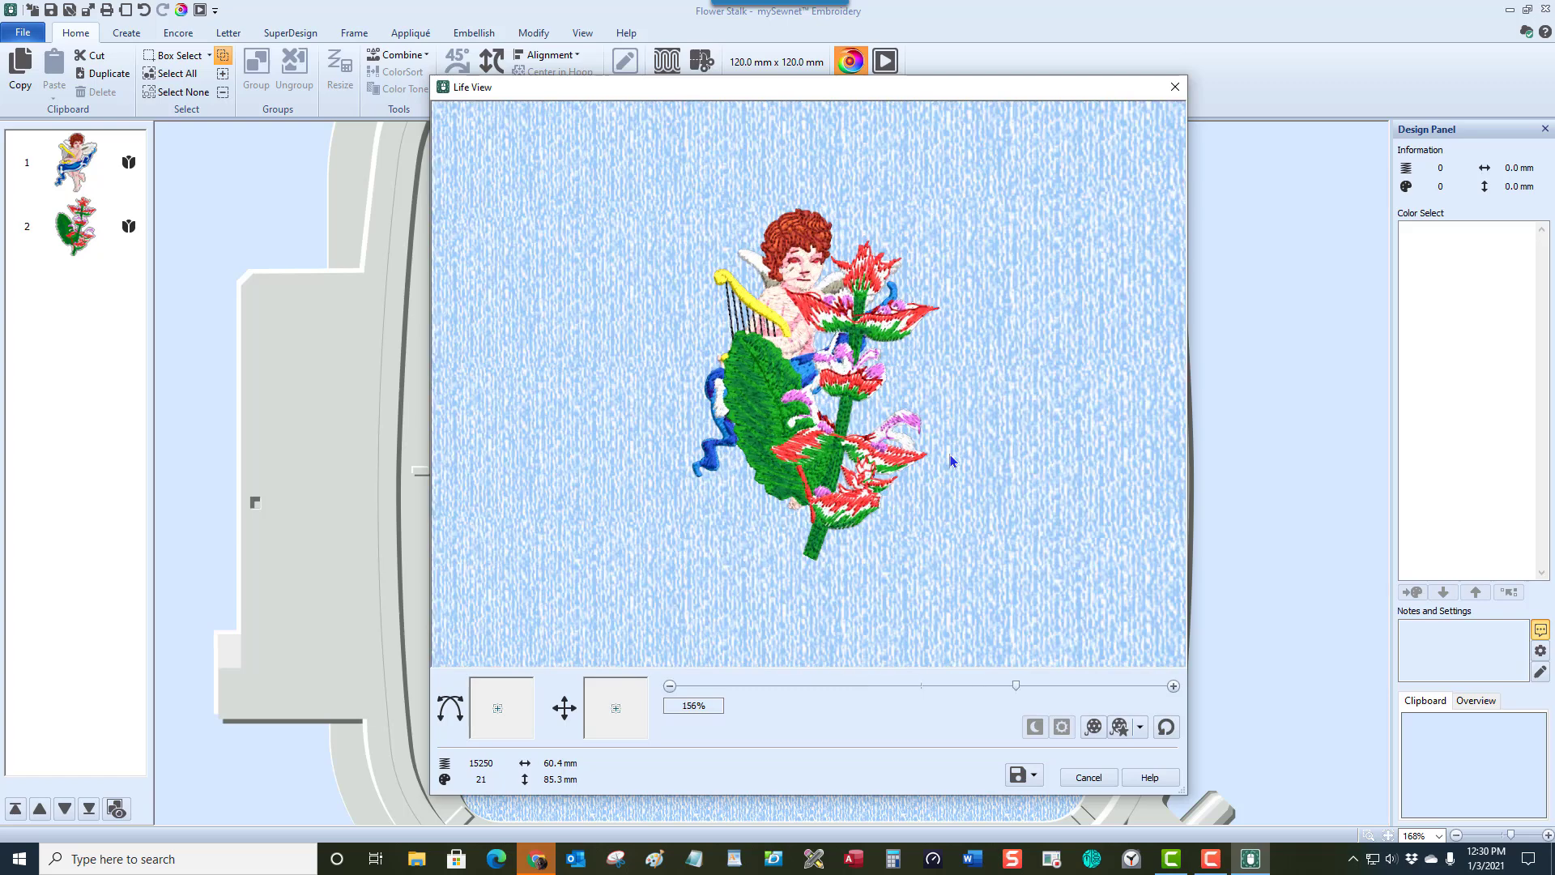
scroll(951, 462, "up", 1)
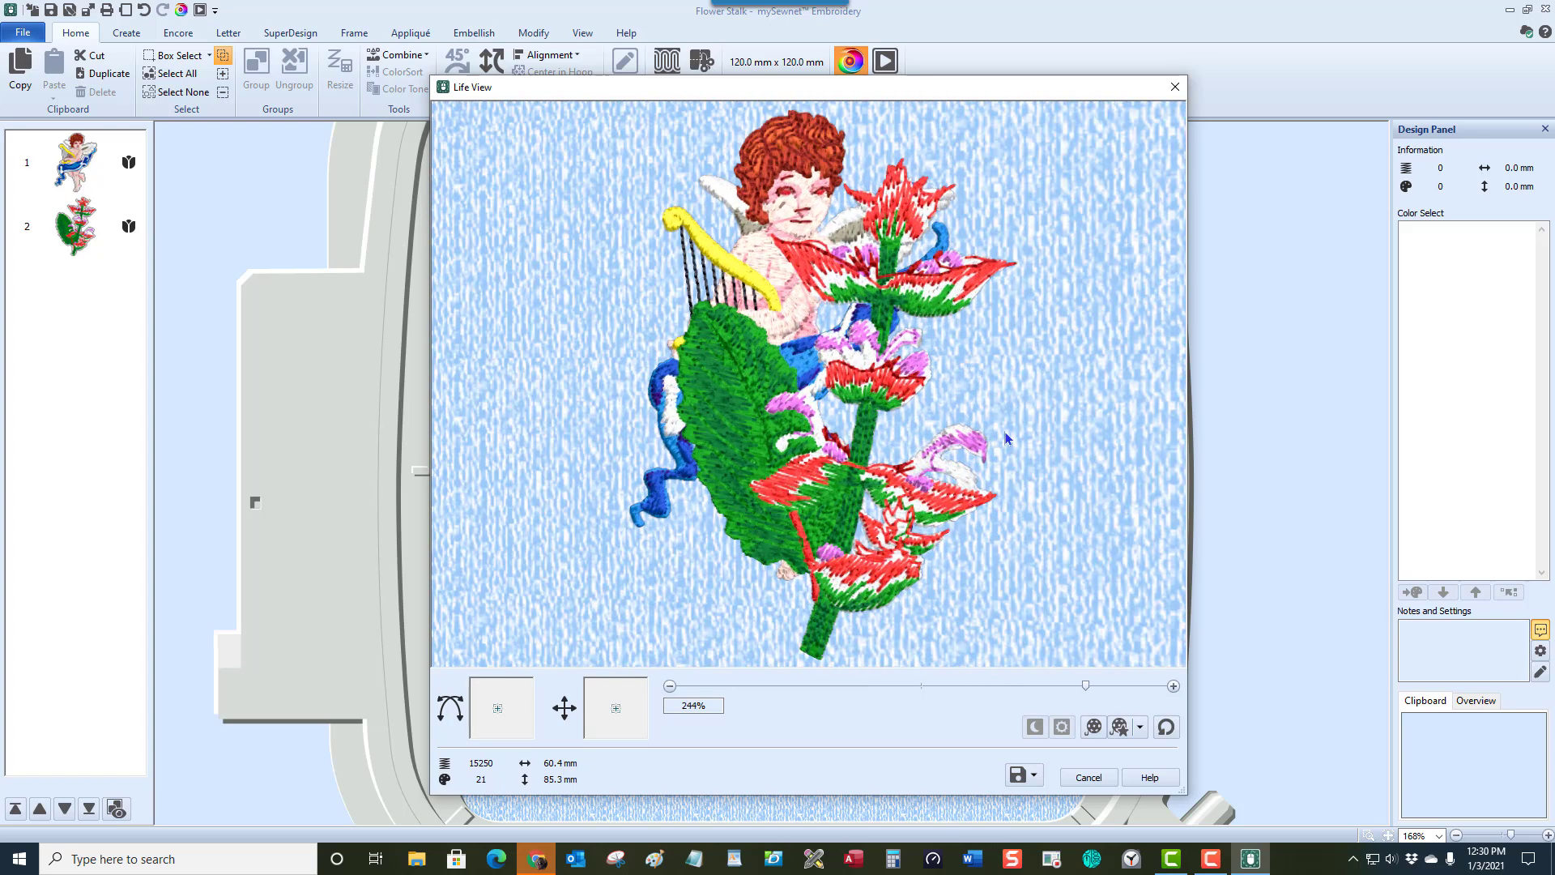
scroll(1005, 434, "down", 1)
scroll(1005, 434, "down", 1)
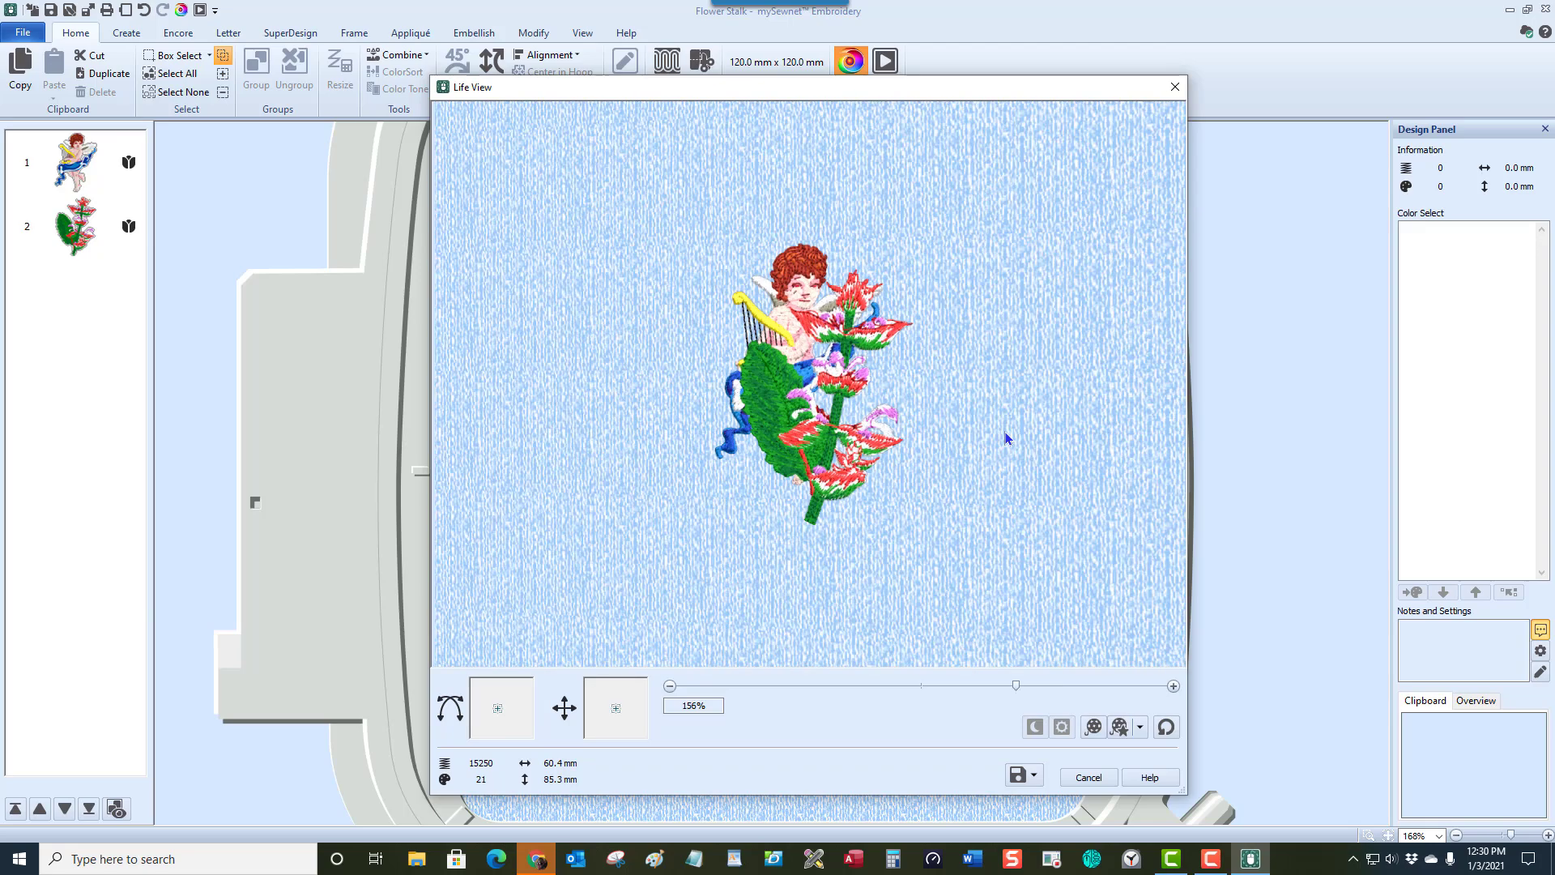
scroll(1006, 439, "down", 2)
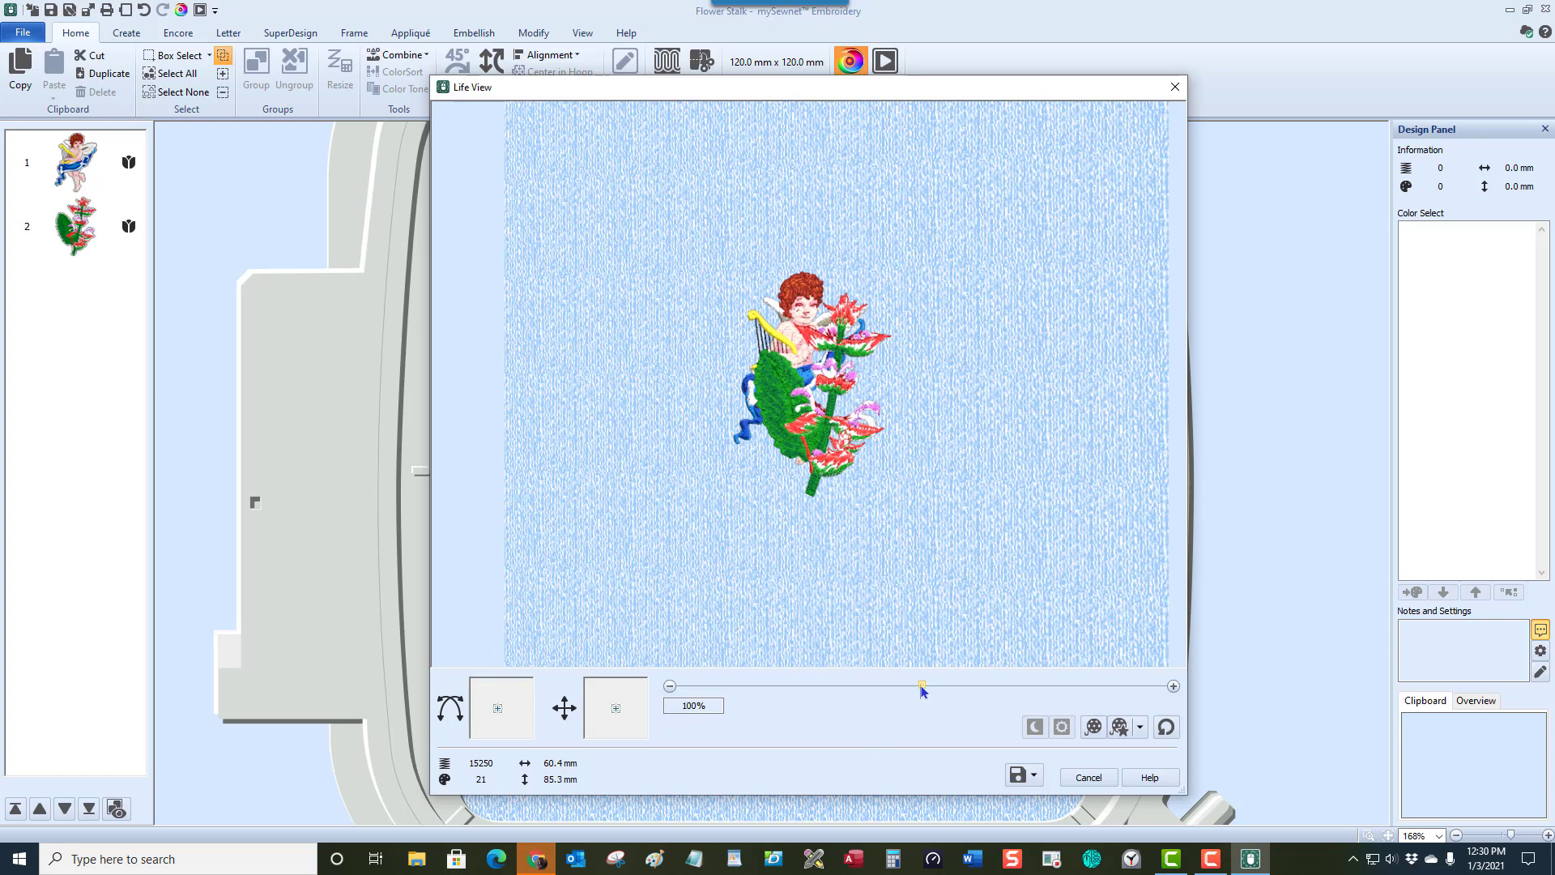
- Inspect the 3D preview at 46% and 400% zoom, rotate it and bring the cherub's head into view, and close Life View
left_click_drag(920, 686, 775, 686)
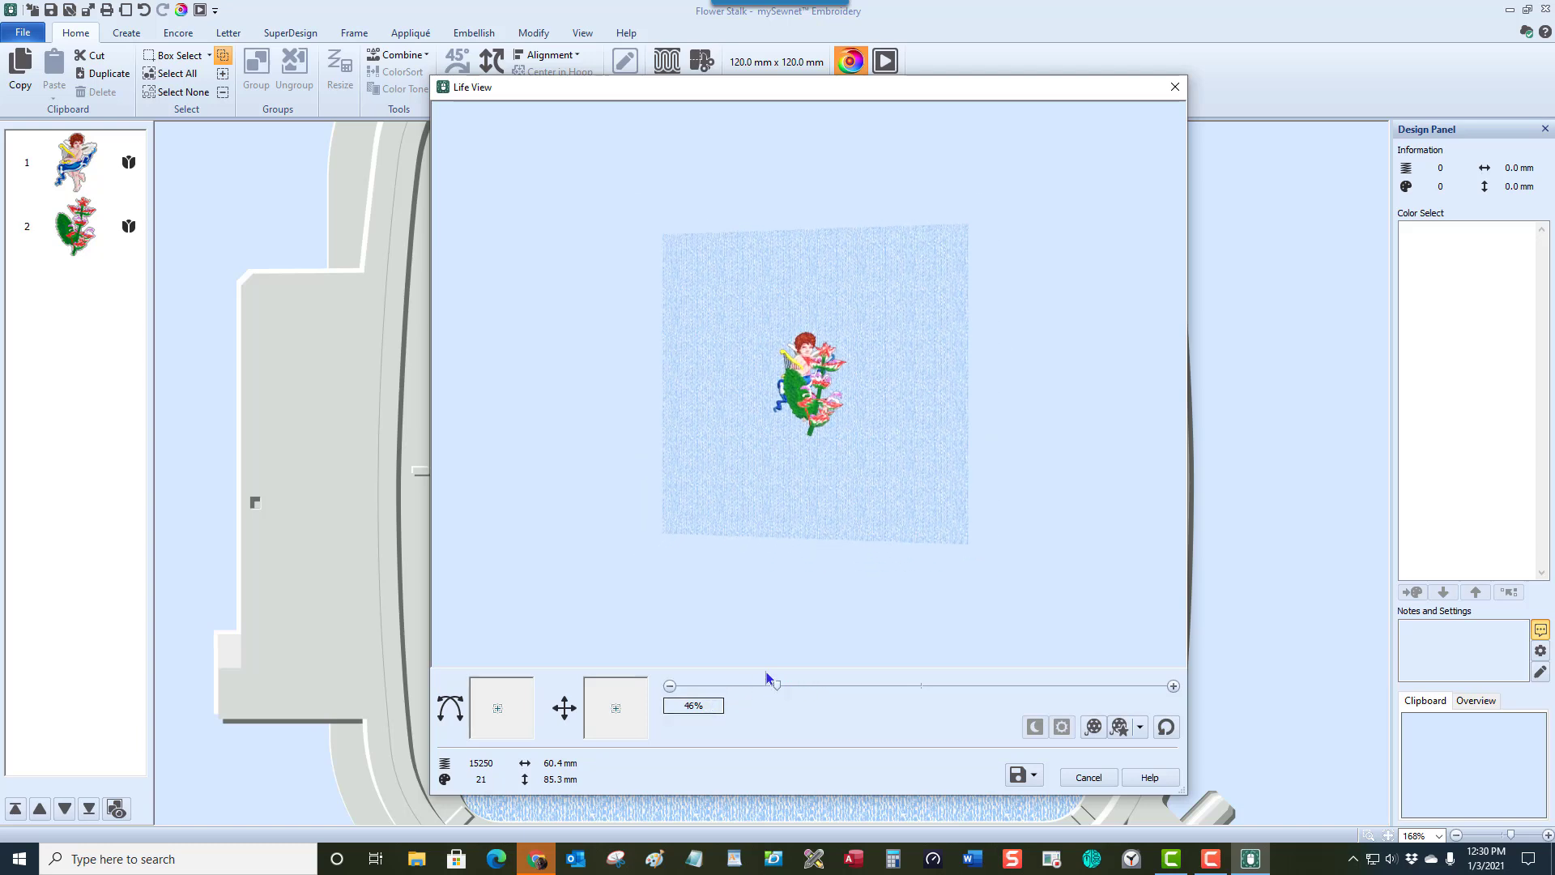
left_click_drag(777, 684, 1192, 672)
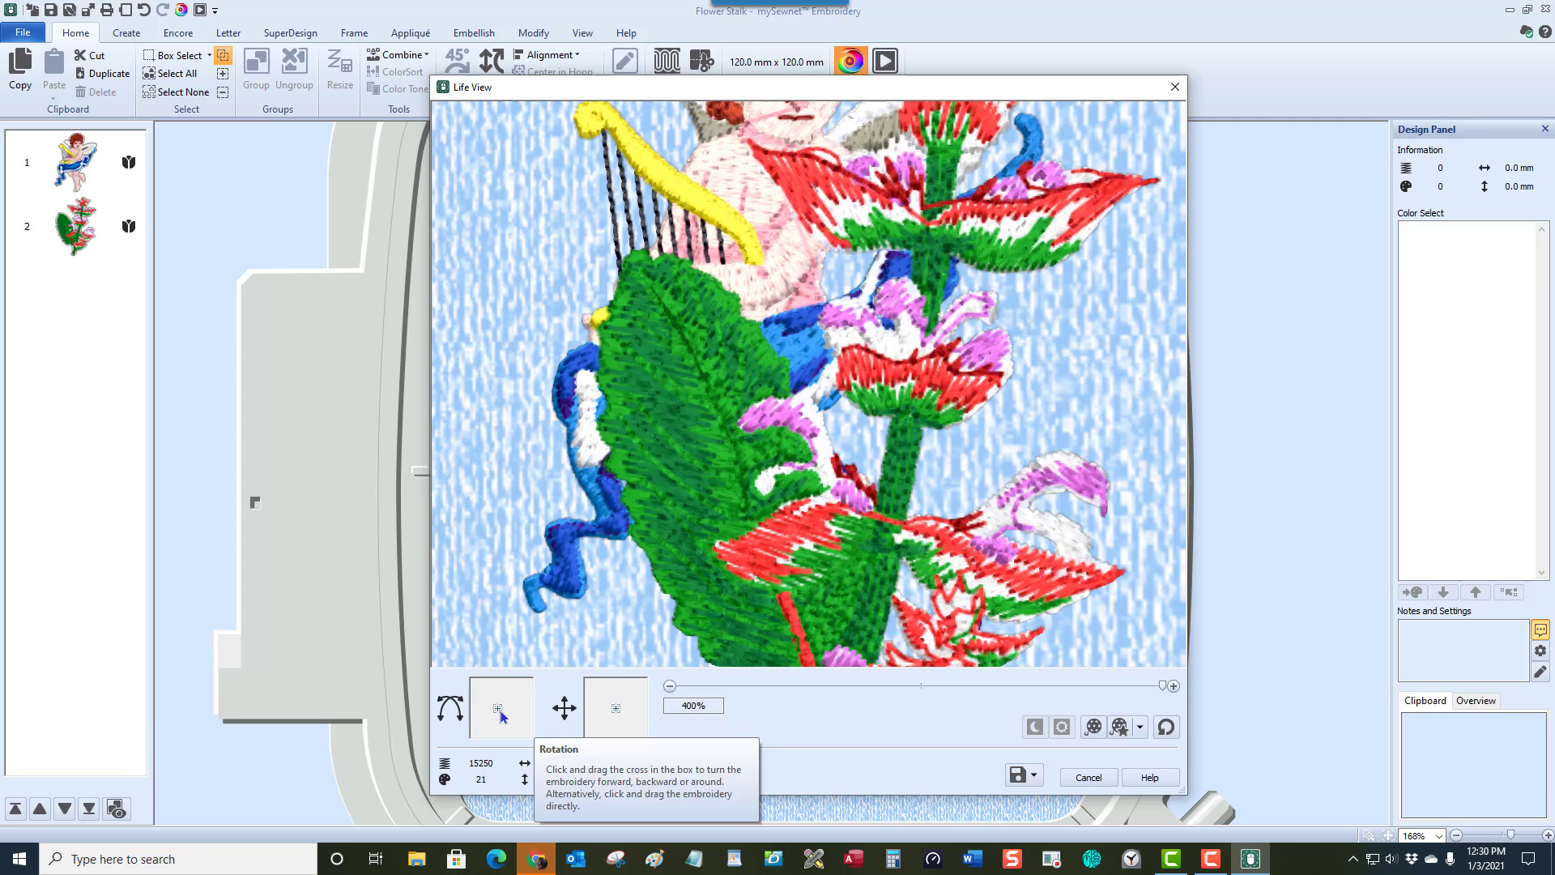
mouse_move(498, 711)
left_mouse_down()
mouse_move(510, 717)
mouse_move(502, 697)
mouse_move(503, 714)
left_mouse_up()
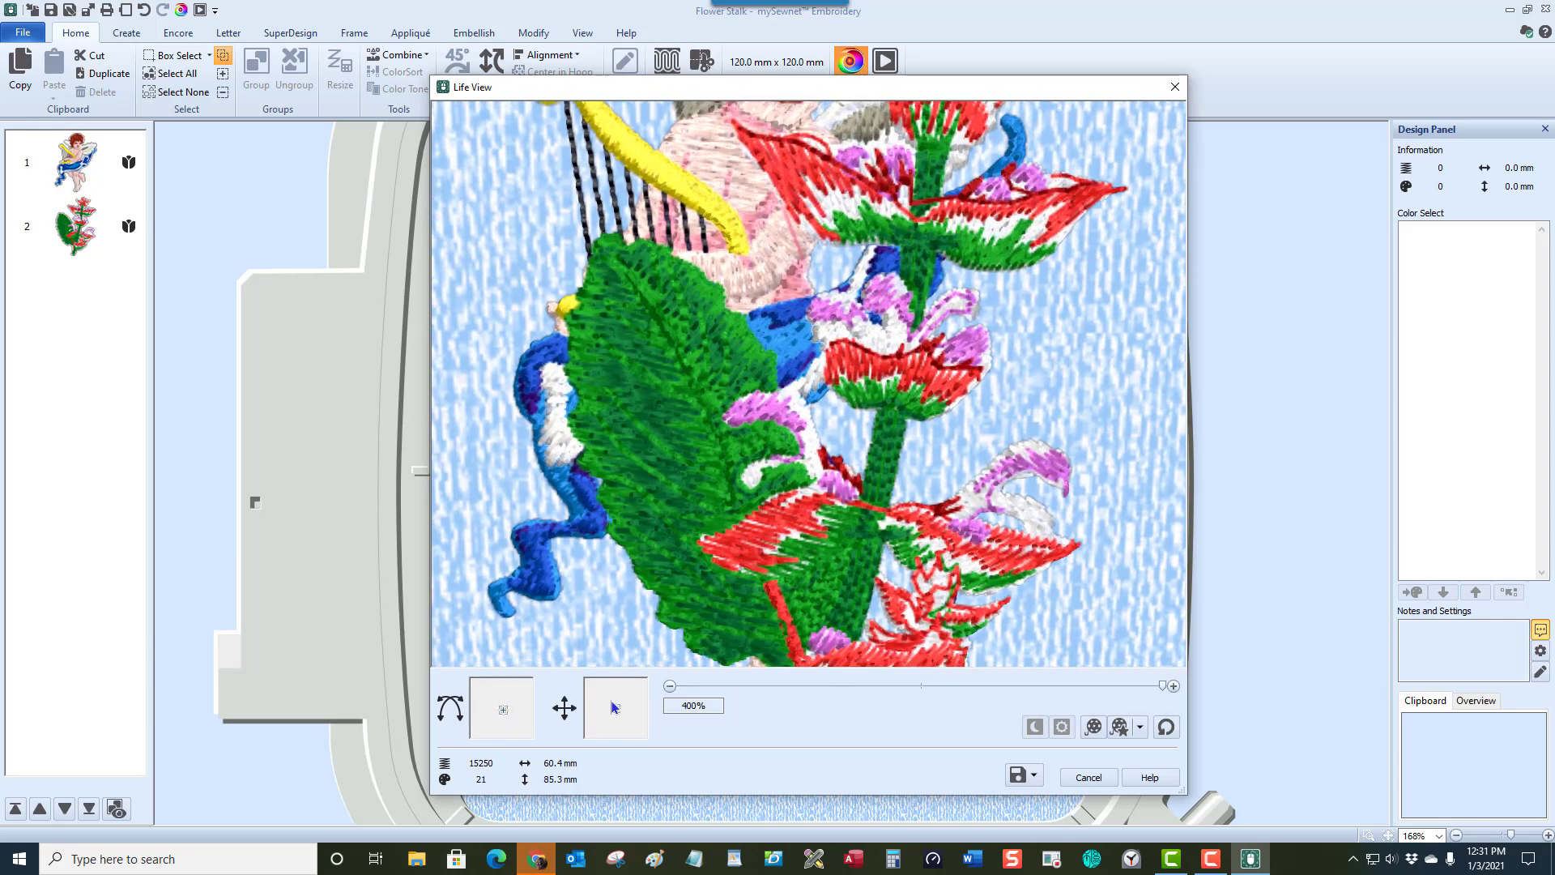
mouse_move(615, 707)
left_mouse_down()
mouse_move(629, 694)
mouse_move(616, 696)
left_mouse_up()
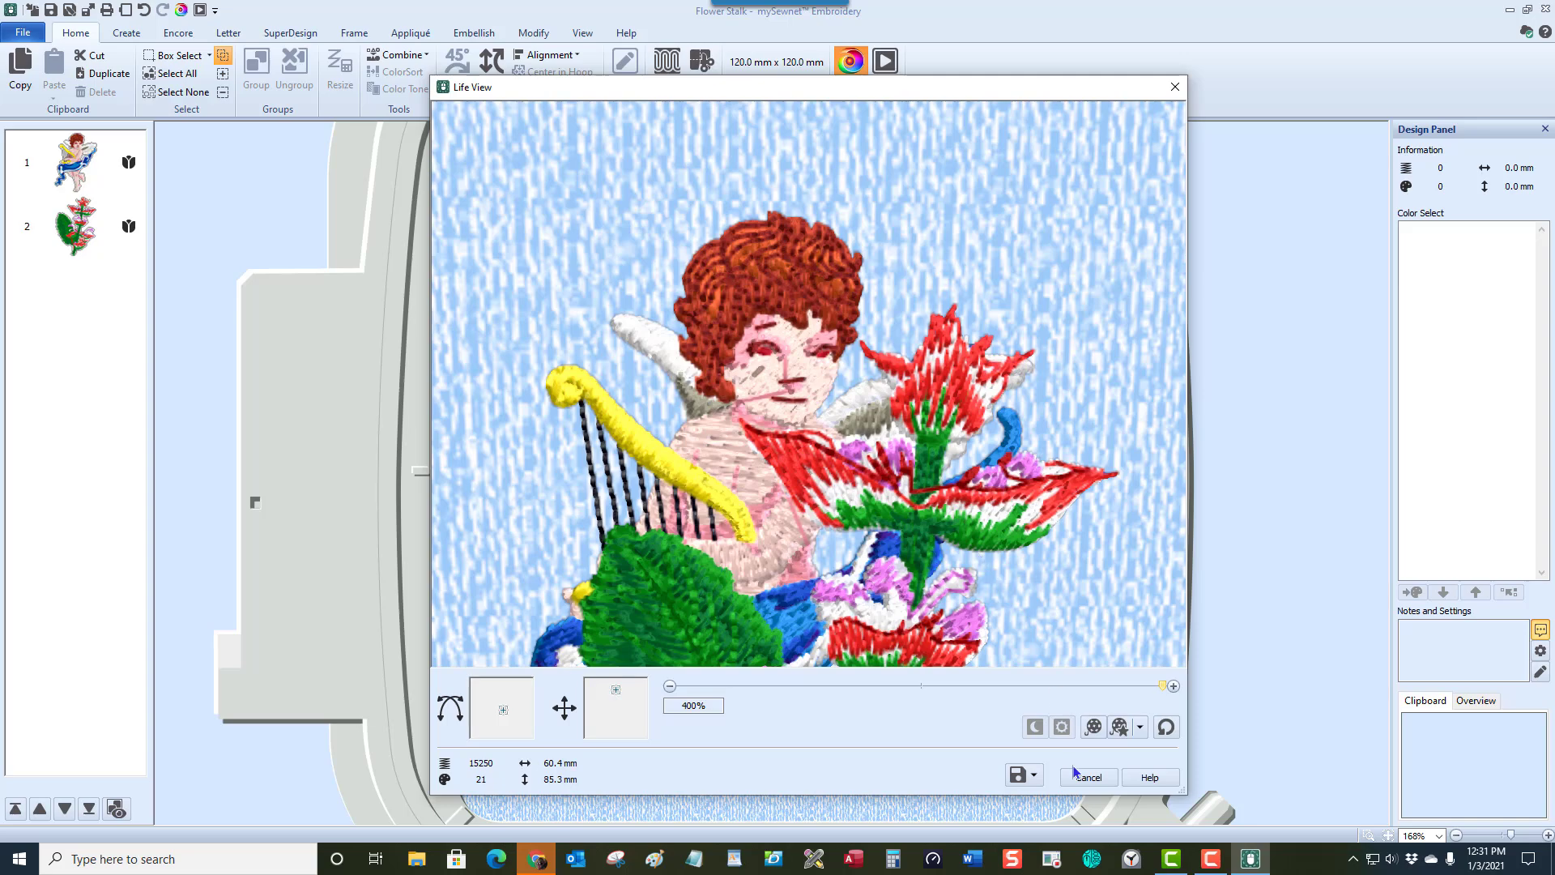
left_click(1086, 779)
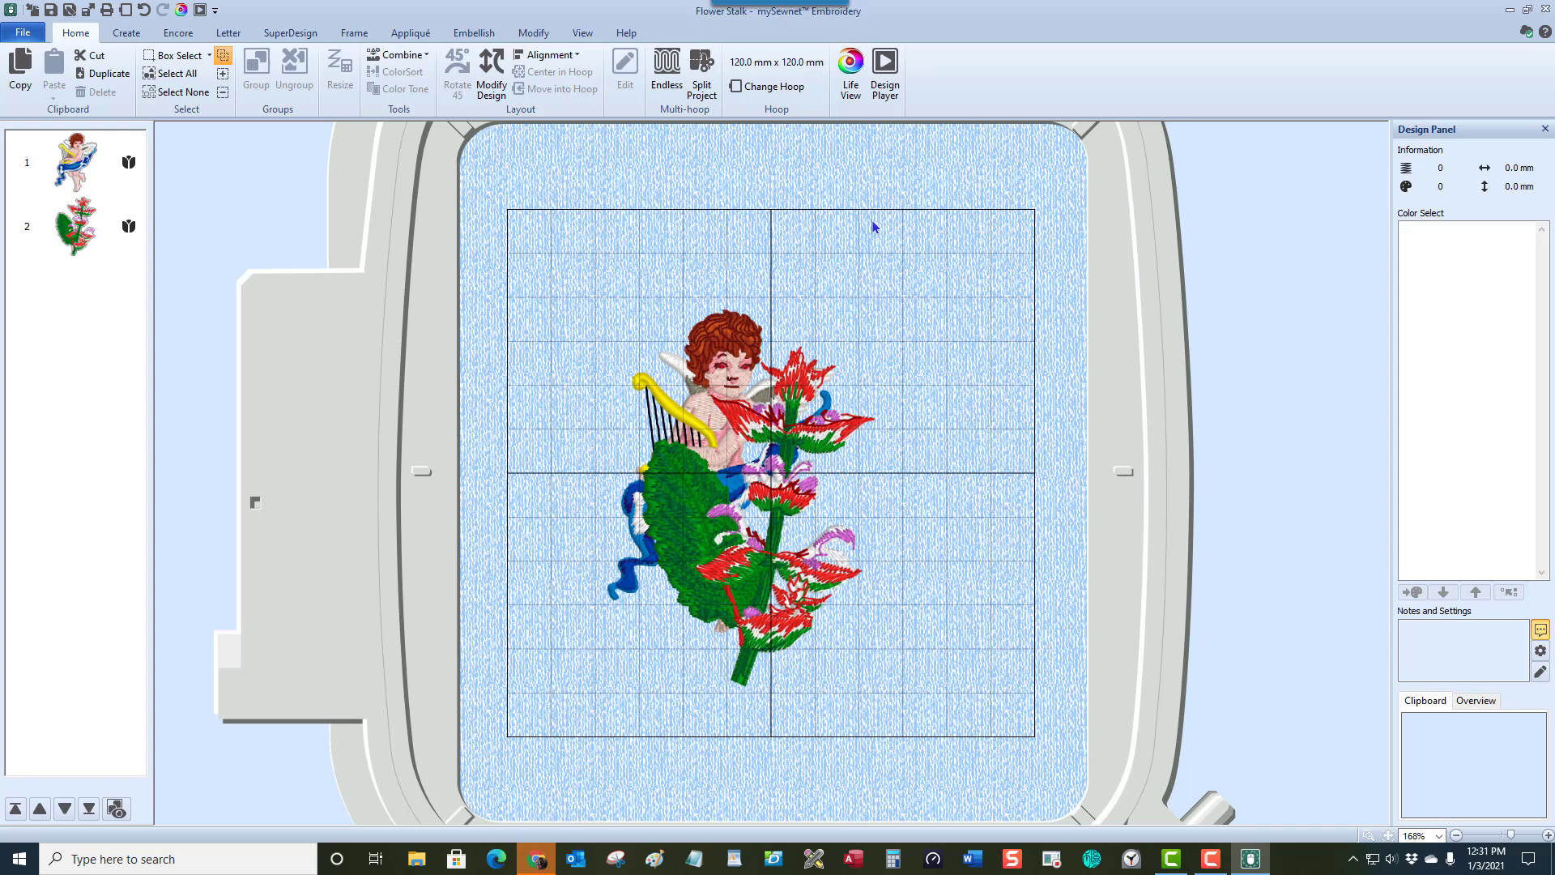
- Save the project as a new .vp4 file, named for the anniversary with both people's first names and ending in _V01
left_click(44, 38)
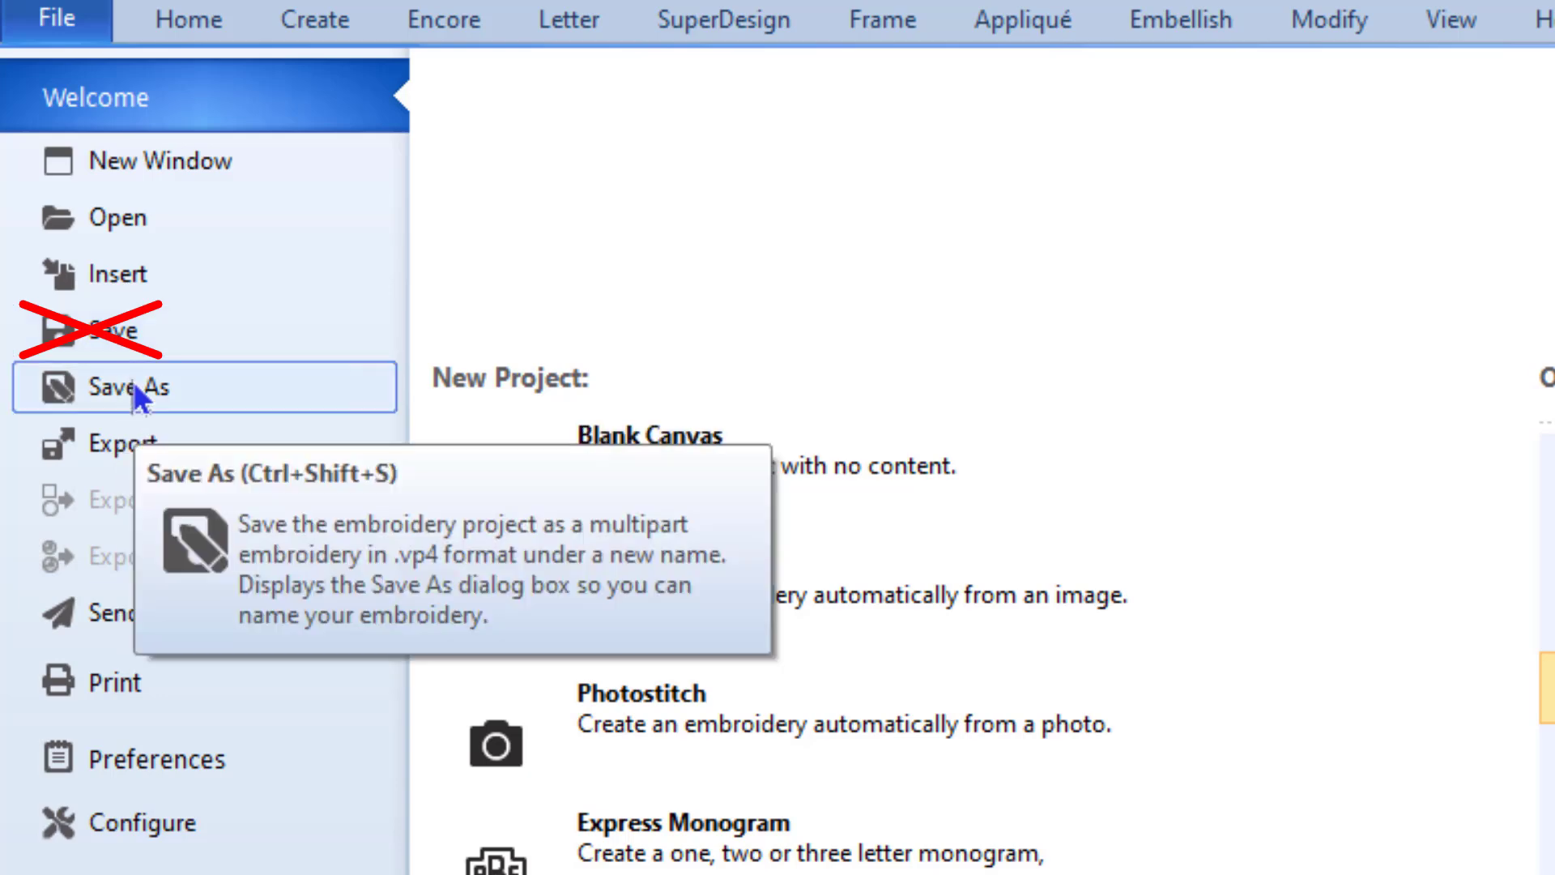
left_click(133, 381)
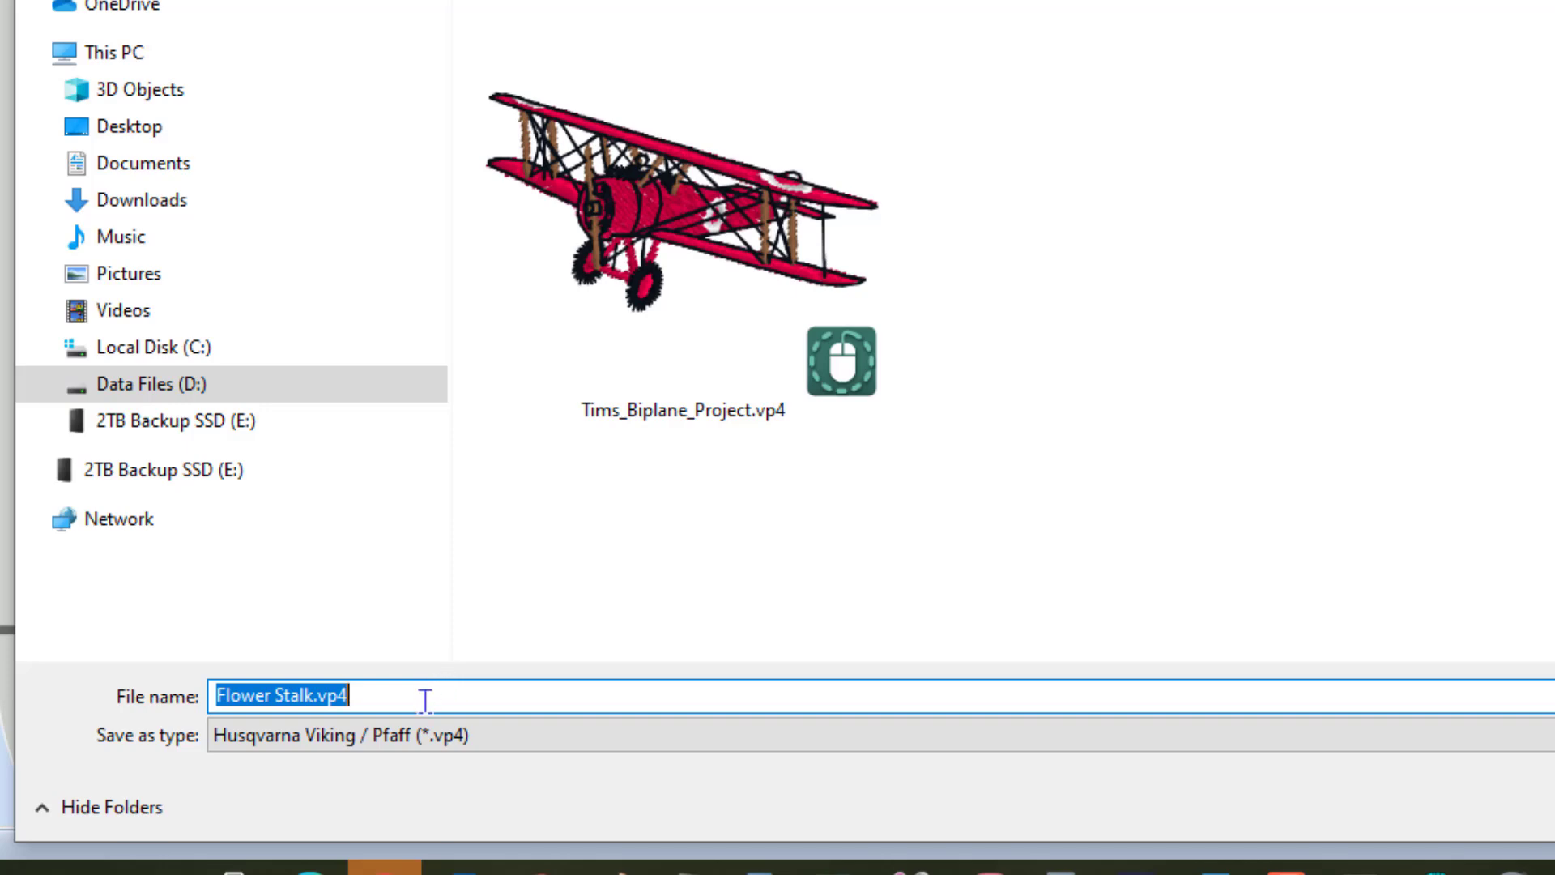
type("T")
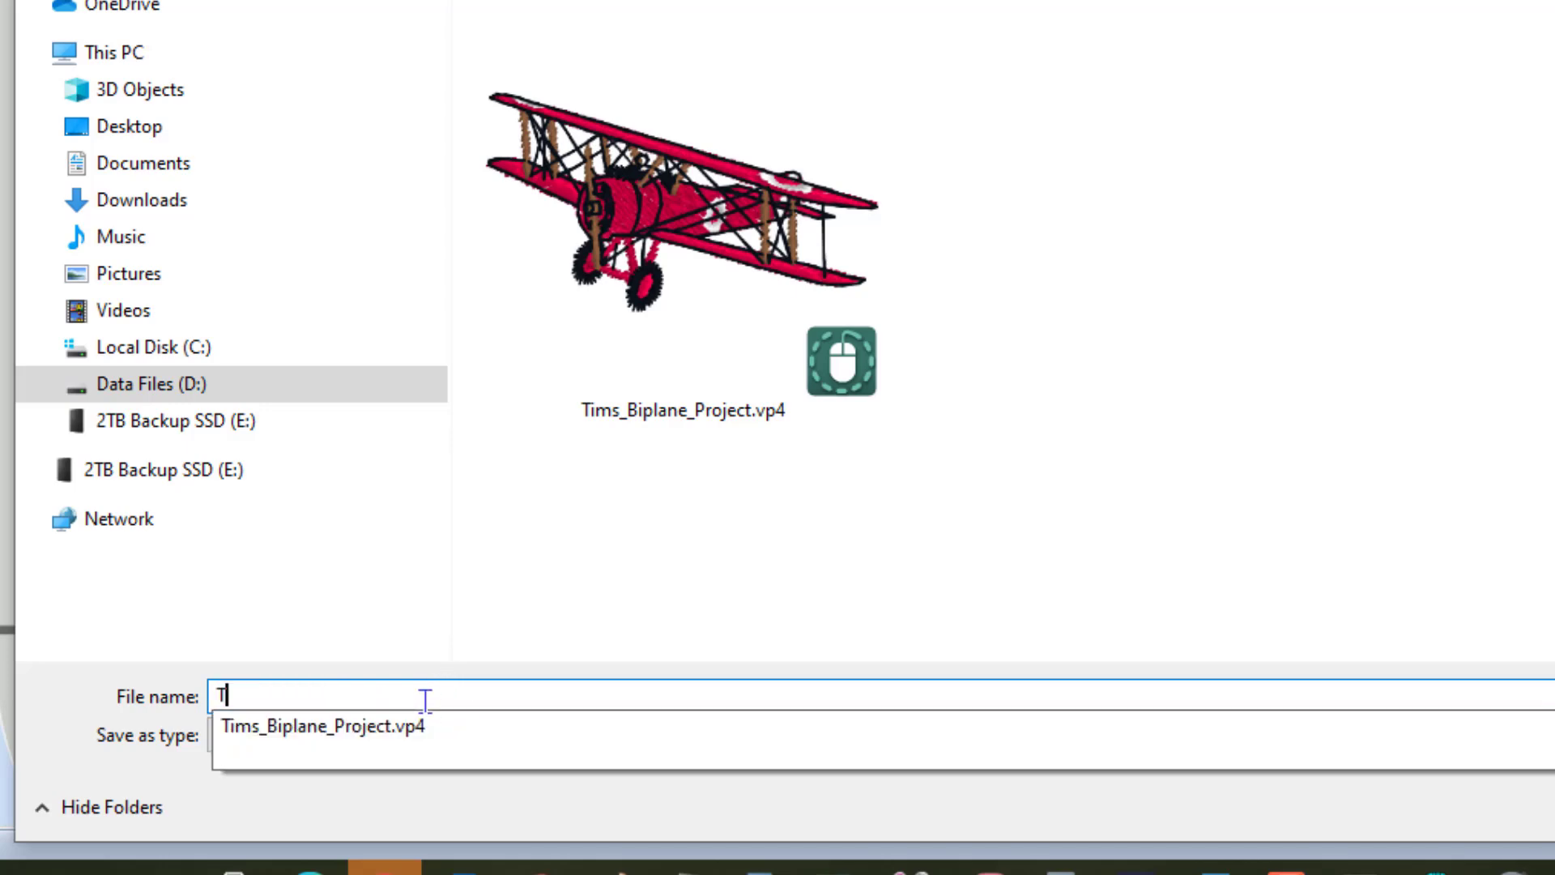
type("ims_Anni")
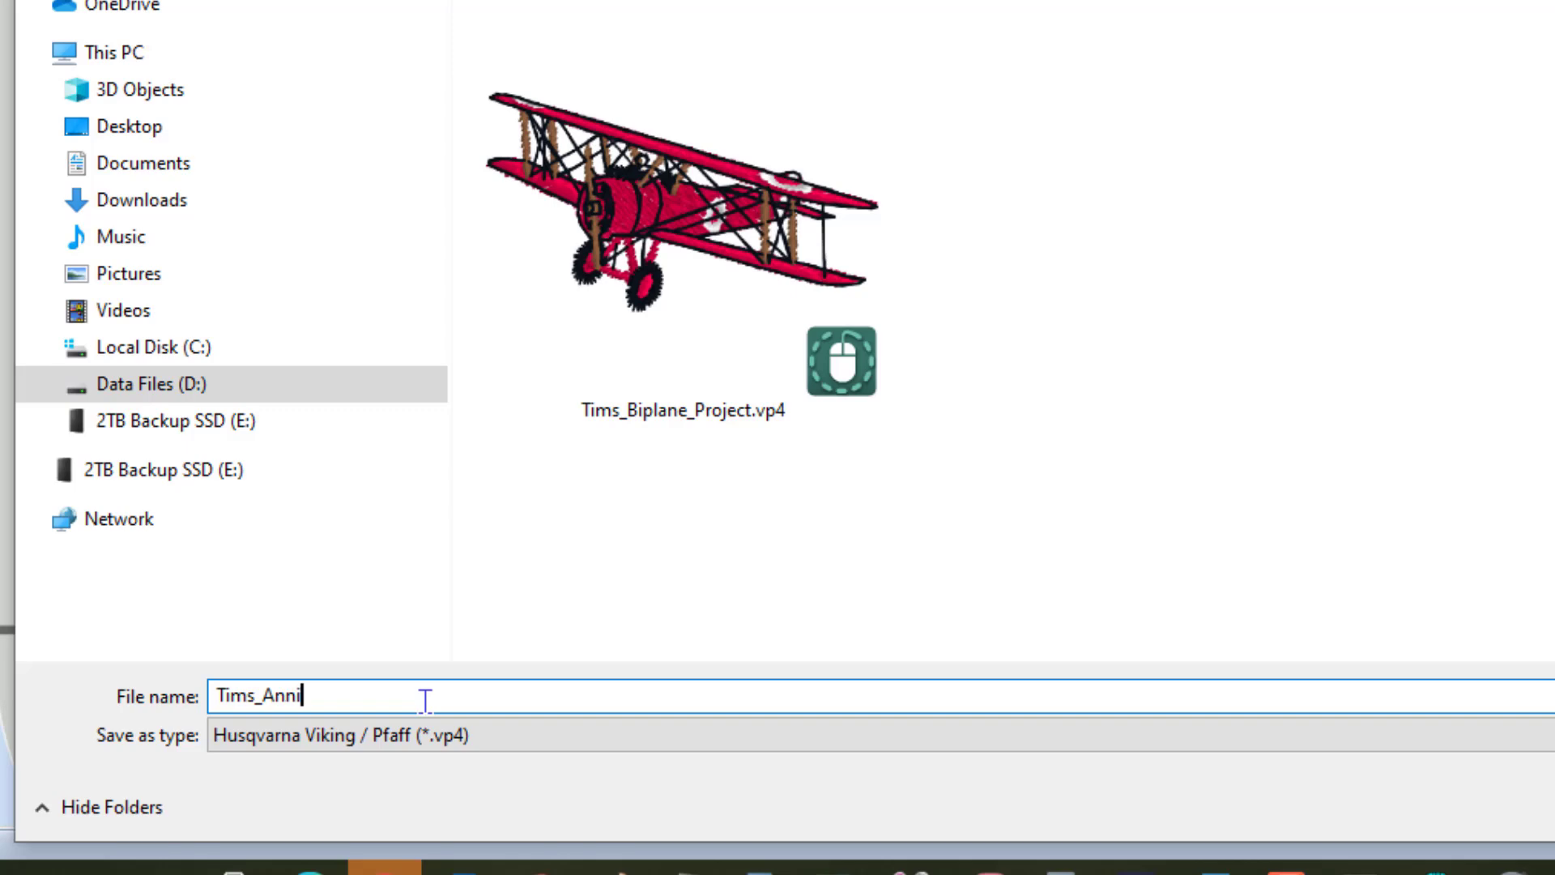
type("versary_For_Ca")
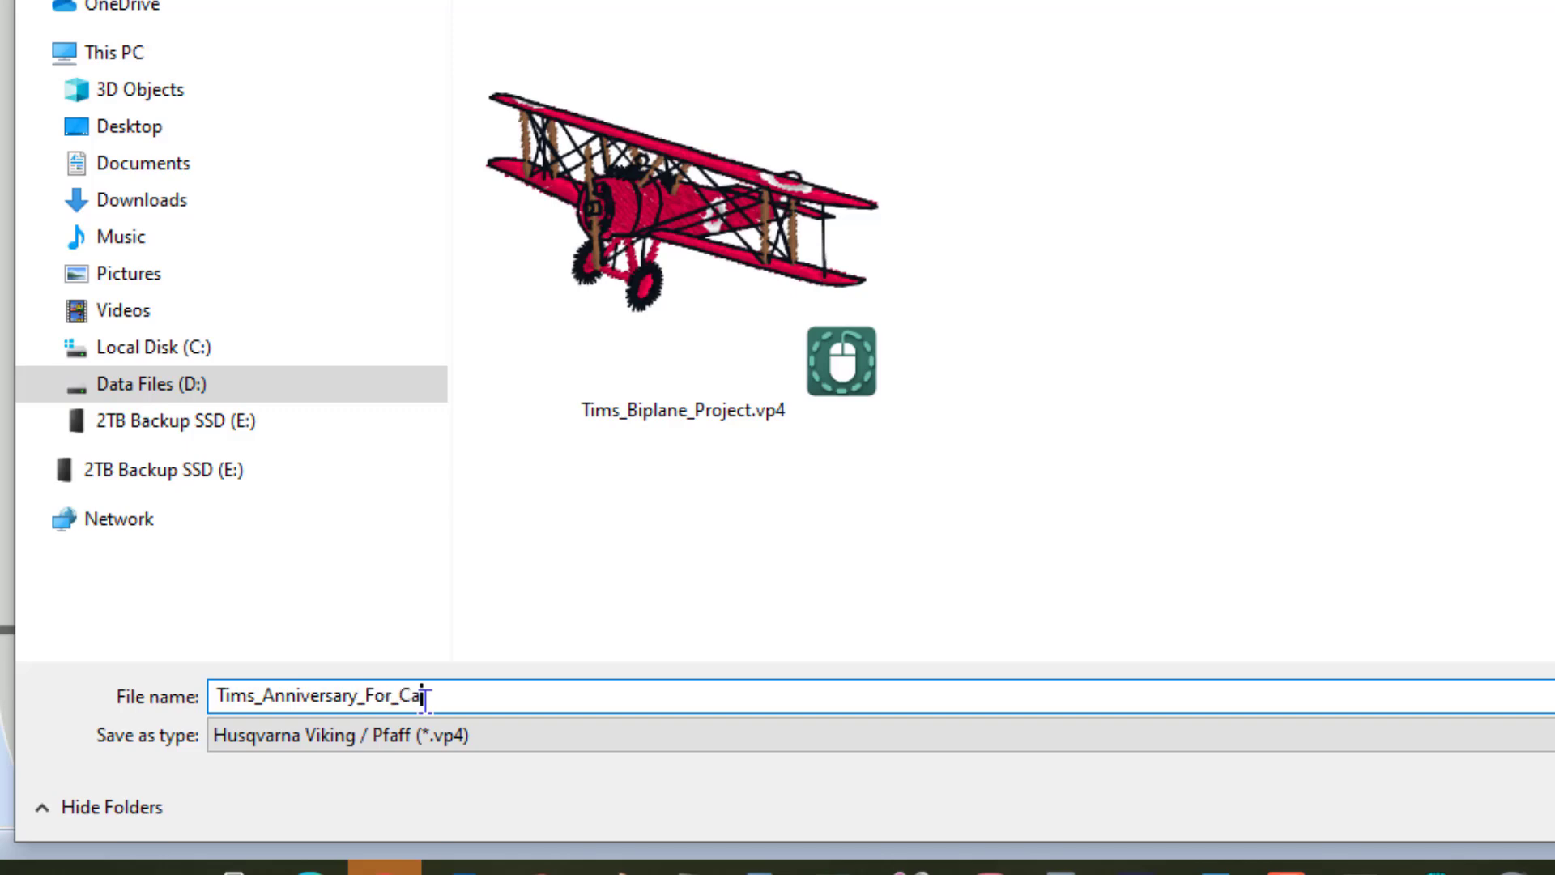
type("rol_V01")
key("ctrl+a")
key("Return")
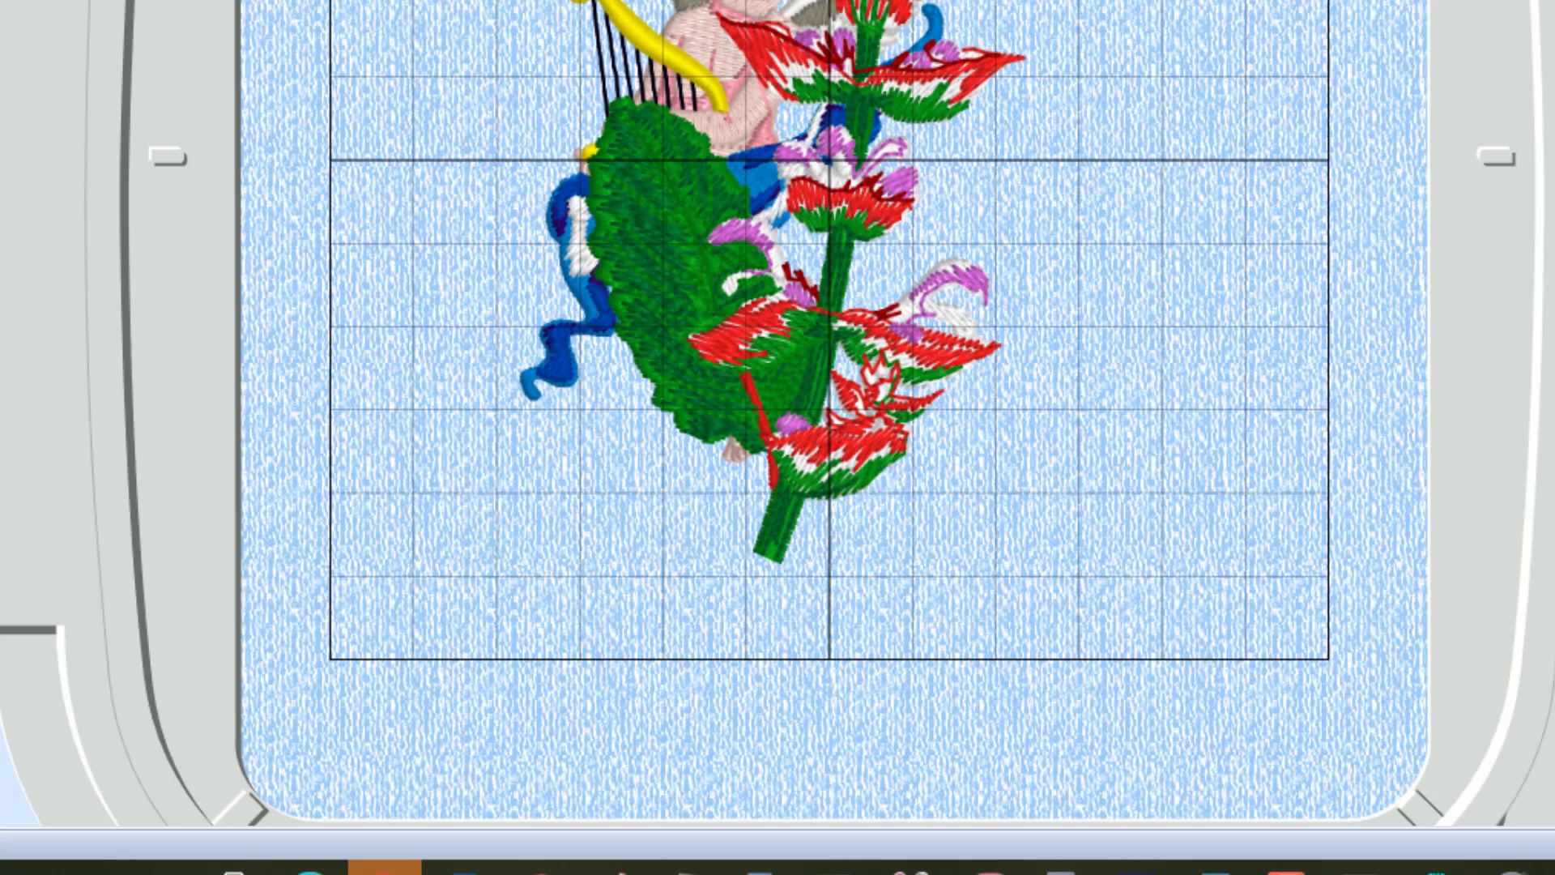
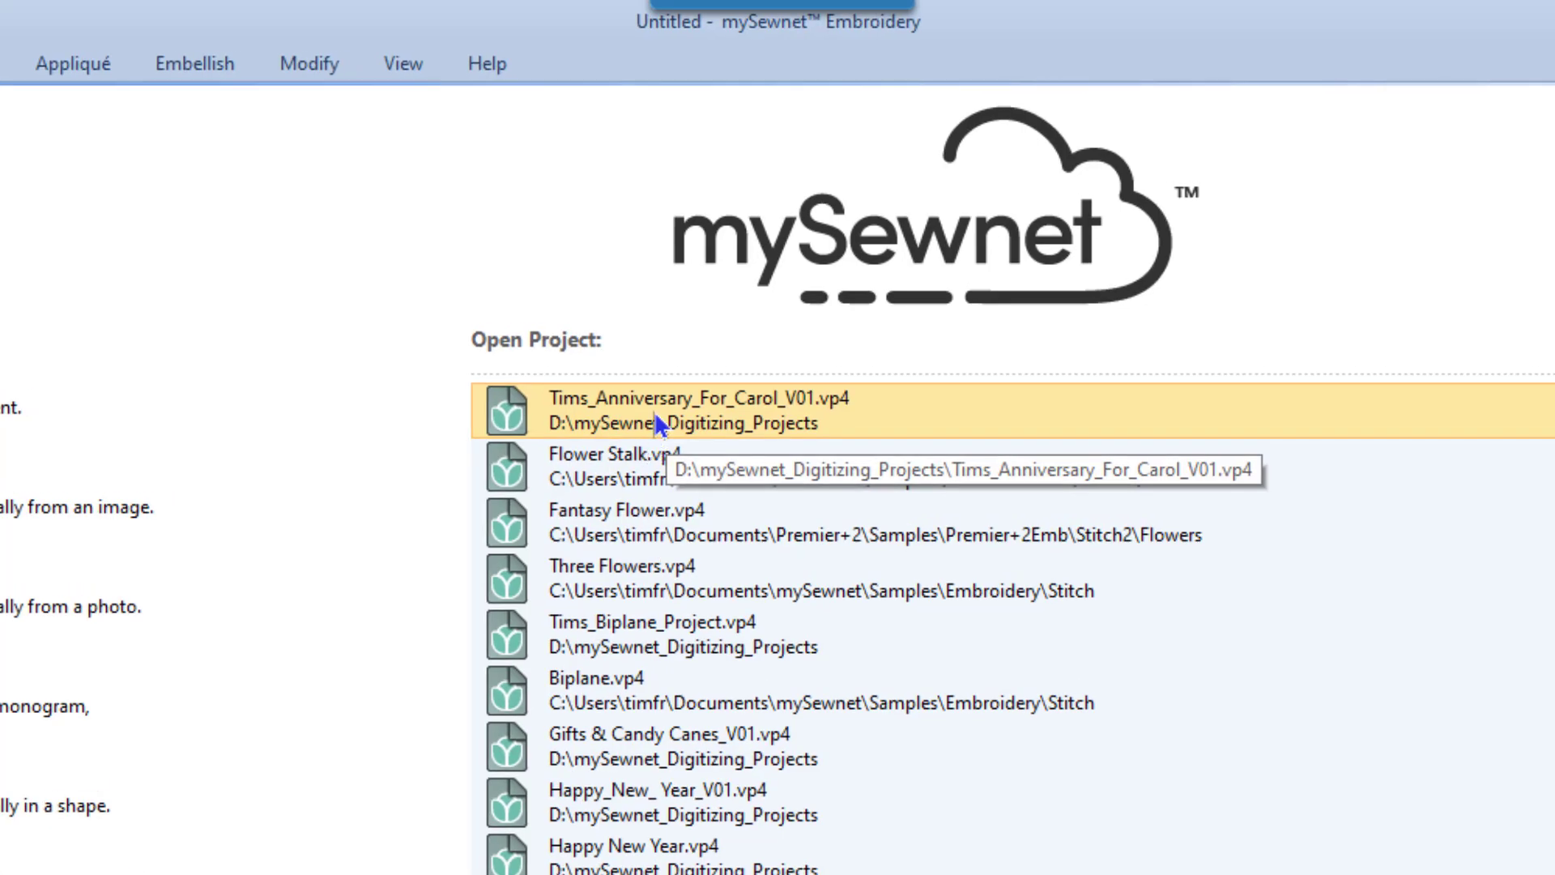
- Reopen the saved anniversary project and move only the cherub about two grid squares left and one up
left_click(658, 423)
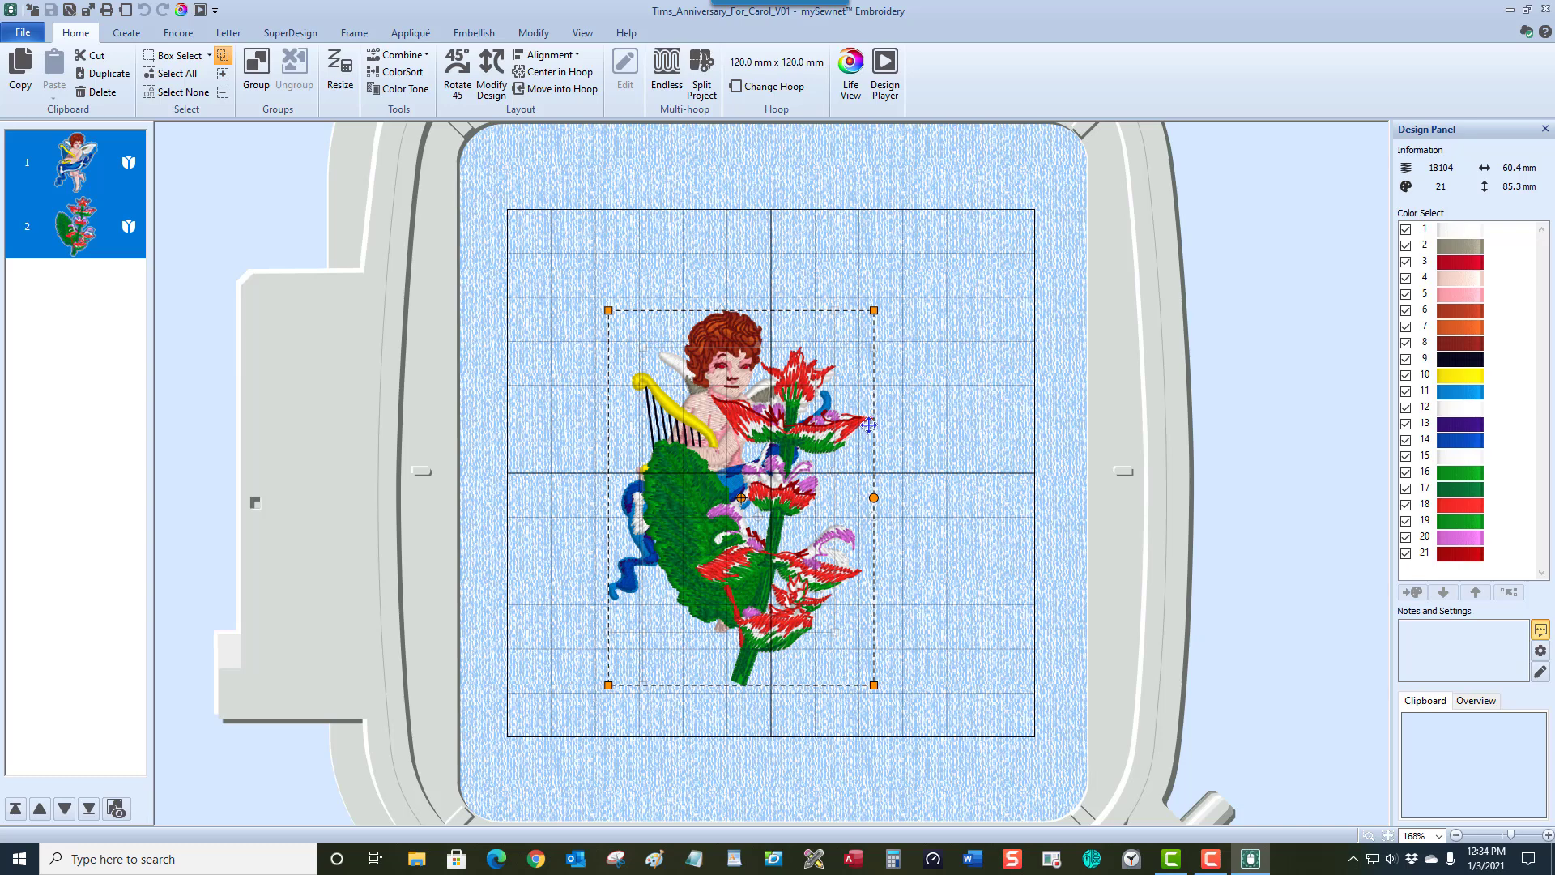
left_click(972, 378)
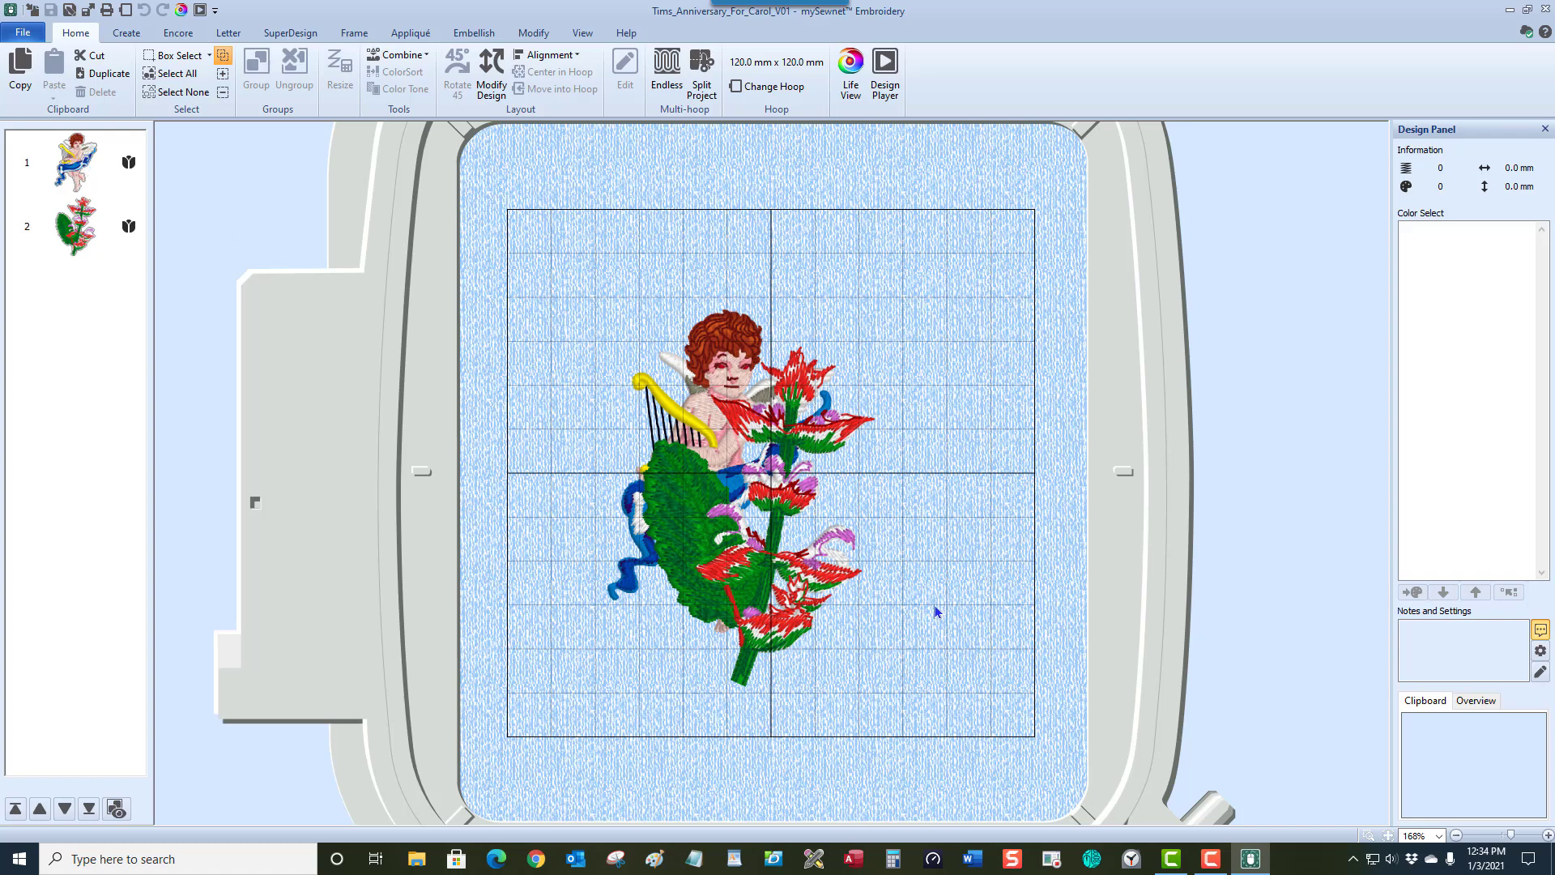
left_click(65, 156)
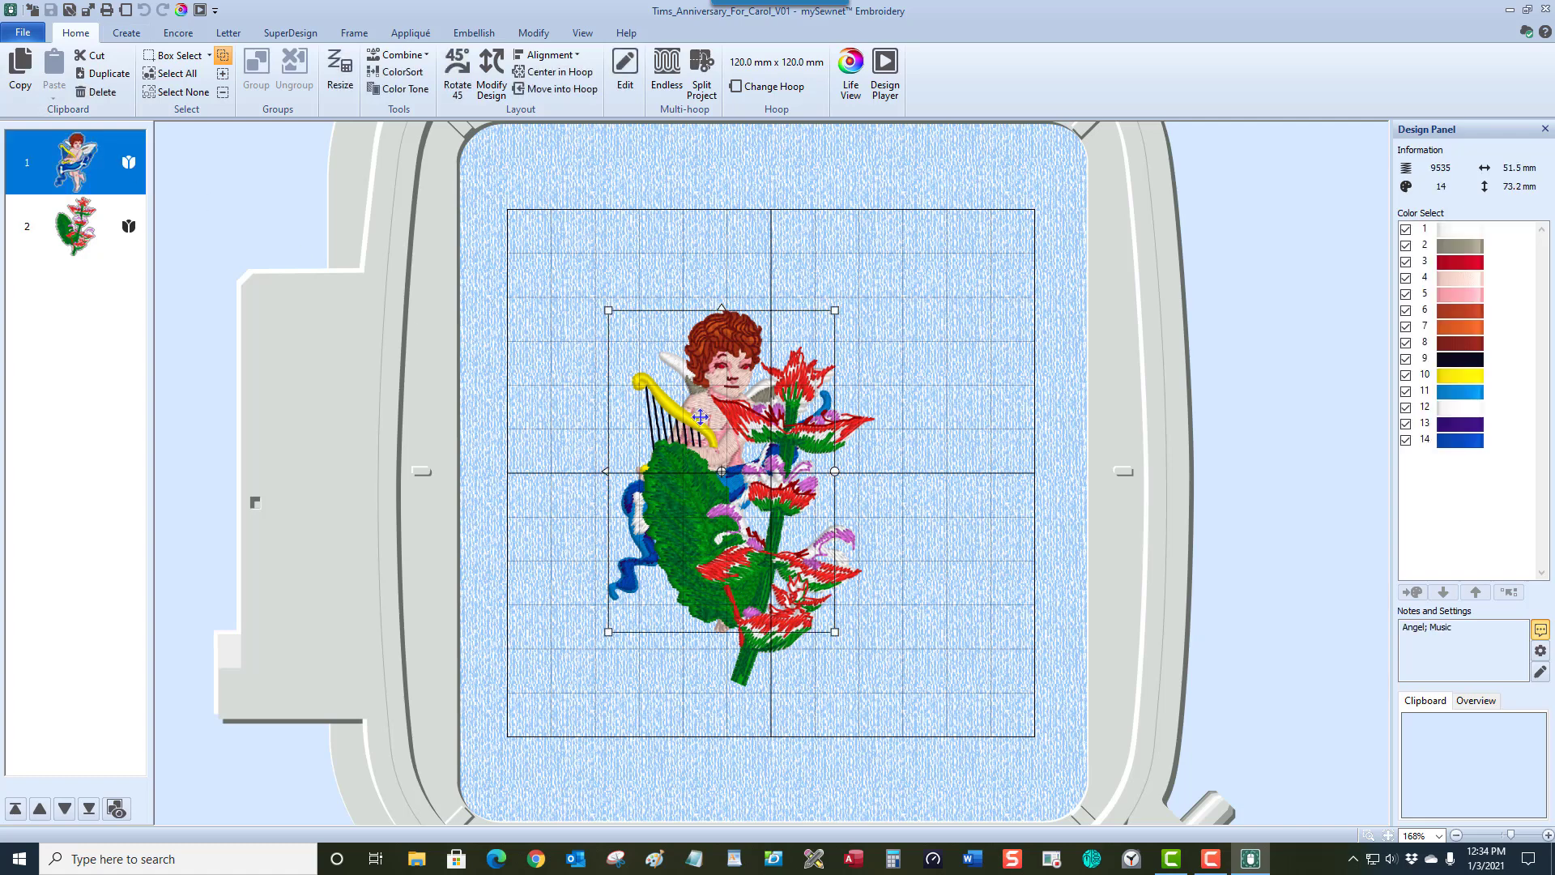
left_click_drag(700, 417, 607, 366)
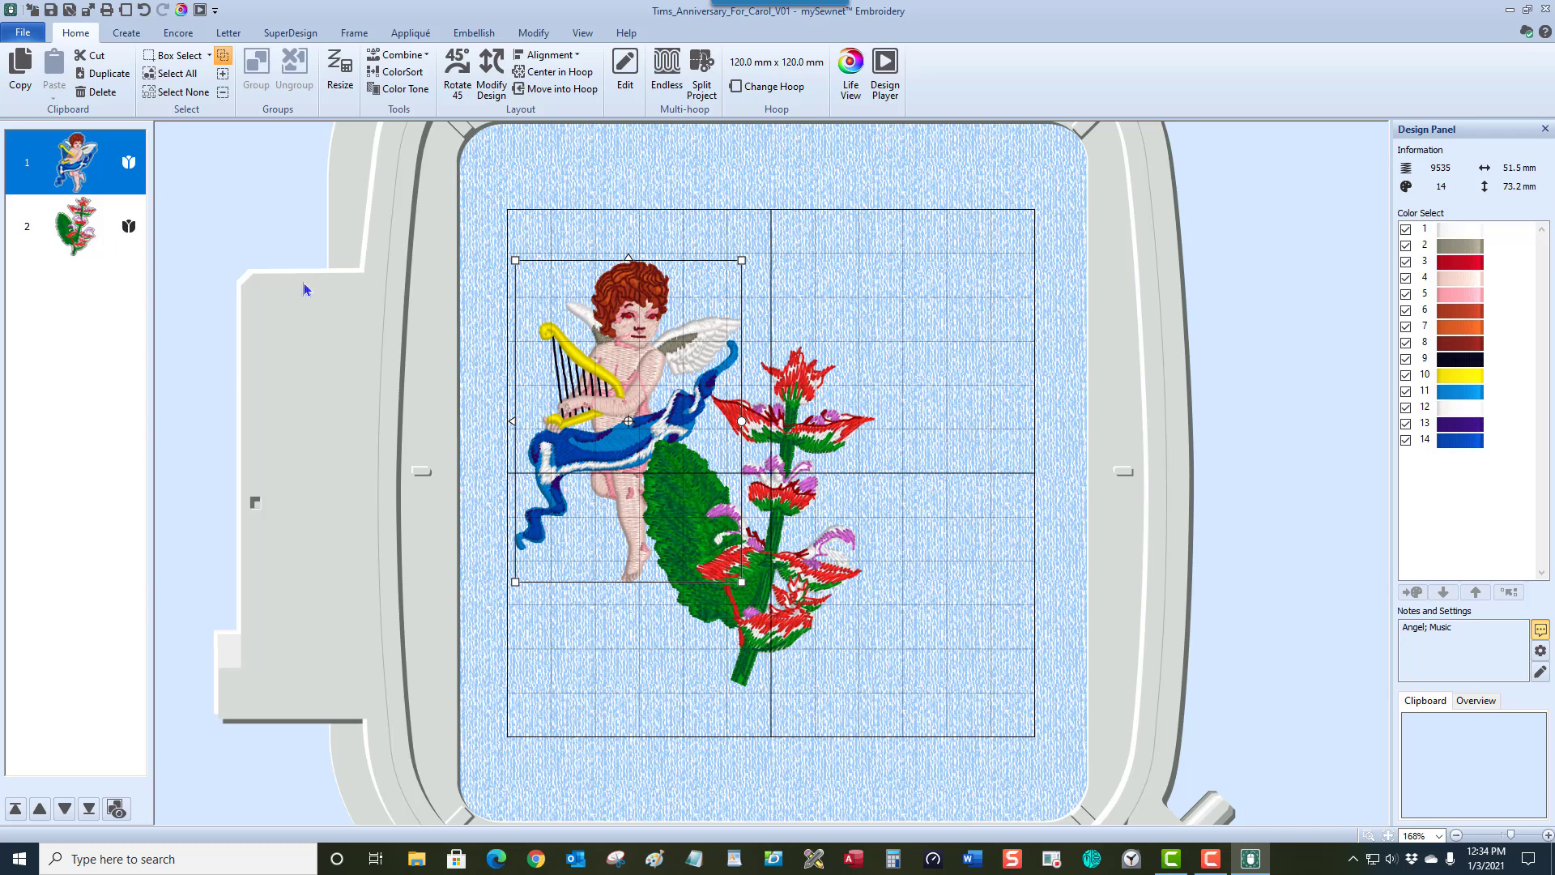
- Rotate the flower stalk clockwise so it leans right, and move the cherub back behind it, about three grid squares right
left_click(81, 224)
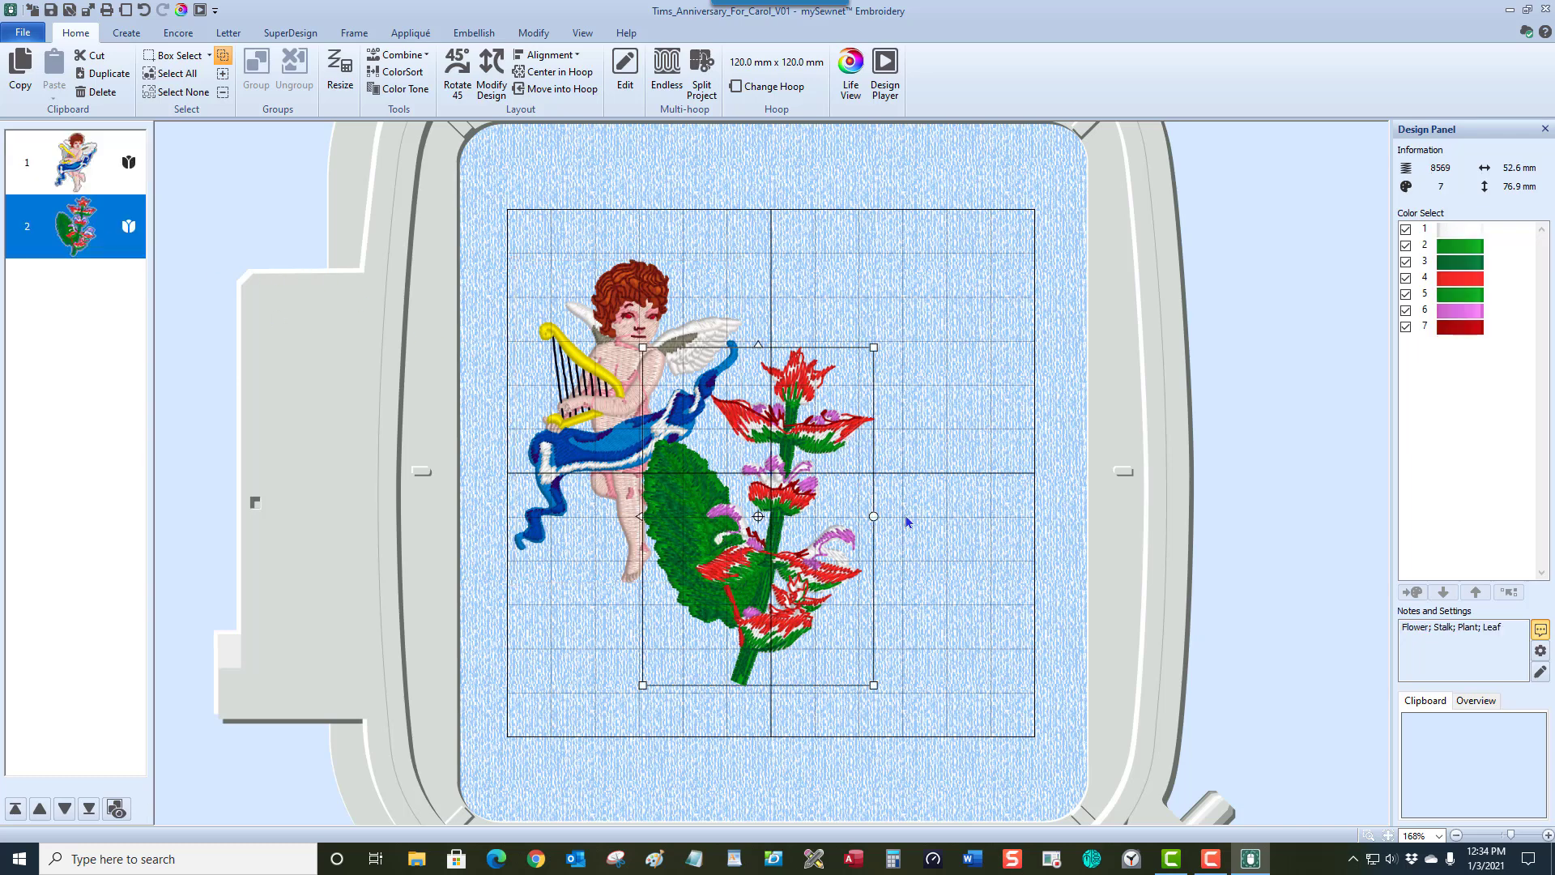
left_click_drag(874, 516, 907, 606)
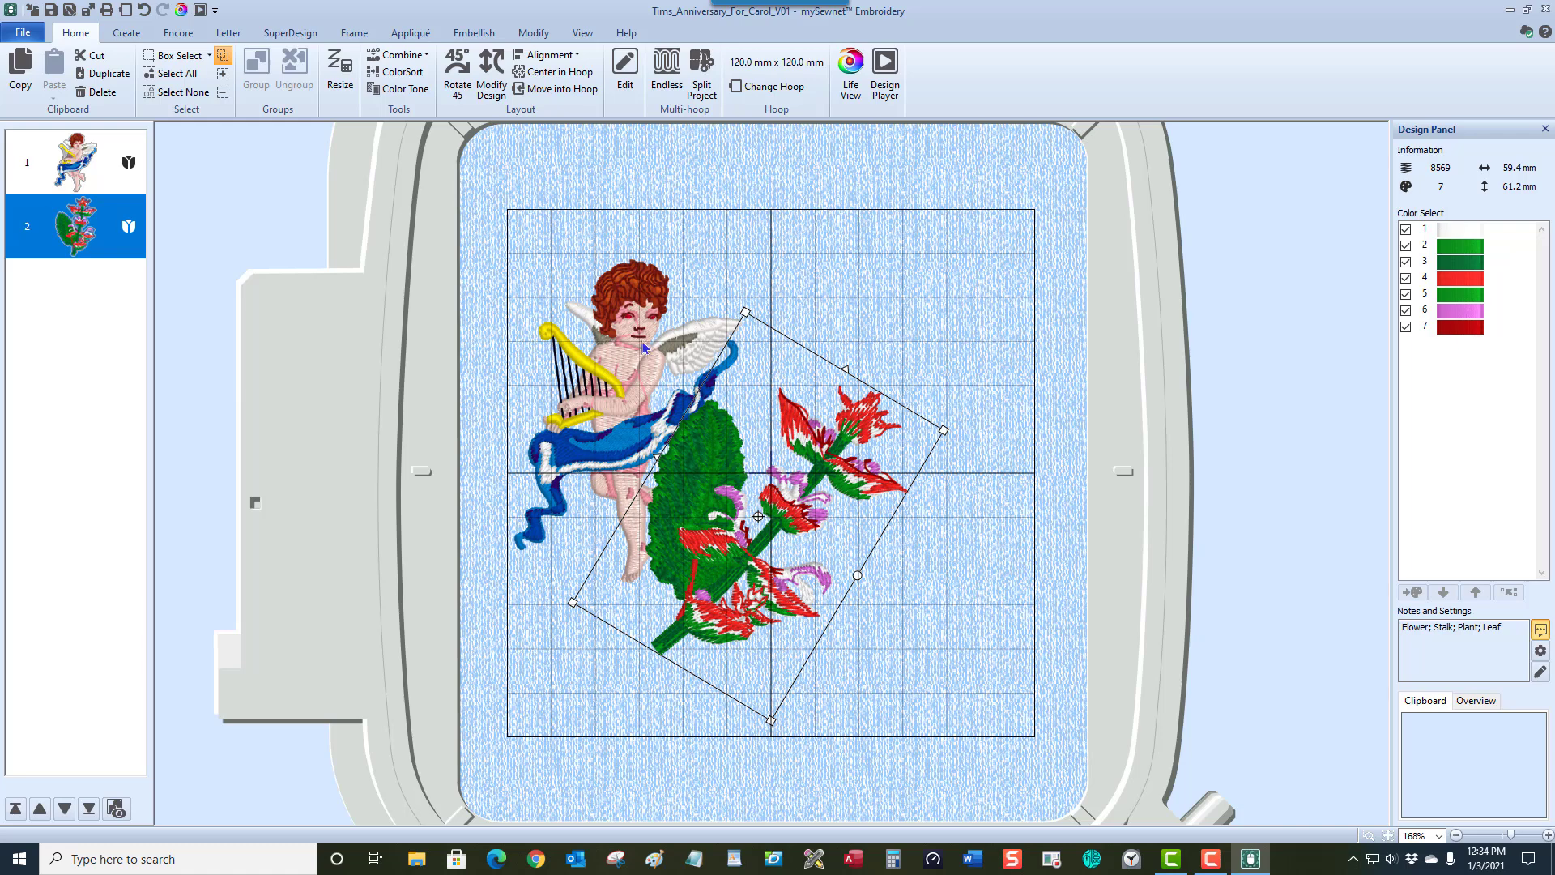
left_click_drag(624, 338, 752, 394)
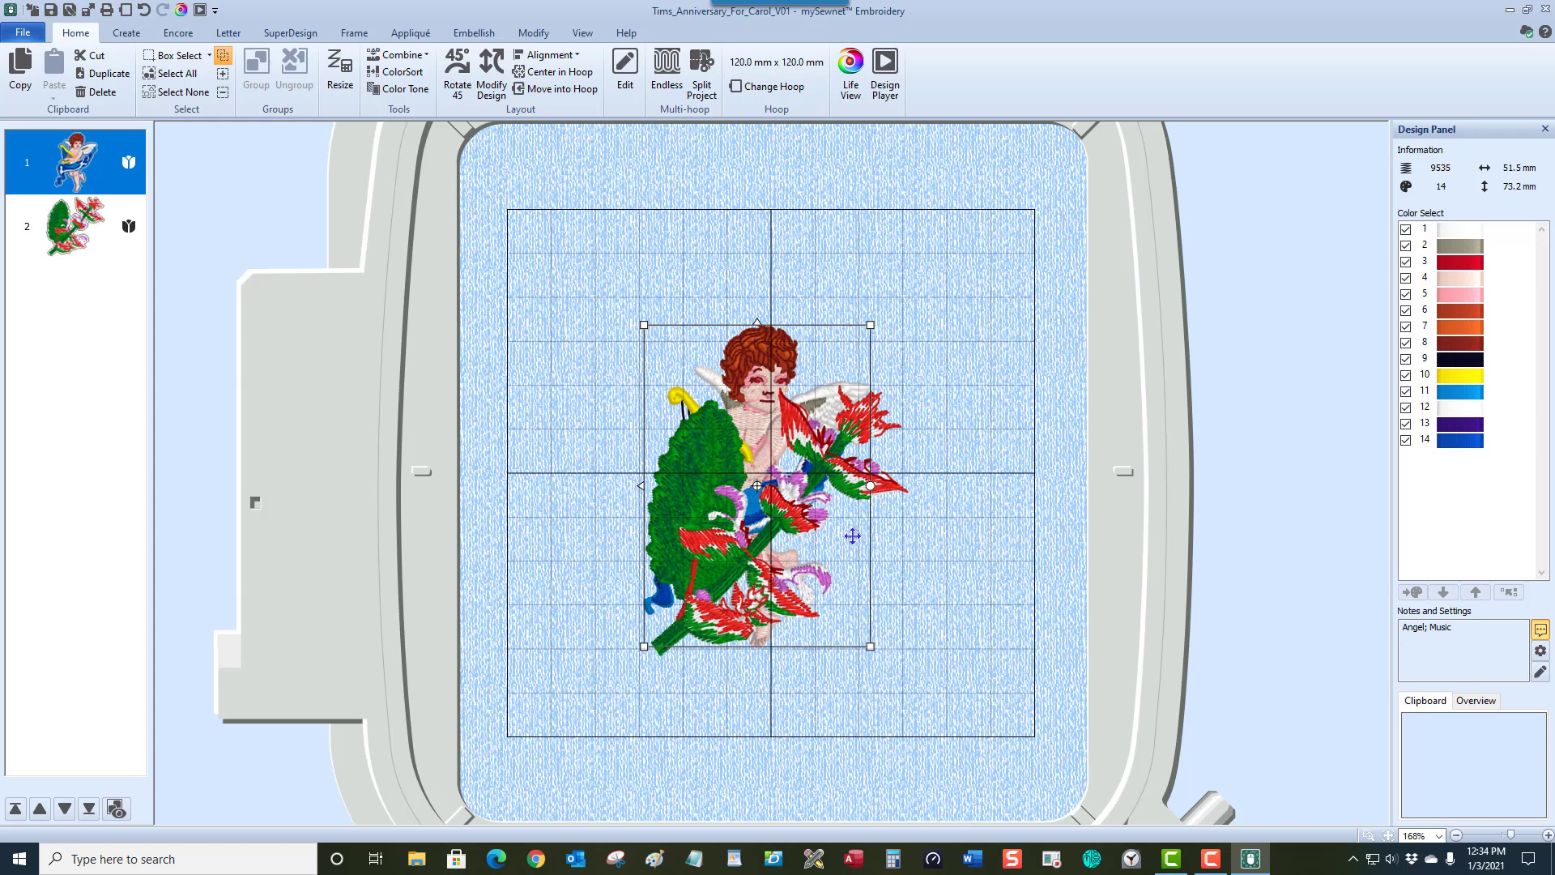
- Rotate the flower stalk slightly further clockwise, nudge it into place over the cherub, and deselect it
left_click(84, 220)
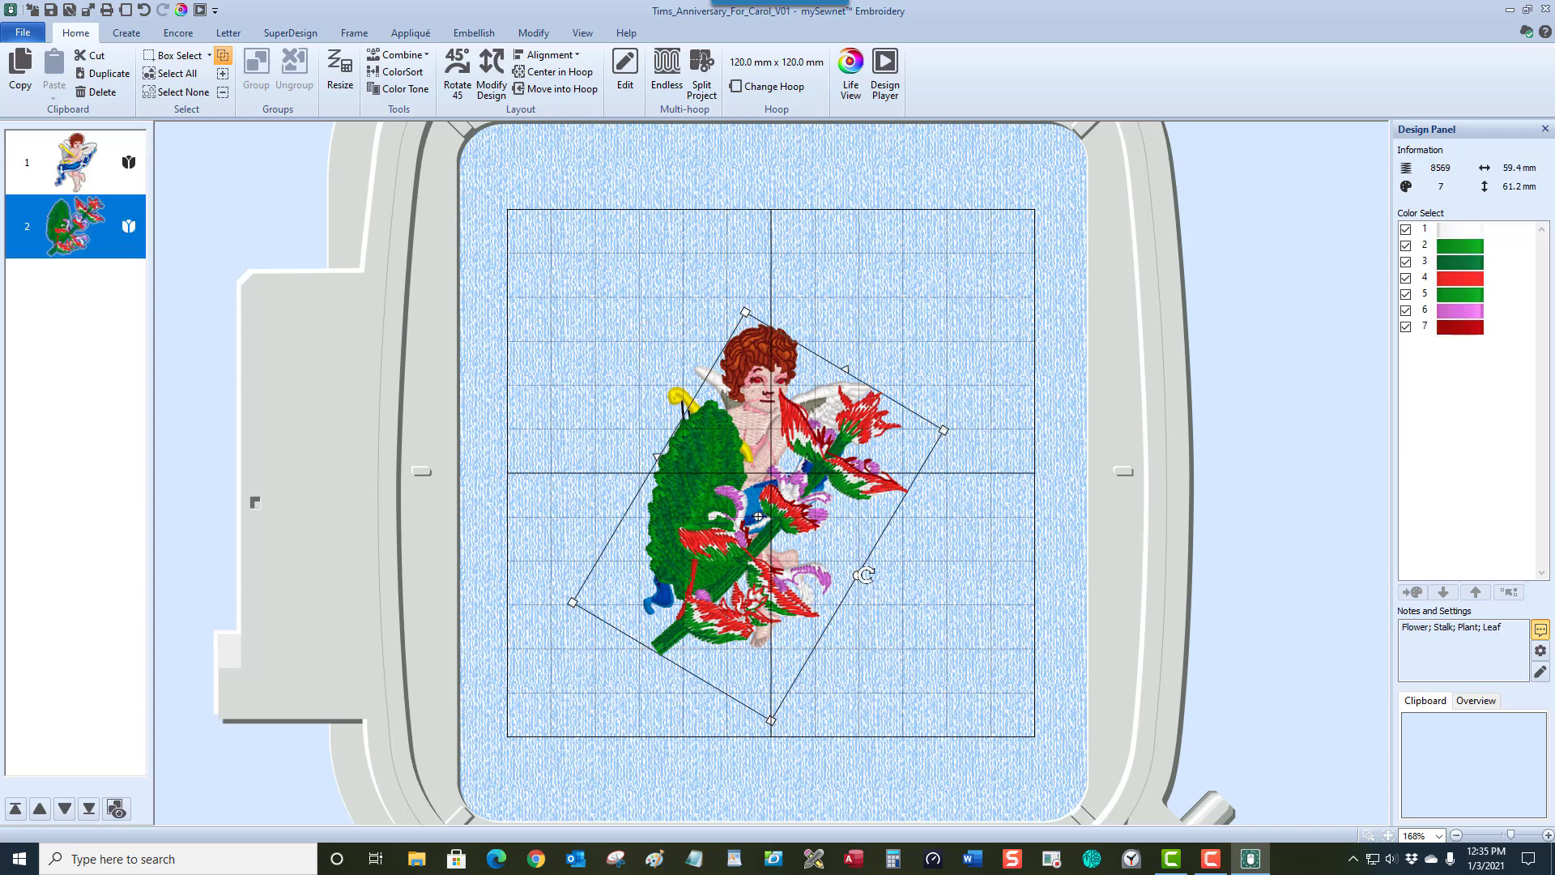
left_click_drag(860, 577, 877, 592)
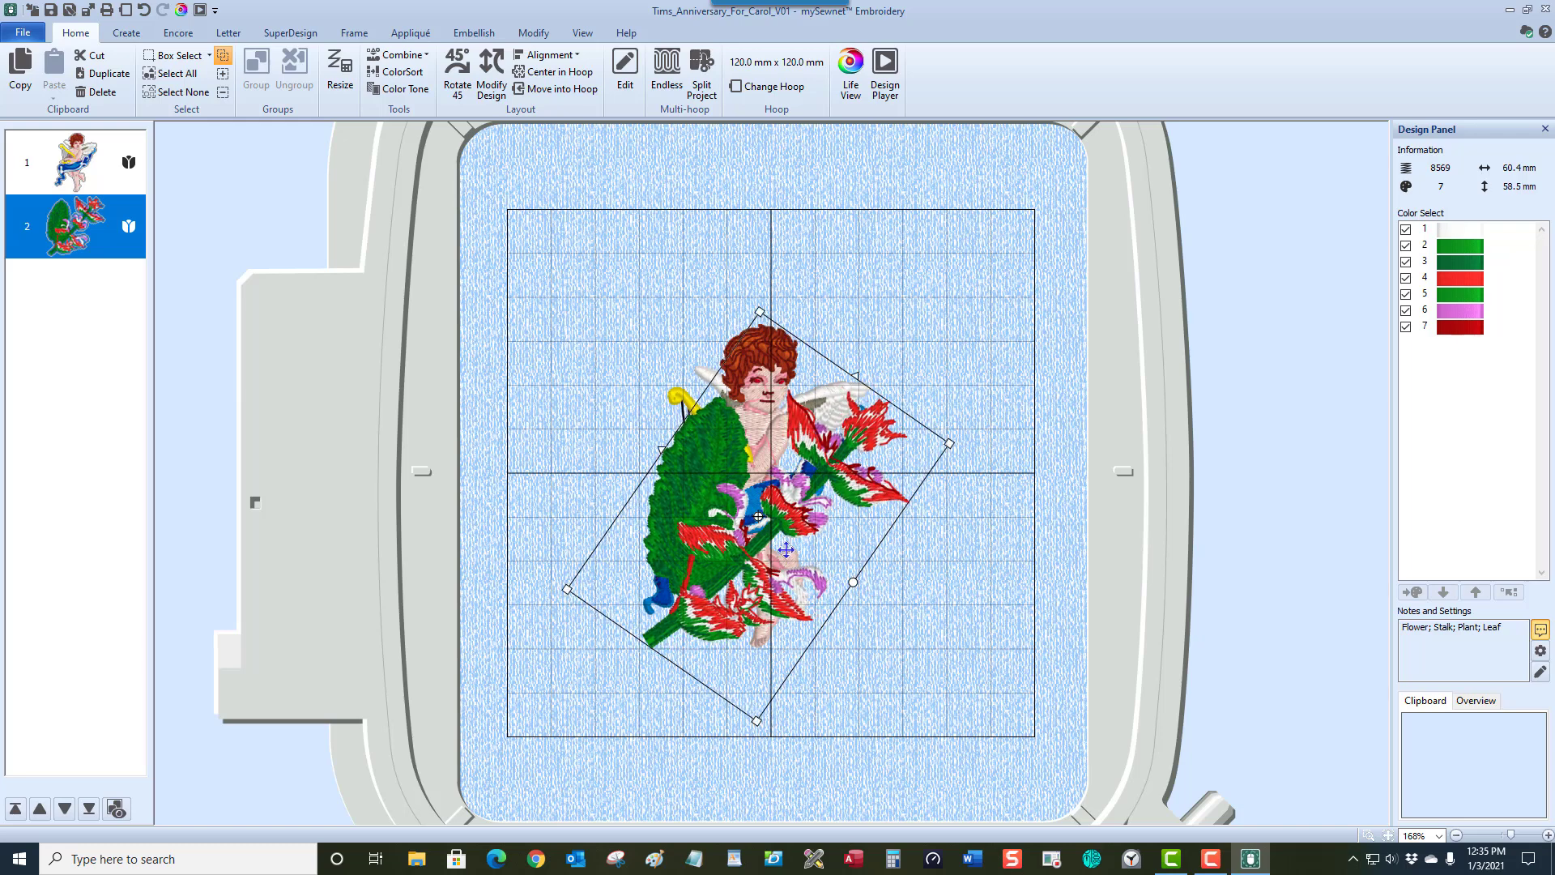
left_click_drag(784, 543, 787, 548)
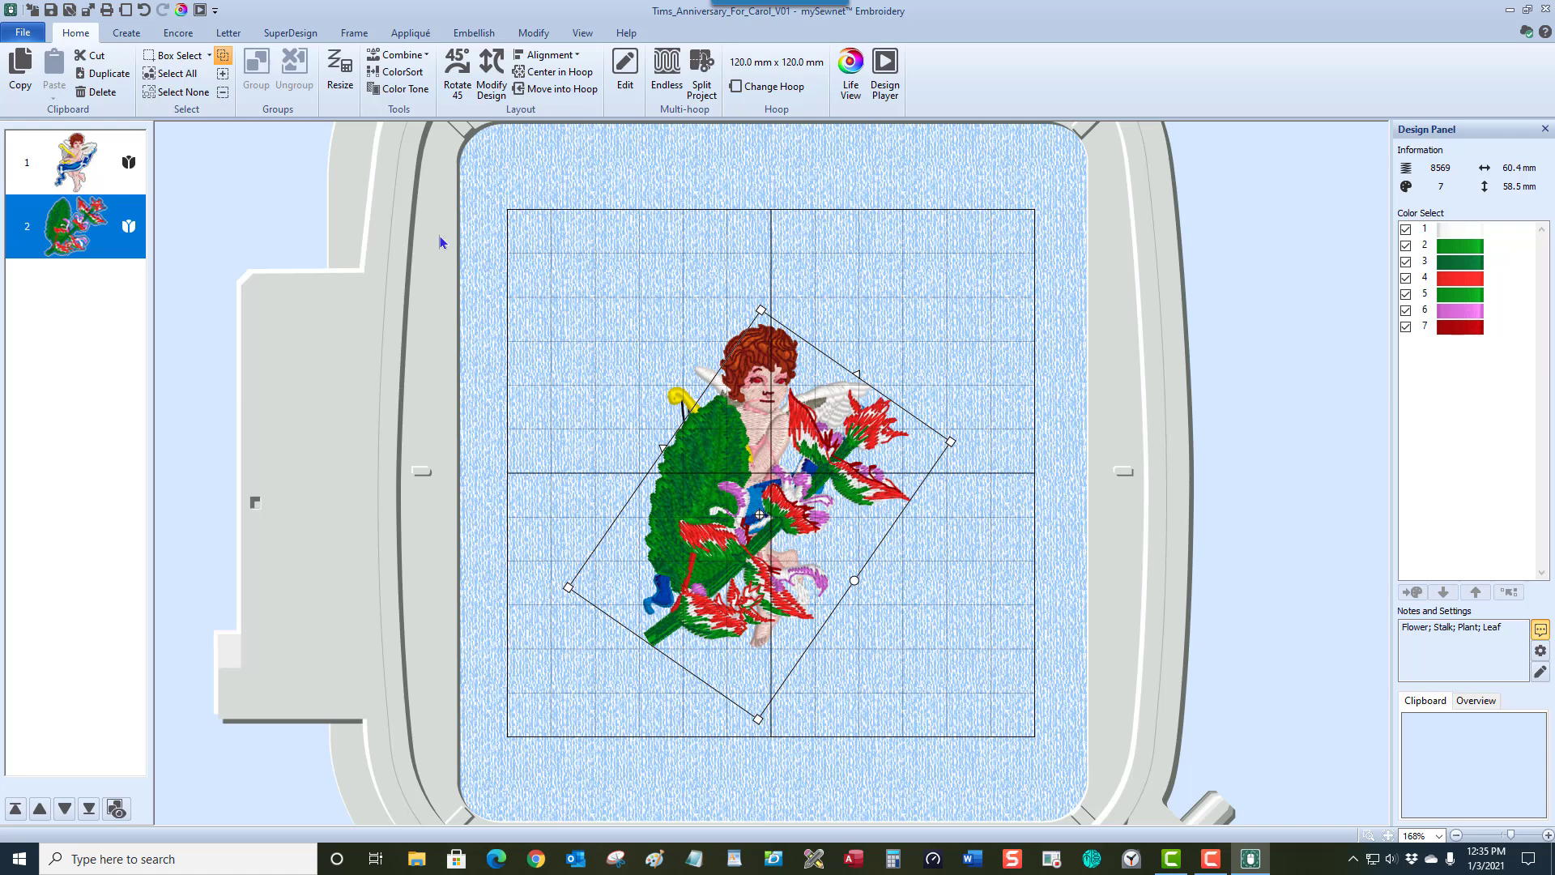
left_click(469, 125)
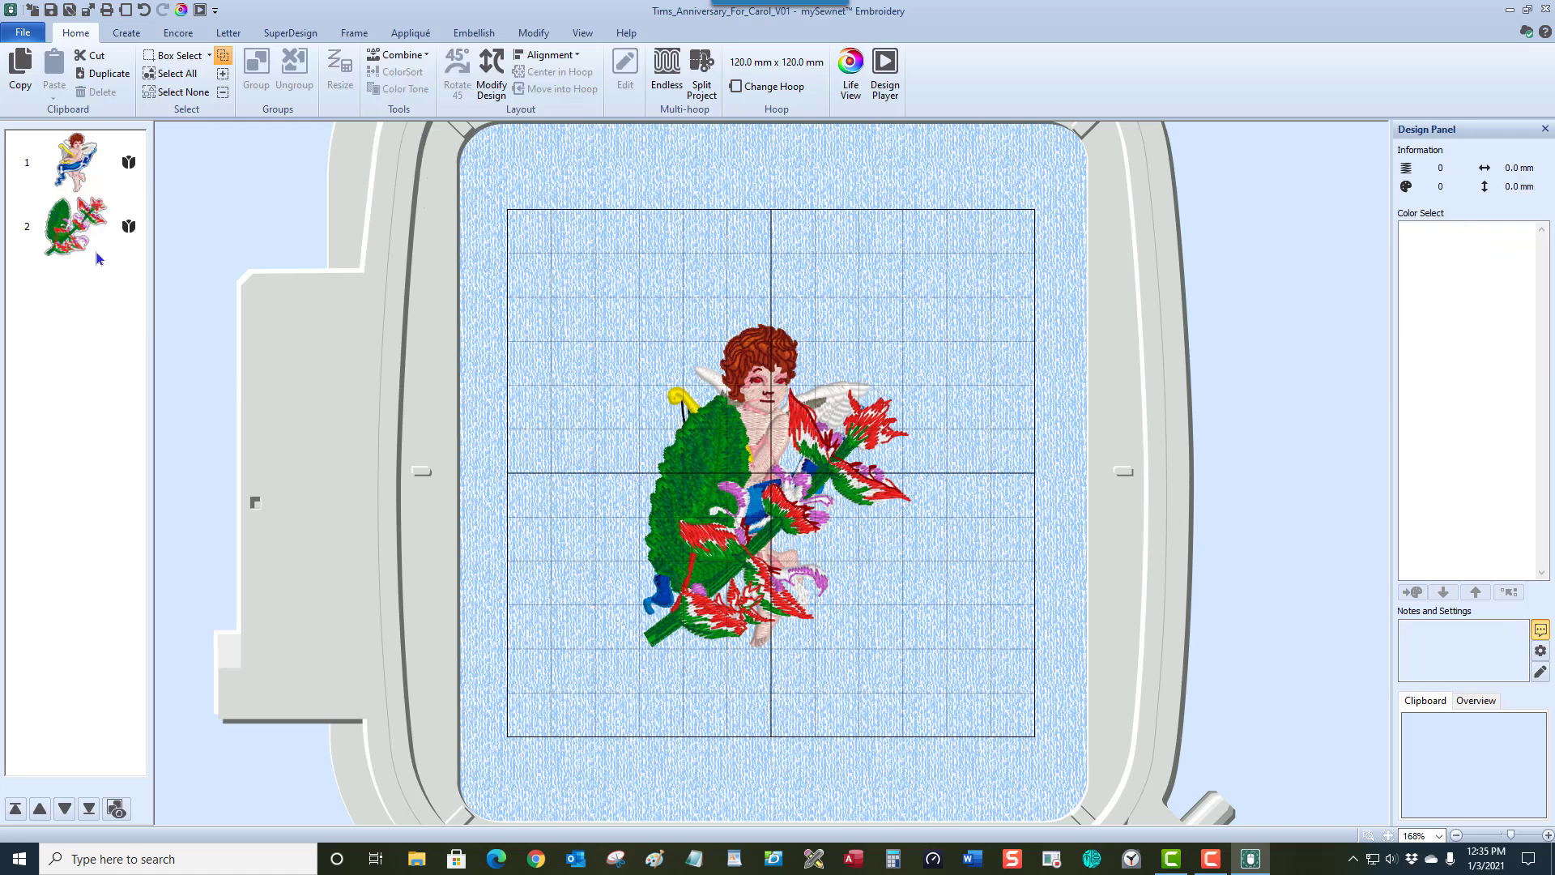
- Shrink the flower stalk in Resize mode to about 54.8 × 53.2 mm and nudge it slightly up and left over the cherub
left_click(84, 222)
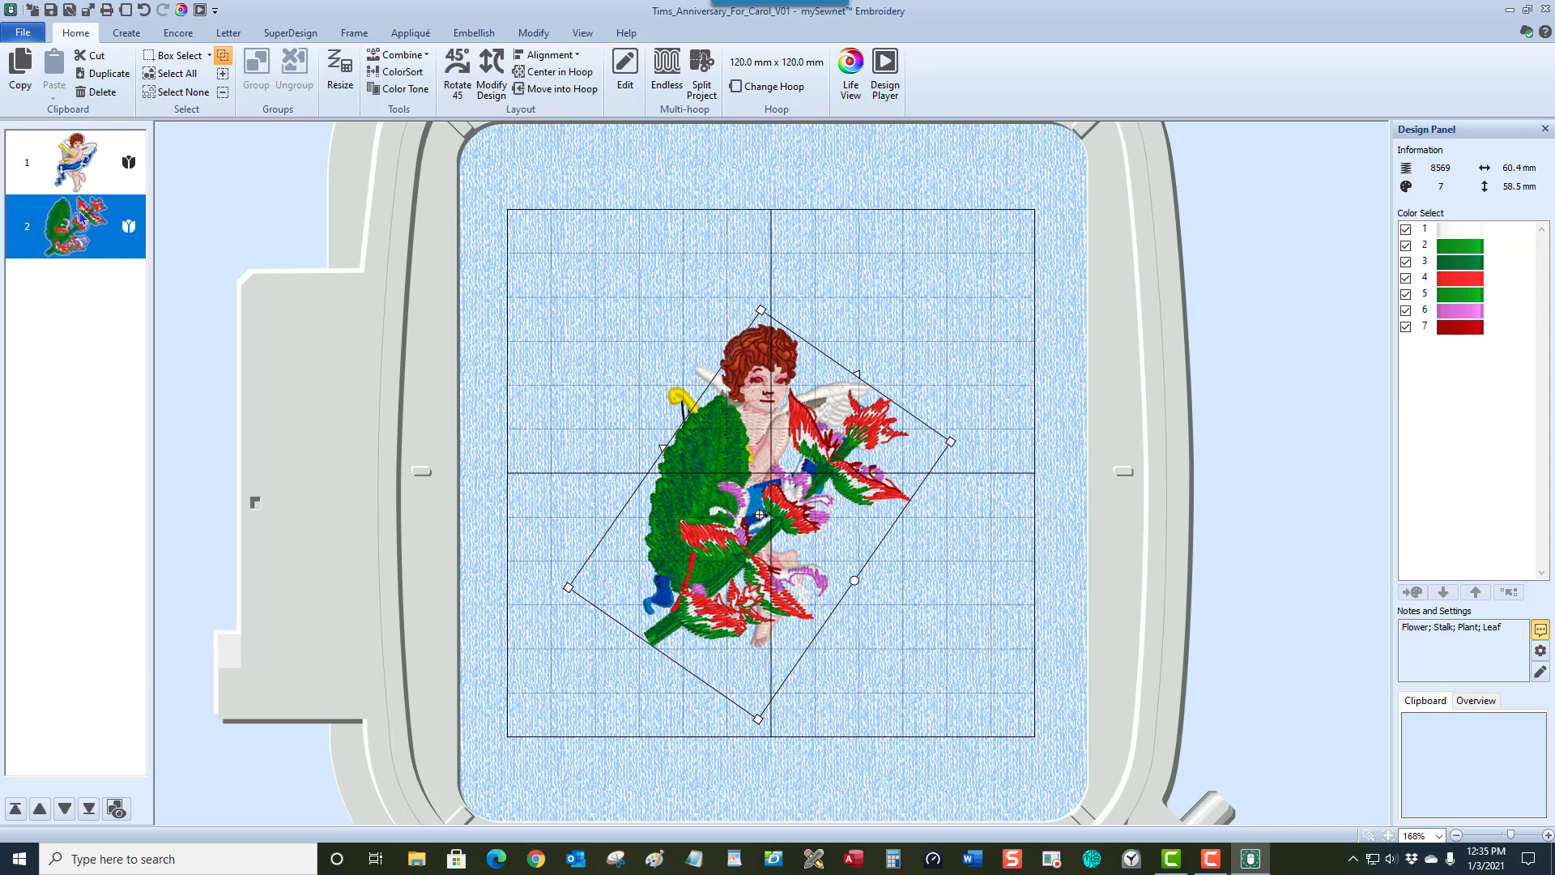
left_click(341, 75)
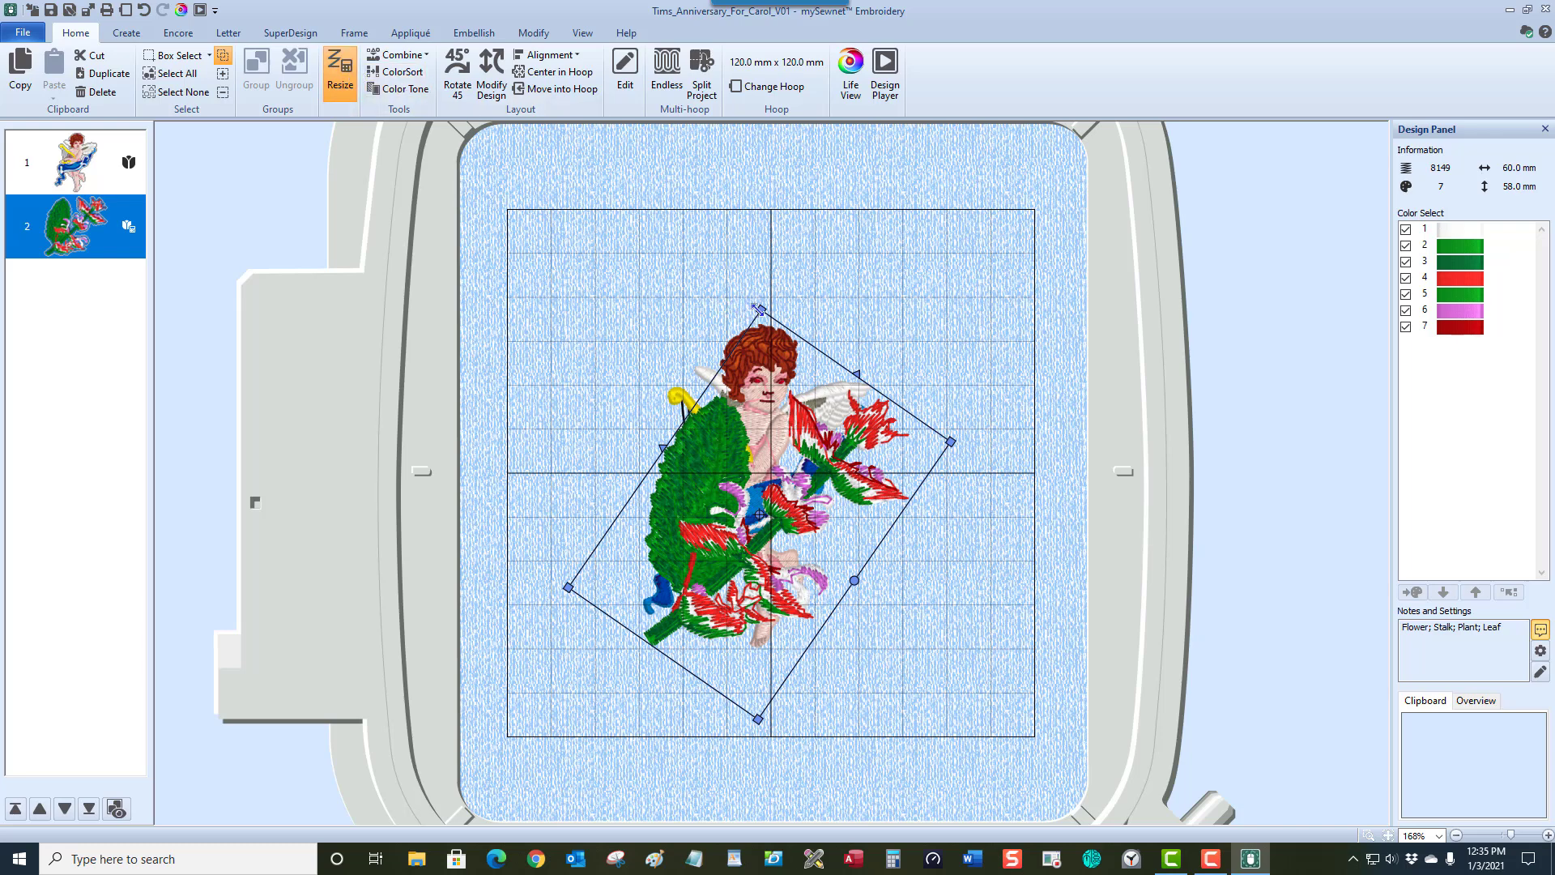
left_click_drag(760, 307, 753, 335)
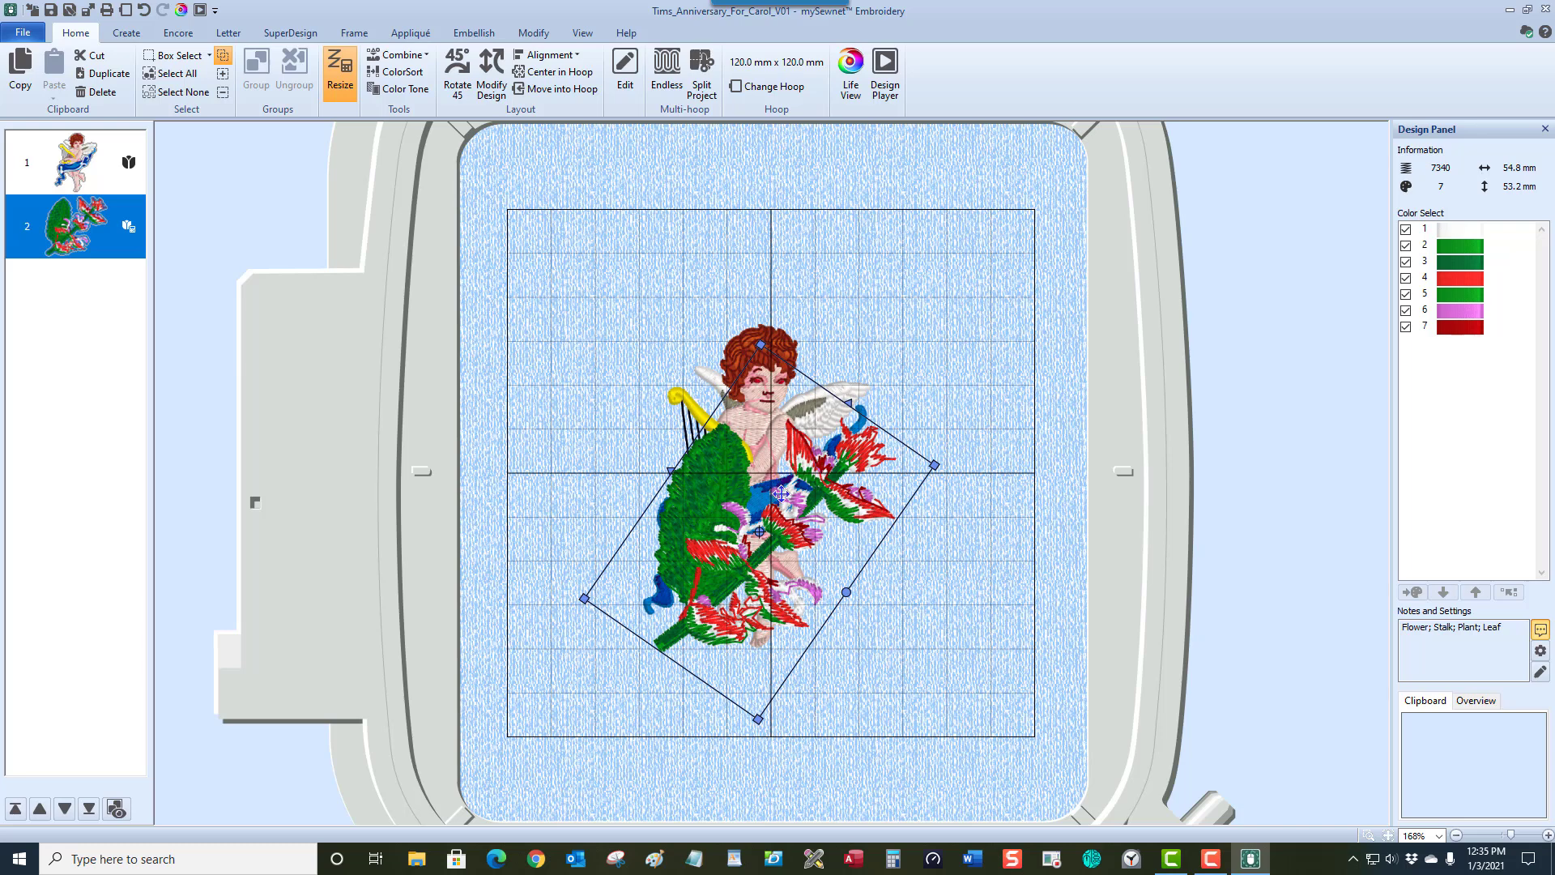
left_click_drag(780, 493, 775, 485)
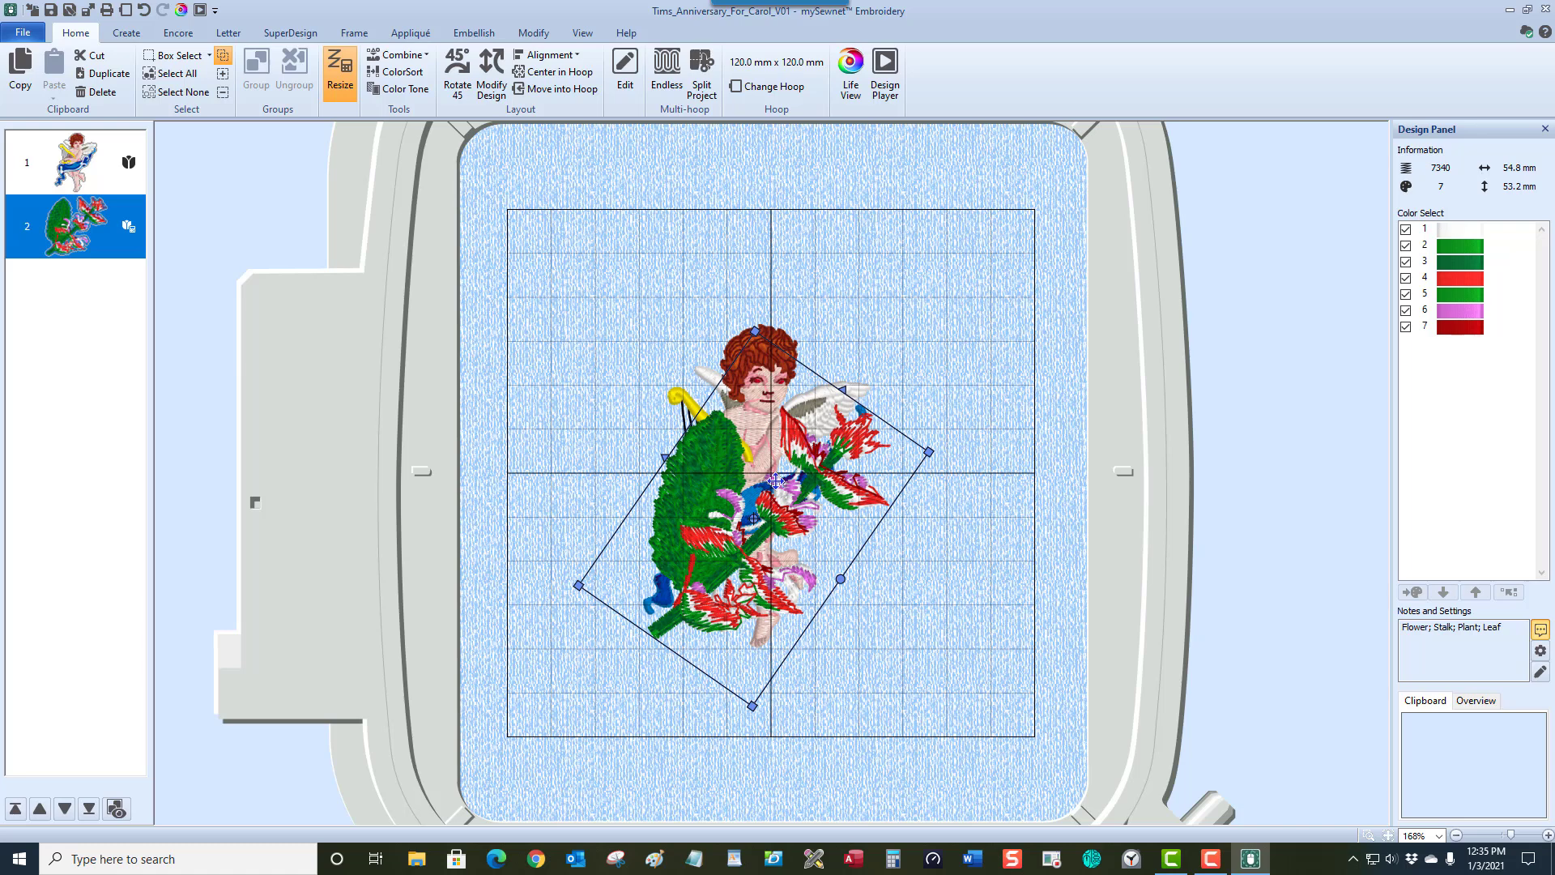
- Select both the cherub and the flower stalk, center them together in the hoop, and deselect them
left_click(979, 652)
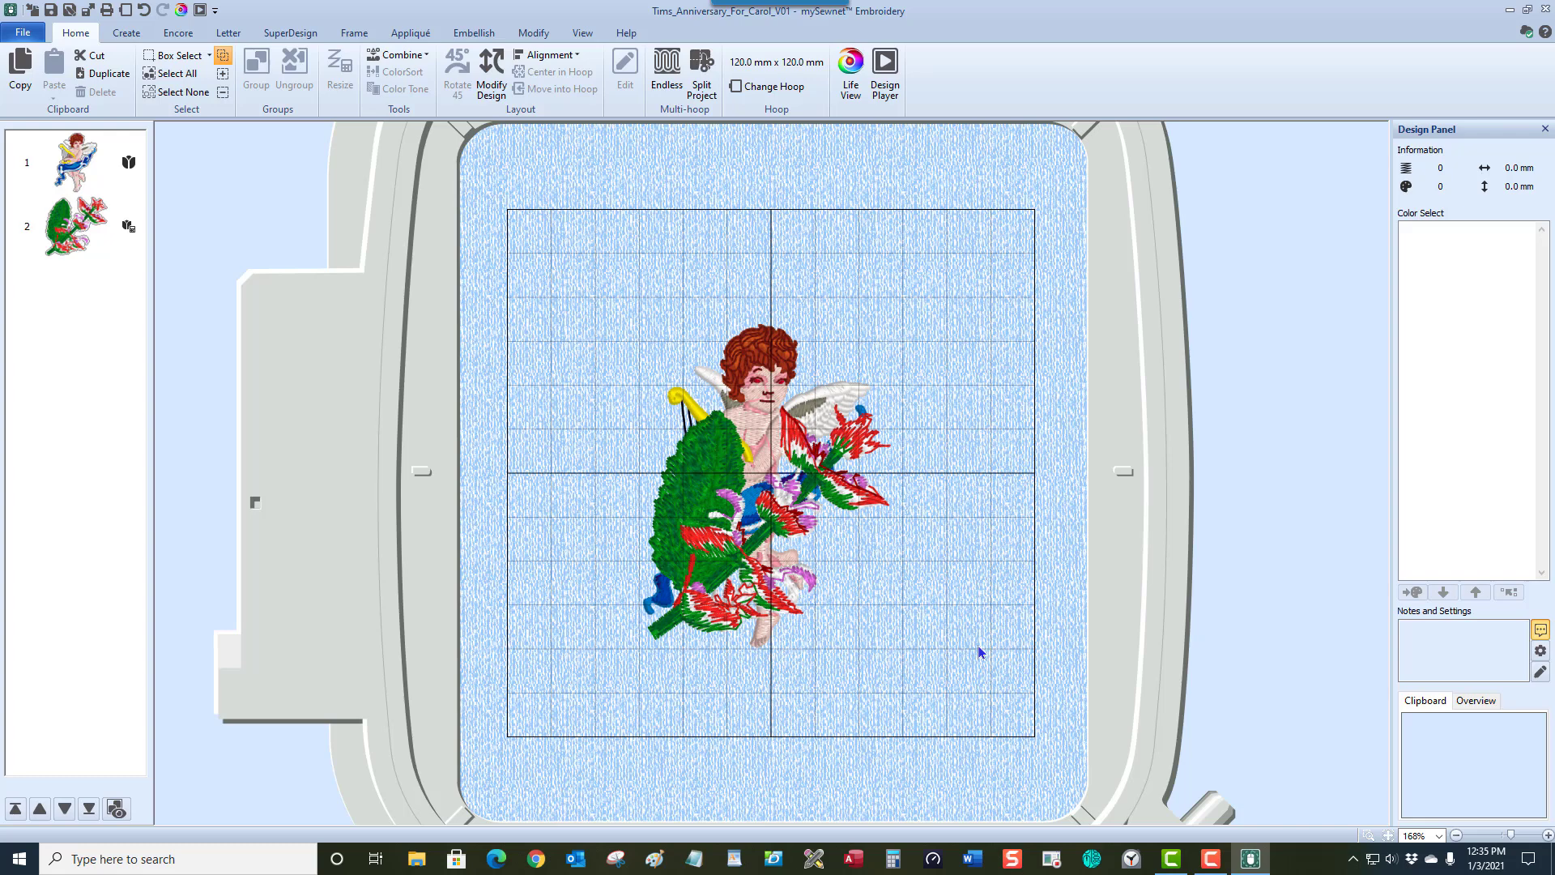
left_click(173, 78)
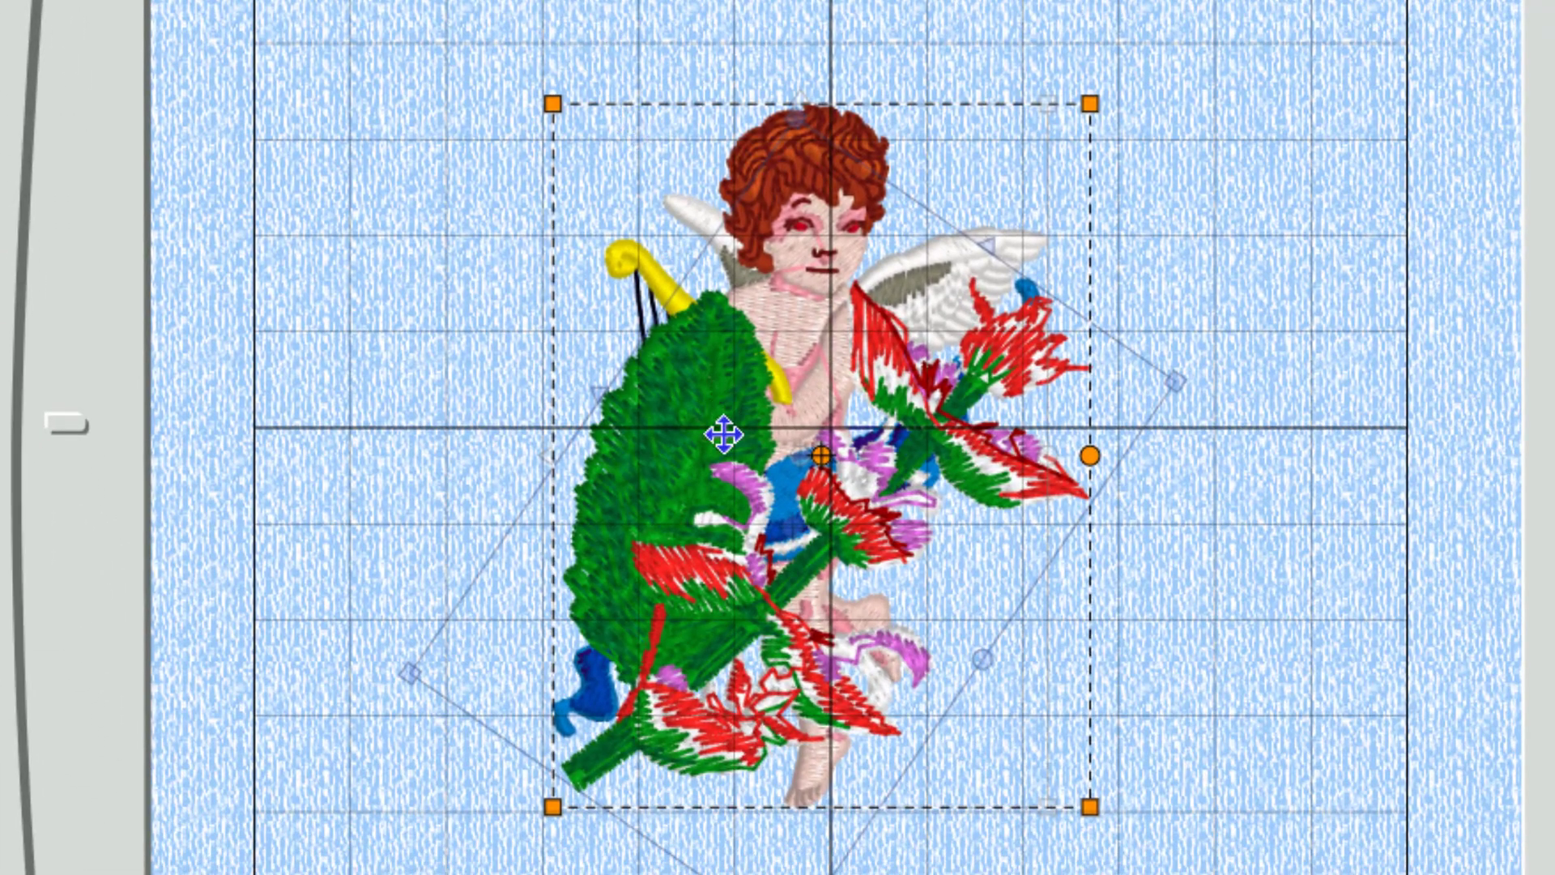
left_click(1265, 504)
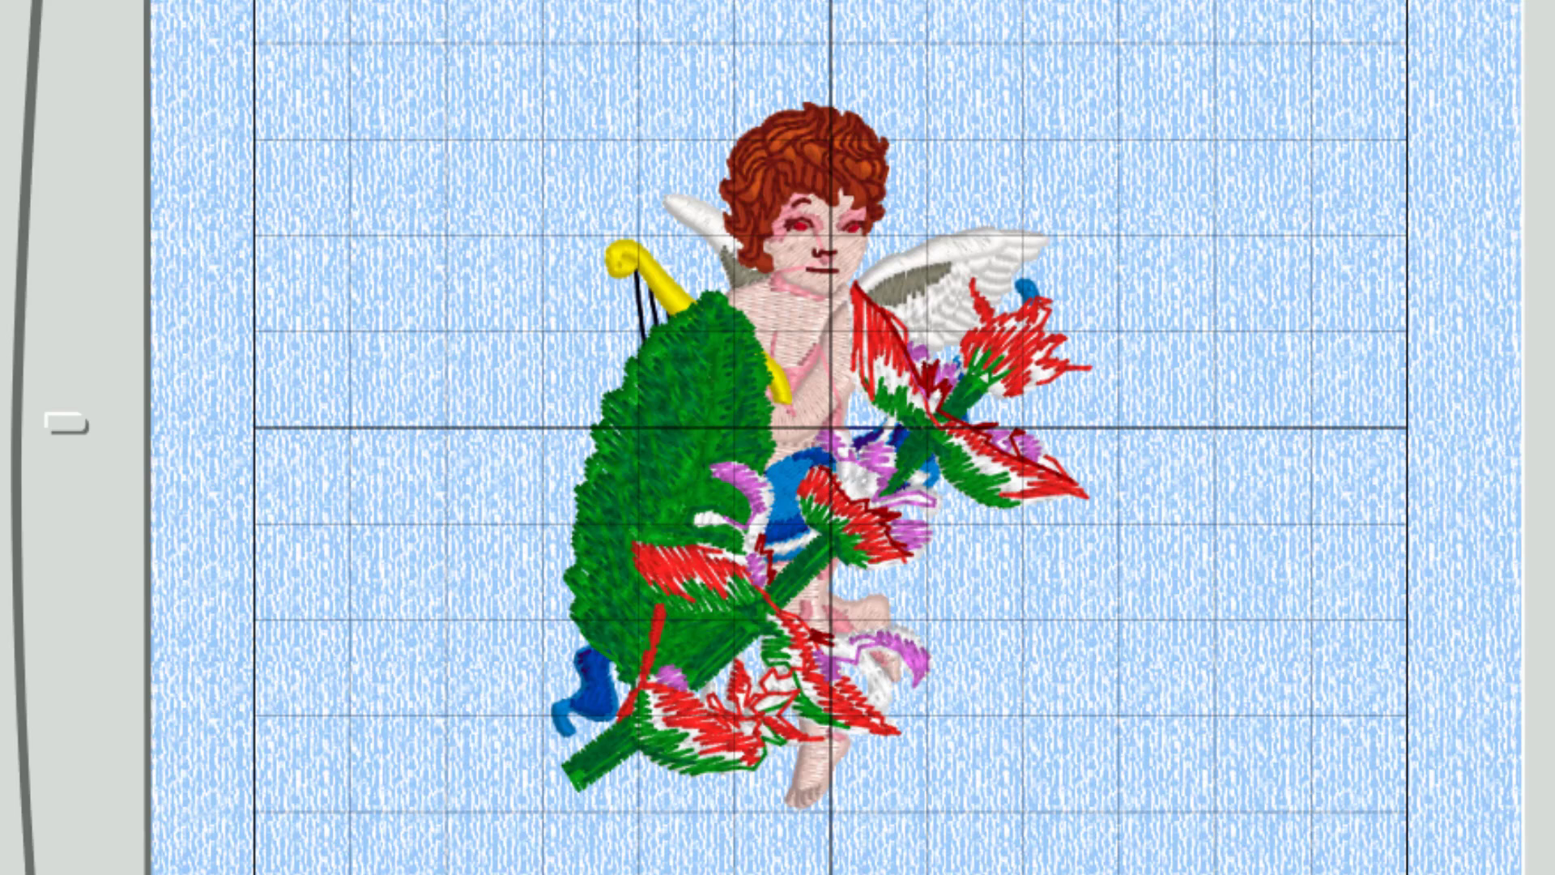
key("ctrl+a")
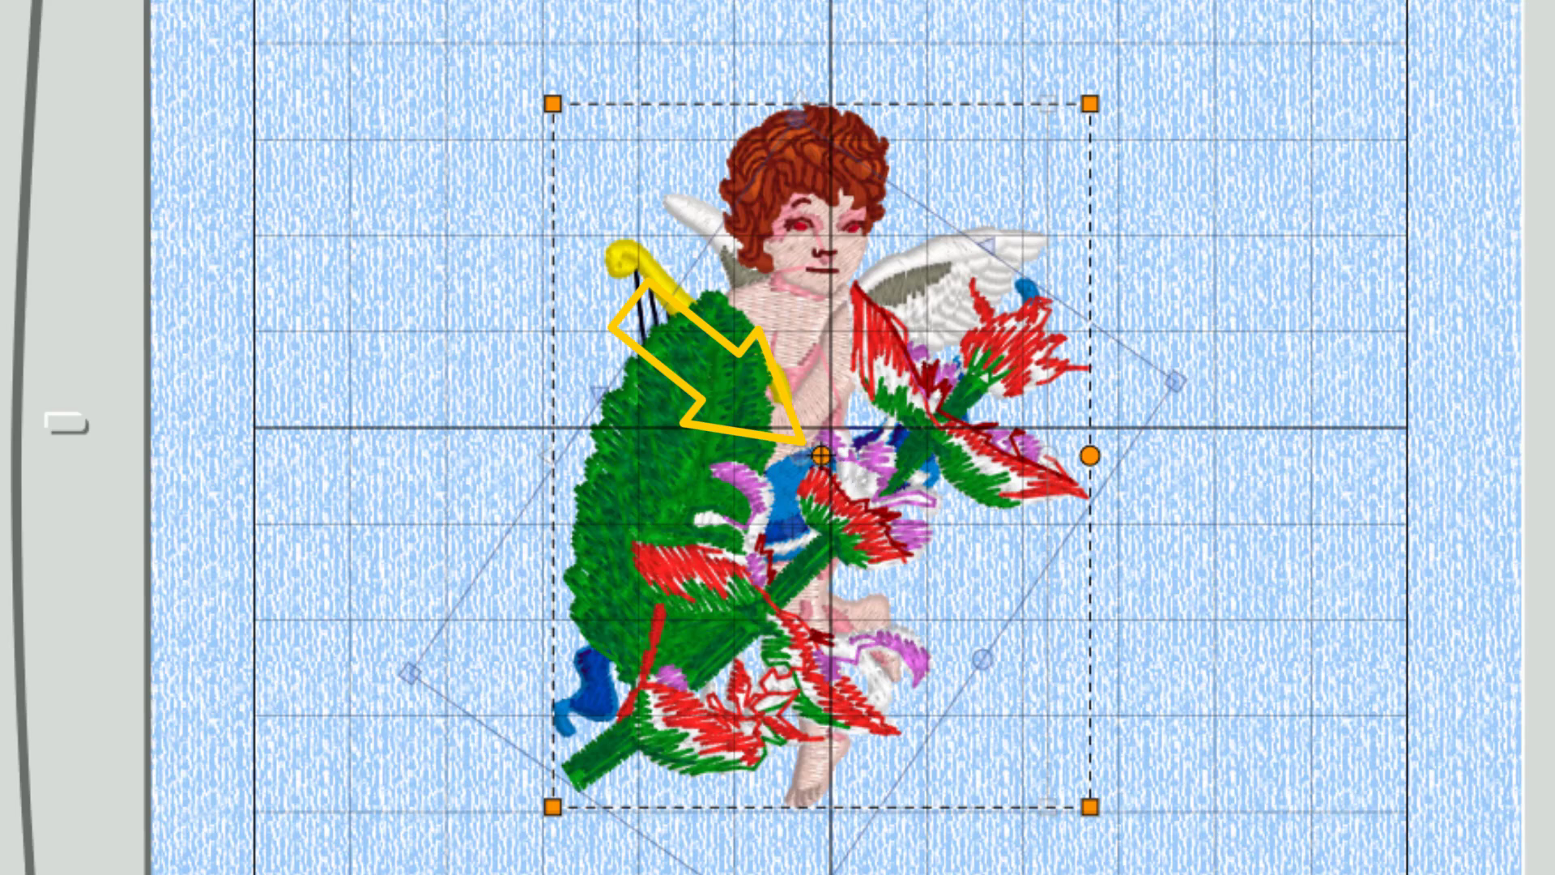
key("ctrl+m")
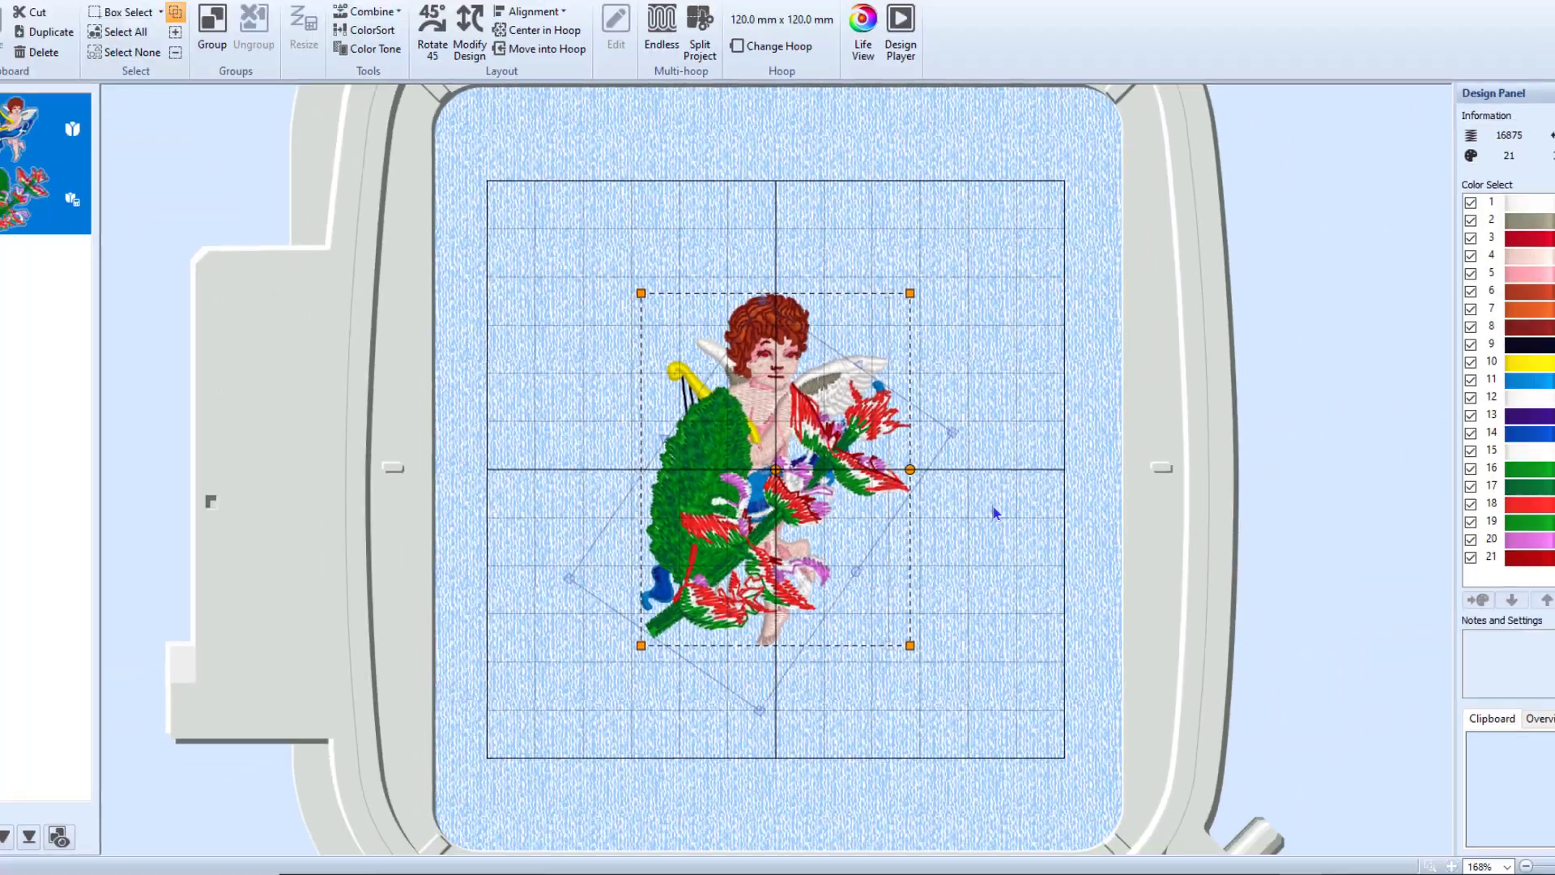
left_click(1274, 518)
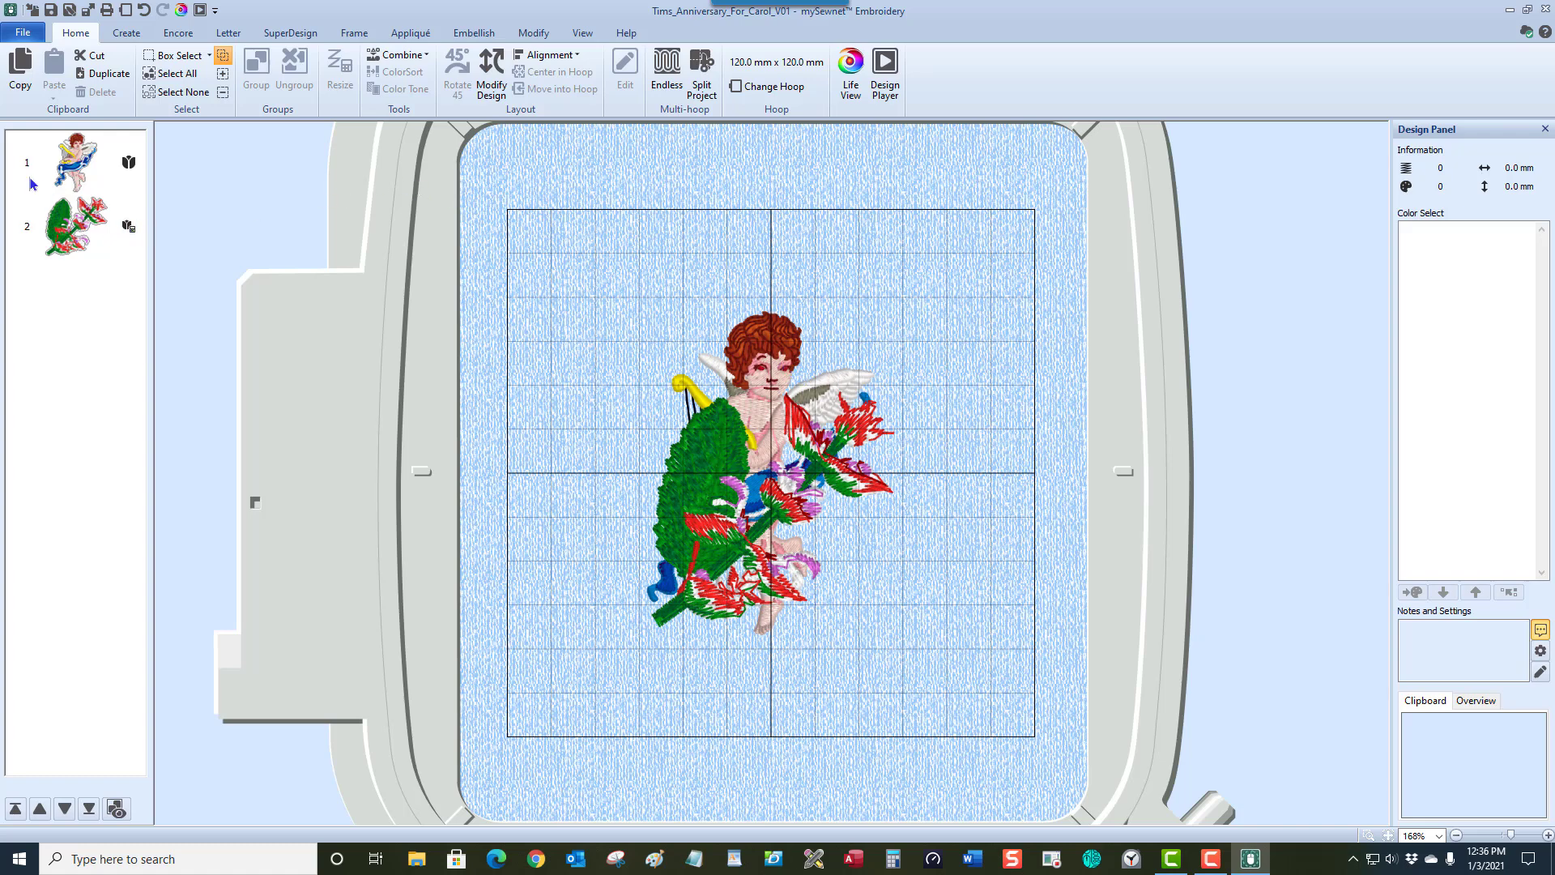
- Configure the design's export as Brother / Baby Lock / Bernina (.pes) with file version 11 and accept the export options
left_click(19, 34)
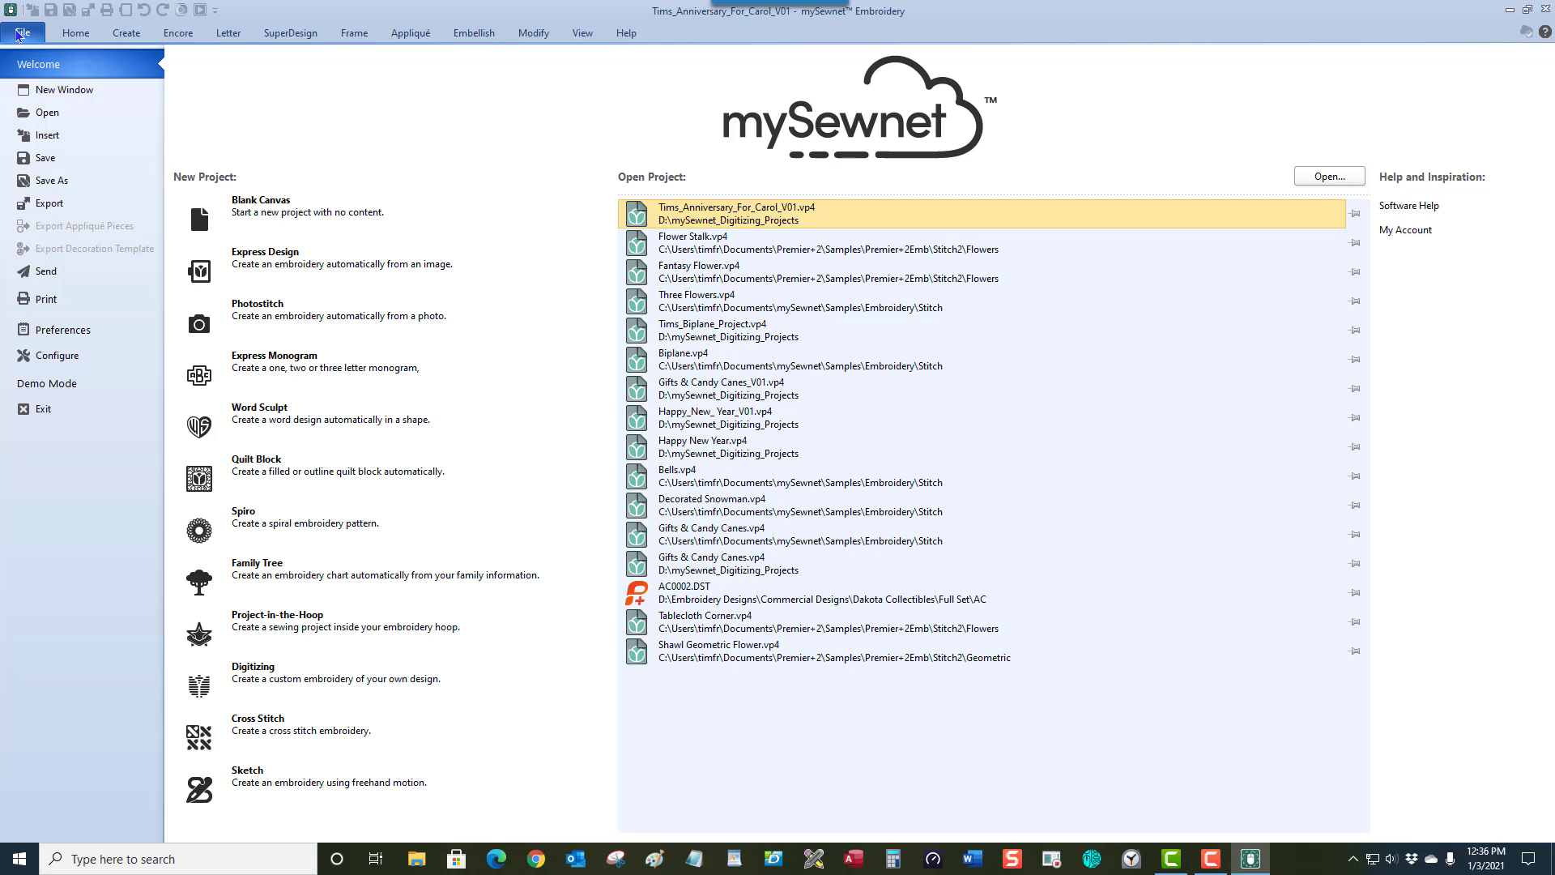
left_click(48, 204)
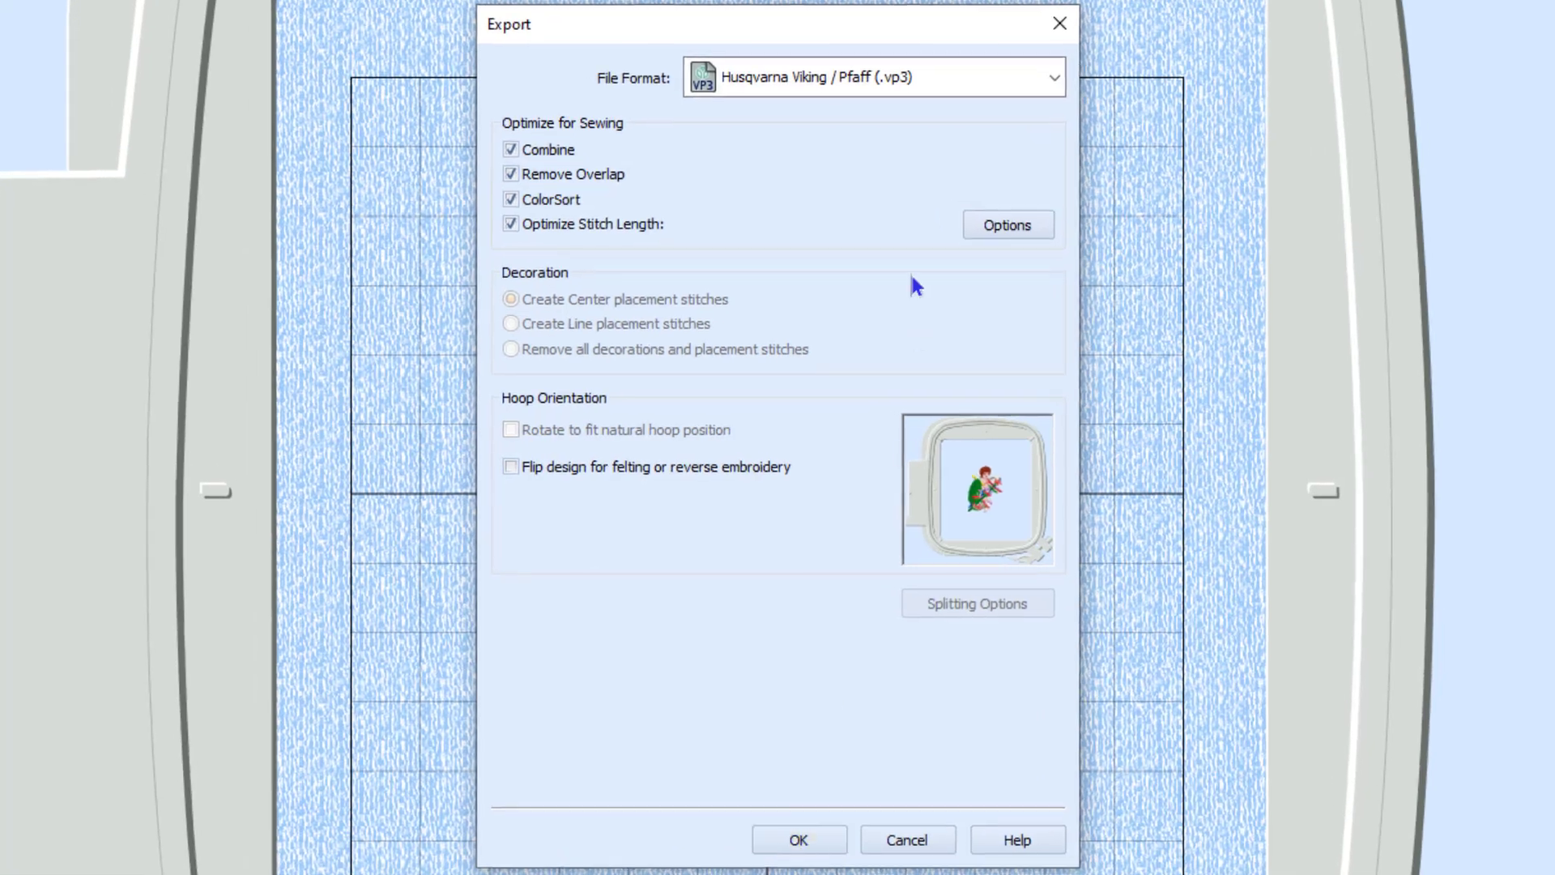
left_click(1053, 74)
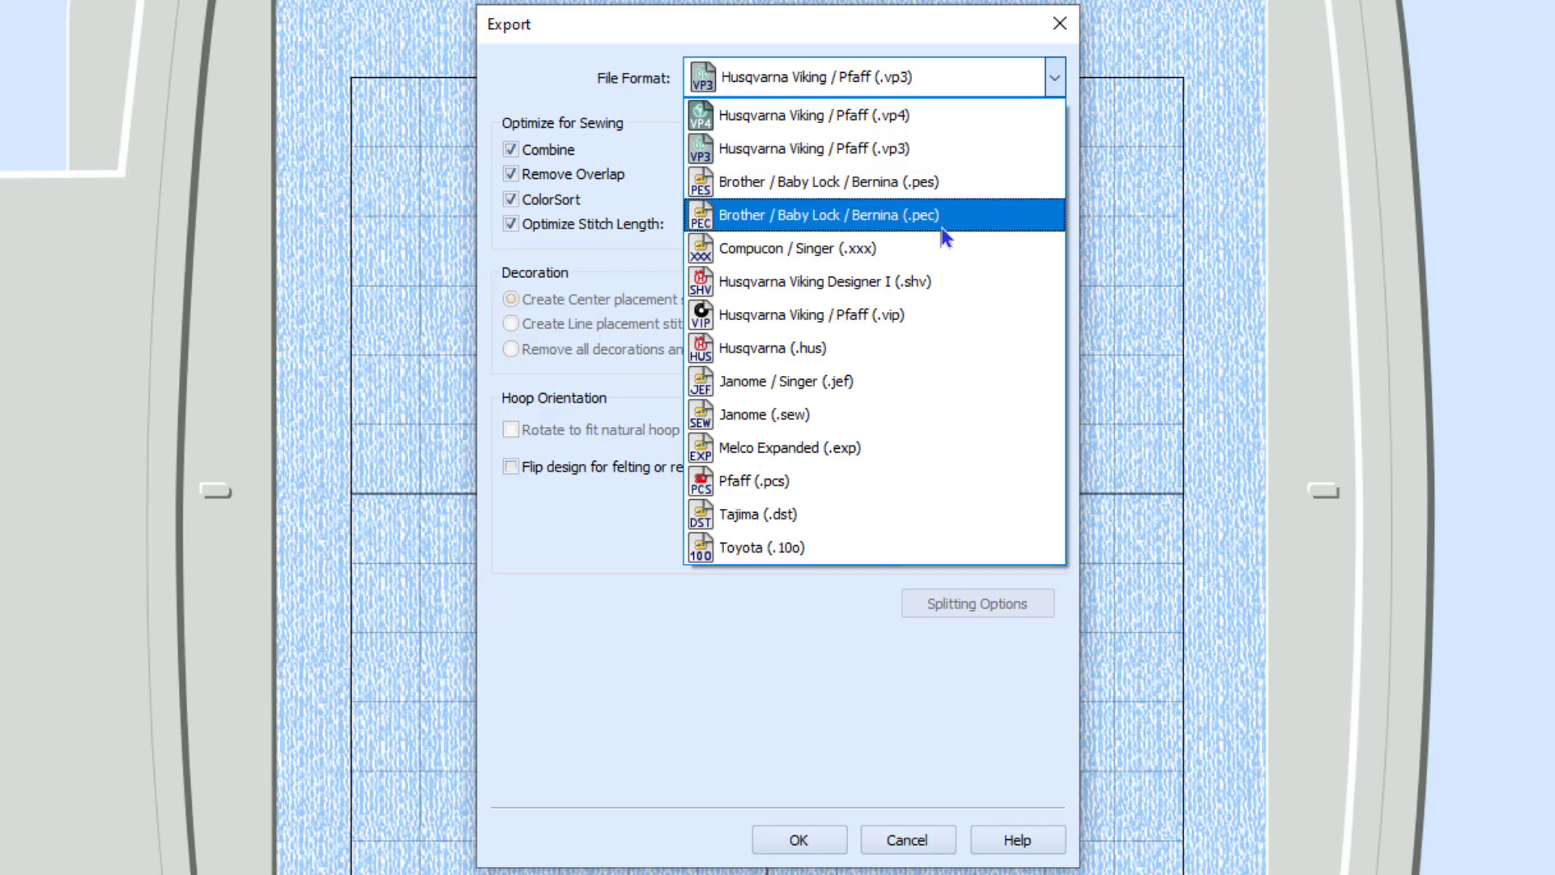
left_click(835, 189)
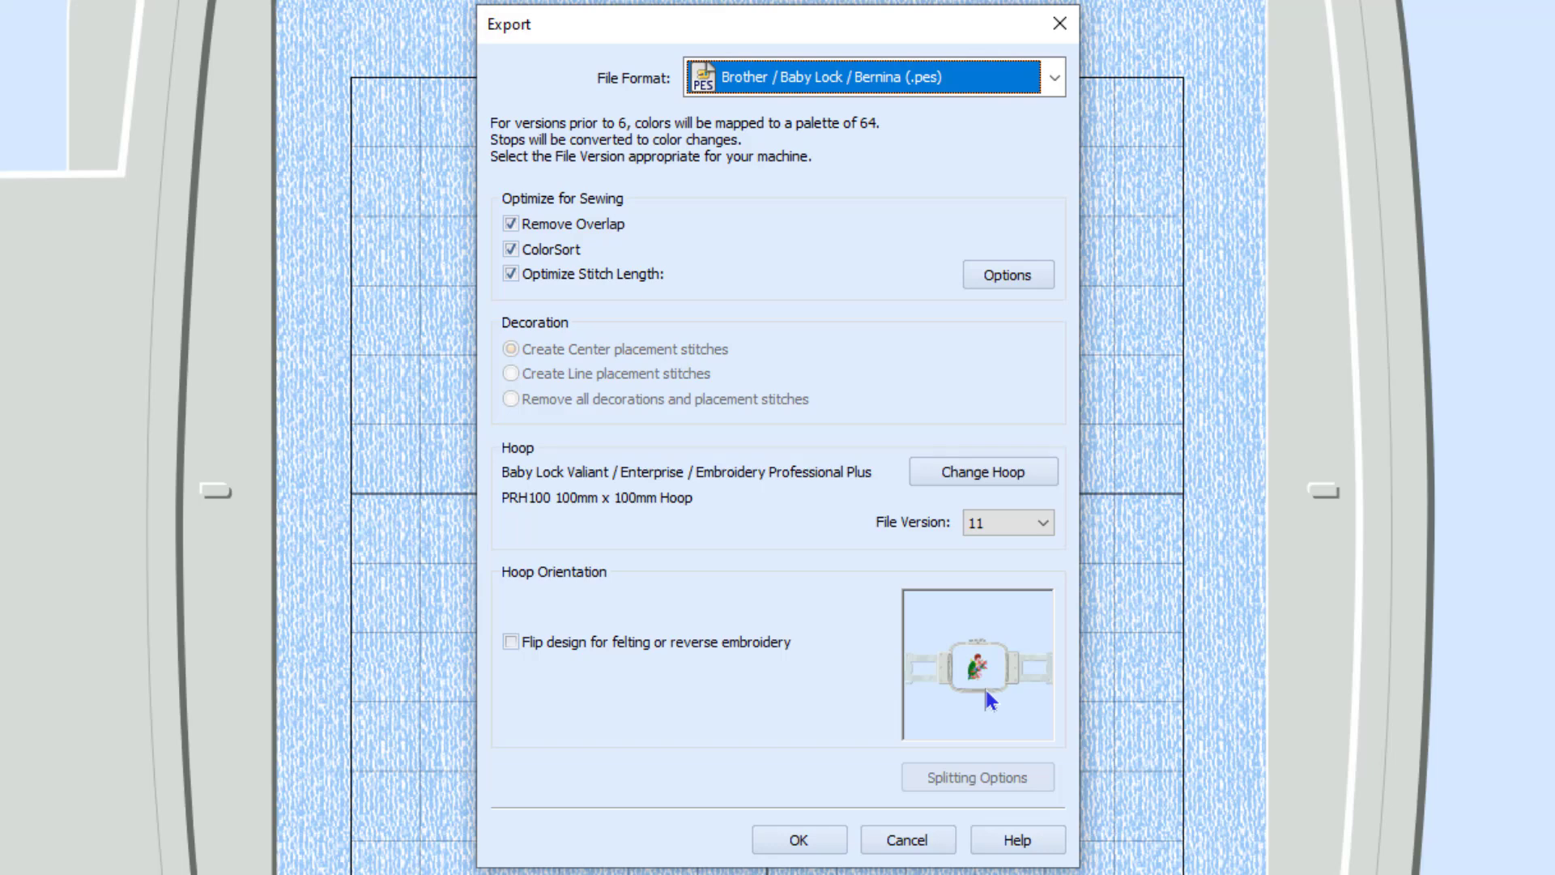
left_click(1042, 523)
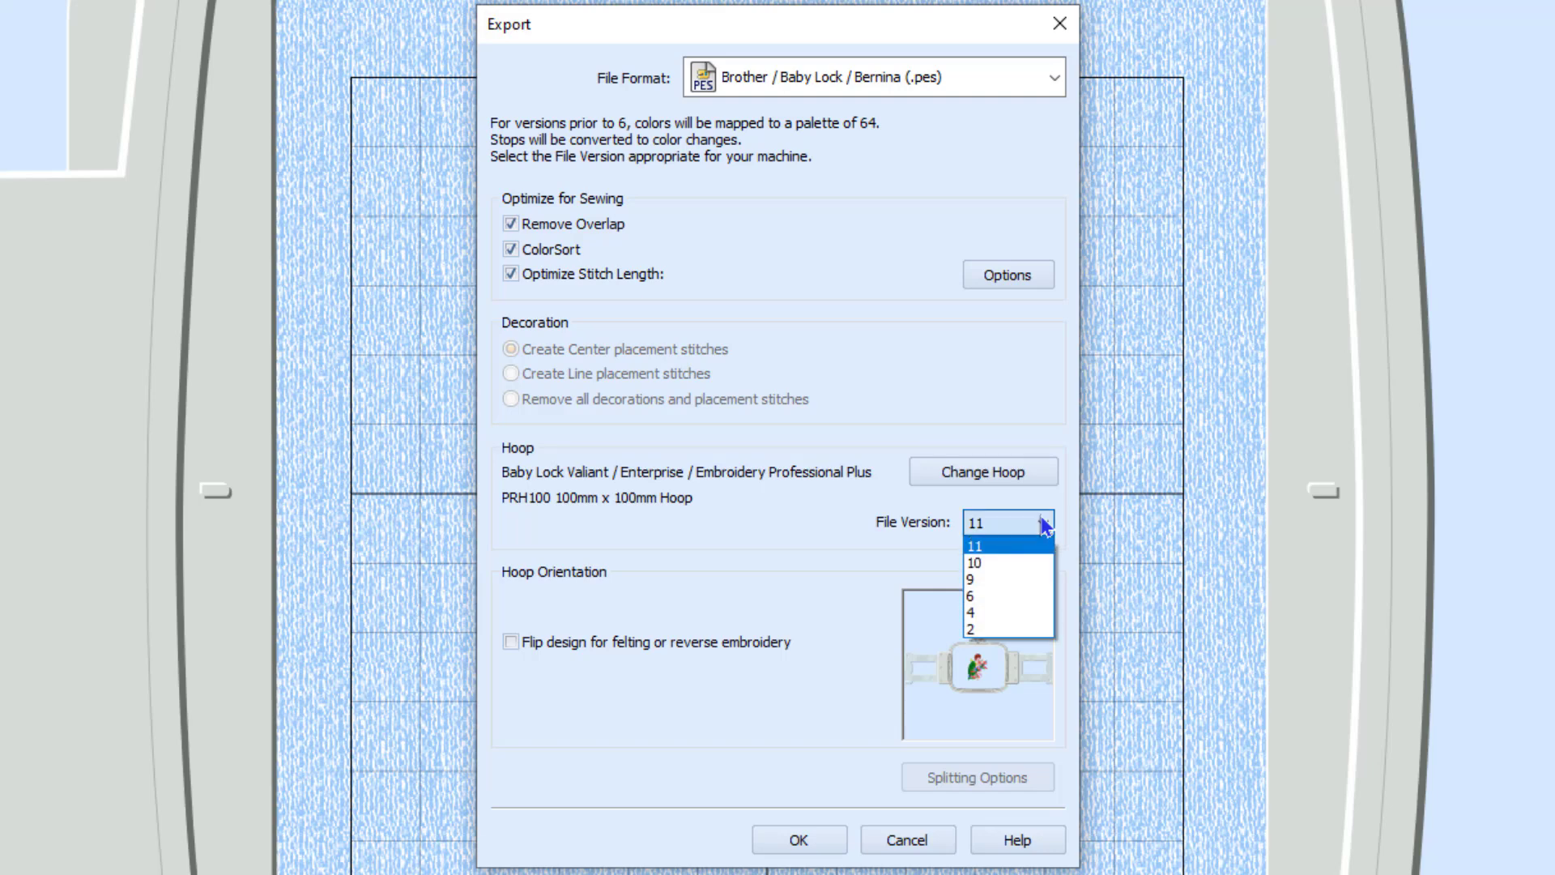
left_click(989, 548)
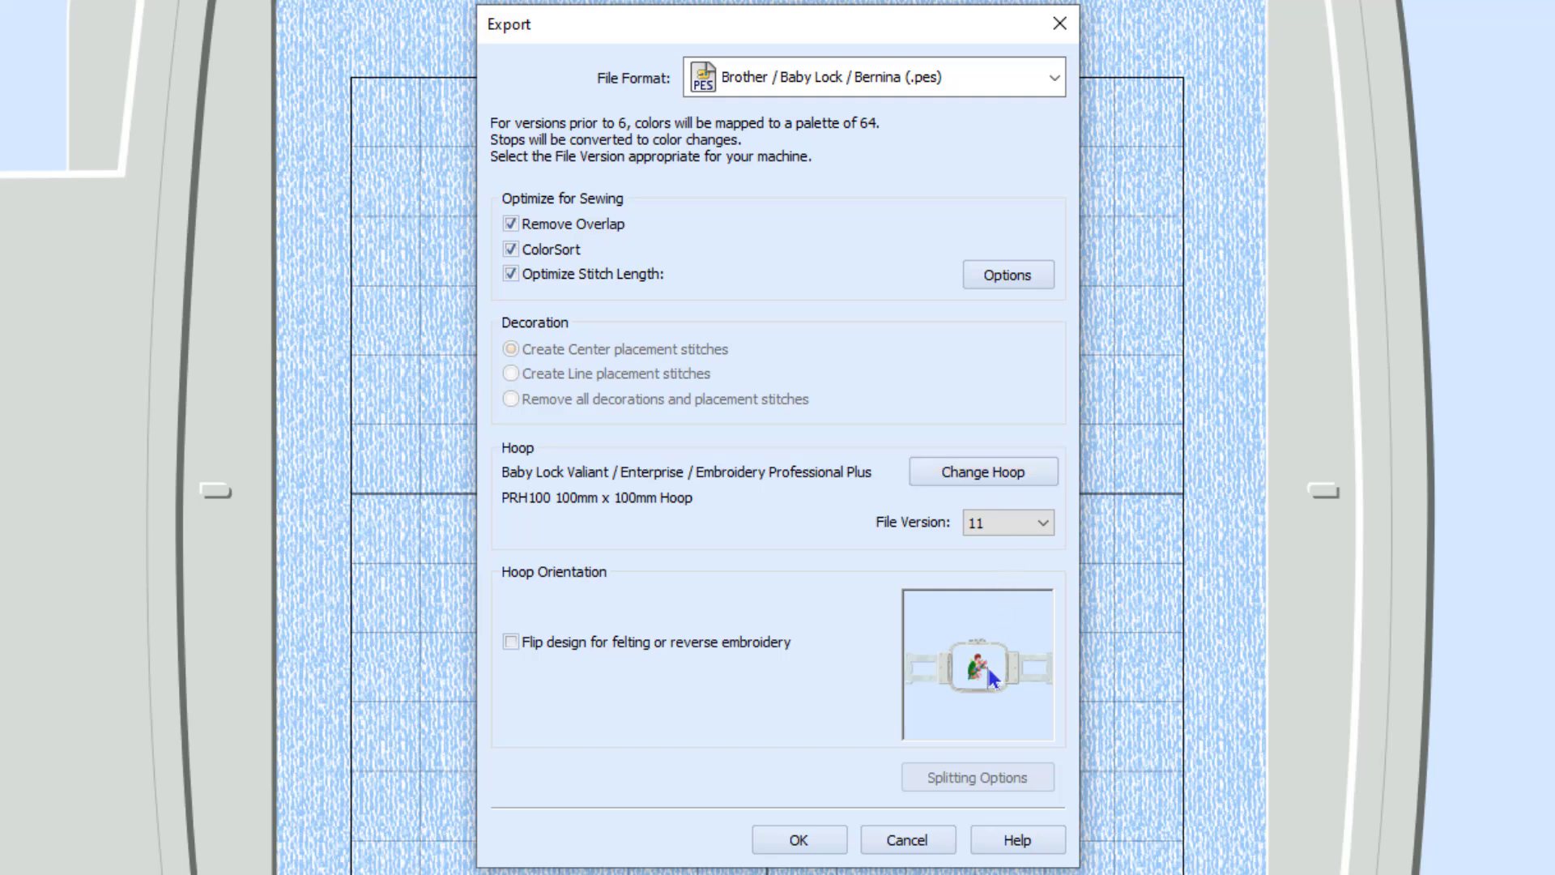
left_click(798, 840)
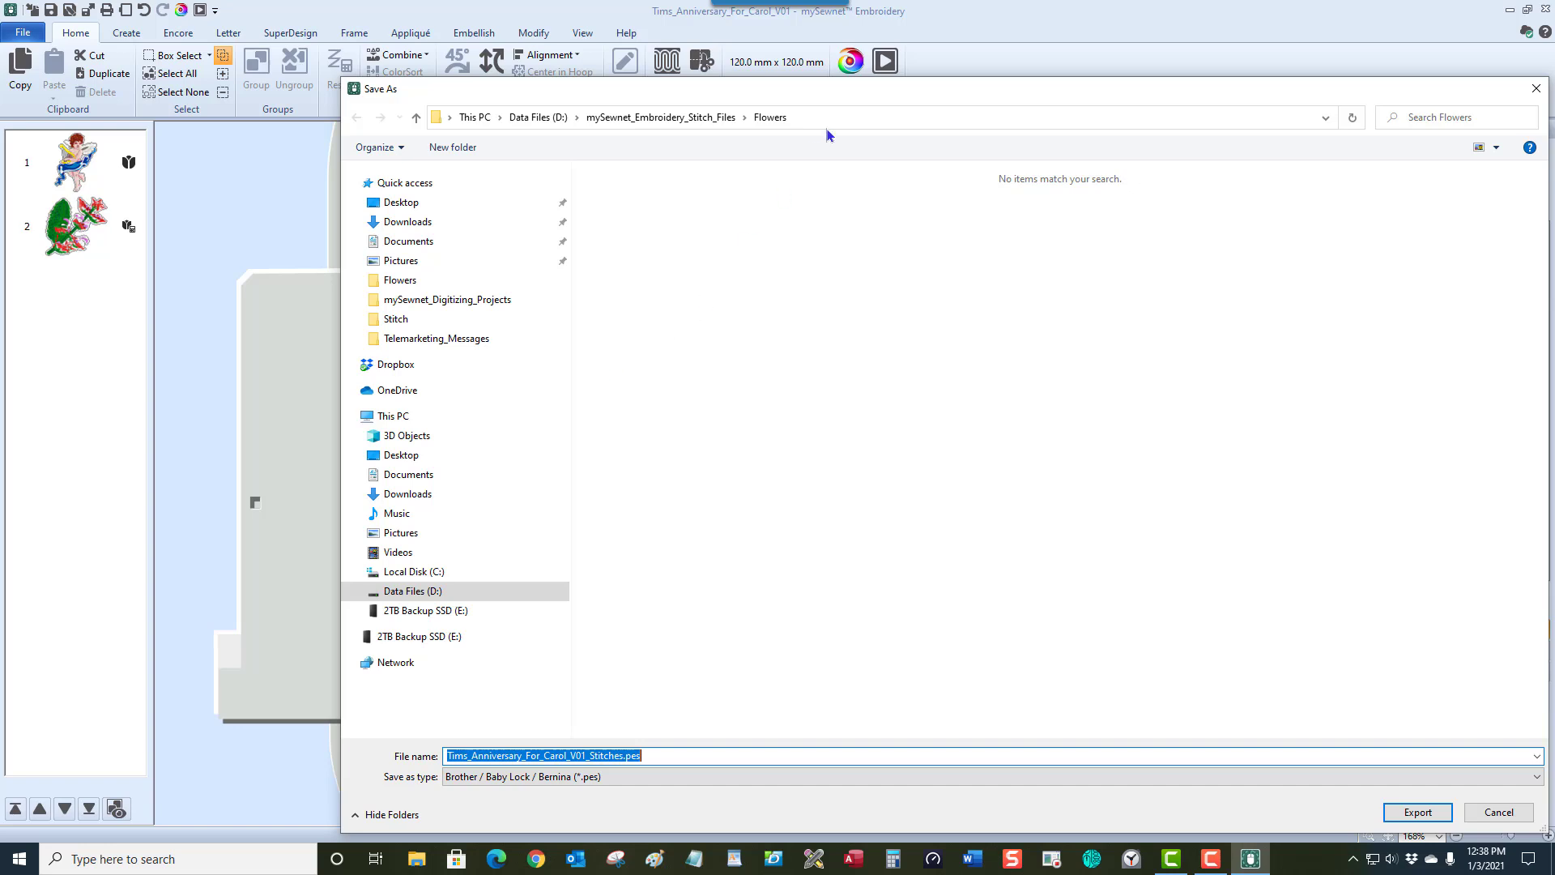
- Browse to the mySewnet_Embroidery_Stitch_Files folder on the Data Files (D:) drive as the export destination
left_click(354, 594)
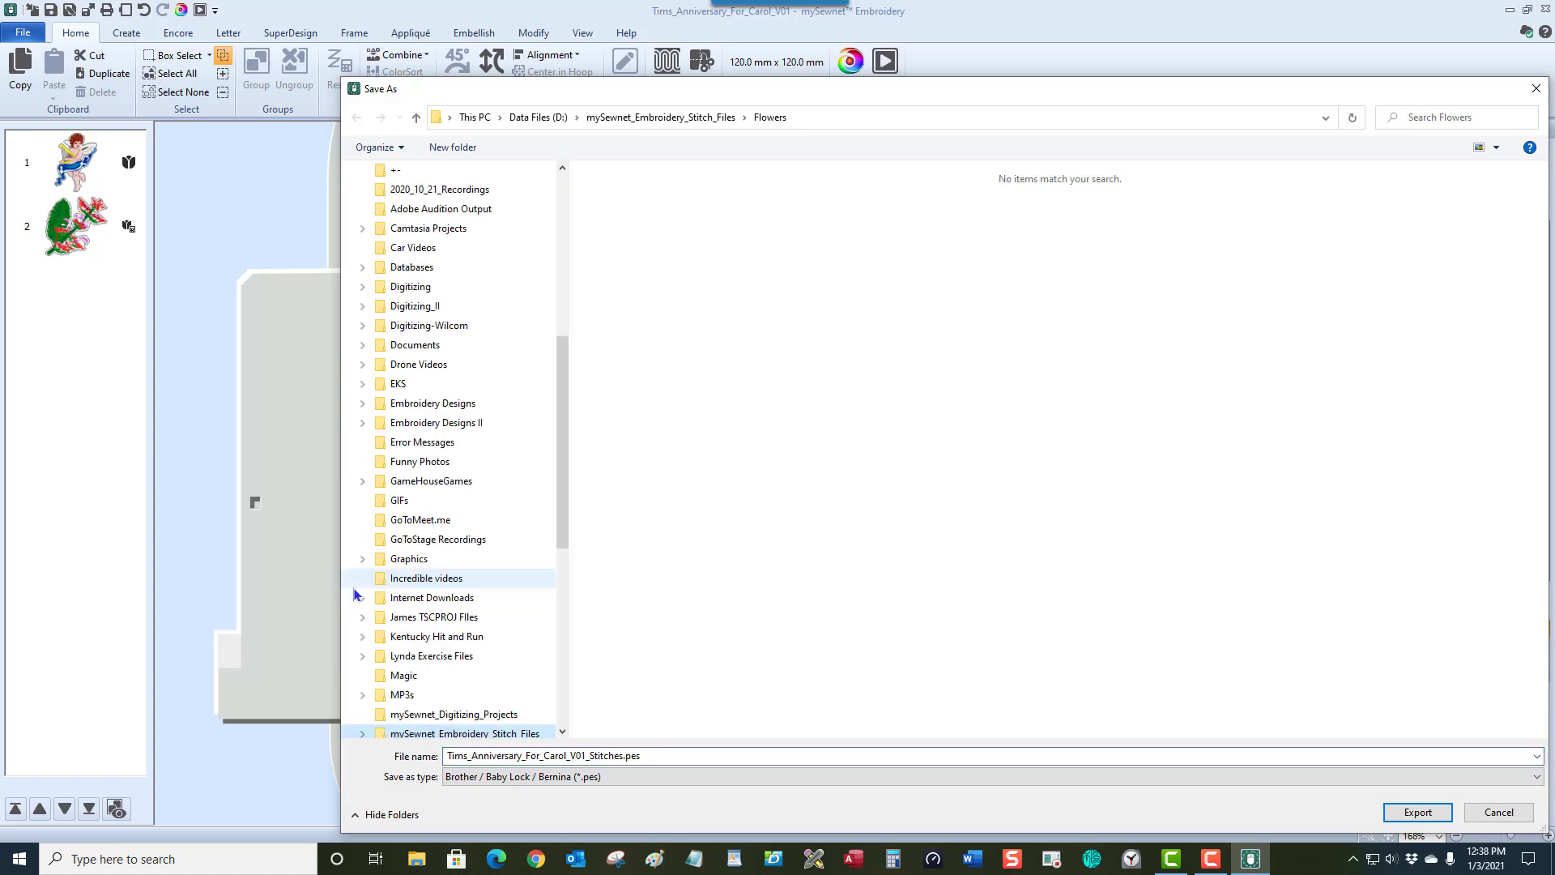
scroll(413, 462, "down", 1)
scroll(413, 462, "down", 3)
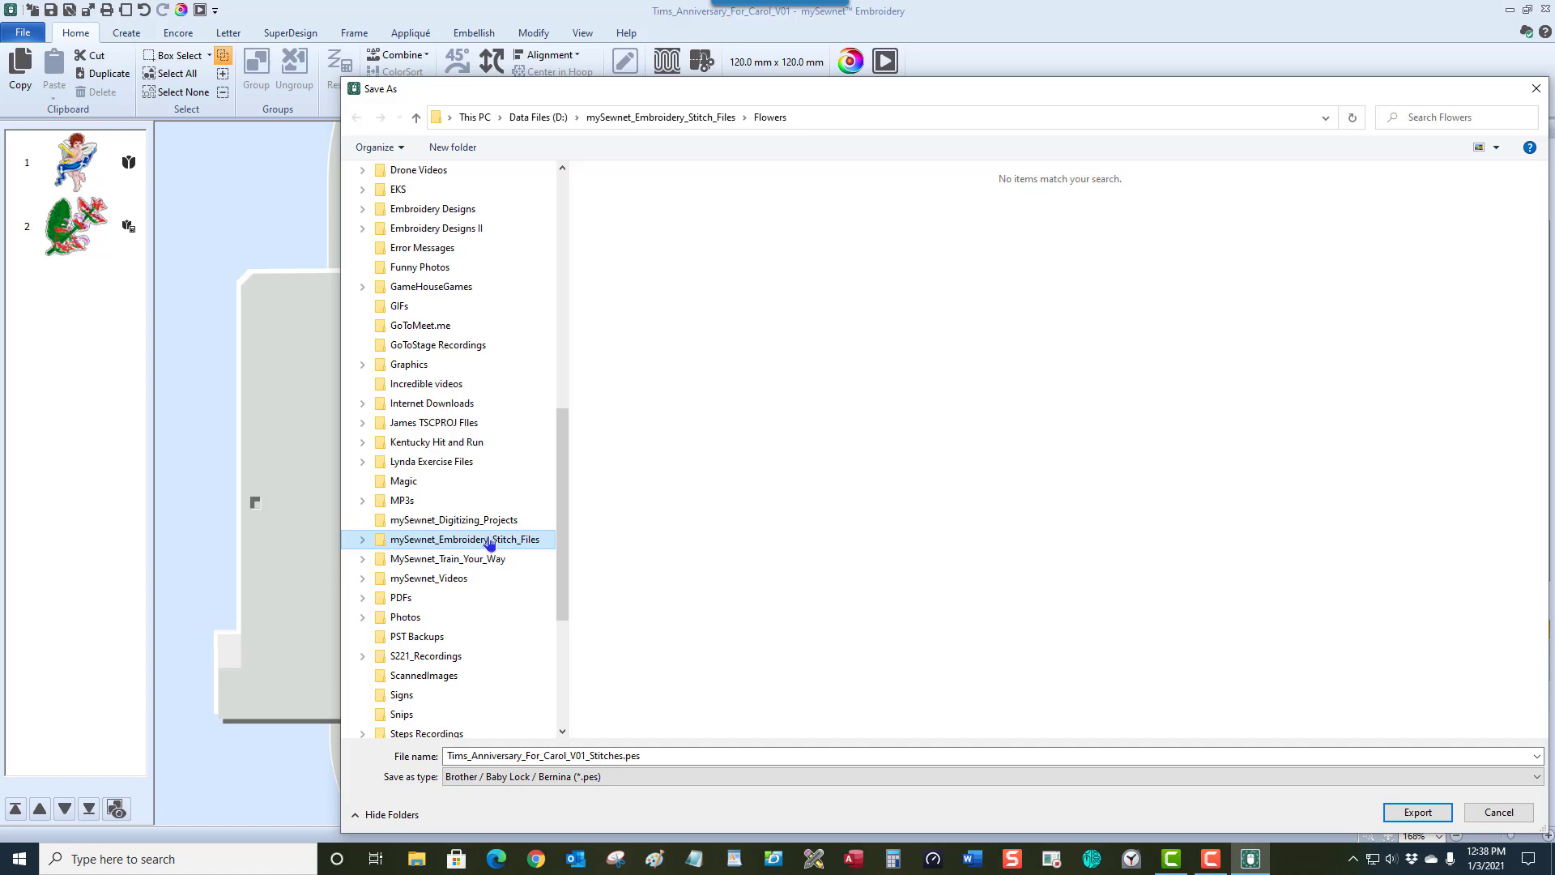
left_click(362, 540)
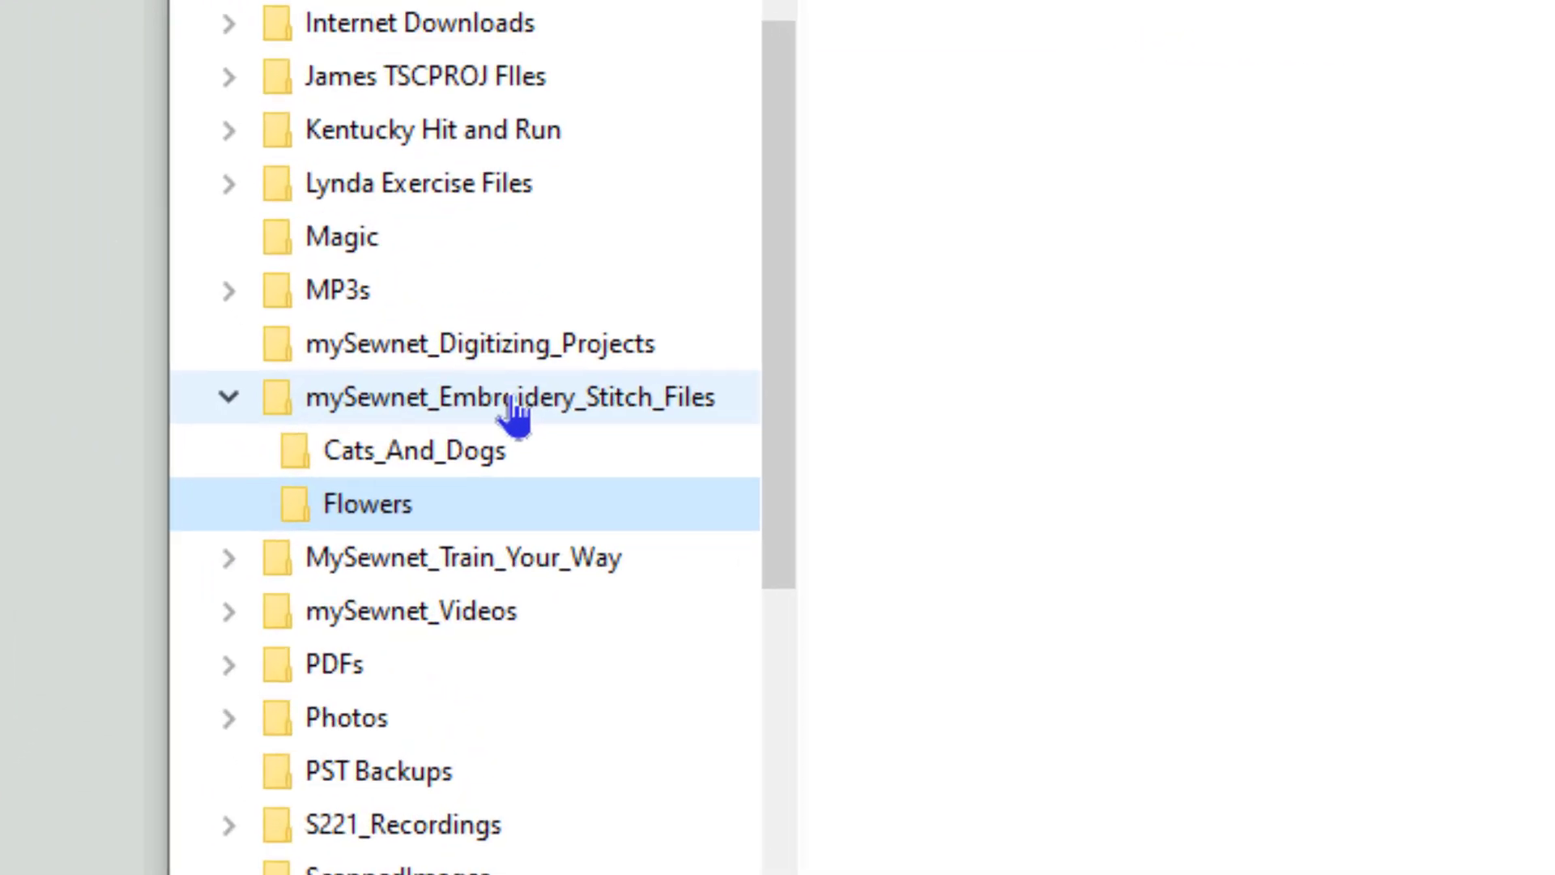
left_click(466, 541)
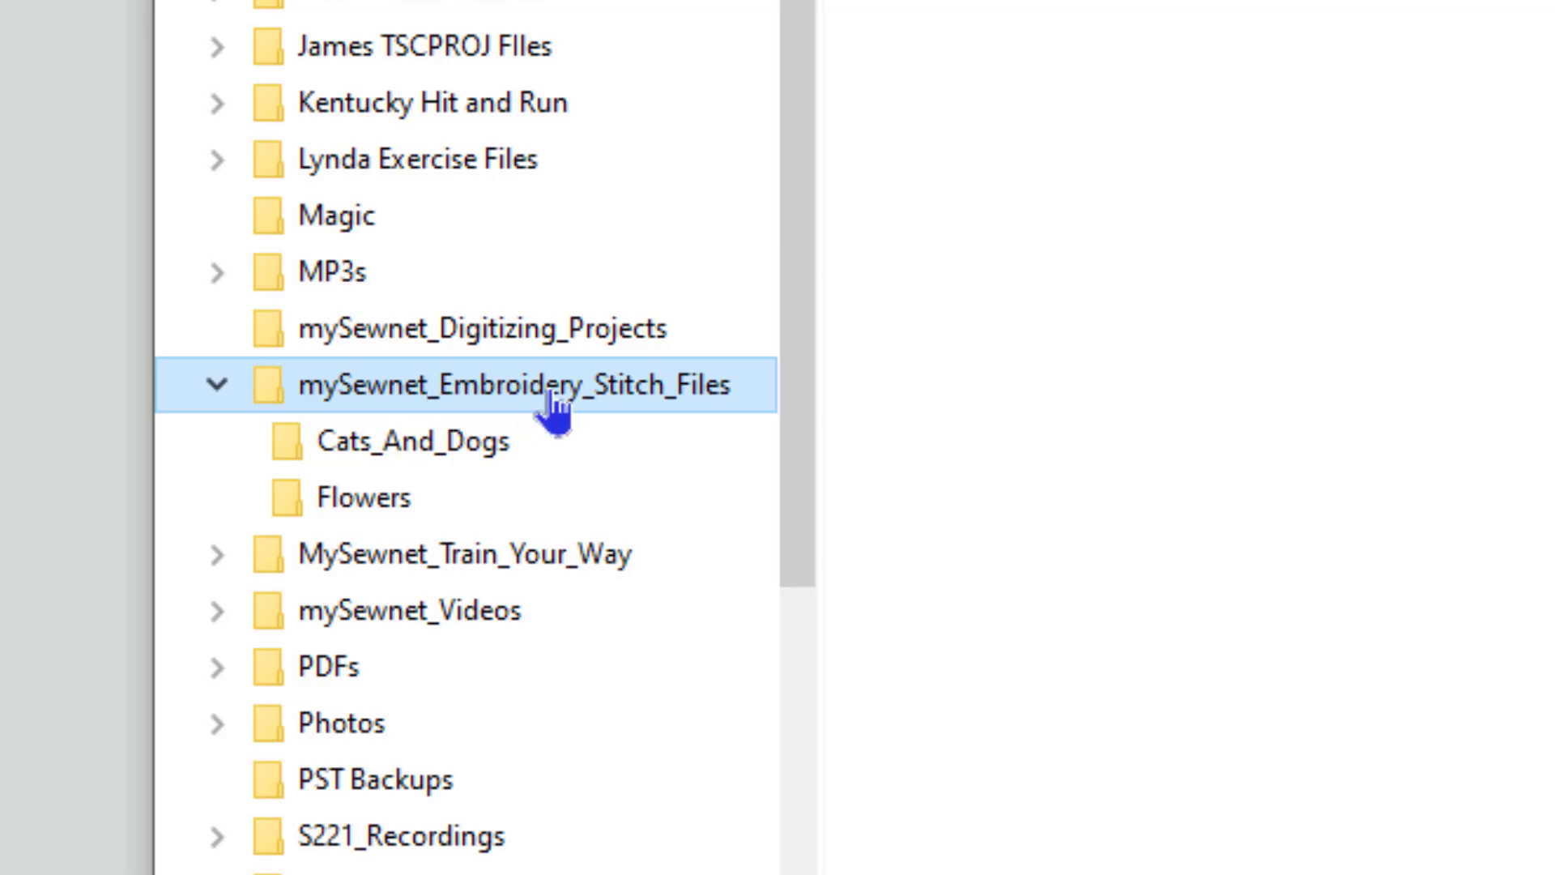
- Create a subfolder named Family_Gift_Designs in mySewnet_Embroidery_Stitch_Files and export the .pes stitch file into it
right_click(556, 411)
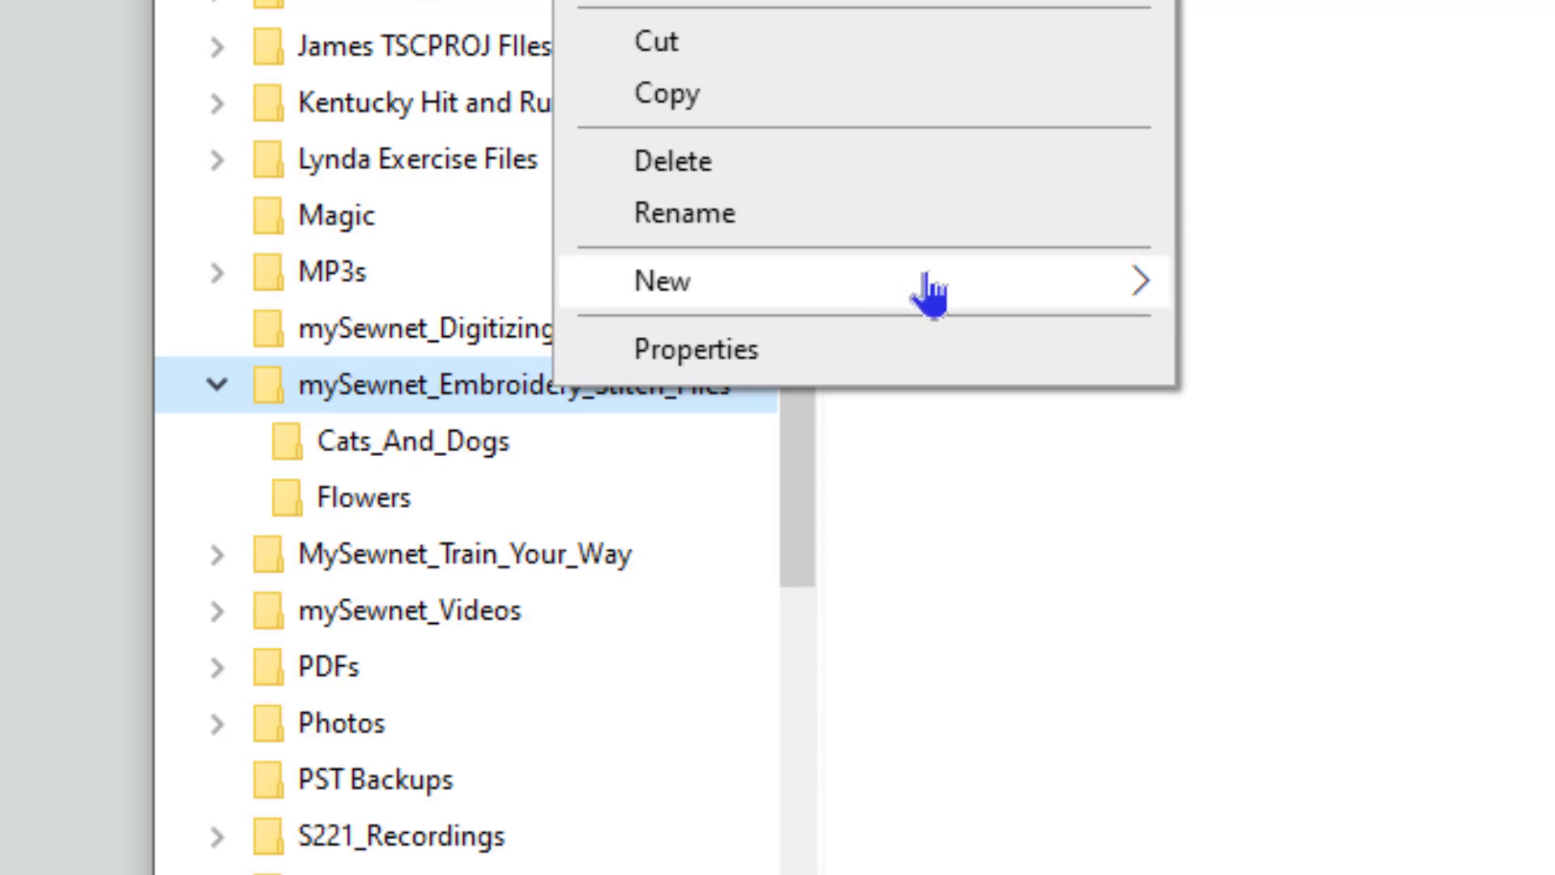
mouse_move(927, 279)
left_click(1249, 288)
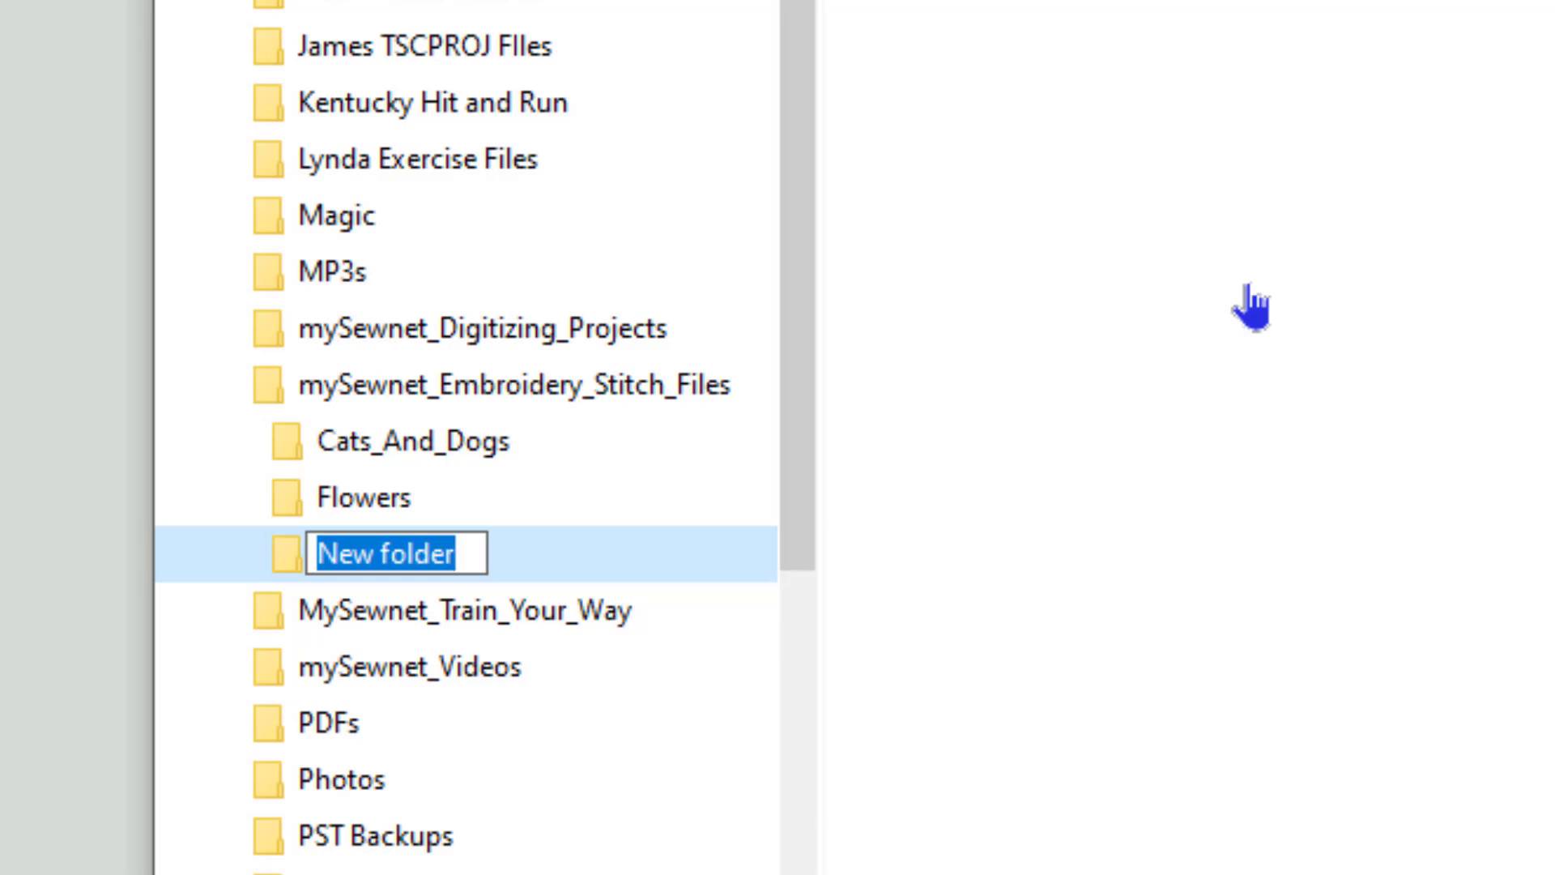
type("Fa")
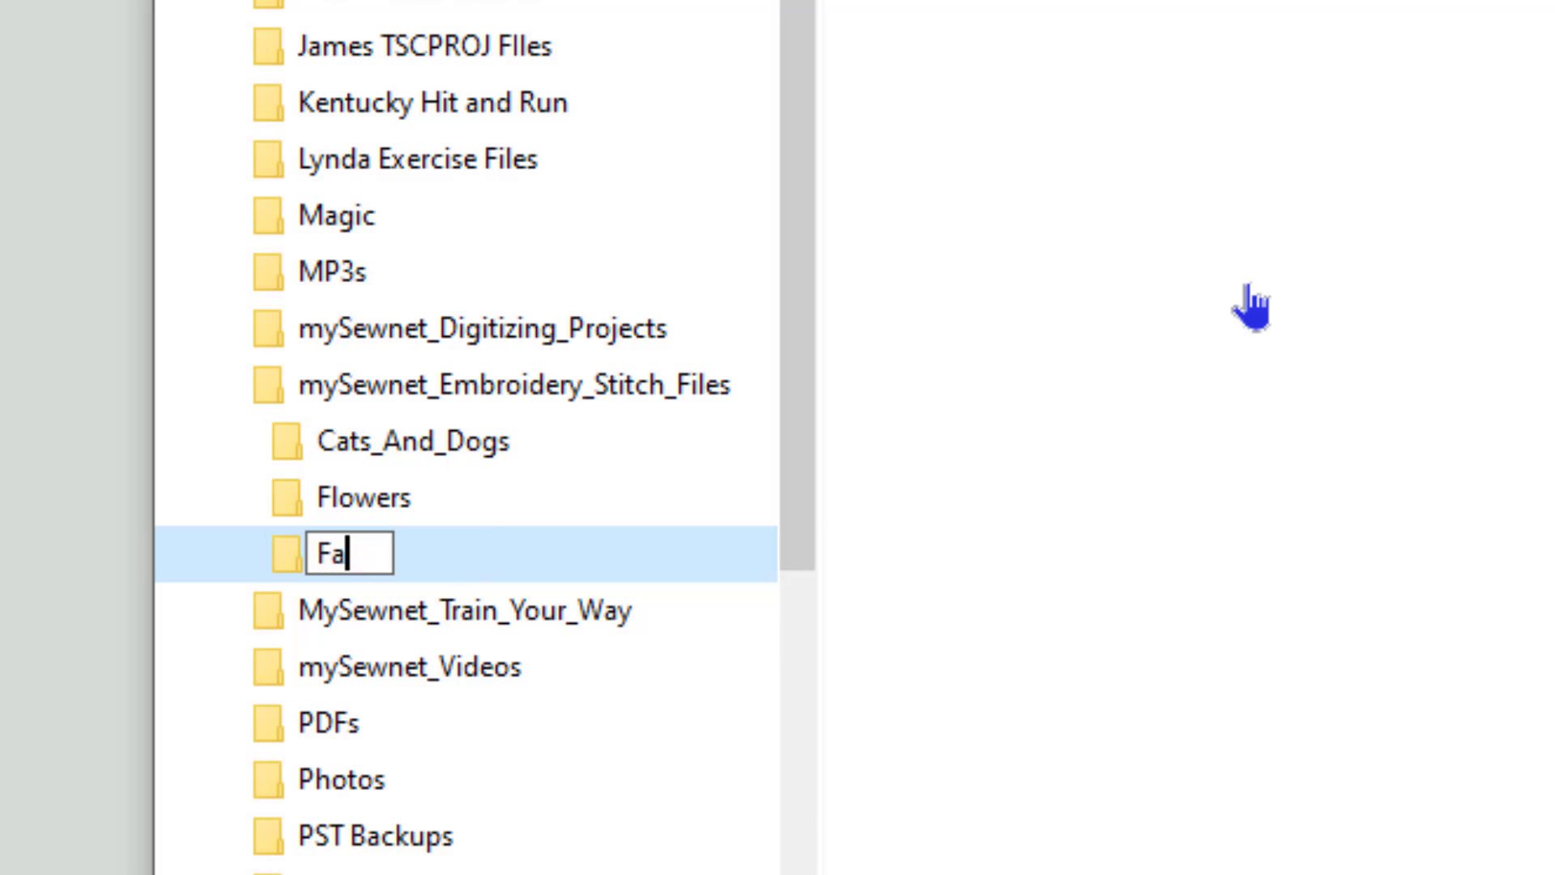
type("mily")
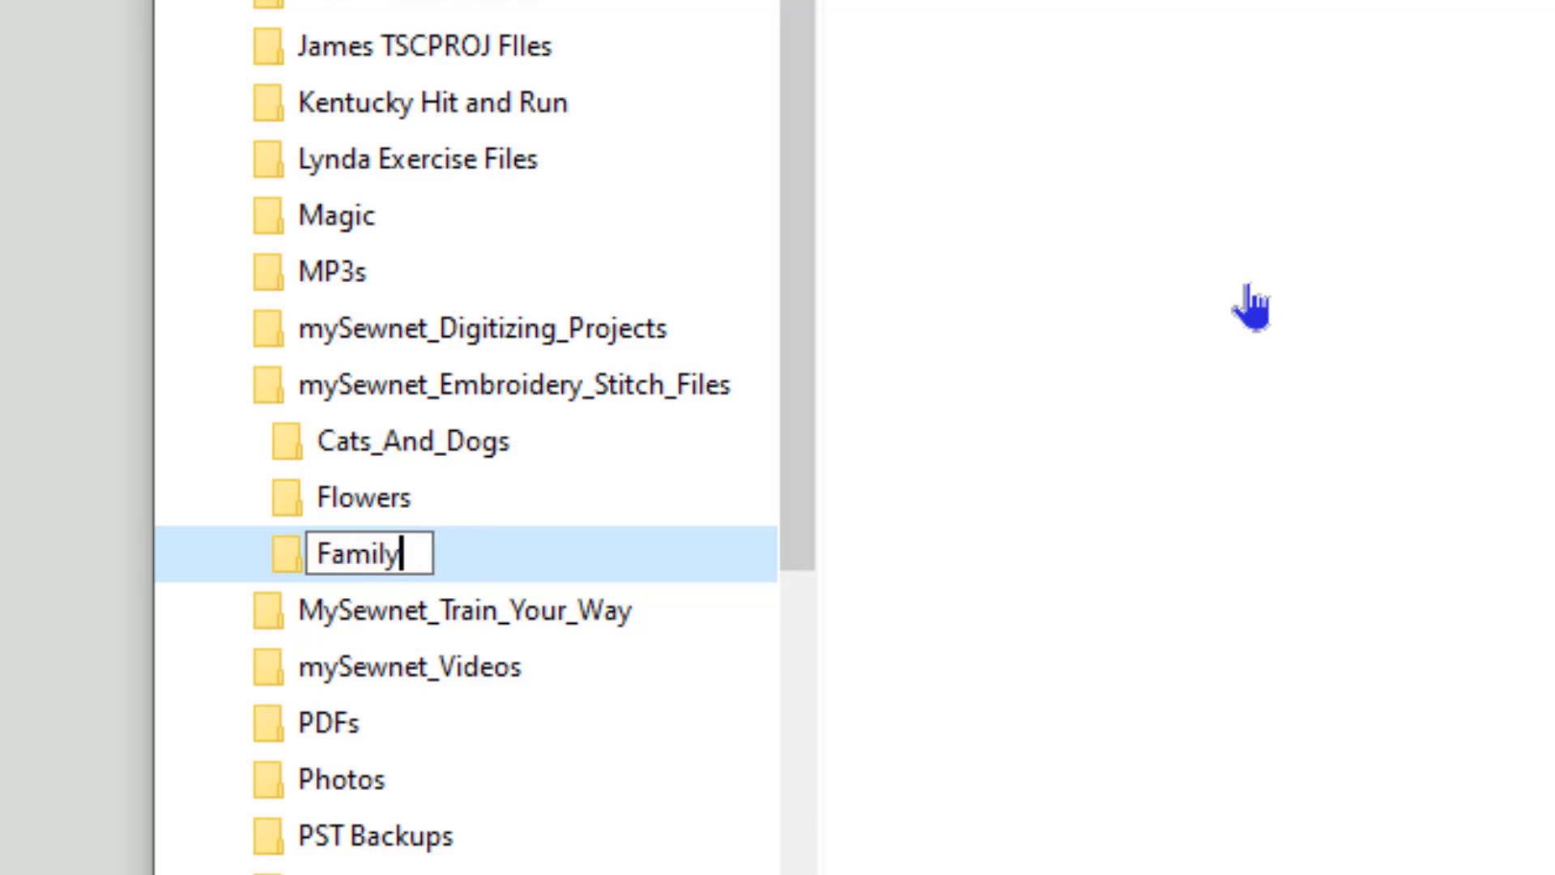
type("_Gift")
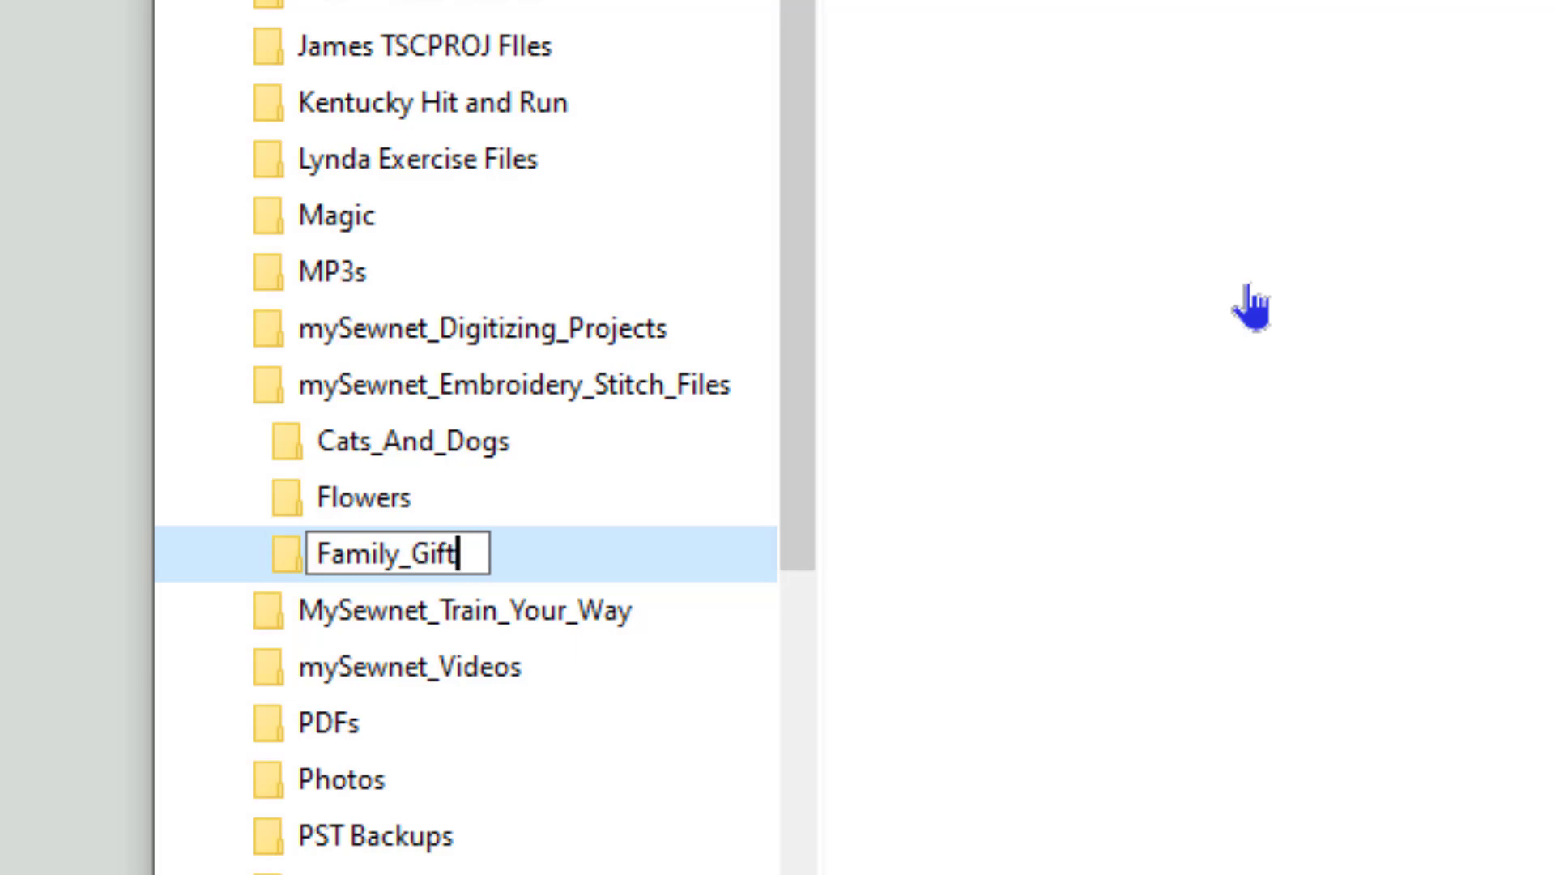
type("_")
type("De")
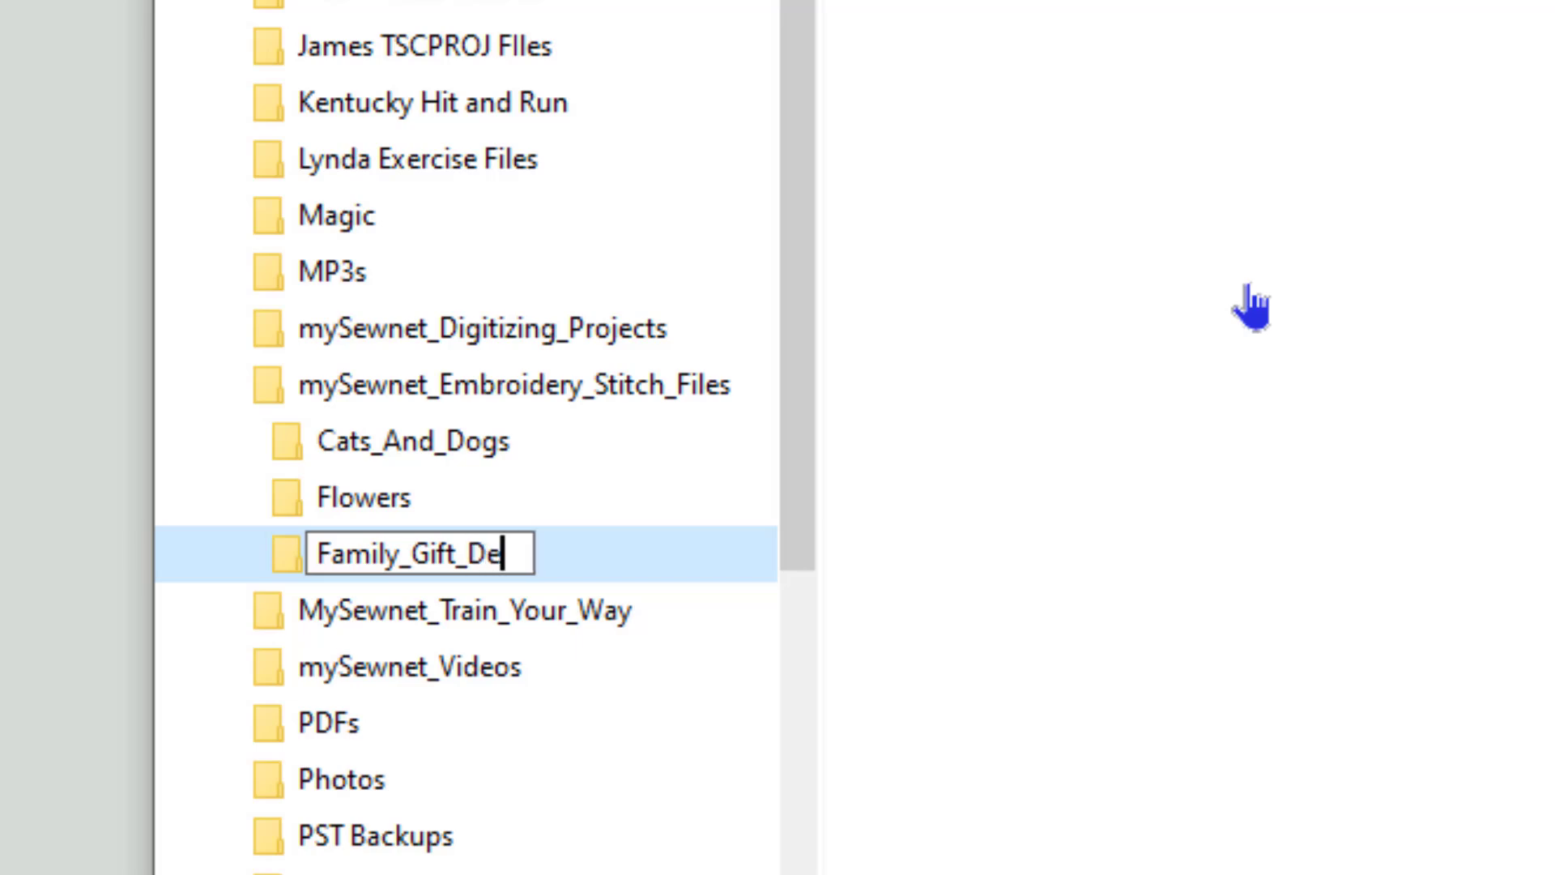
type("signs")
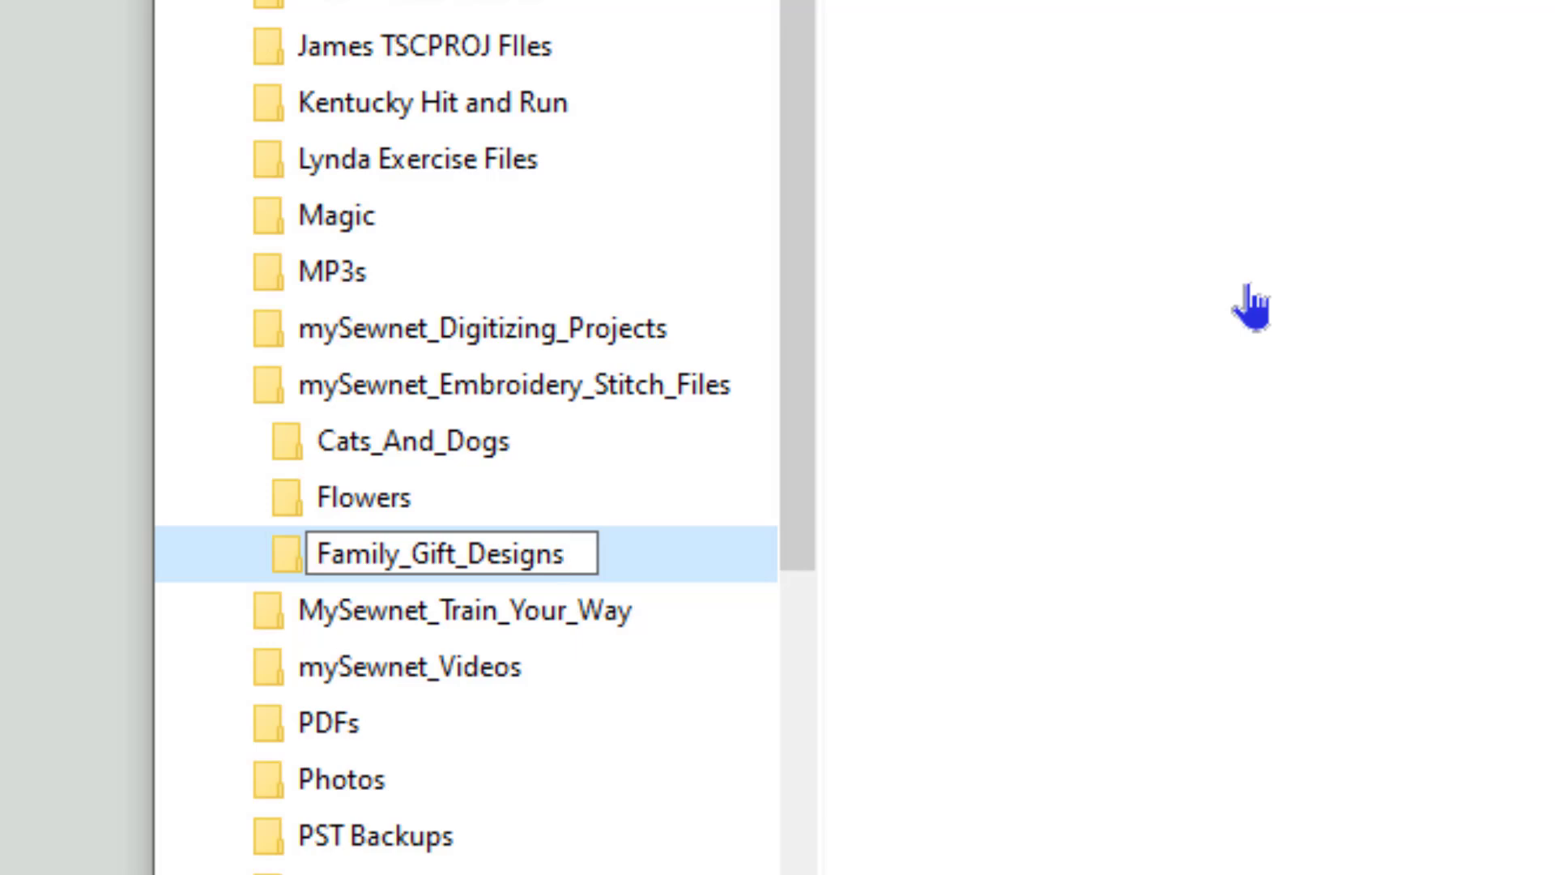
key("Return")
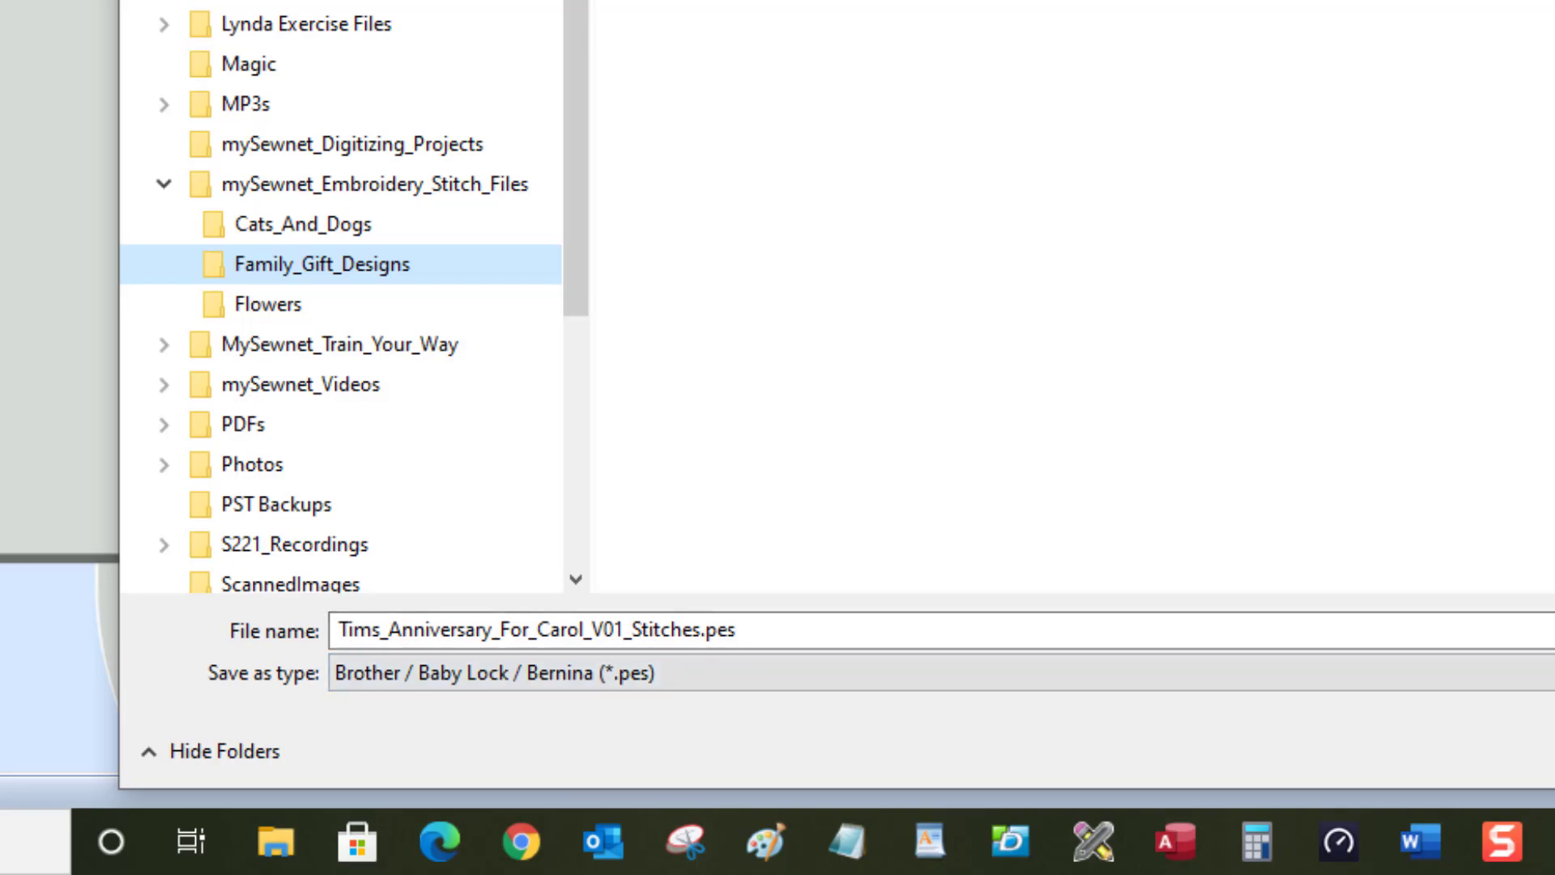
key("Return")
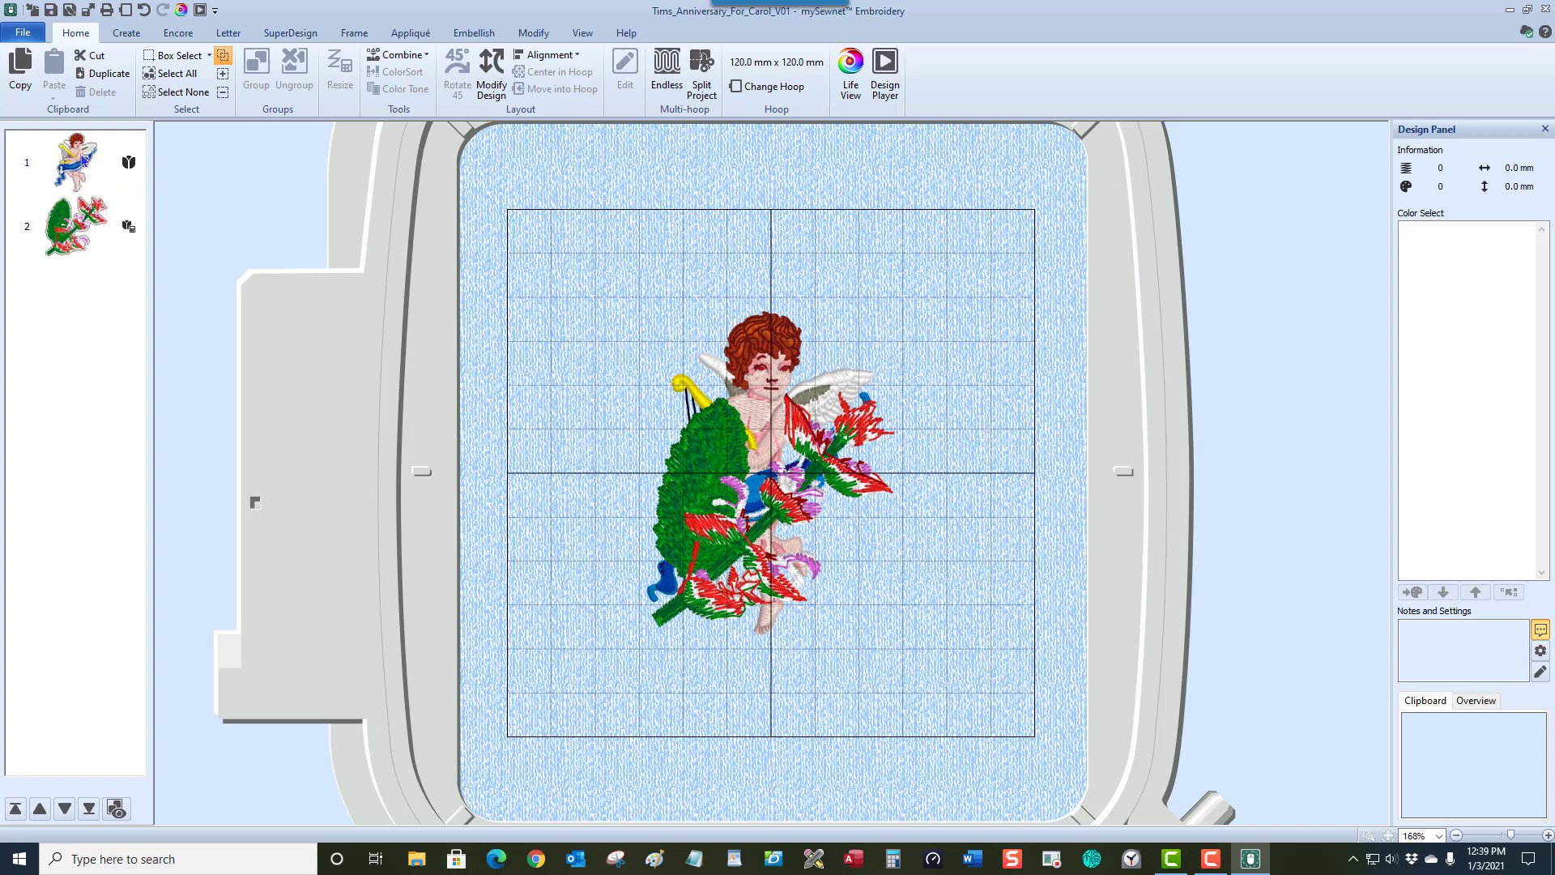
- Try placing the cherub after the flower stalk in the stitching order, and restore the order with the flower stalk last
left_click(83, 161)
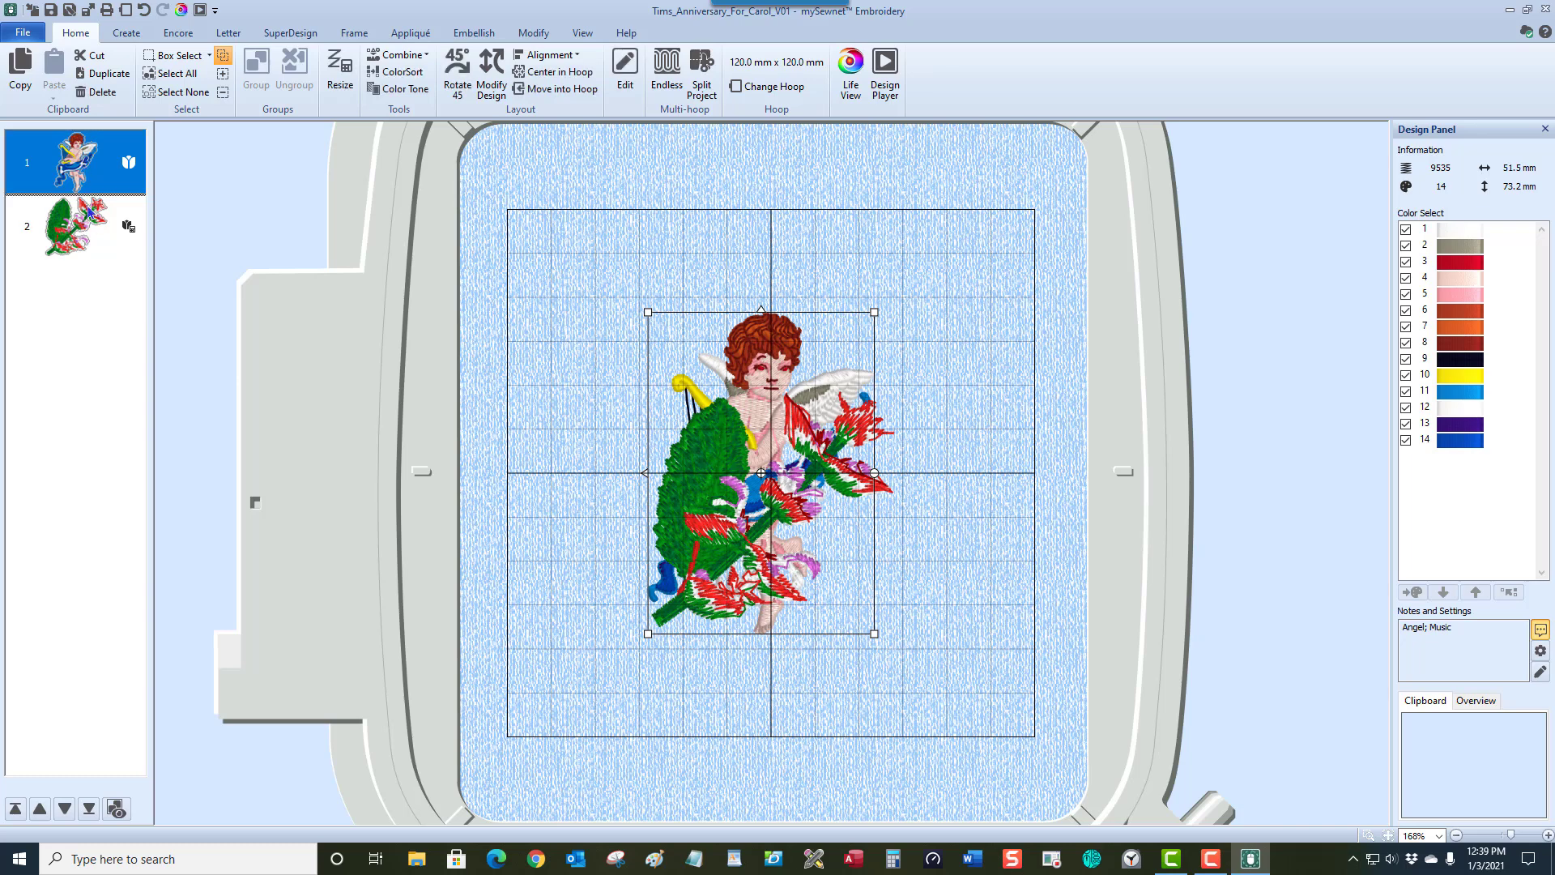
left_click_drag(91, 241, 96, 273)
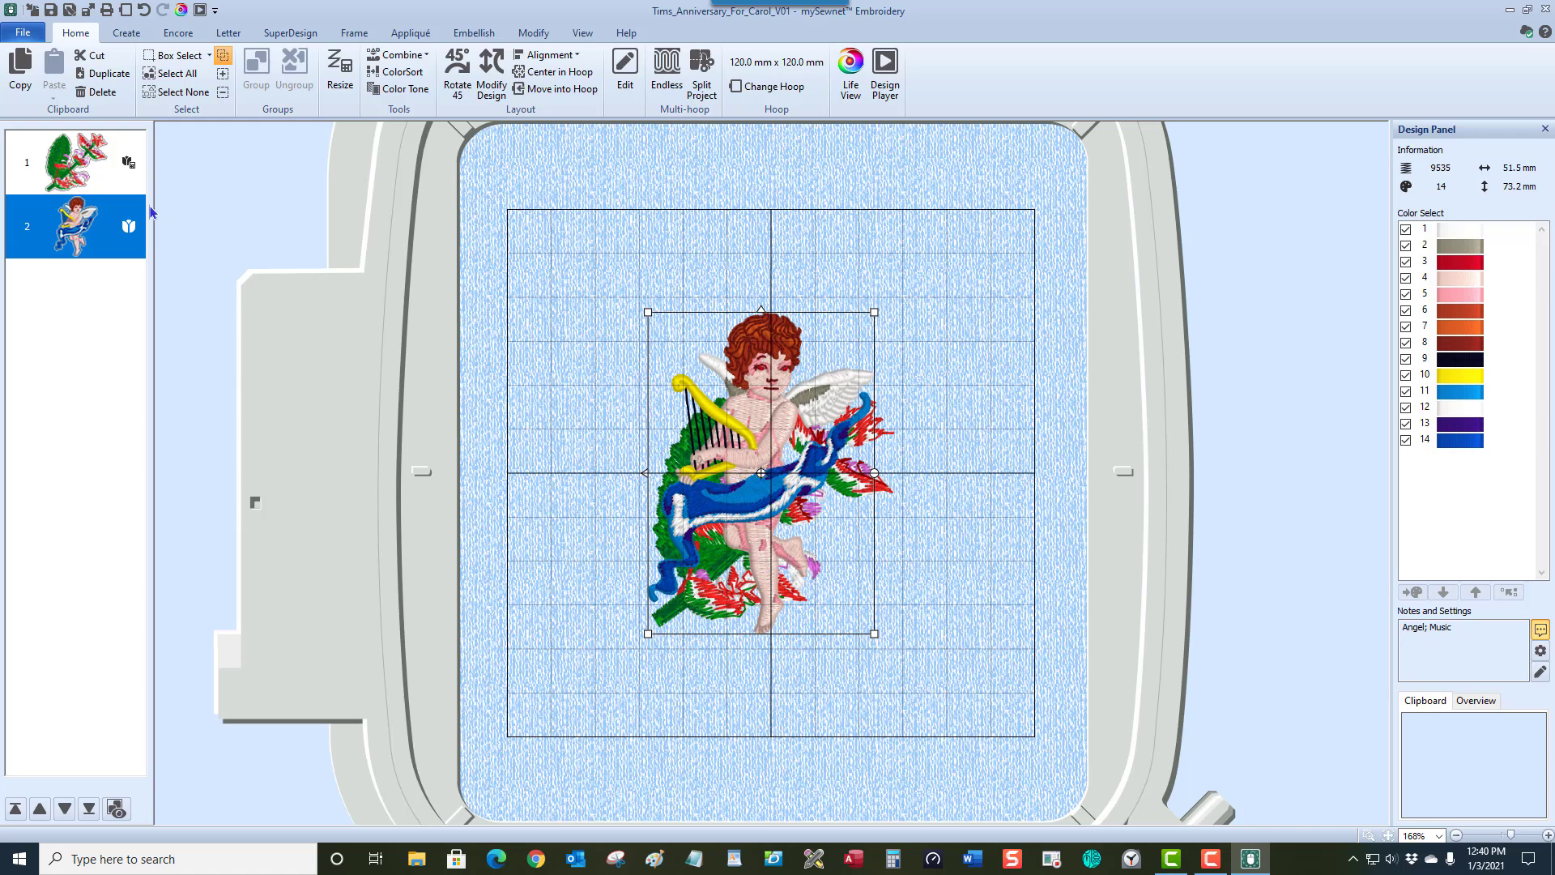
left_click(105, 167)
left_click_drag(106, 168, 71, 274)
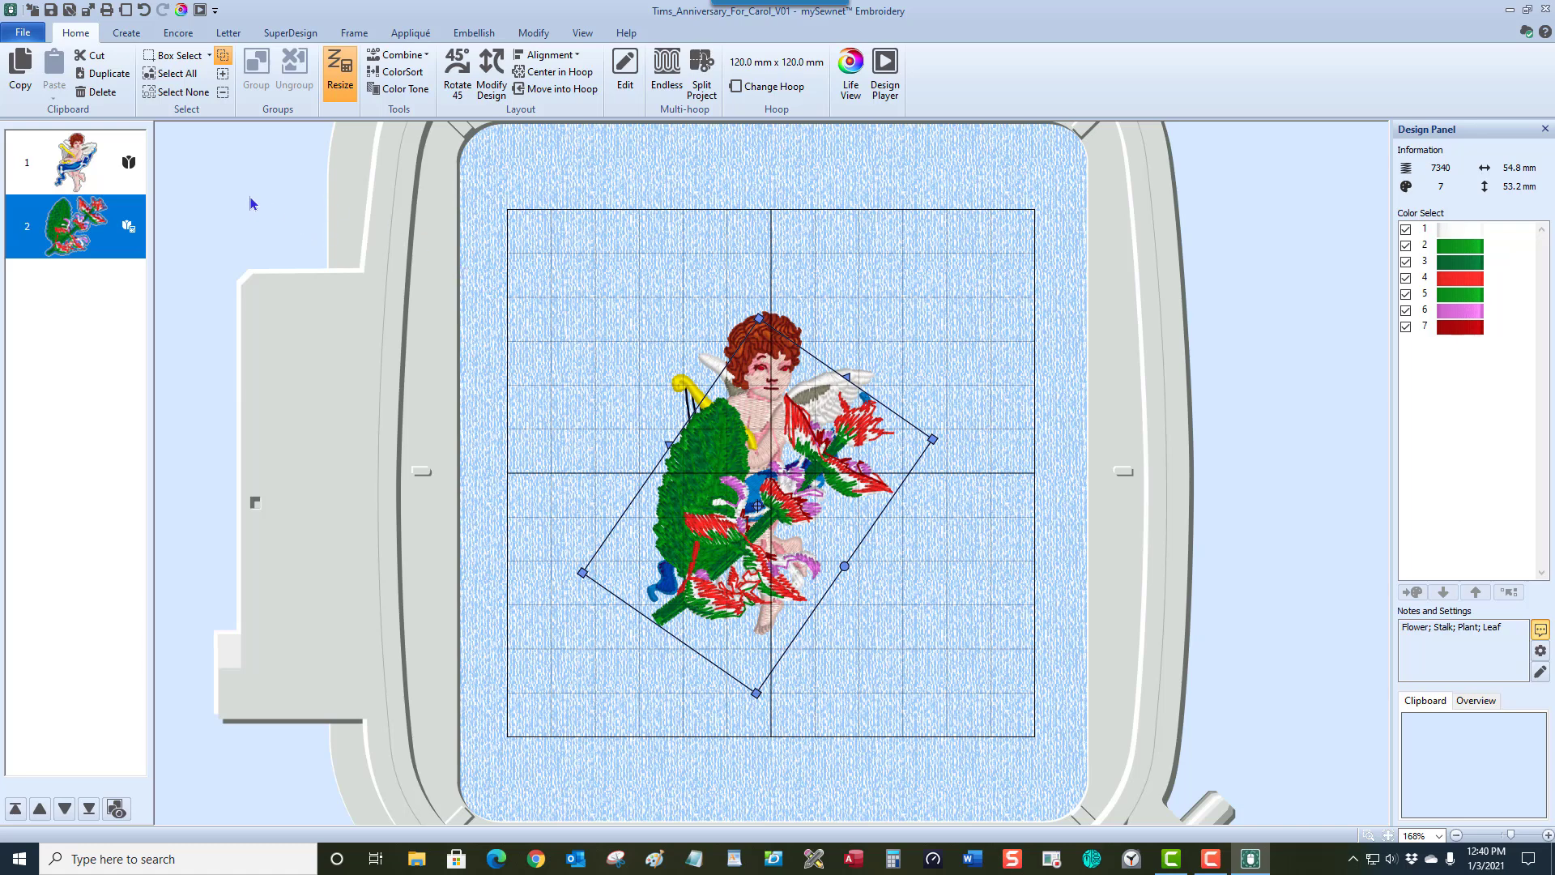
- Review the preferences for removing overlap and spelling, keeping overlap removal on and English US, and examine the Demo Mode editions
left_click(29, 36)
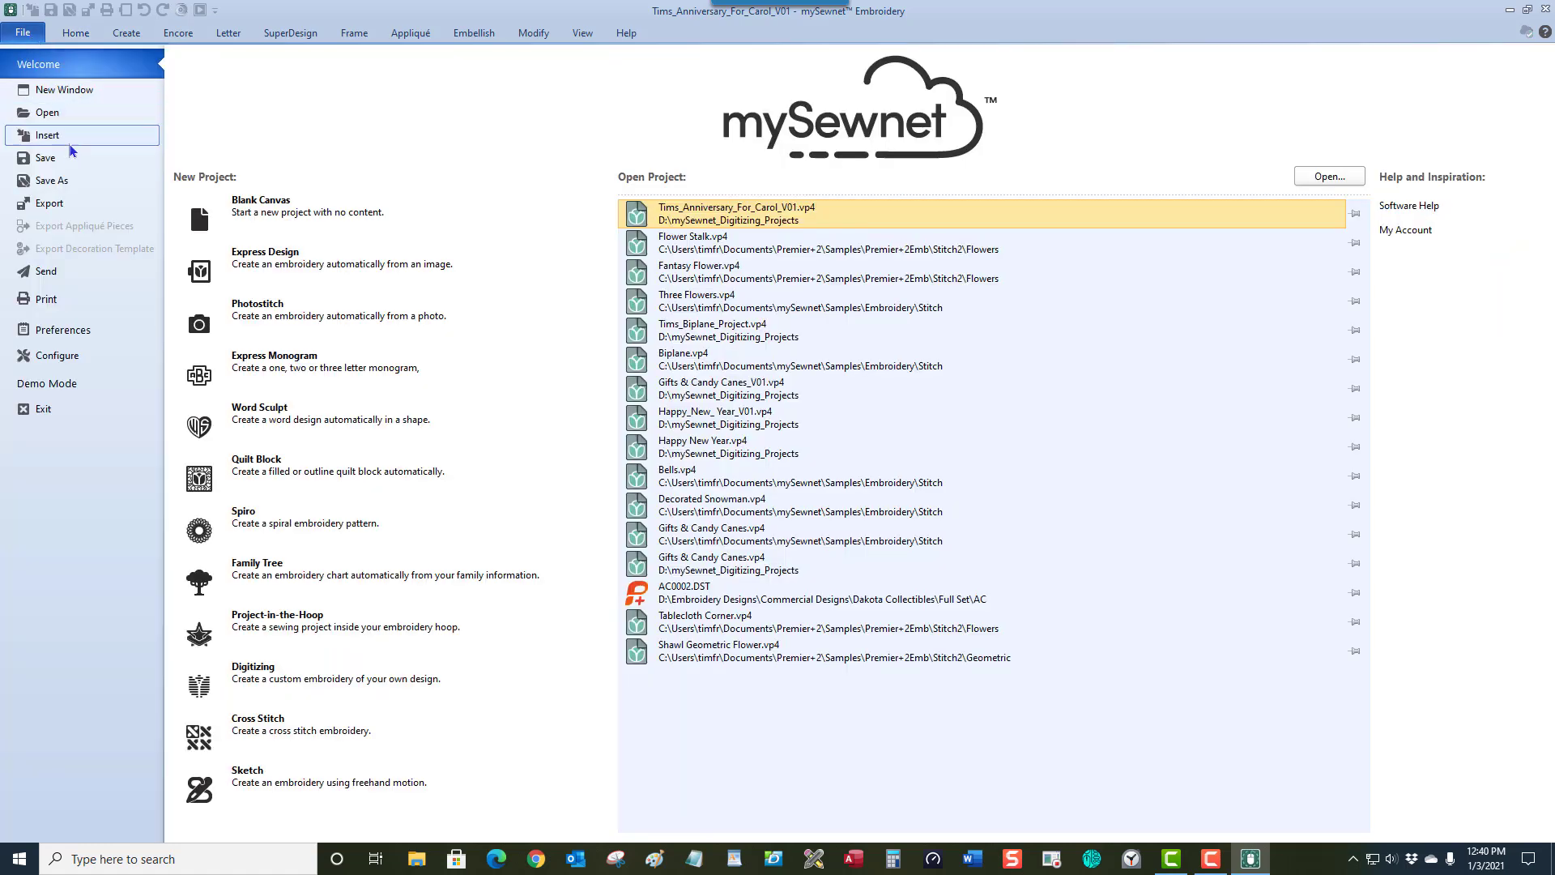
left_click(55, 331)
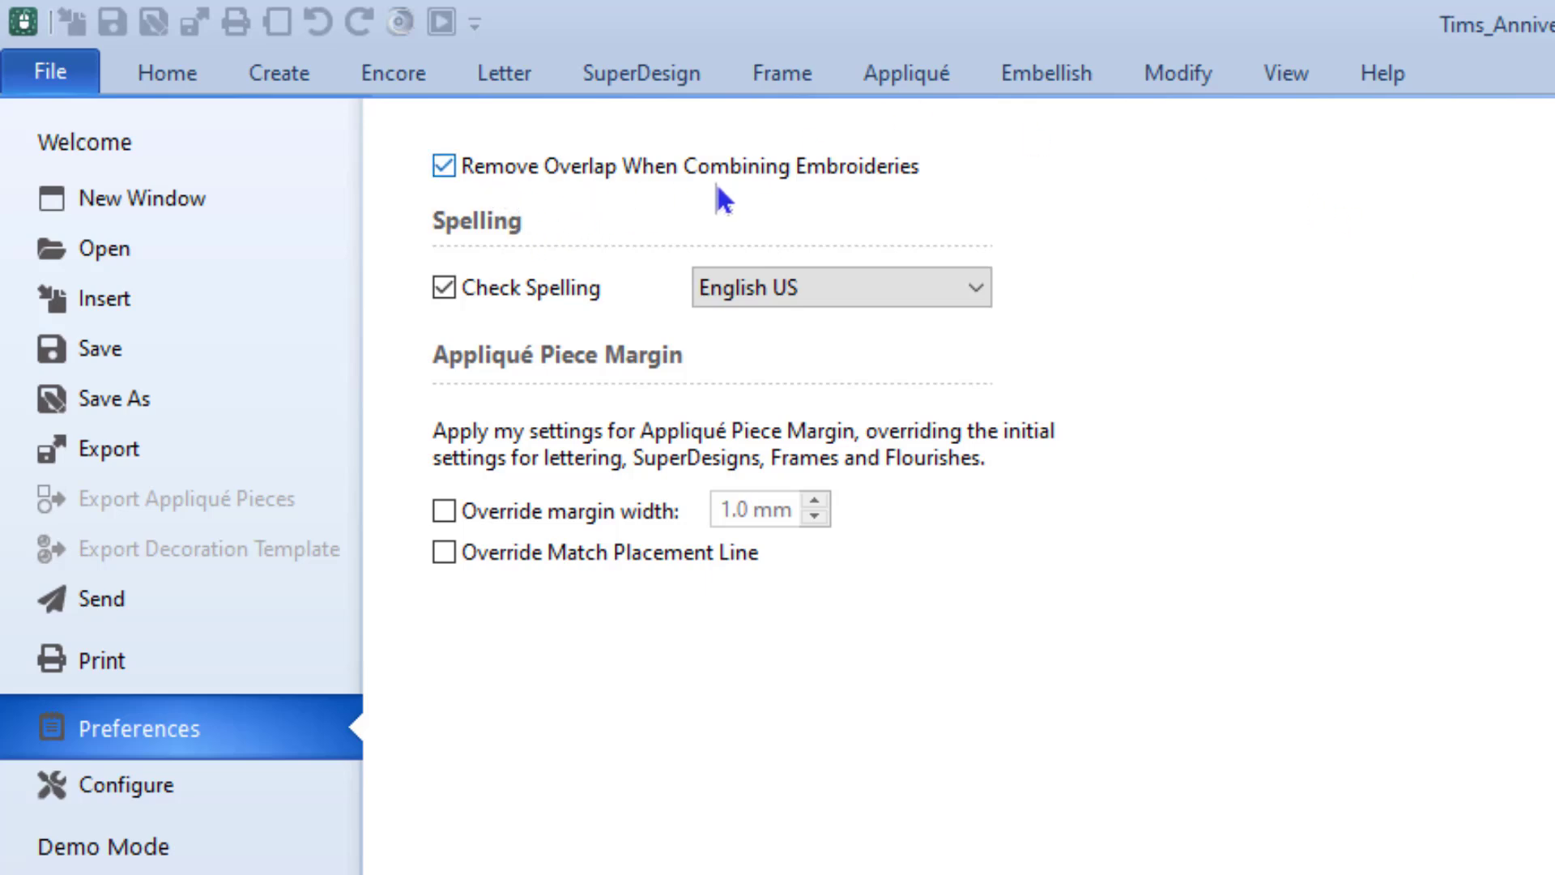
left_click(448, 170)
left_click(450, 172)
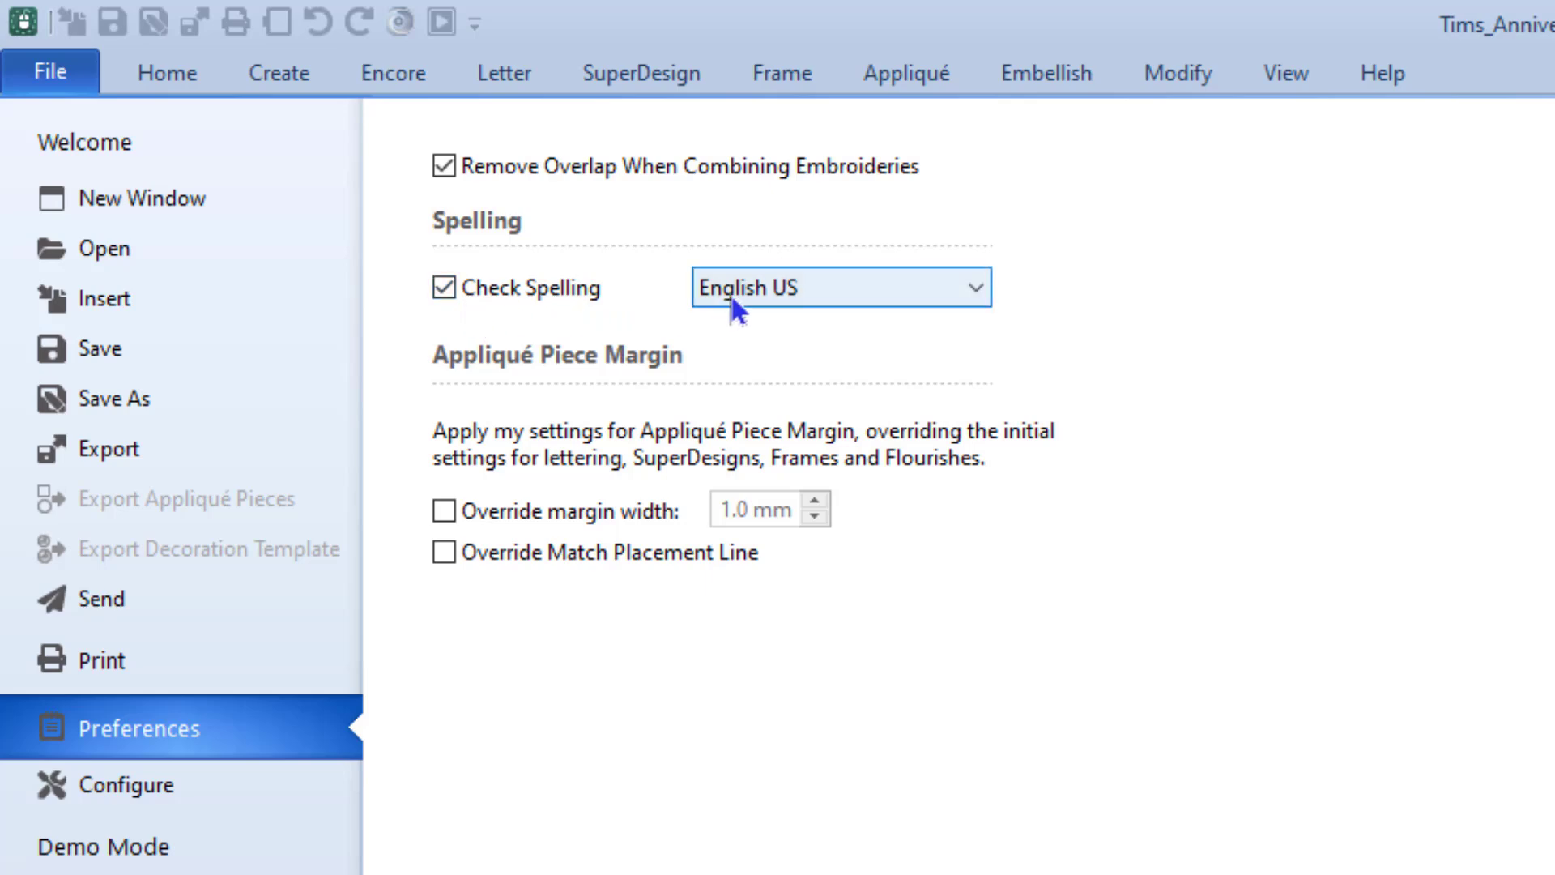
left_click(976, 289)
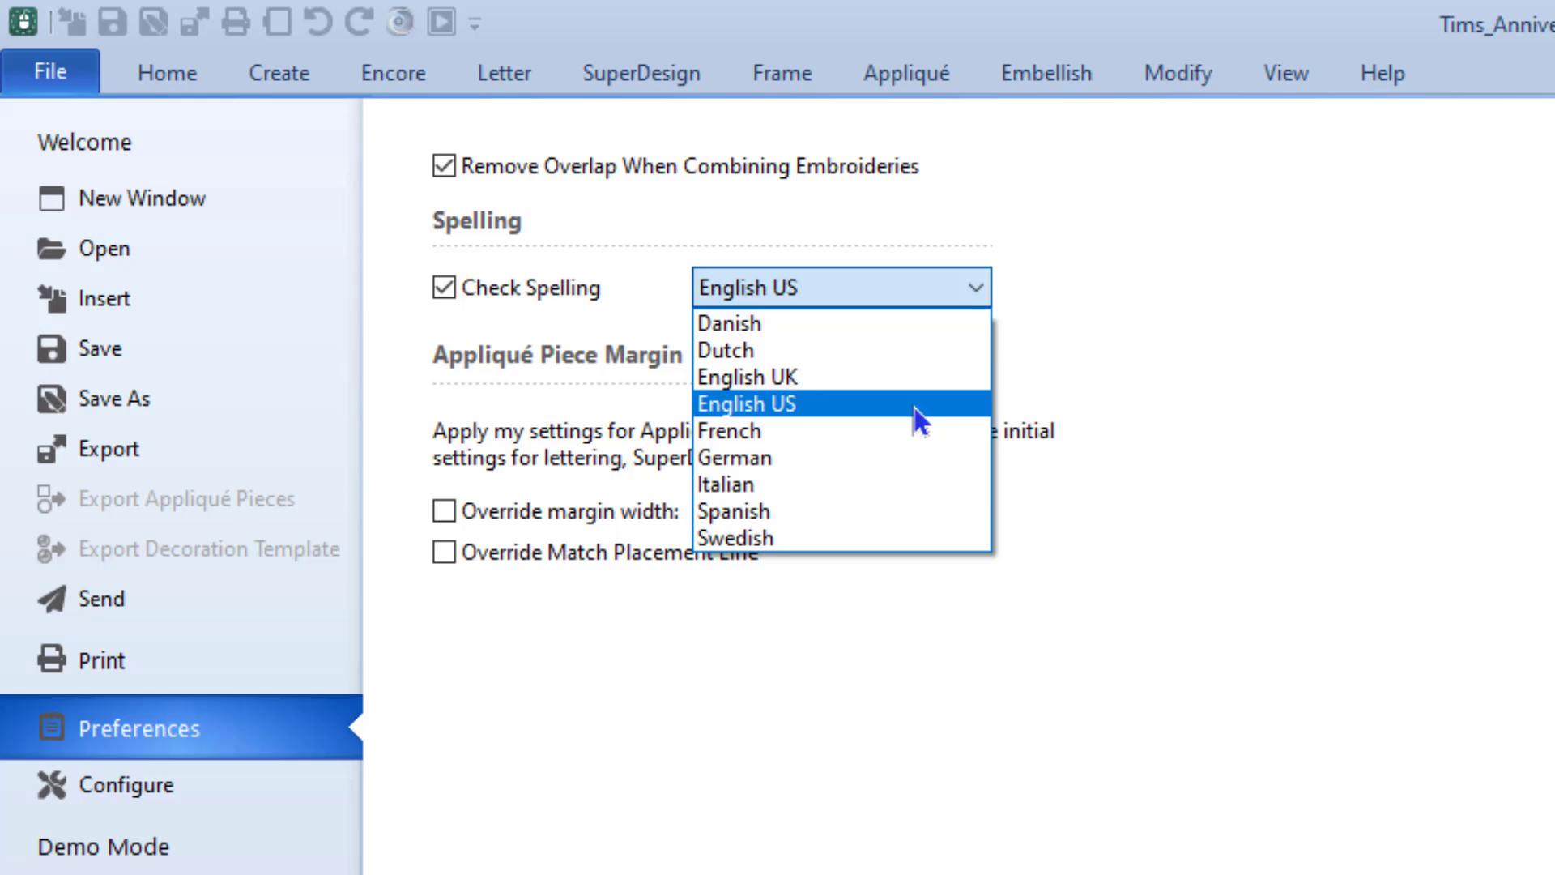
left_click(828, 405)
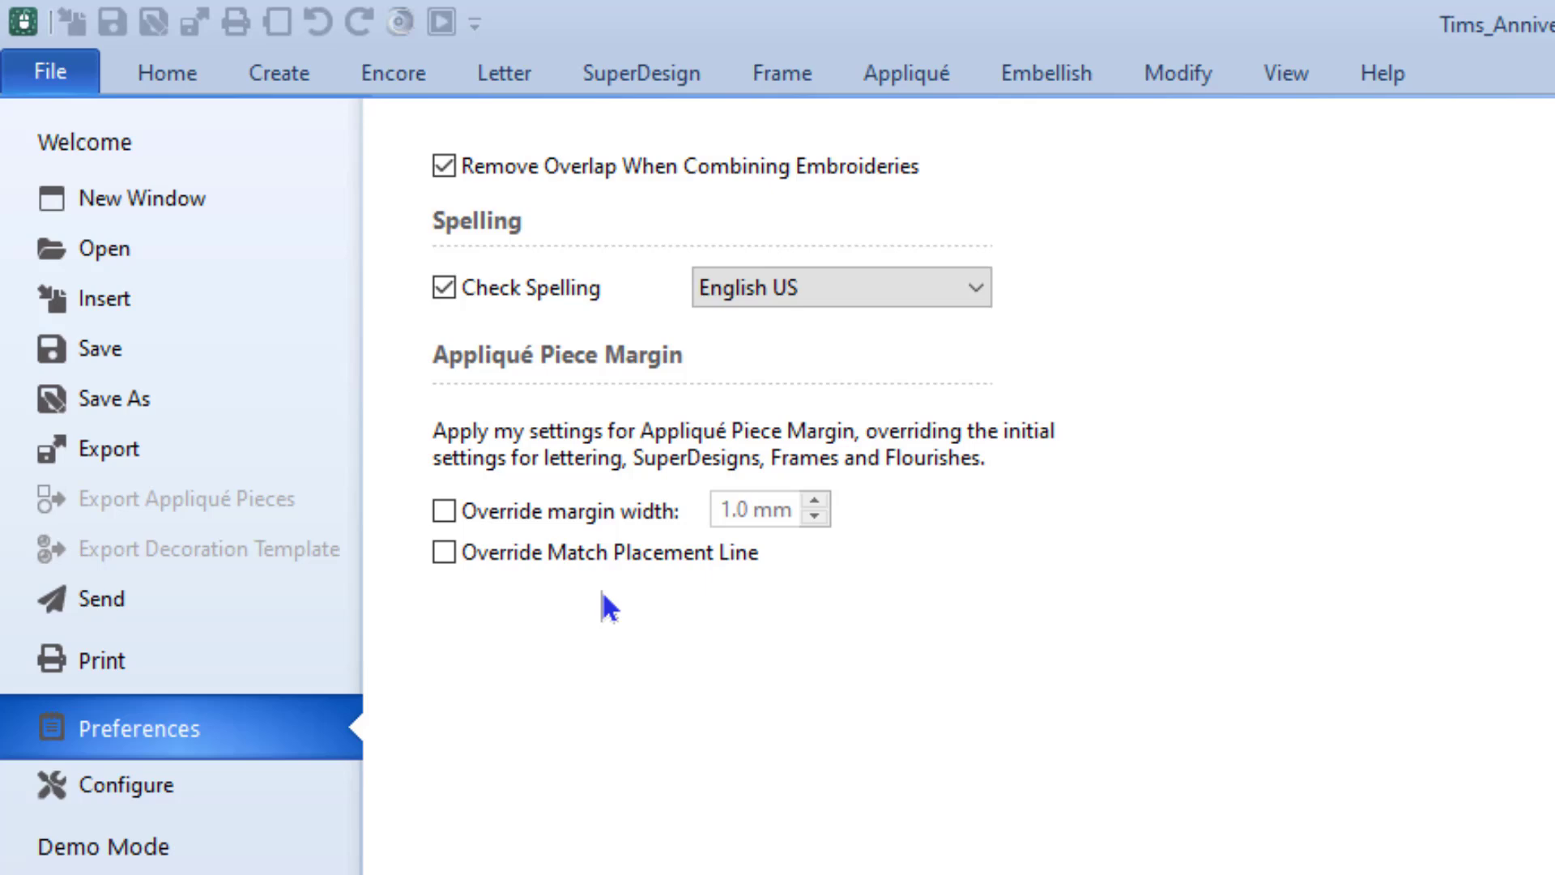
left_click(128, 852)
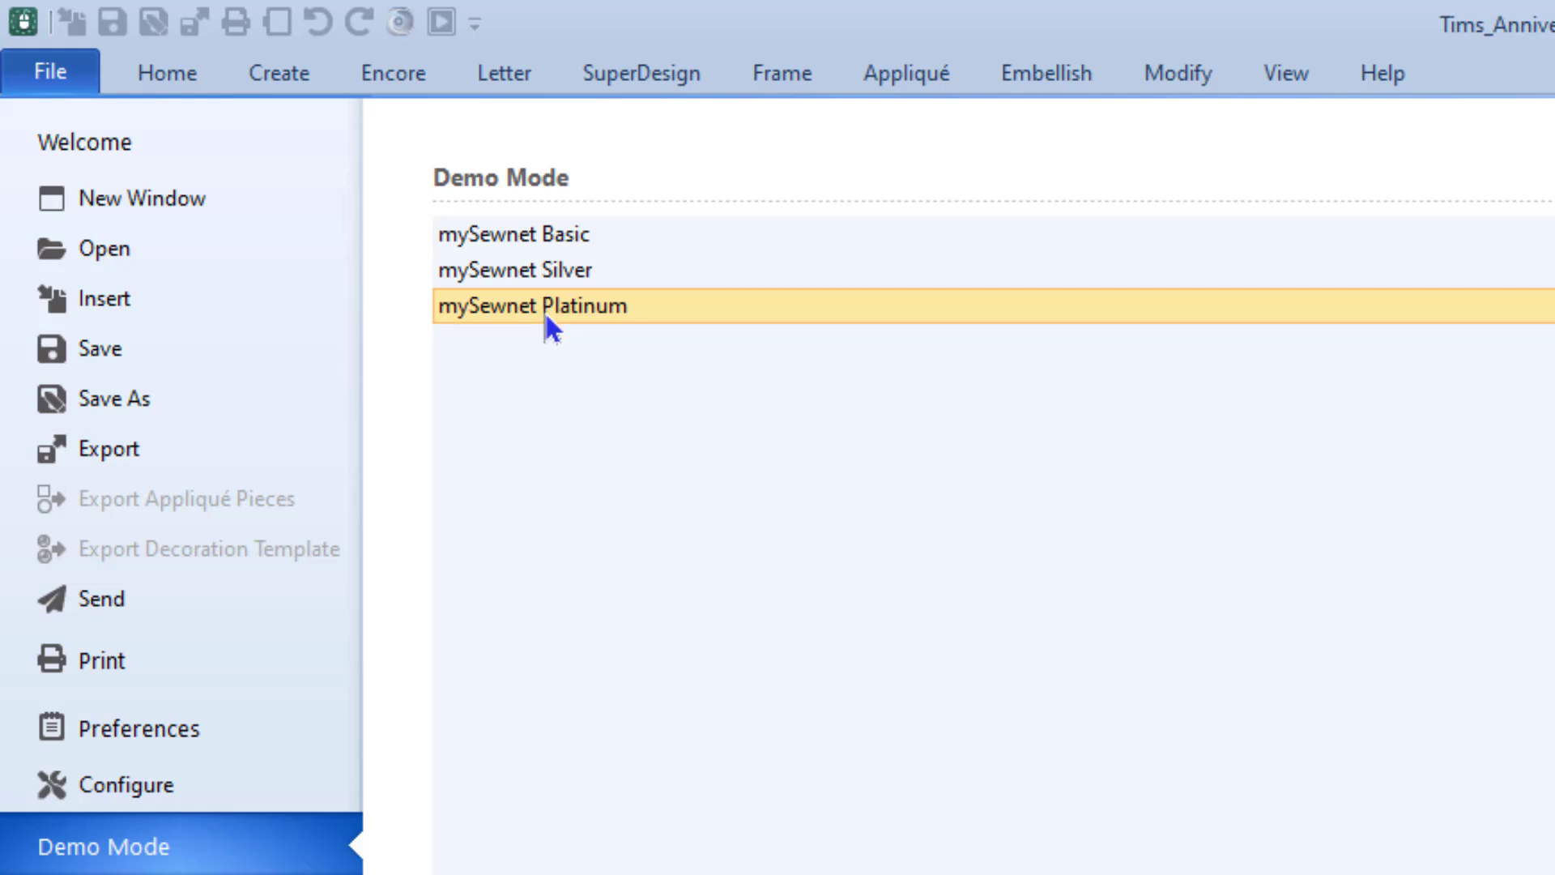
- Open the configuration's export settings and try Exported as the phrase appended to exported file names
left_click(108, 789)
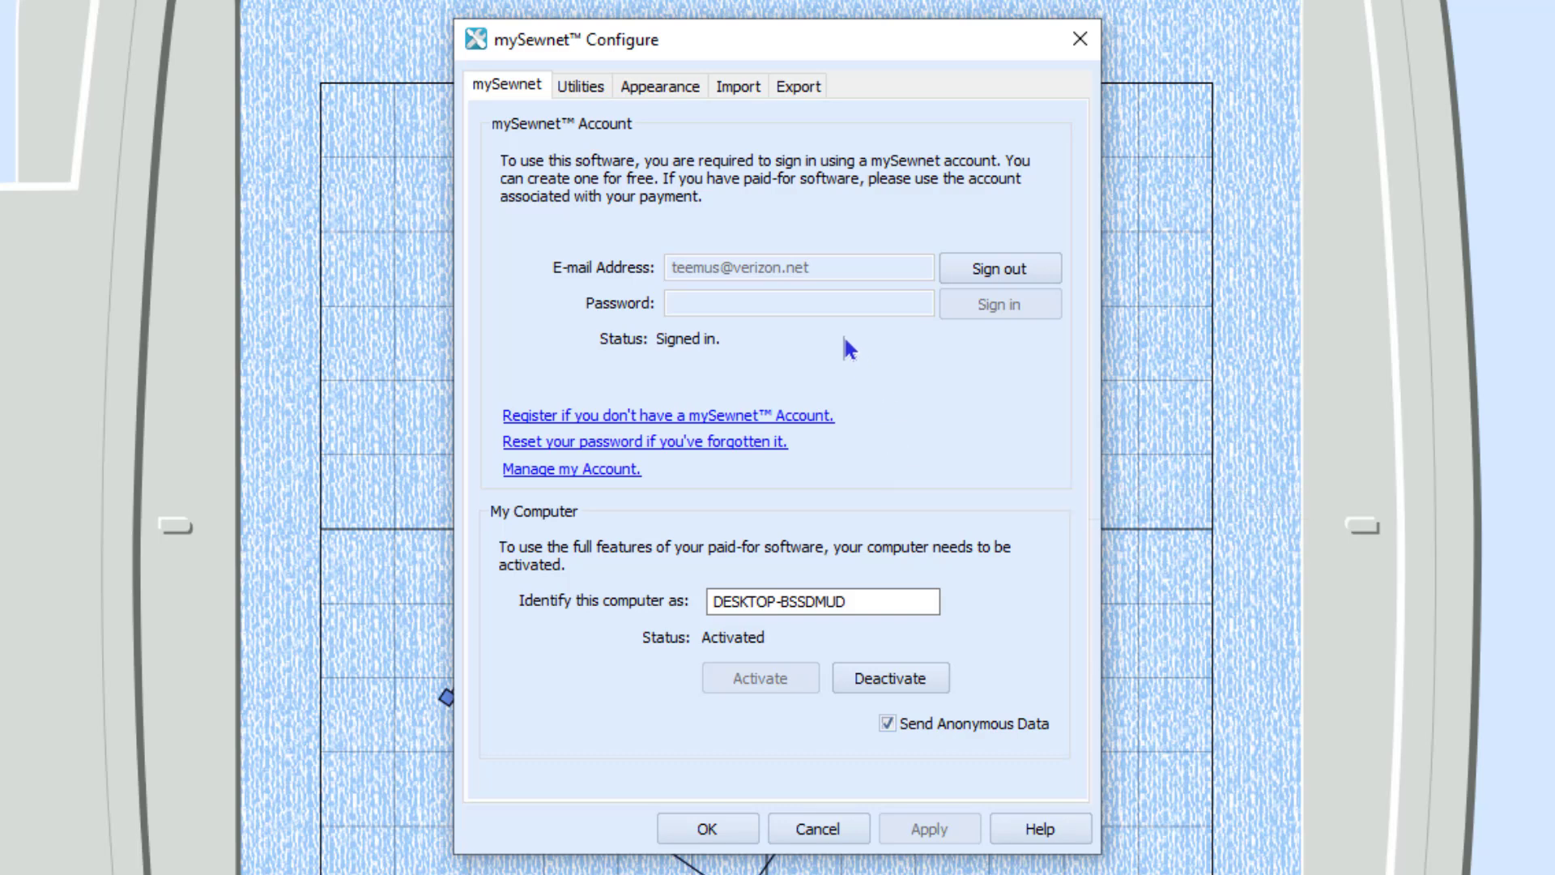
left_click(794, 86)
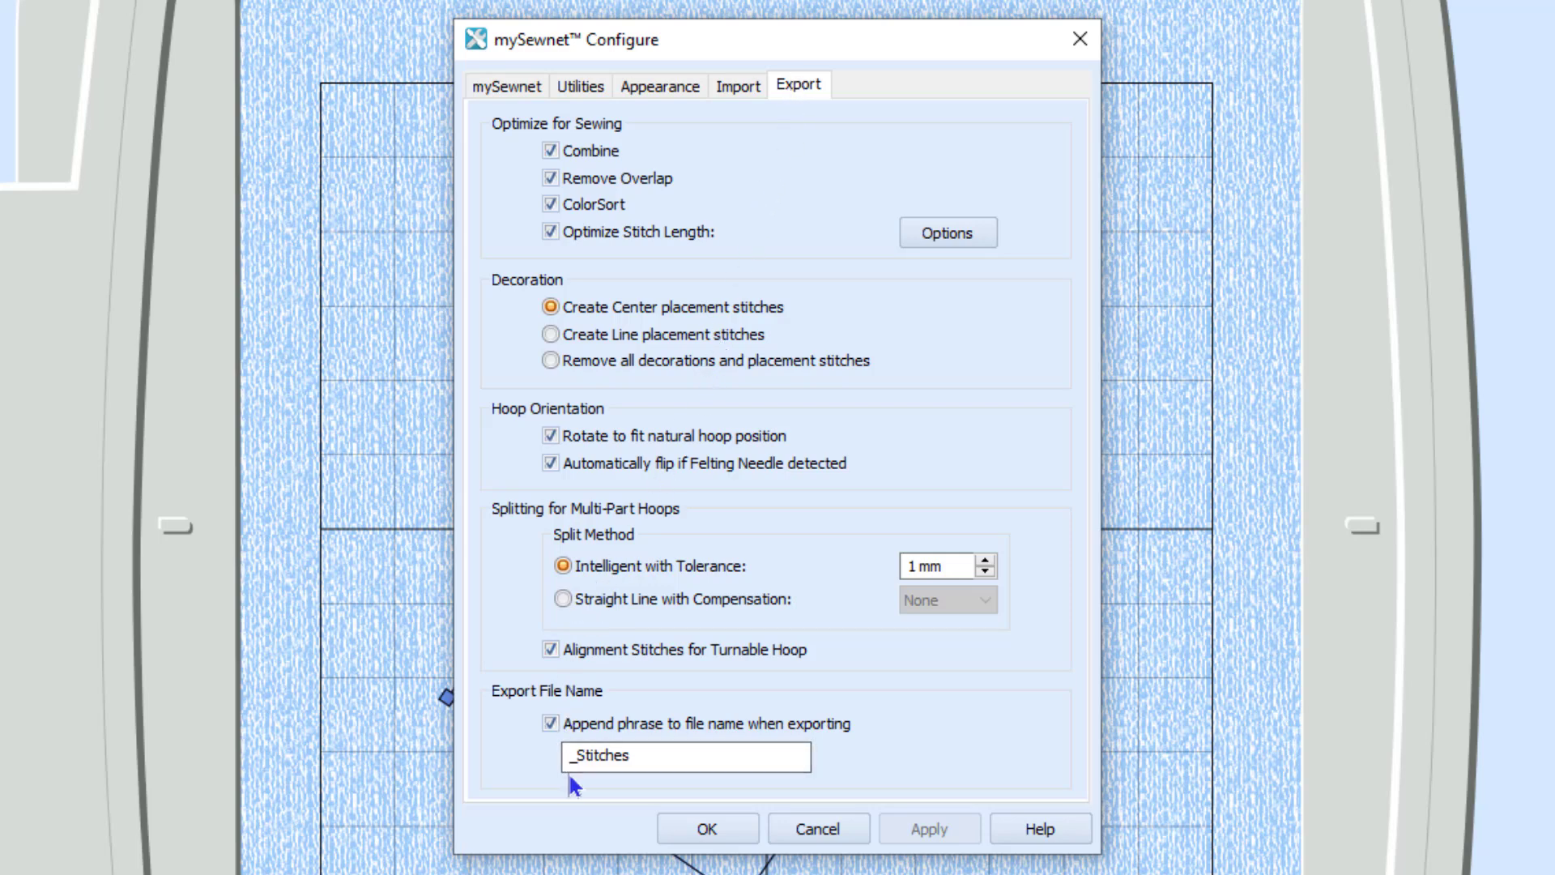
left_click(650, 751)
left_click_drag(650, 752, 570, 753)
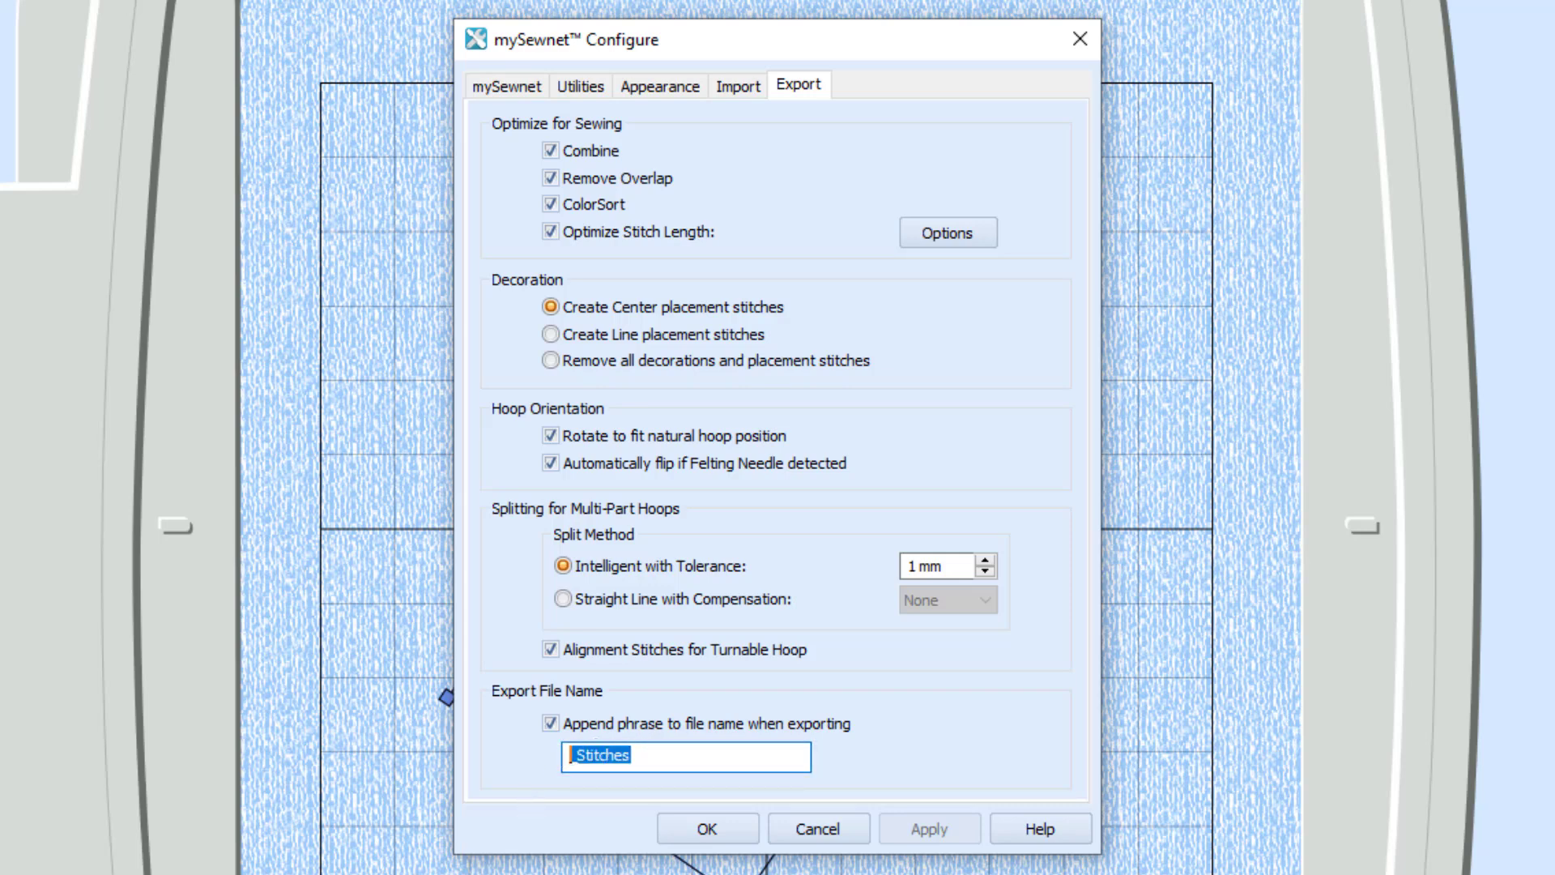
type("Exported")
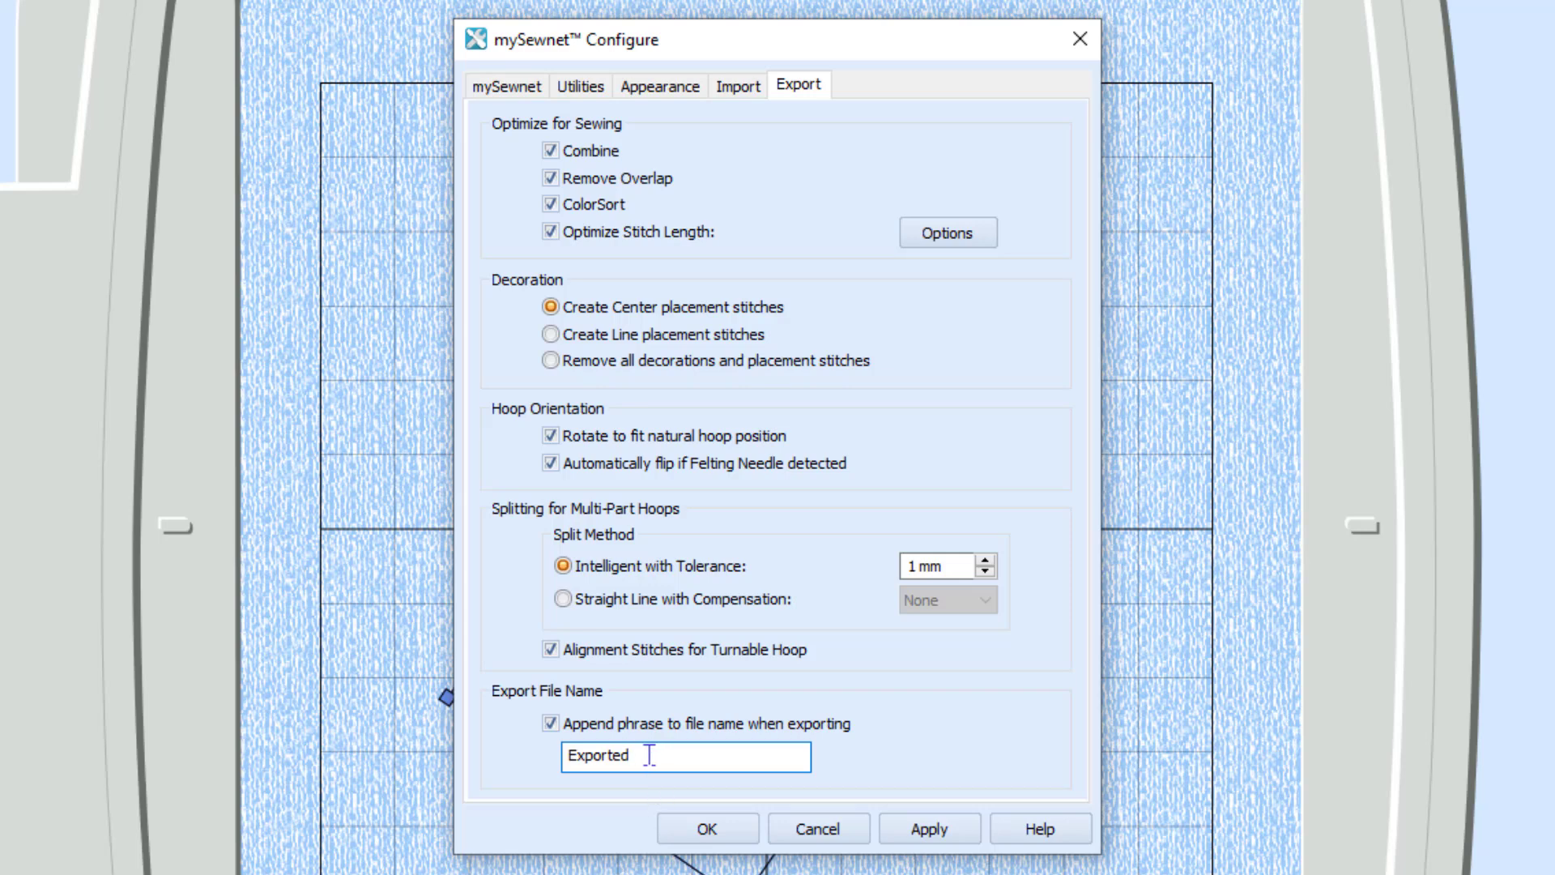
- Restore _Stitches as the appended export phrase, then switch appending off and back on
left_click_drag(645, 754, 556, 755)
key("BackSpace")
type("_Stitches")
left_click(552, 723)
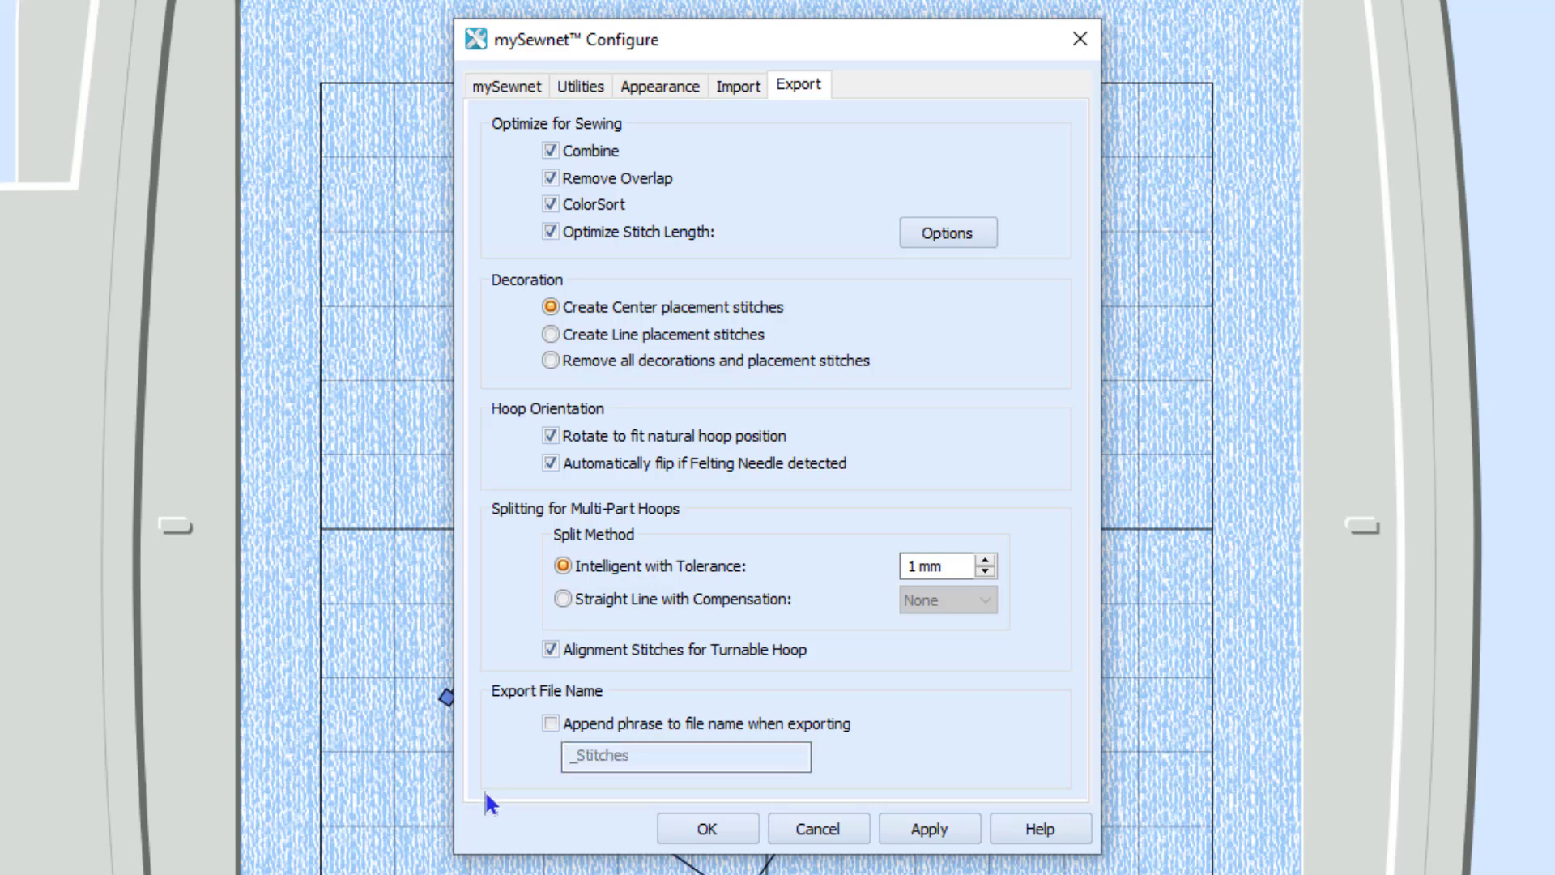
left_click(551, 722)
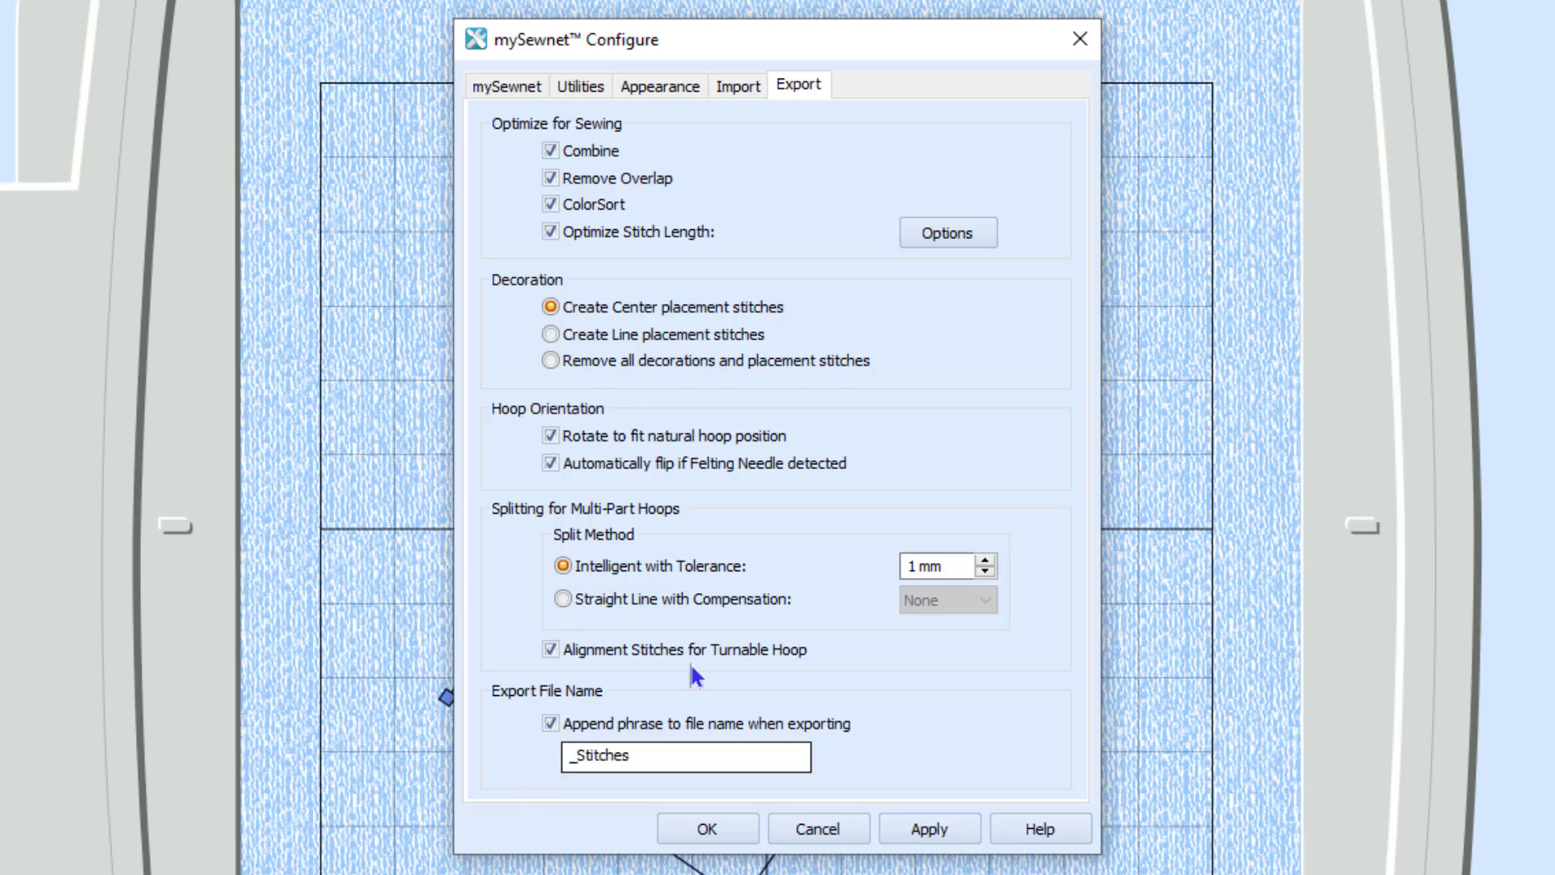
- Check the import thread range and try the Green style for the screen layout
left_click(745, 96)
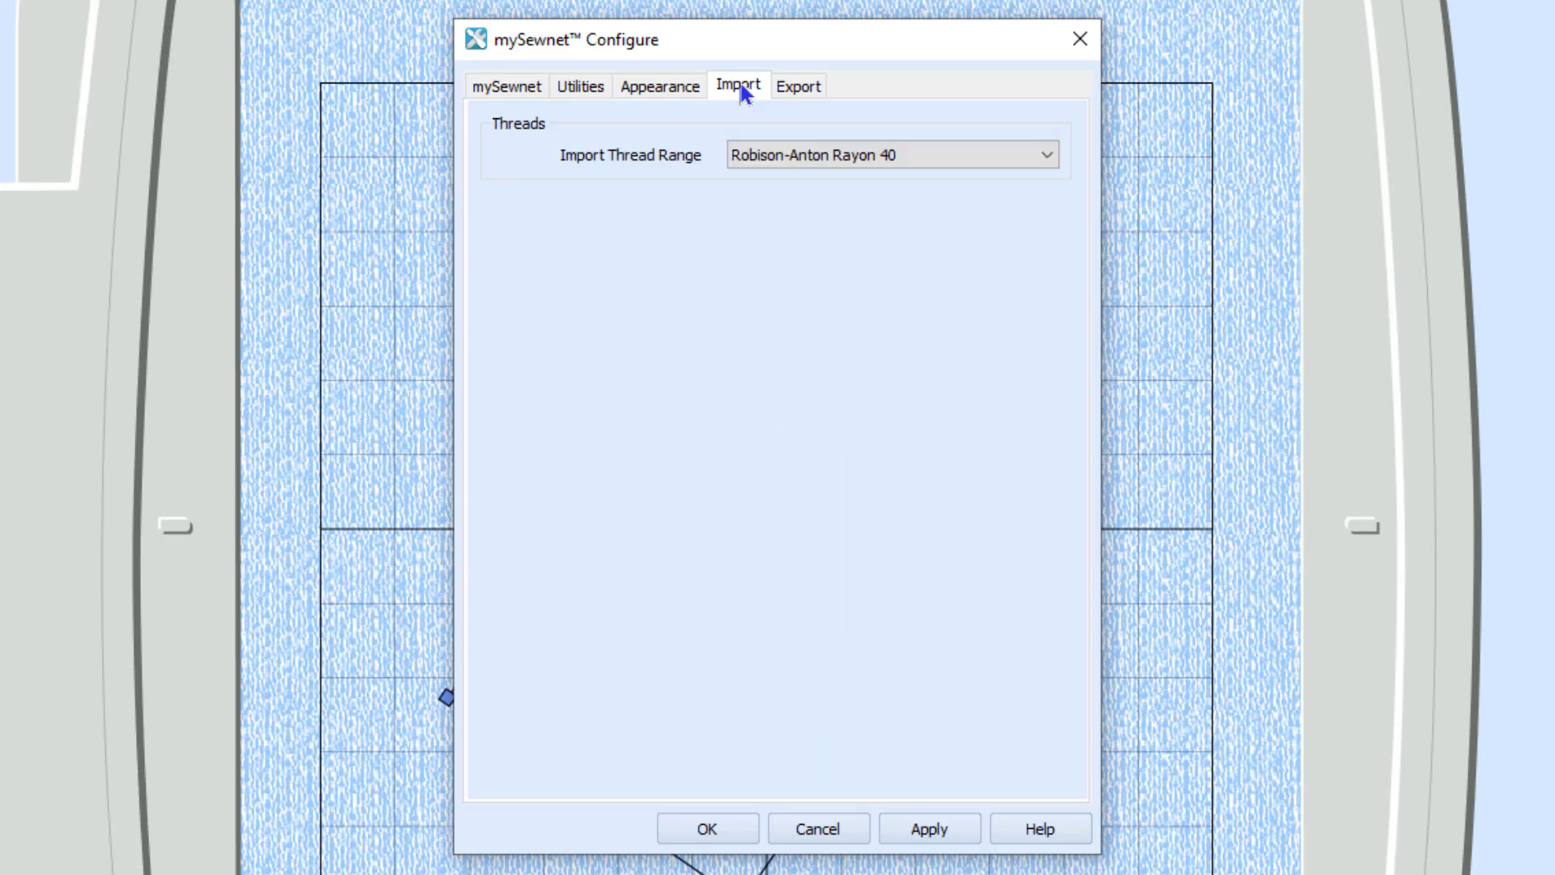
left_click(646, 91)
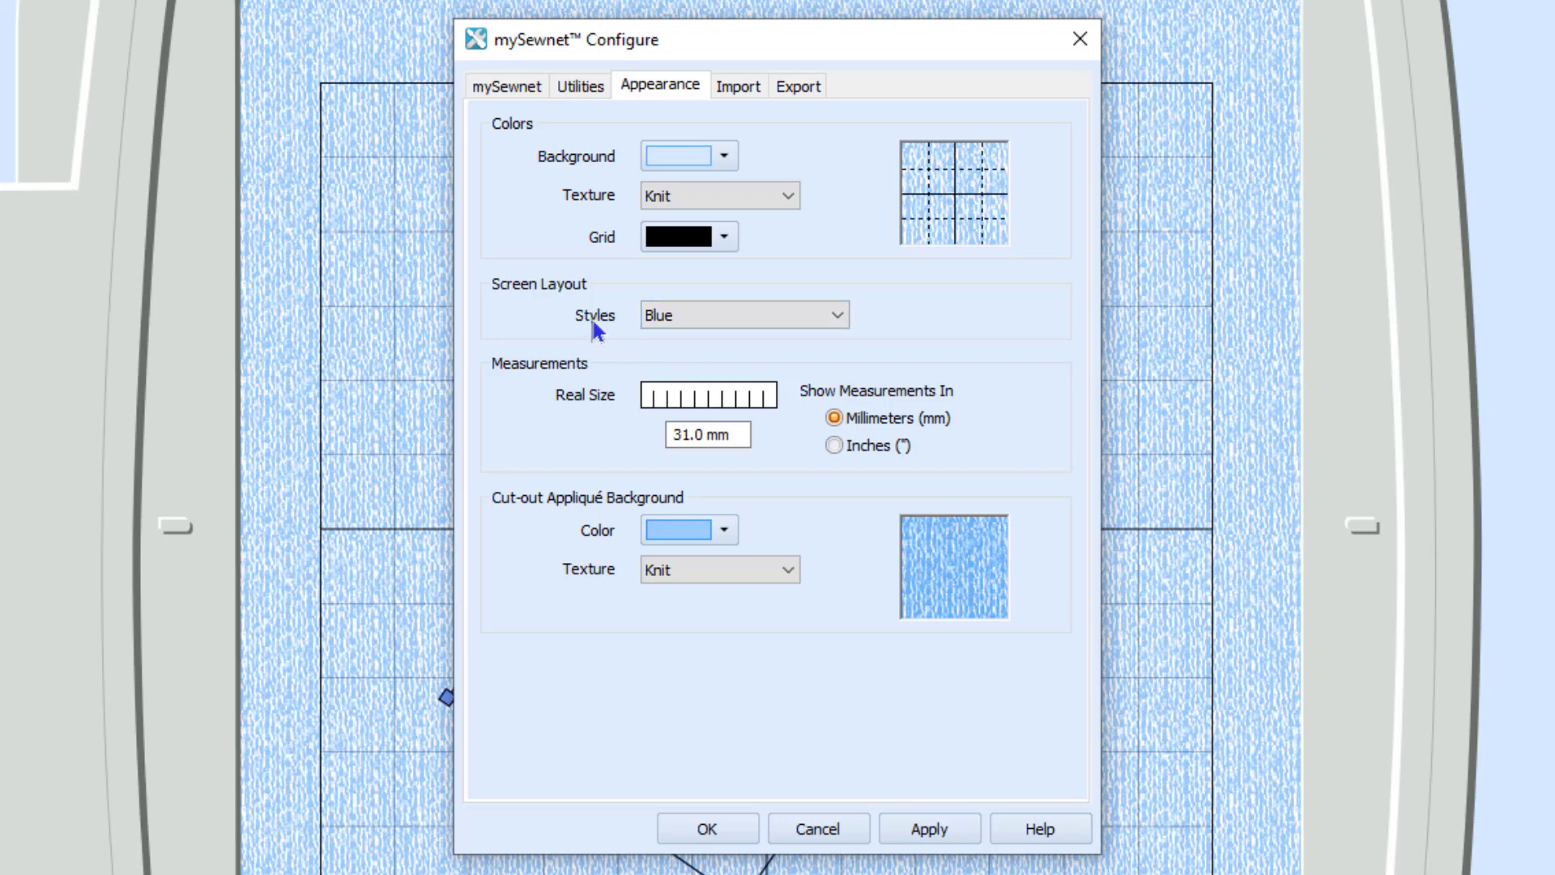
left_click(839, 318)
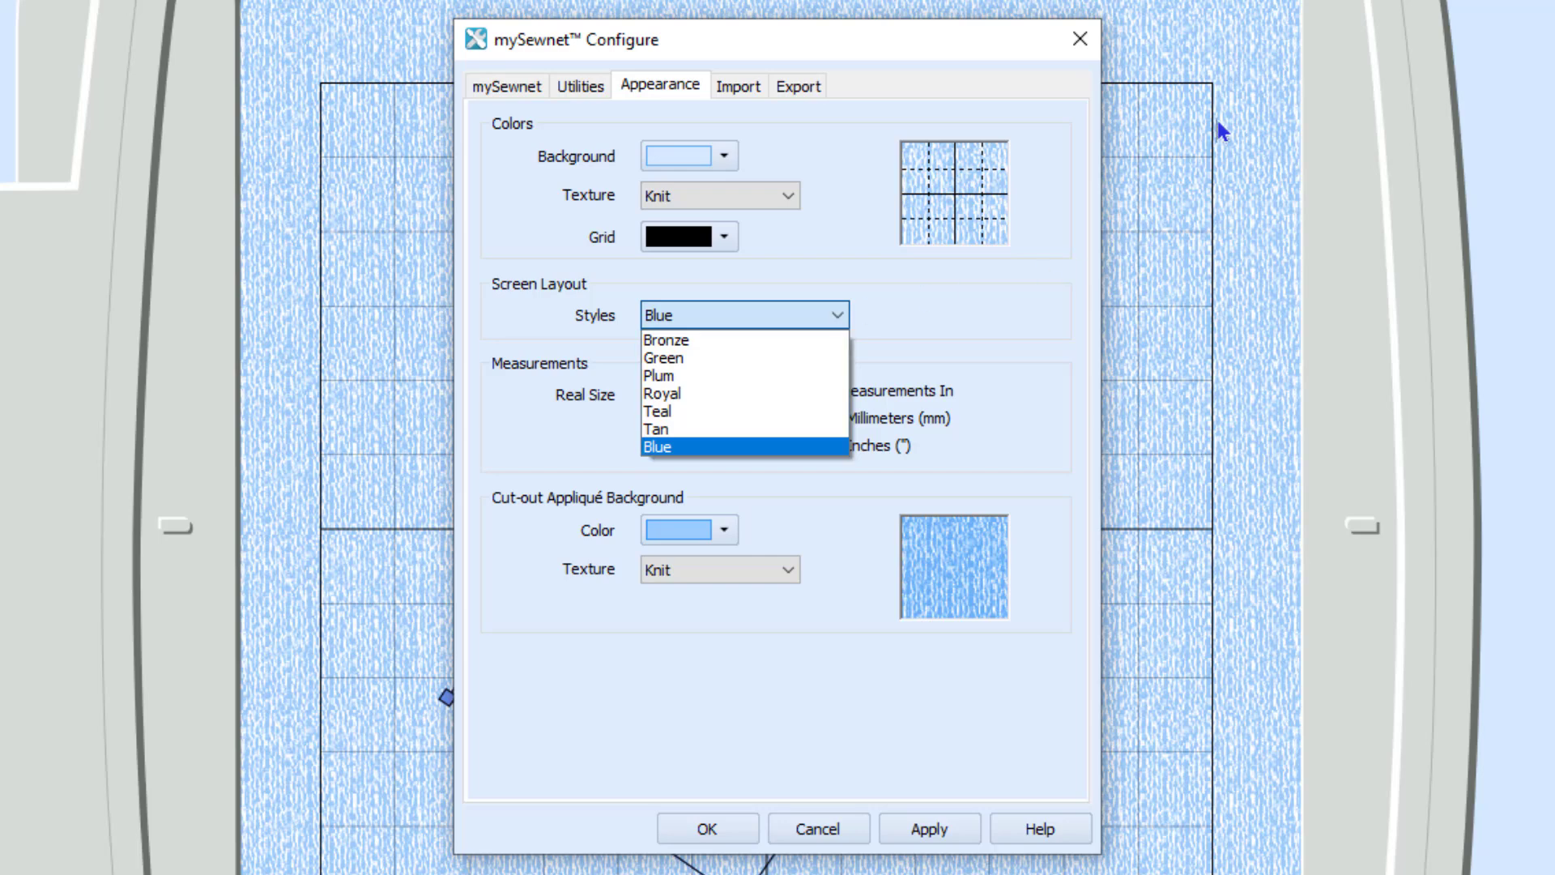
left_click(690, 357)
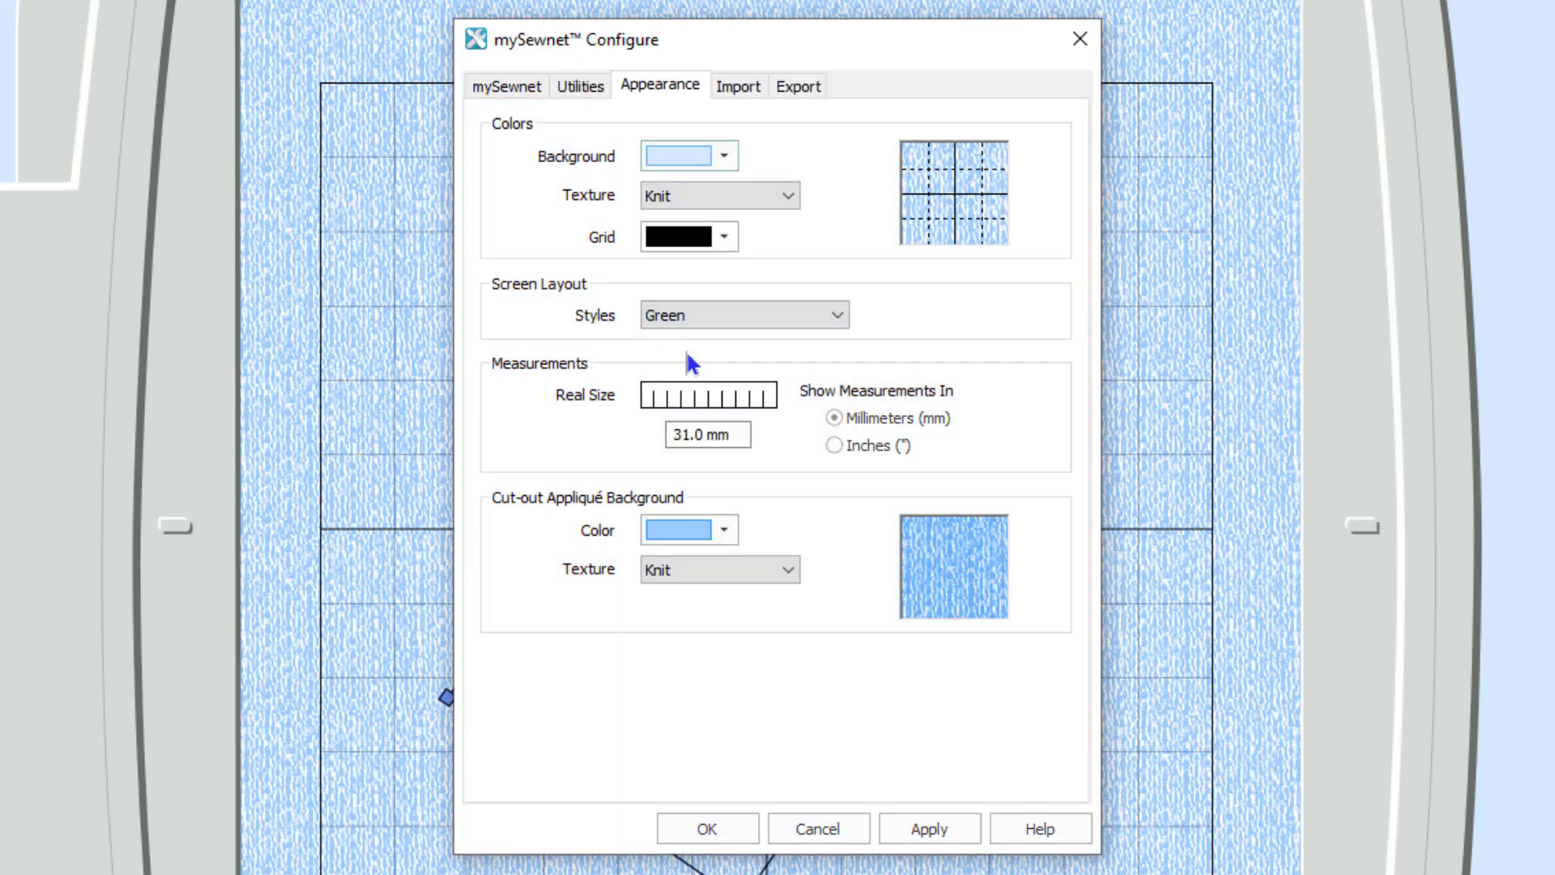
- Set the screen layout style back to Blue, then apply the configuration and return to the design
left_click(838, 308)
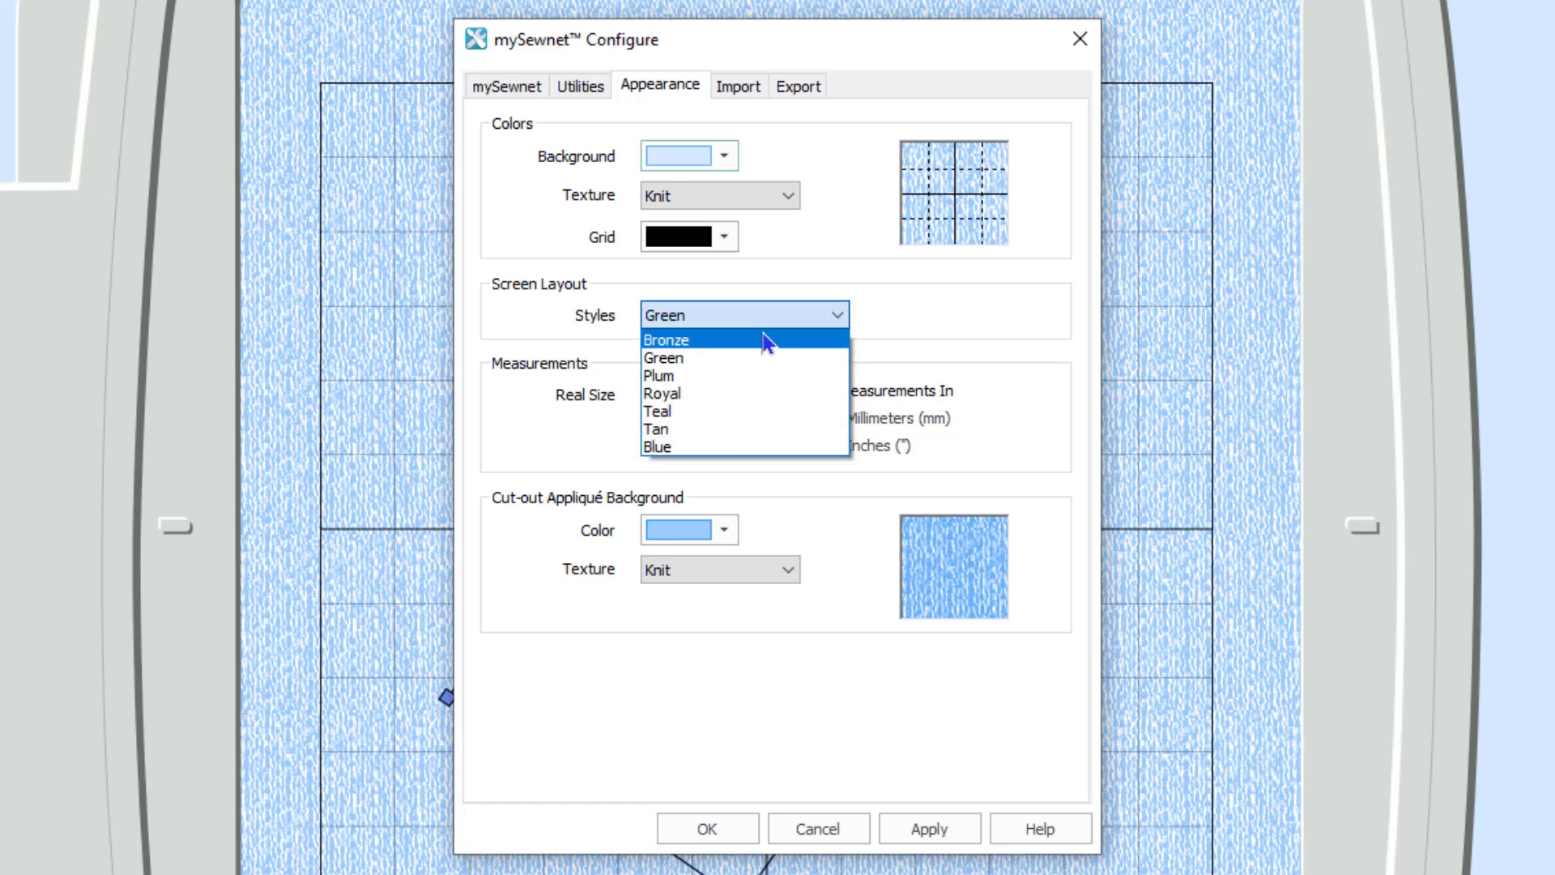
left_click(694, 447)
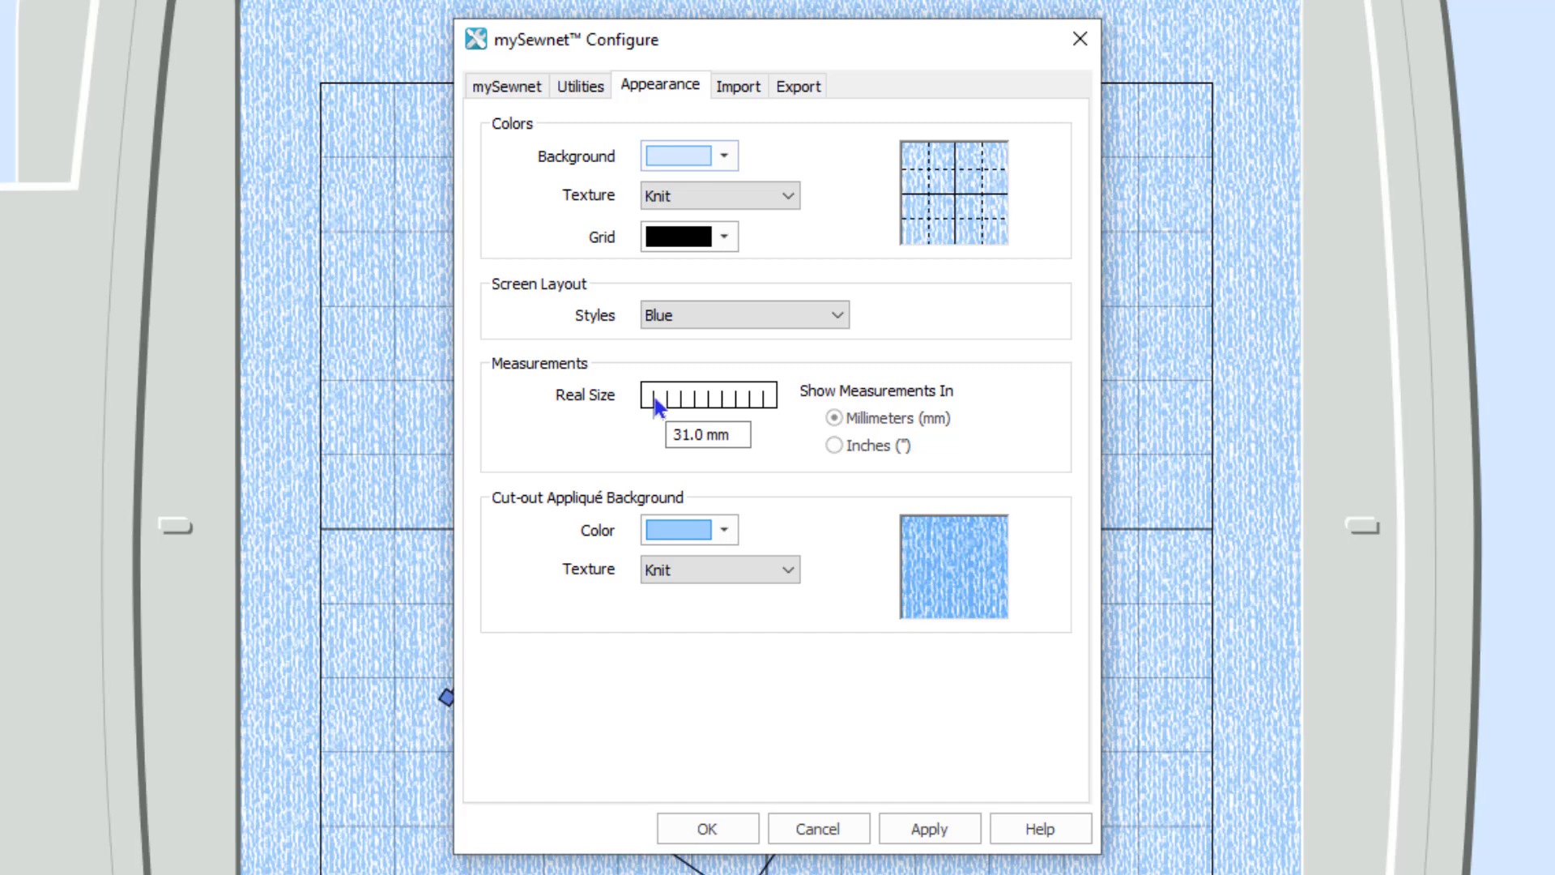
left_click(932, 831)
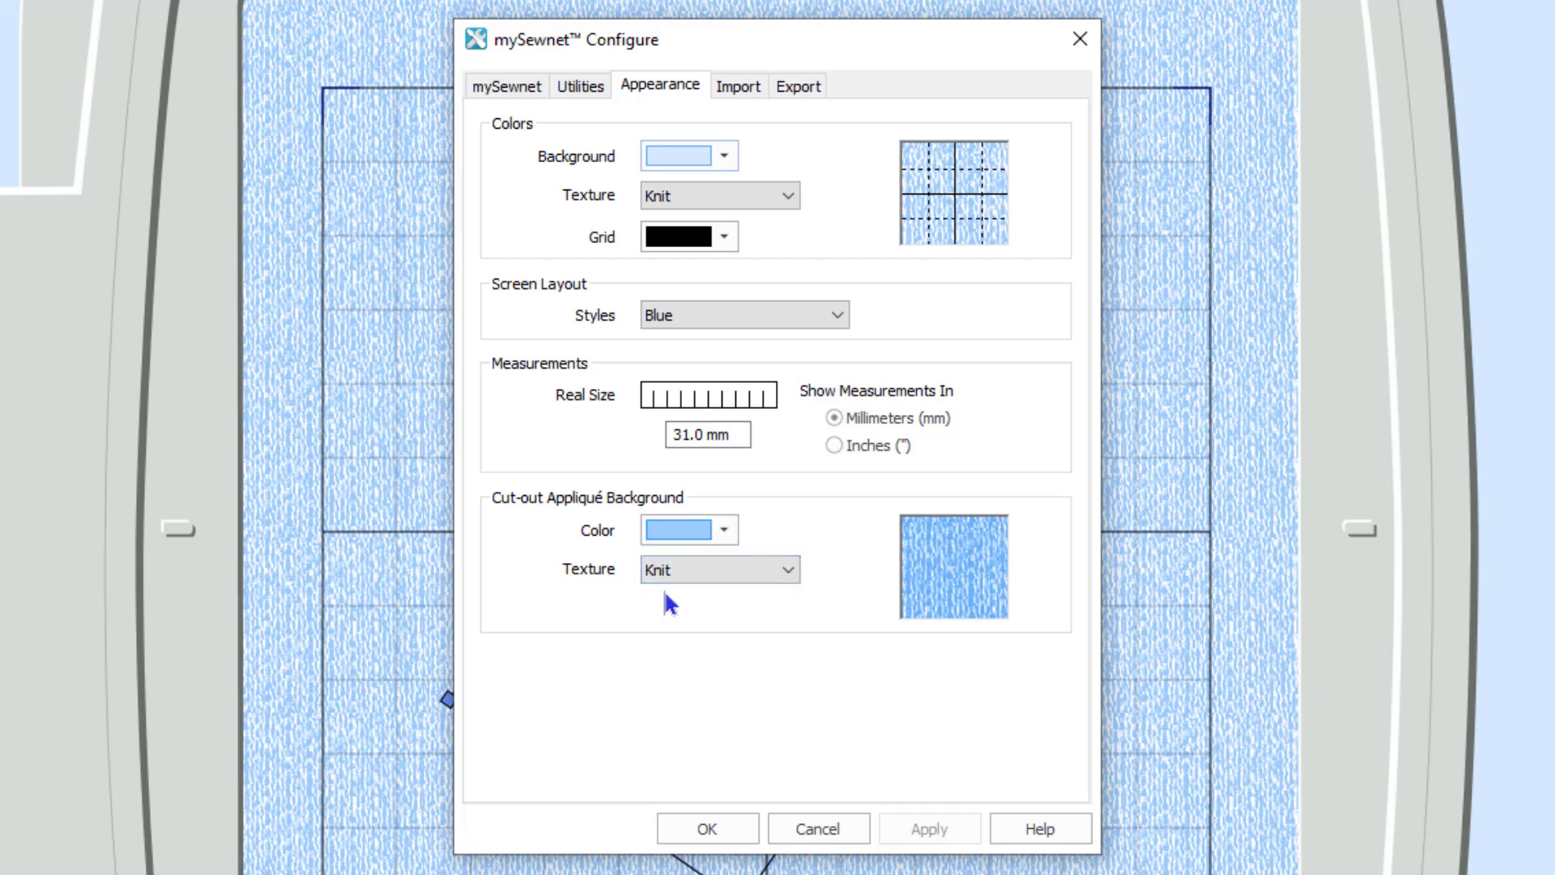
left_click(687, 829)
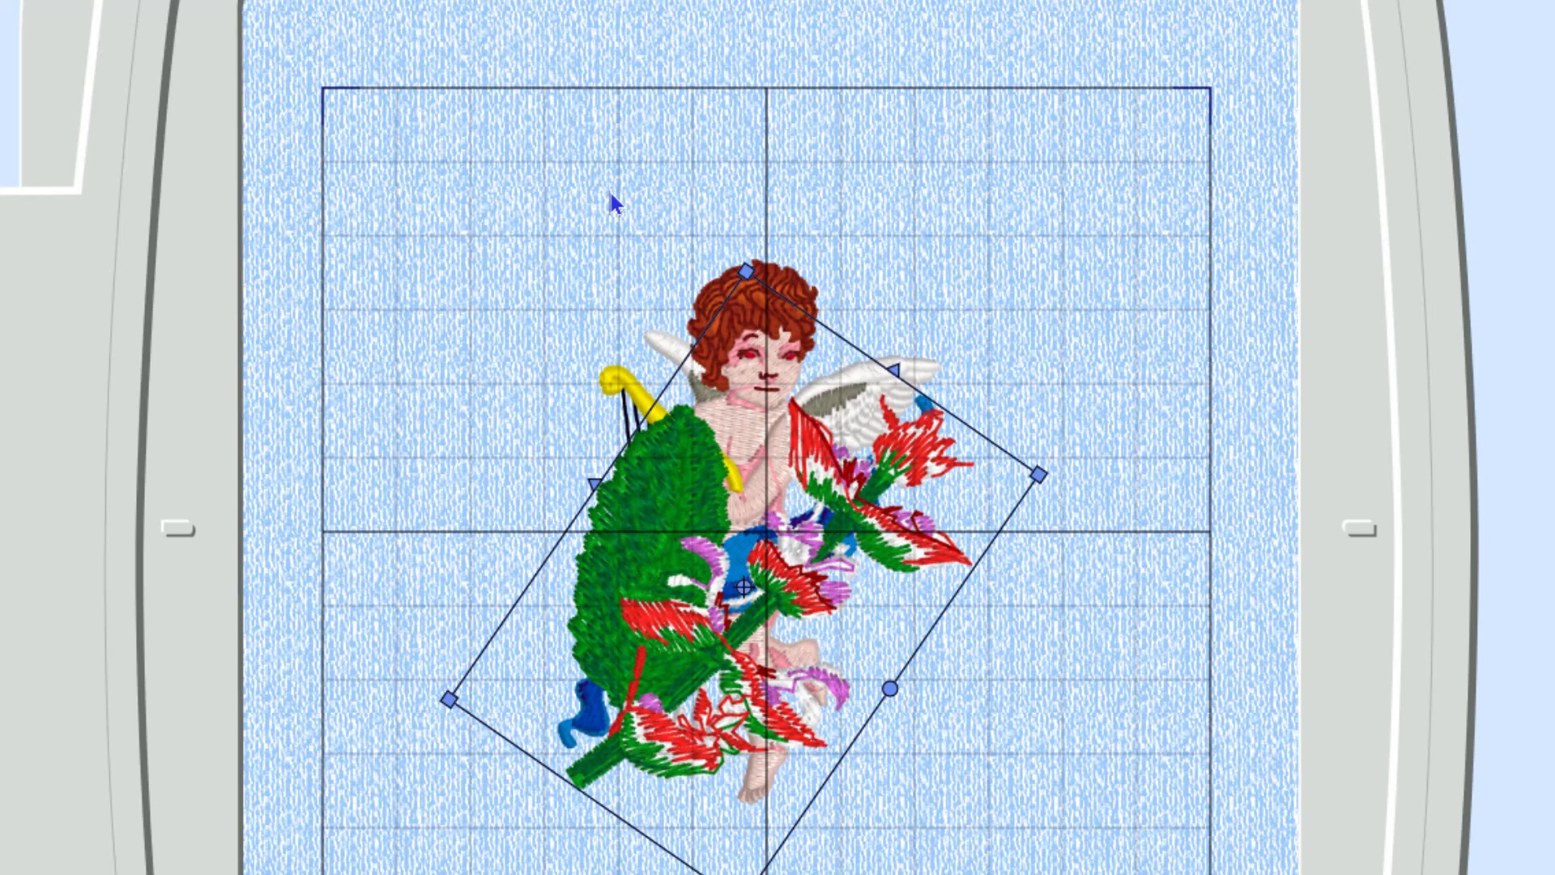